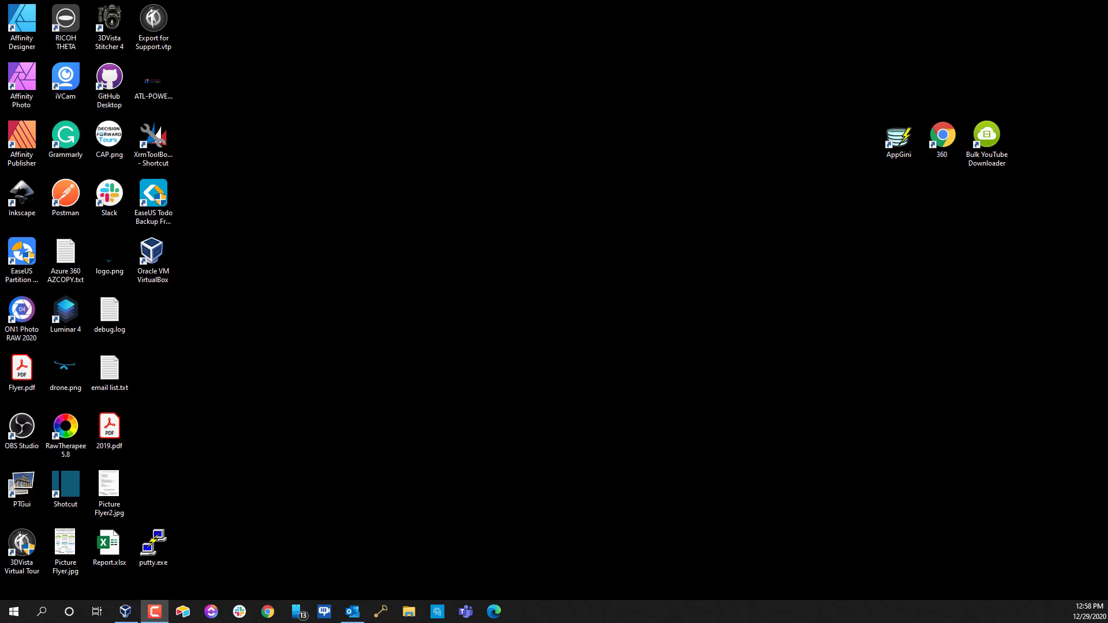
Launch VirtualBox from its desktop shortcut and move the Manager window further onscreen
left_click(153, 274)
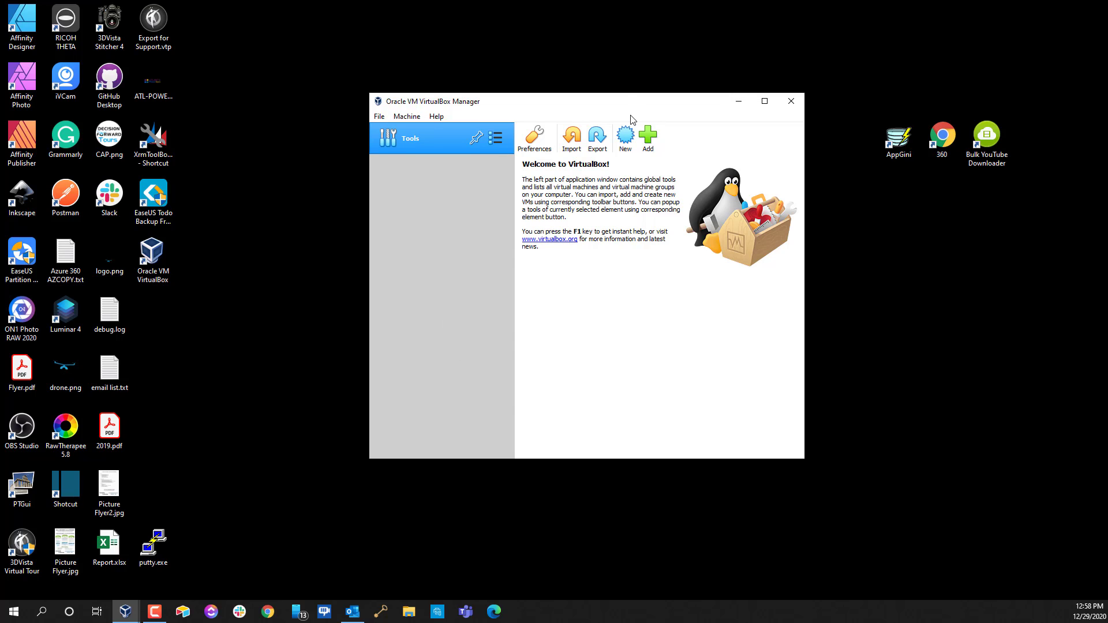
left_click_drag(638, 108, 673, 119)
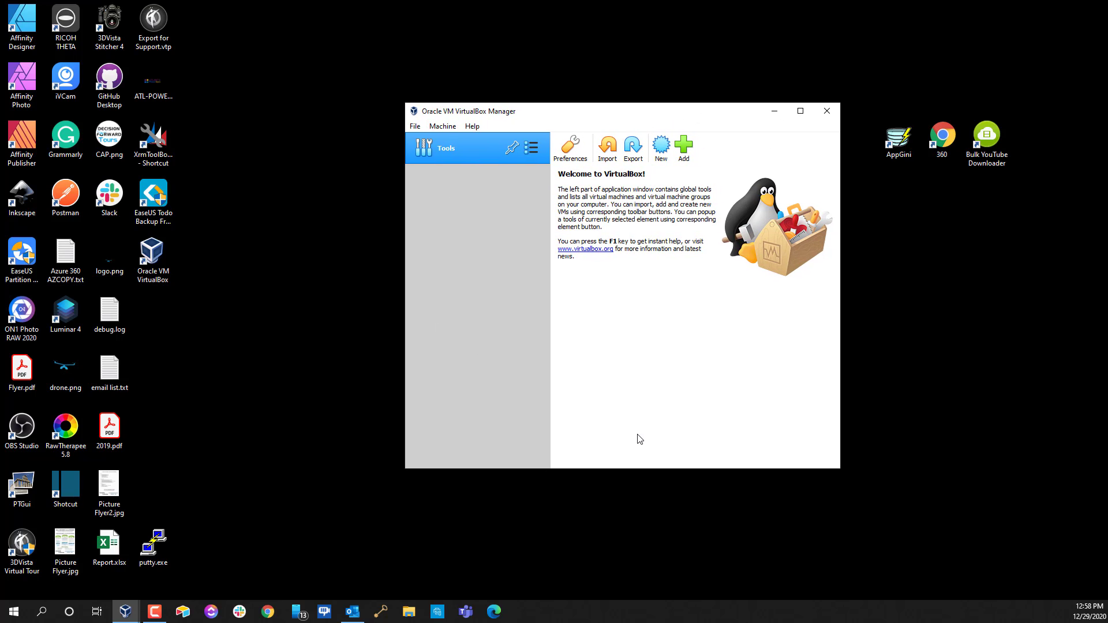
left_click(415, 126)
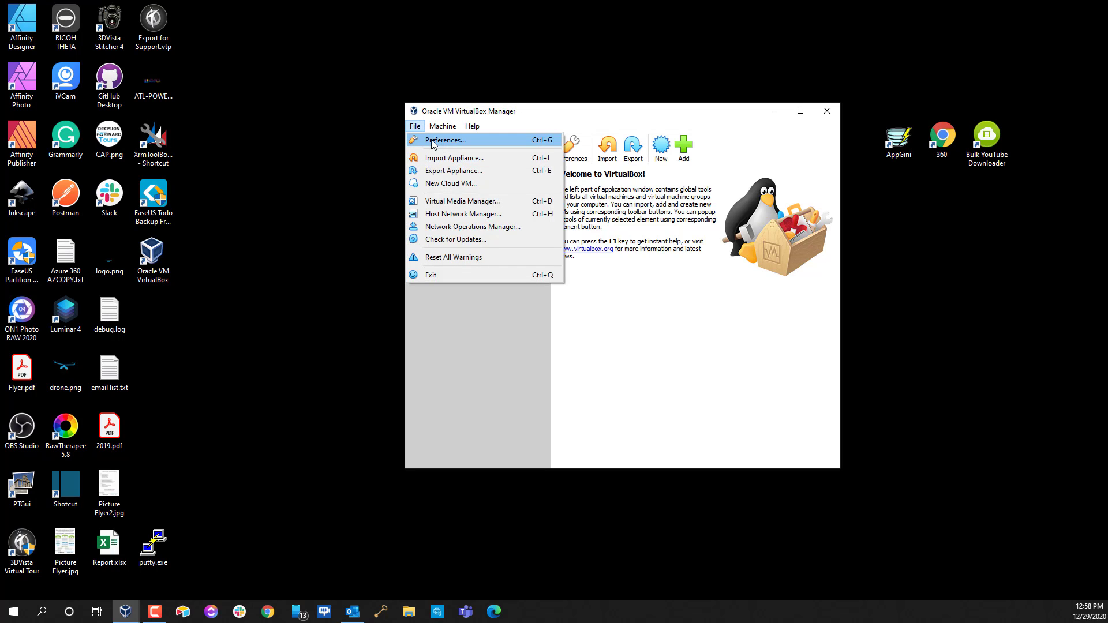
left_click(441, 140)
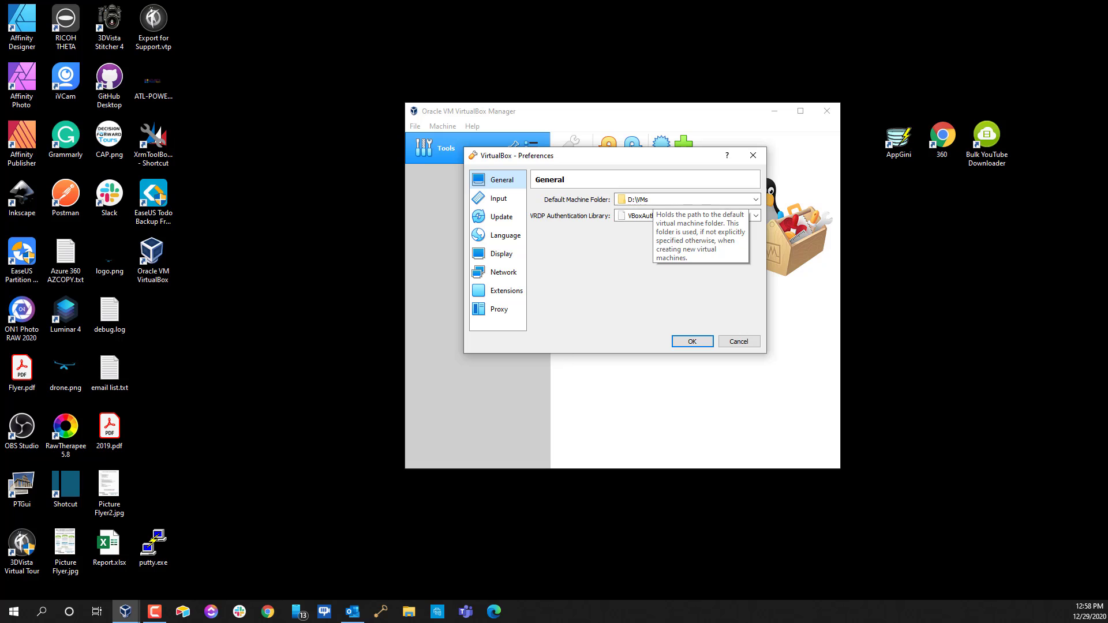
left_click(648, 199)
left_click_drag(646, 199, 617, 200)
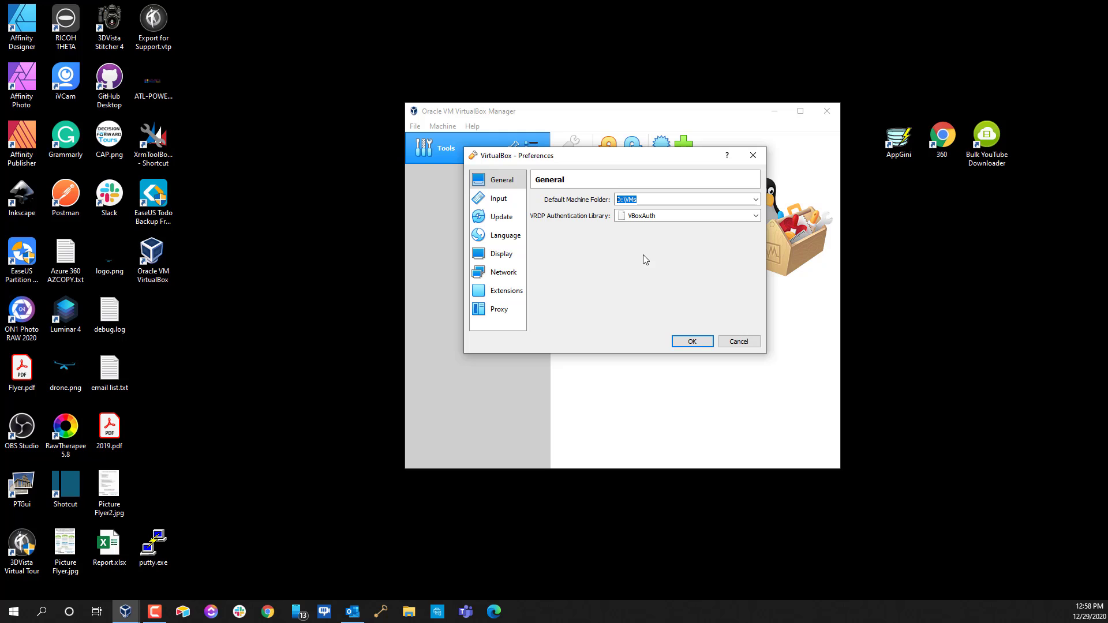
left_click(740, 343)
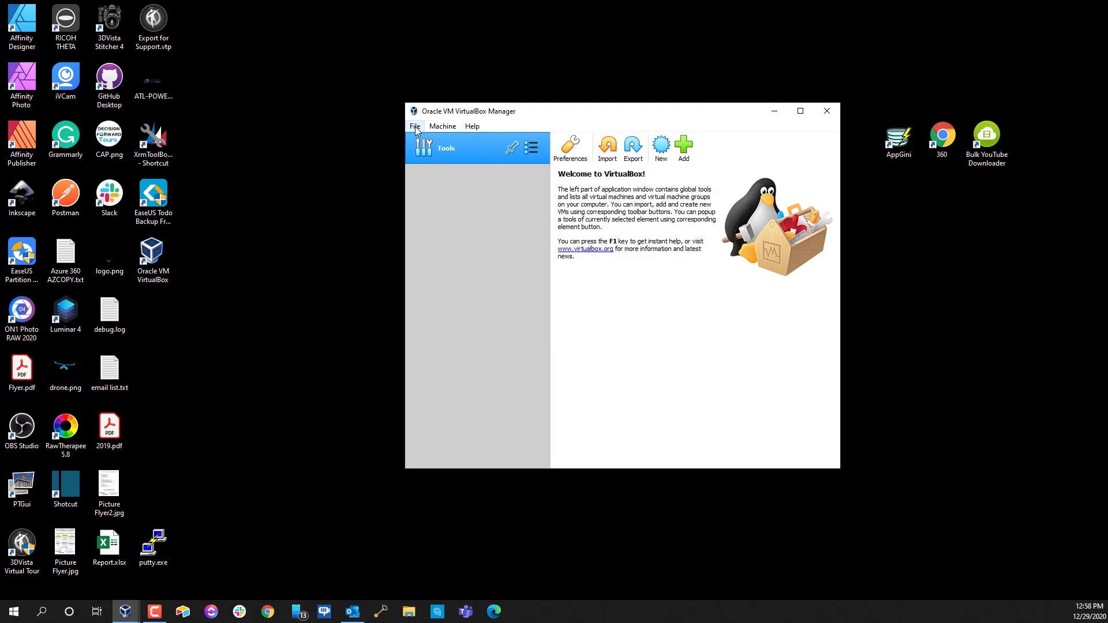
left_click(415, 126)
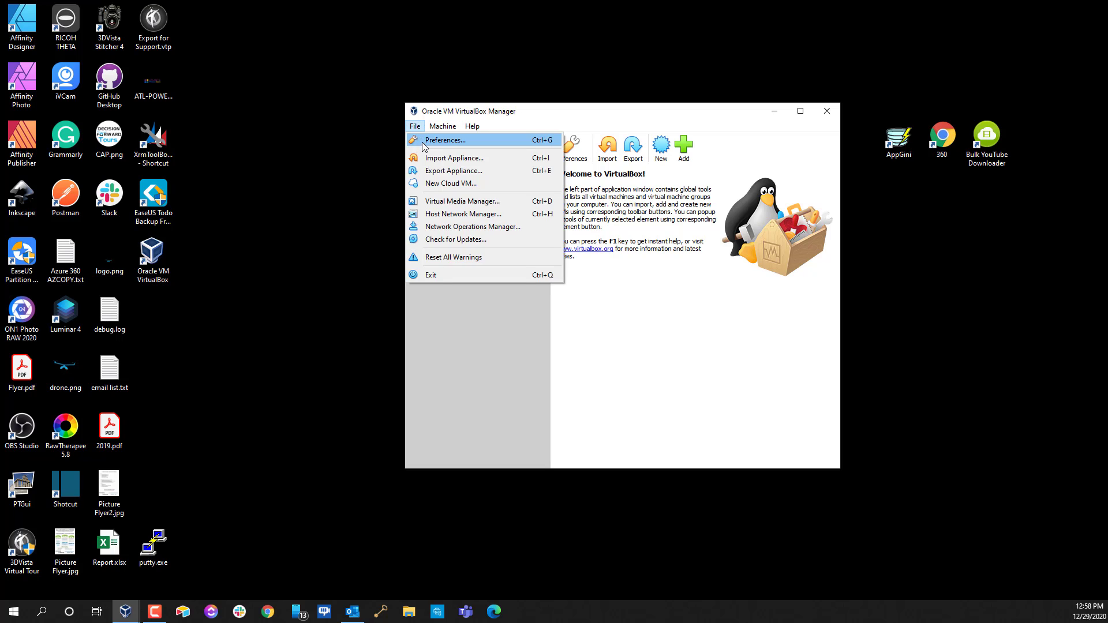
left_click(421, 141)
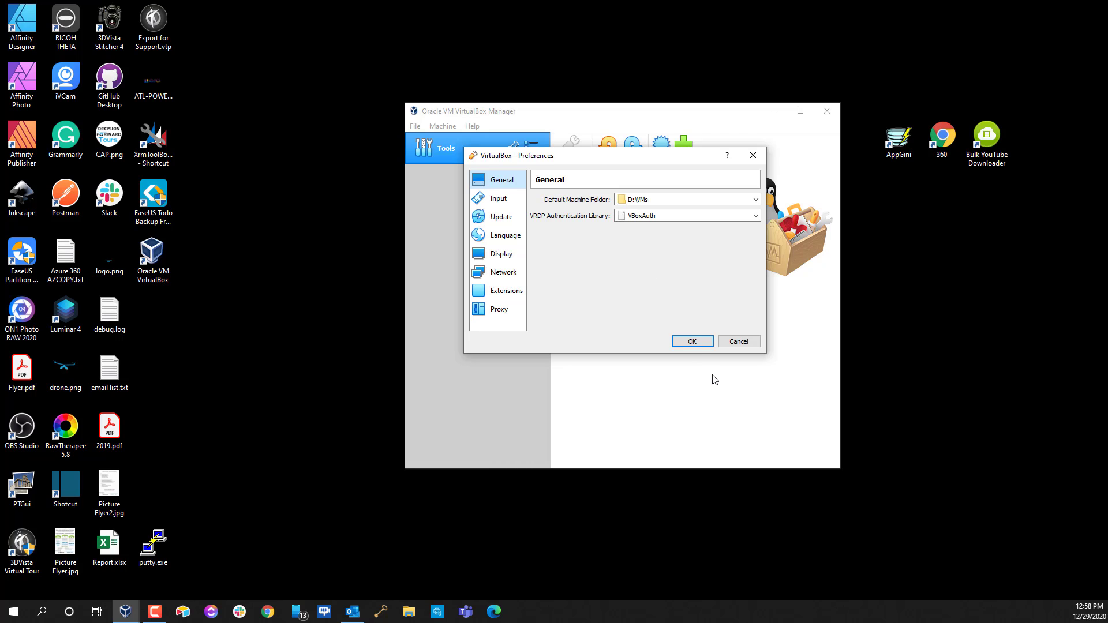
left_click(738, 341)
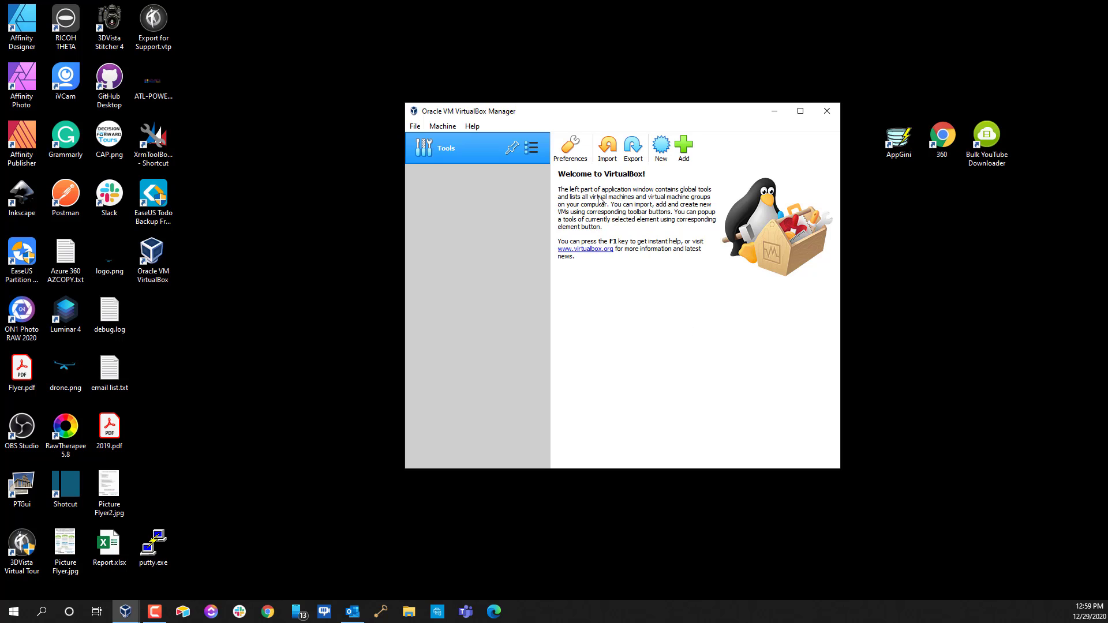
Switch to the Media tool via the Tools list, cancelling the hard disk Add dialog
left_click(415, 127)
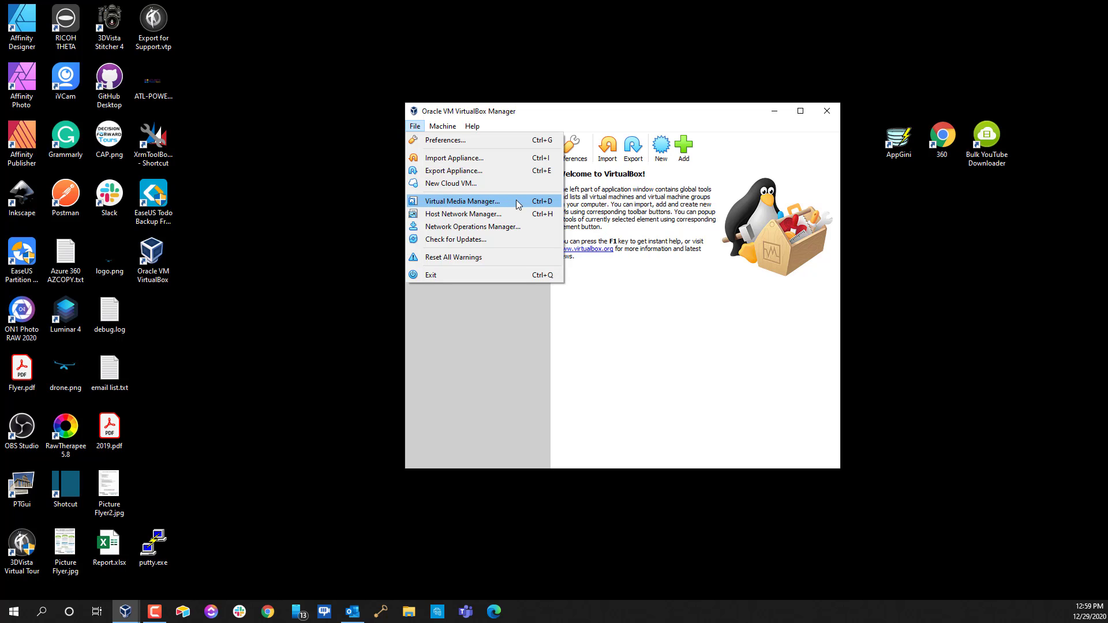
key("Escape")
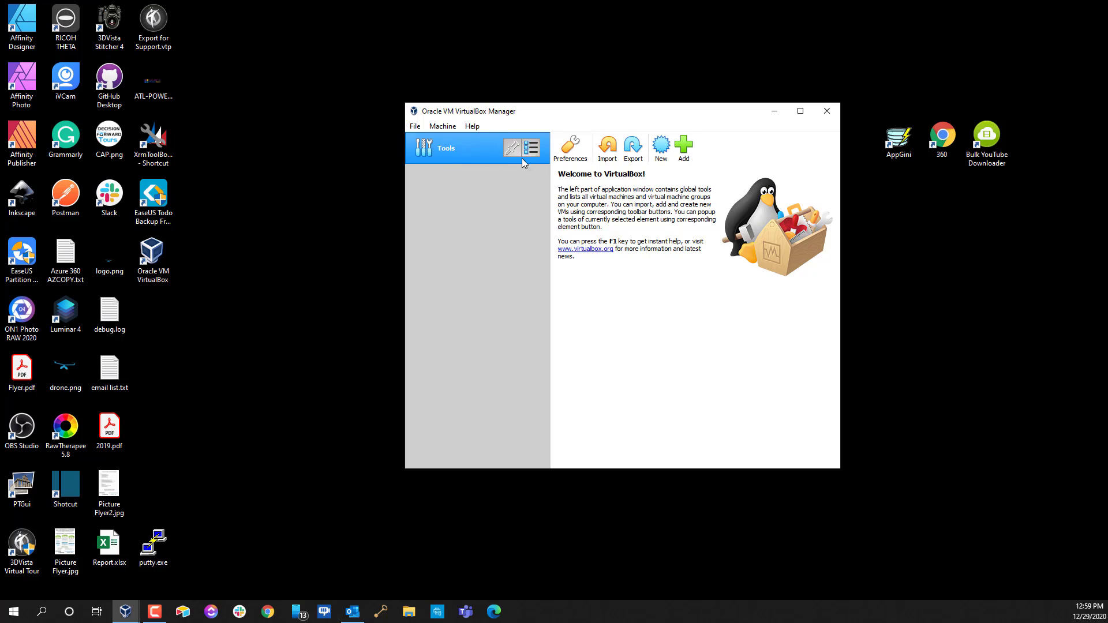
left_click(532, 155)
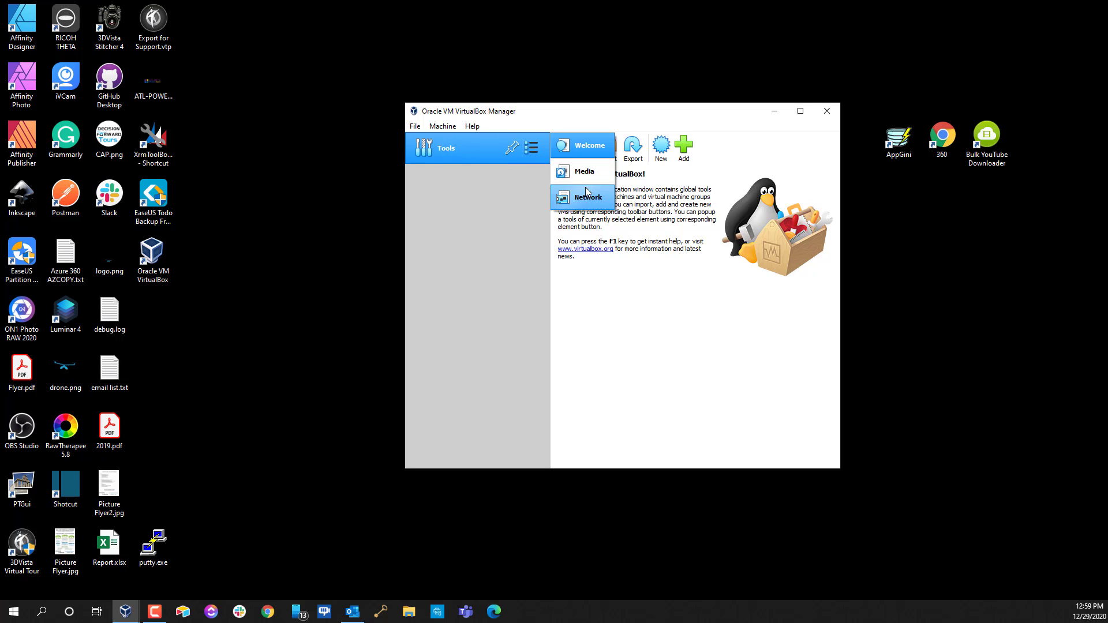
left_click(573, 173)
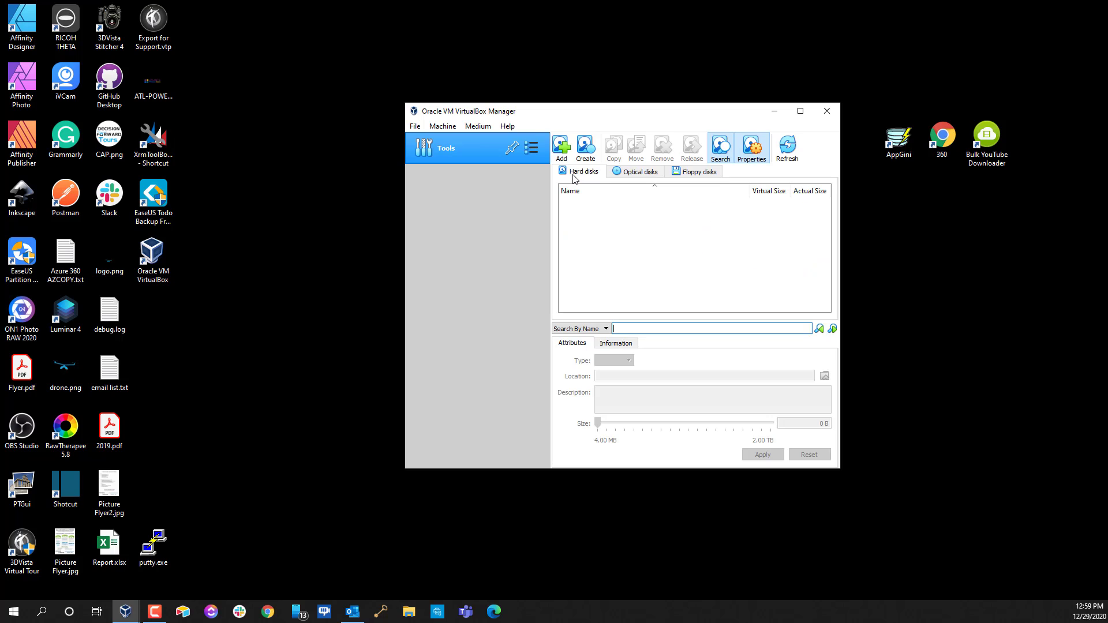
left_click(561, 147)
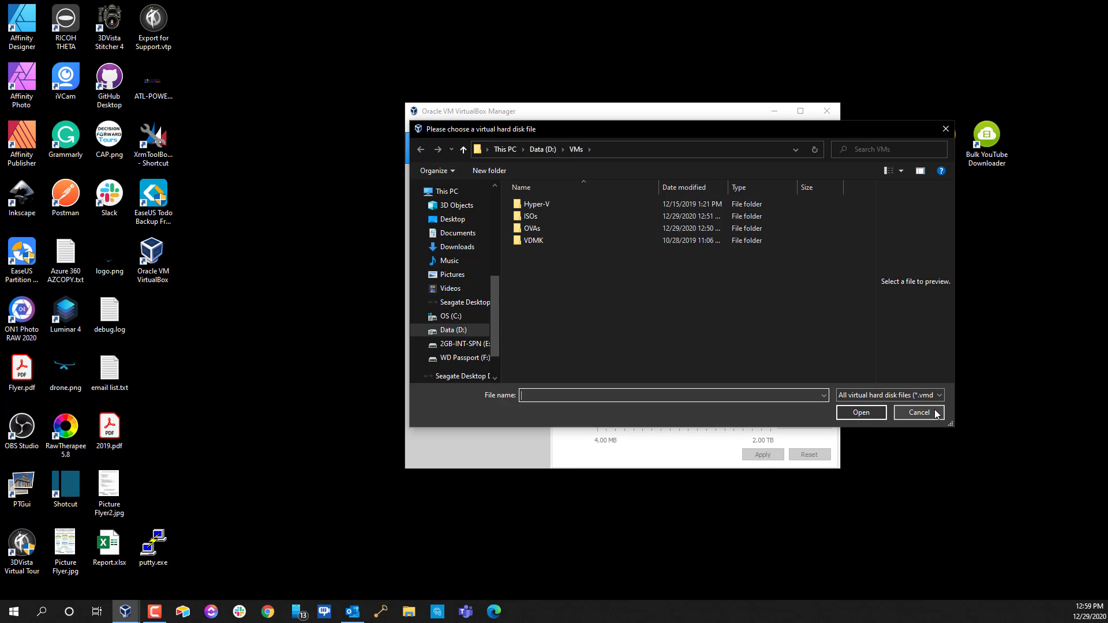
left_click(919, 412)
Browse the Hard, Optical and Floppy disks tabs, ending on the empty Optical disks list
left_click(631, 172)
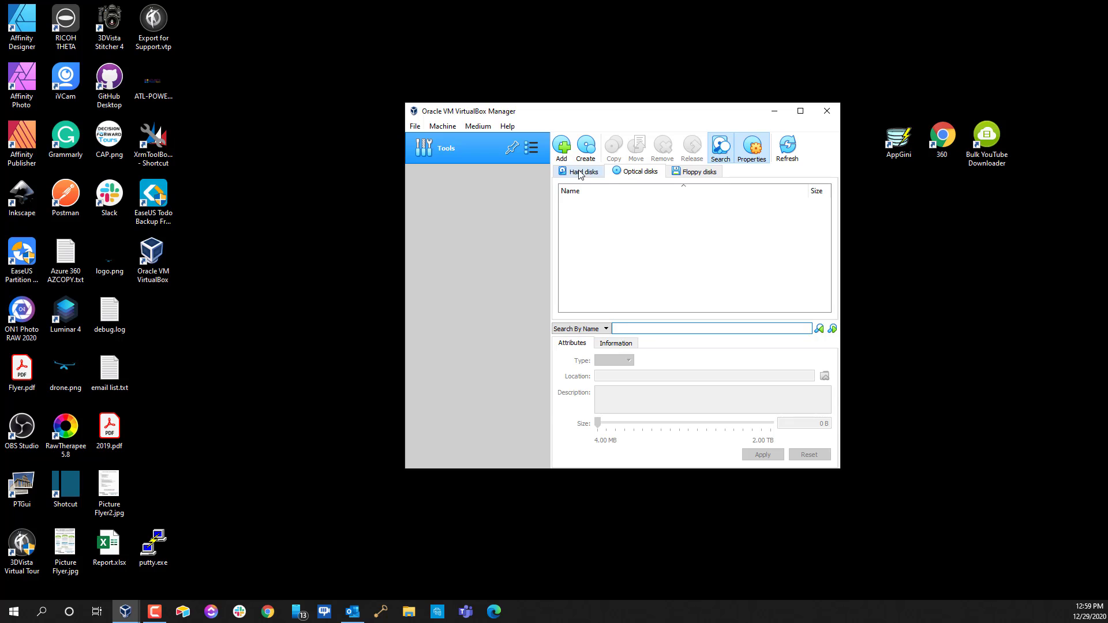
key("Left")
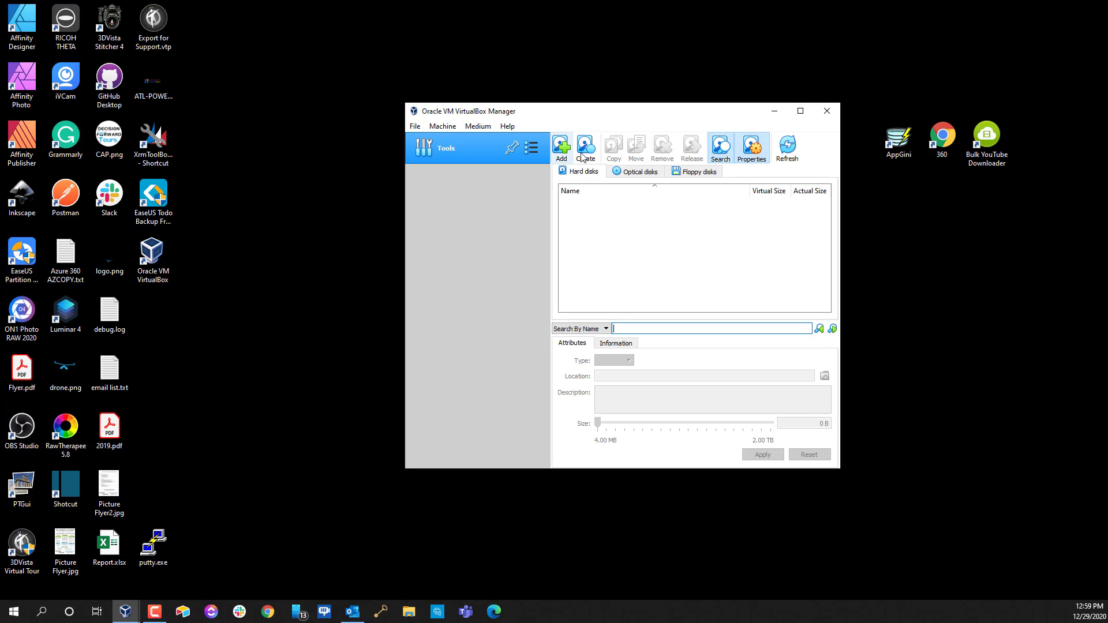
left_click(624, 175)
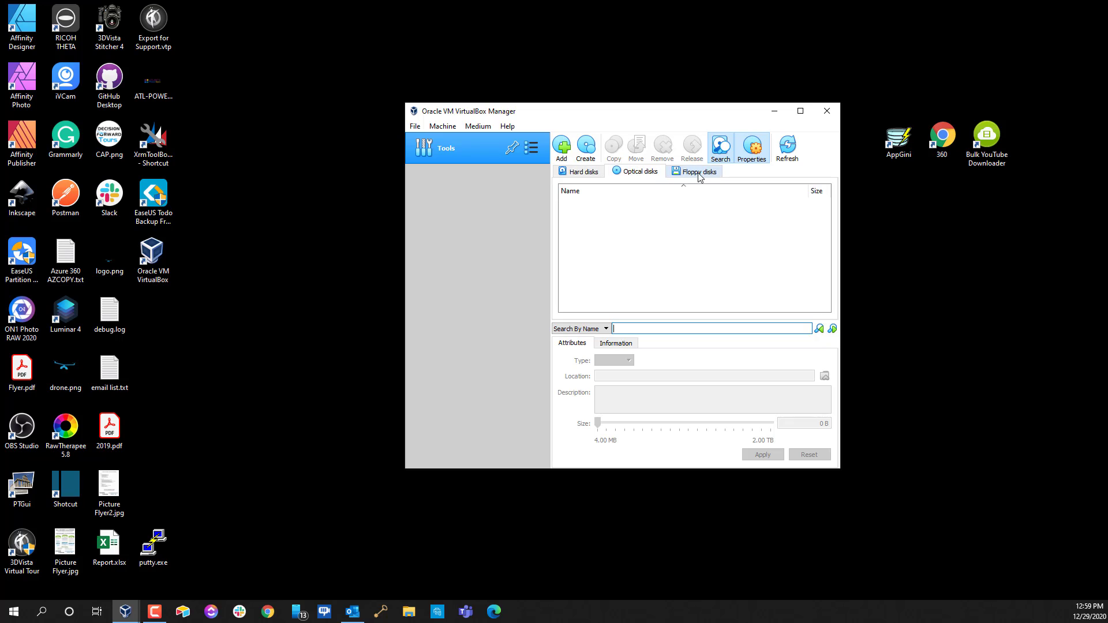
left_click(698, 176)
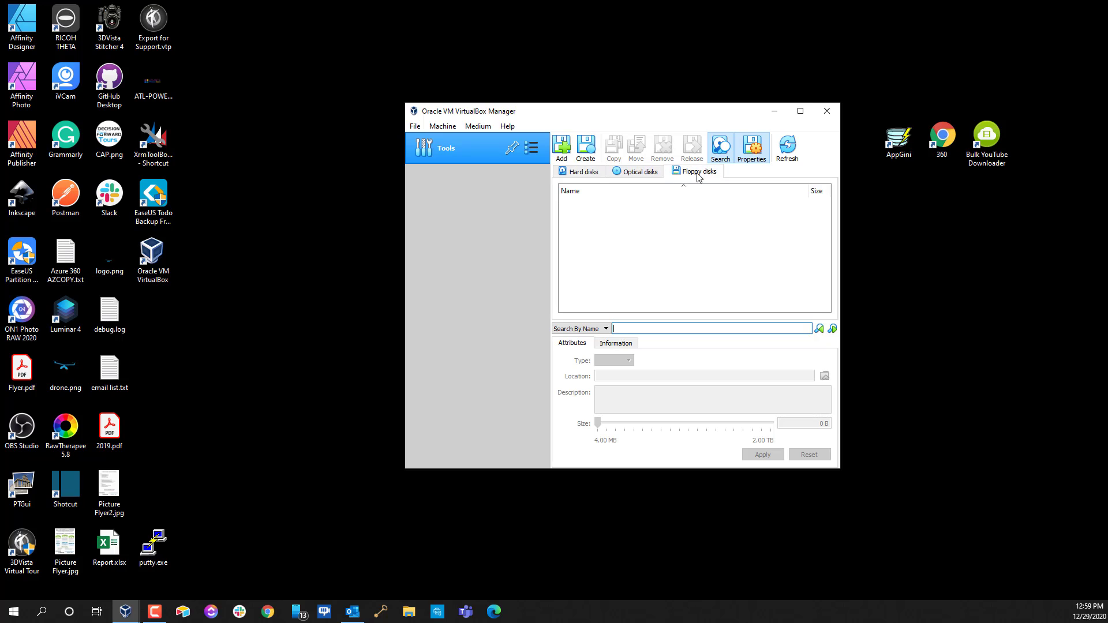
left_click(643, 176)
left_click(592, 179)
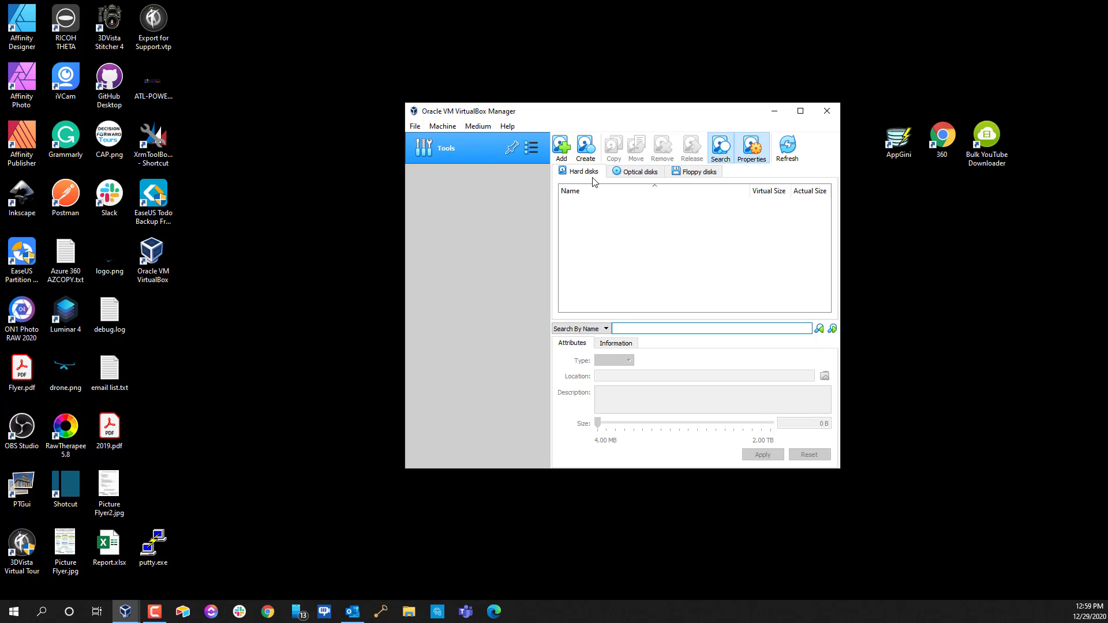
left_click(623, 176)
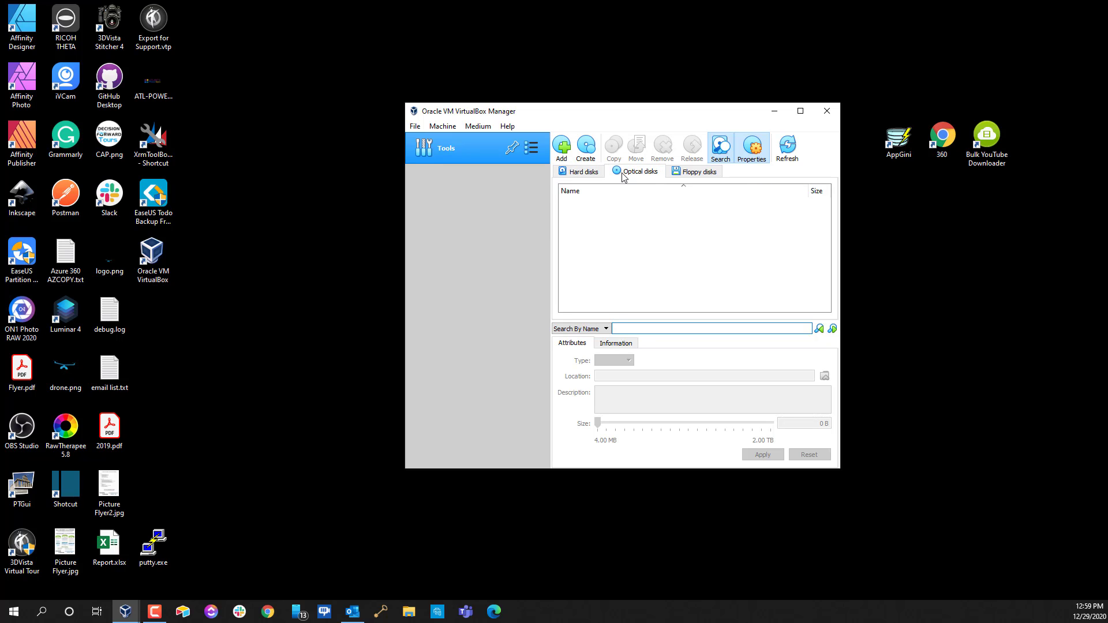
Add D:\VMs\ISOs\debian-10.7.0.iso as an optical disk and view its 336.00 MB entry
left_click(562, 148)
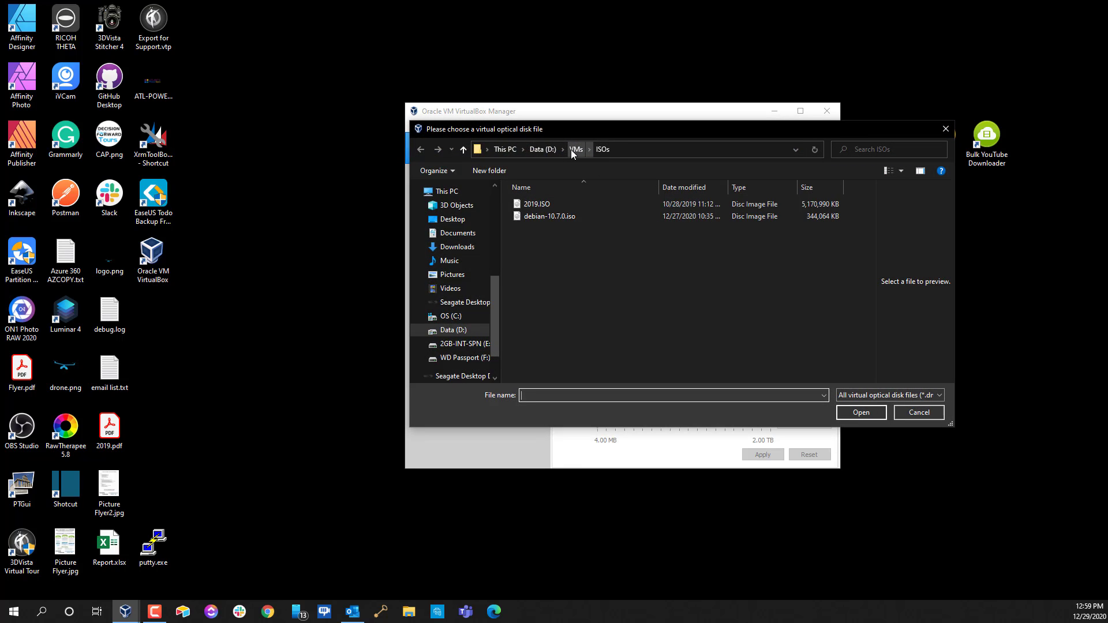
left_click(570, 150)
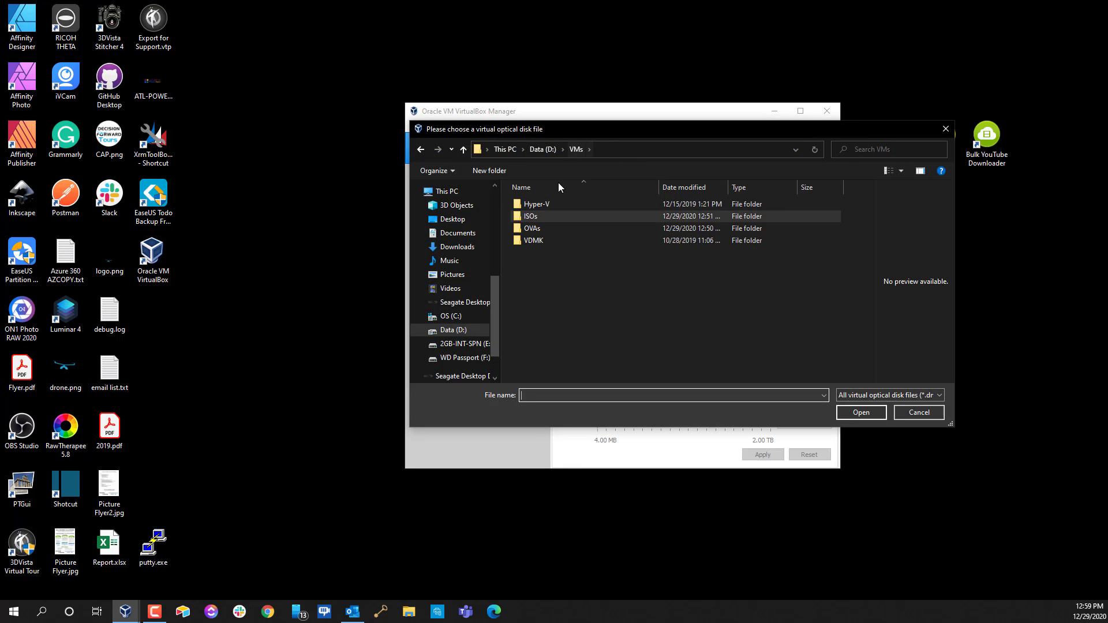
double_click(528, 216)
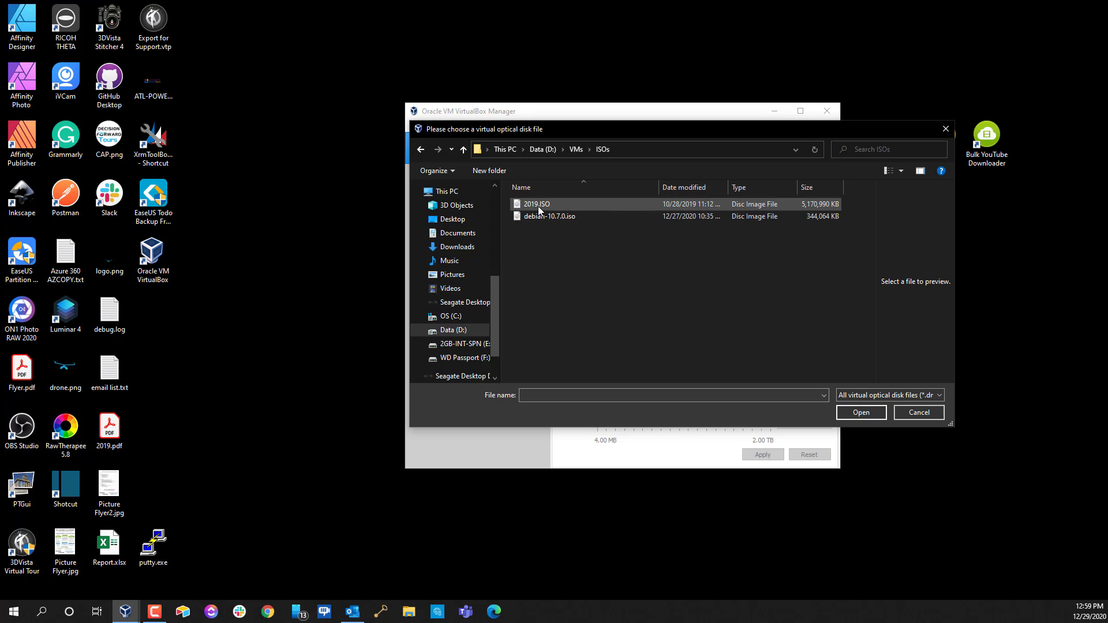
left_click(542, 217)
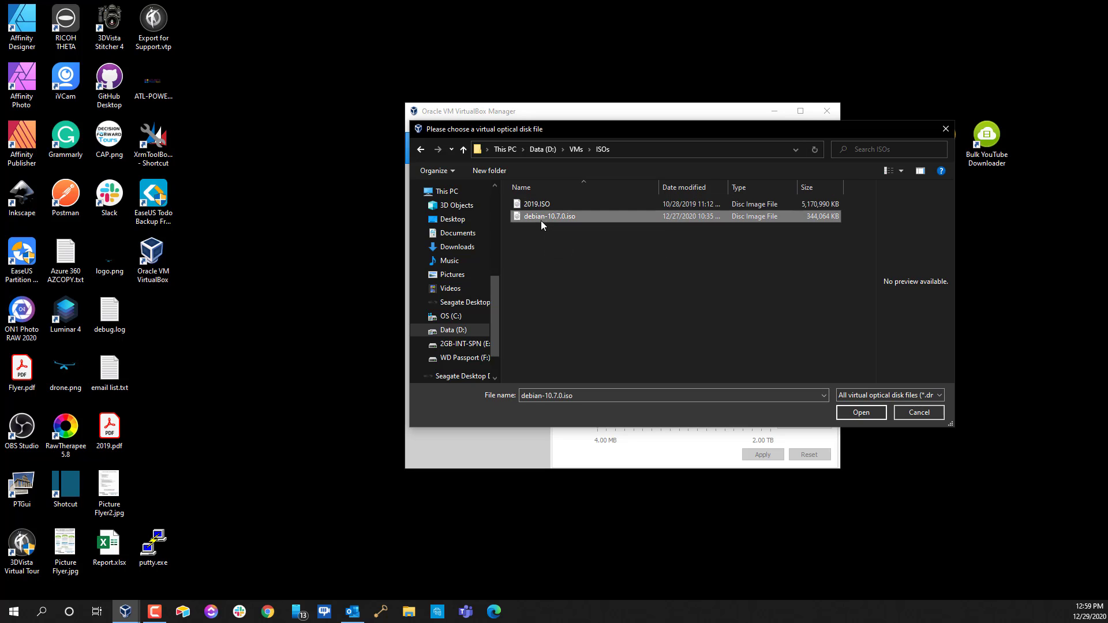
left_click(862, 412)
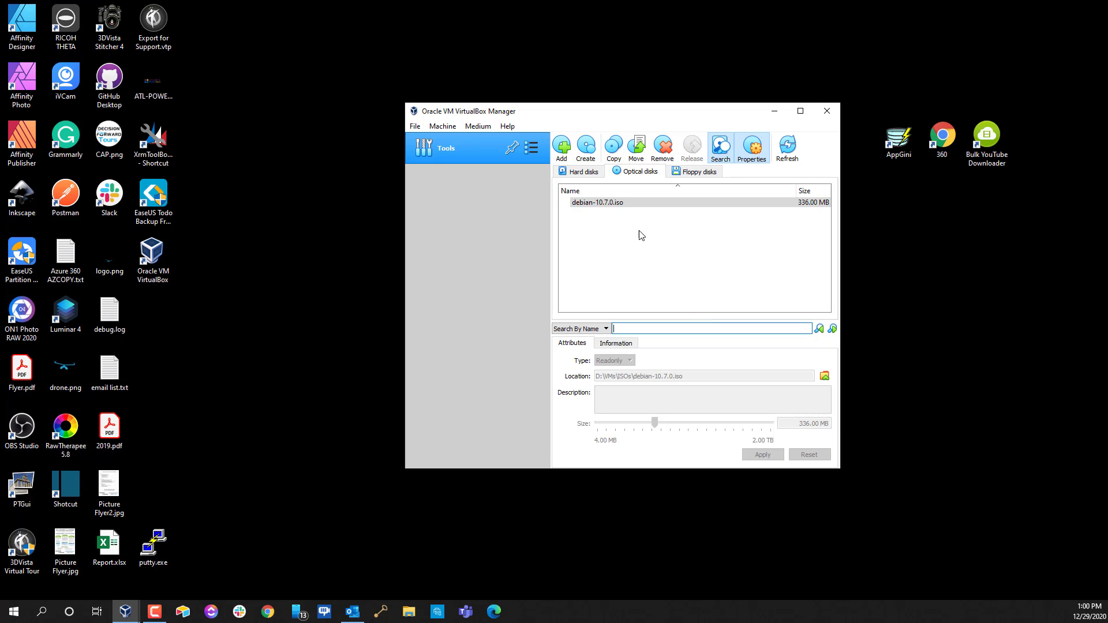
left_click(650, 205)
Switch from the Media tool back to the Welcome page using the Tools list
left_click(532, 151)
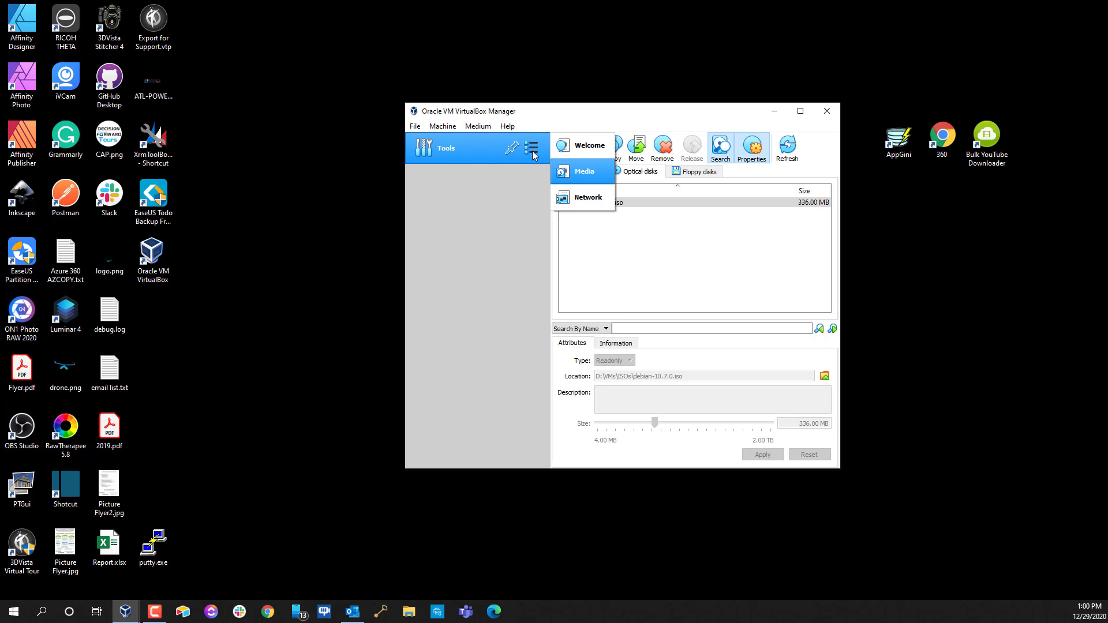
left_click(580, 152)
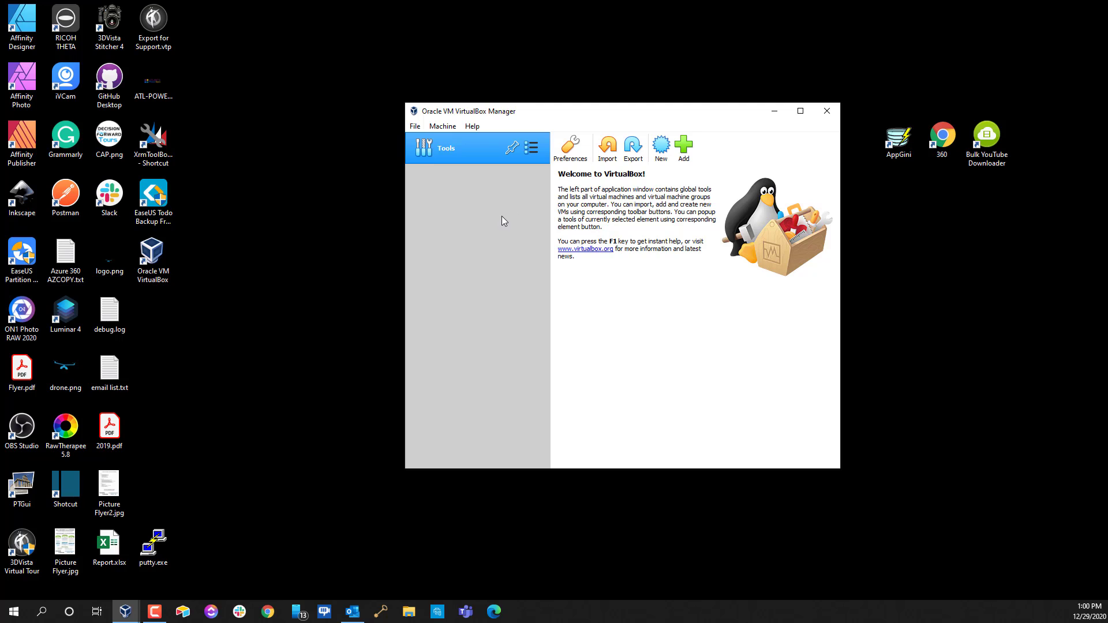
left_click(532, 151)
left_click(582, 173)
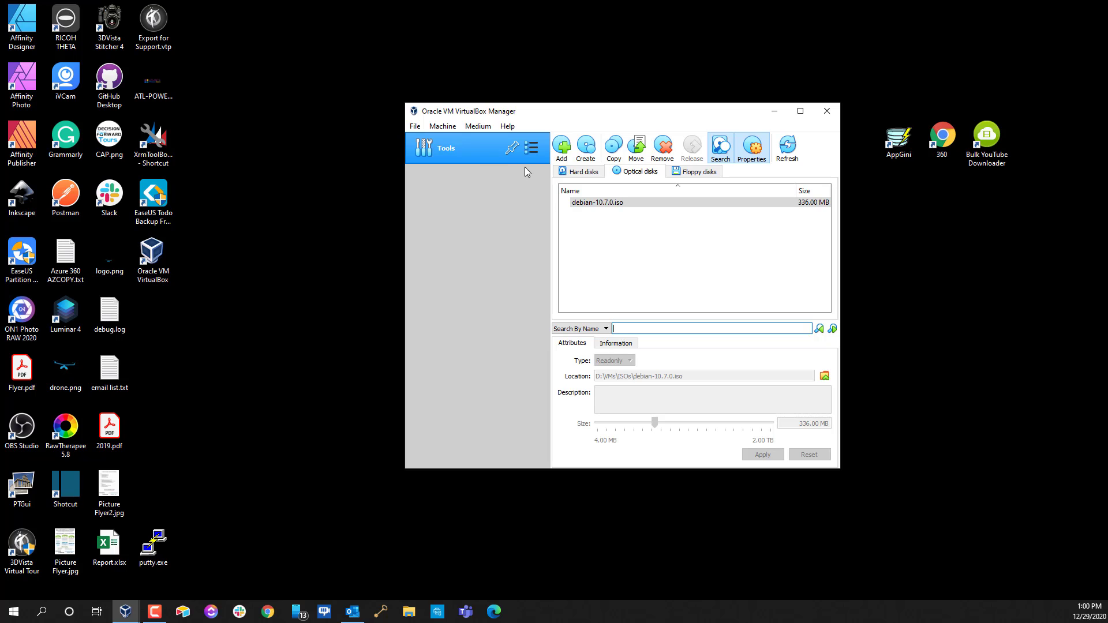
left_click(539, 153)
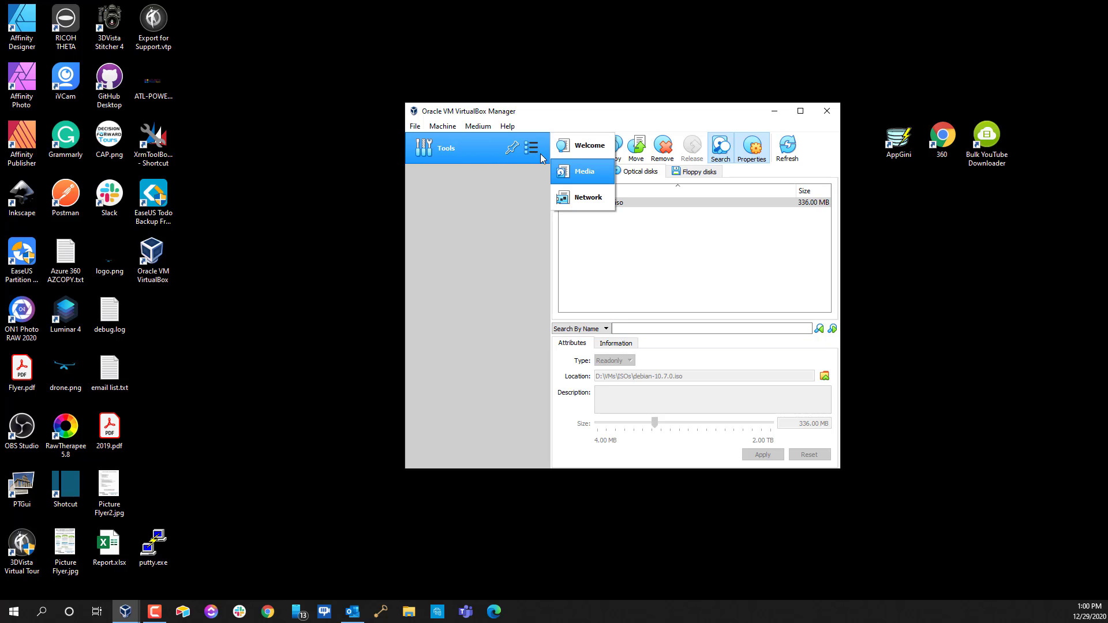
left_click(579, 150)
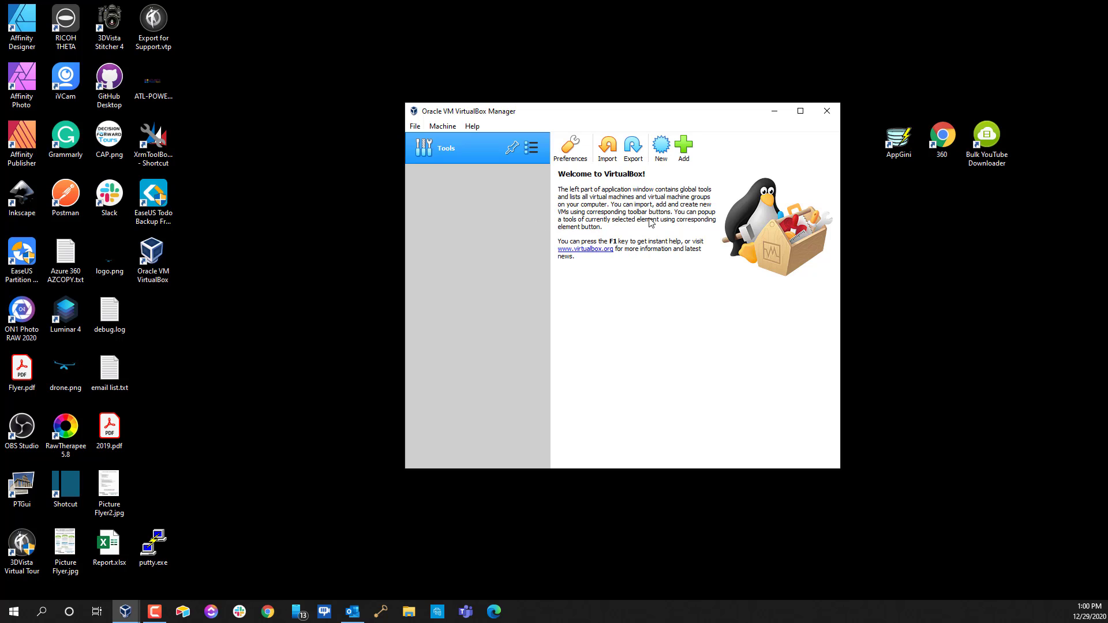
Start a new Linux Debian 64-bit machine named deb10 with 2048 MB memory
left_click(662, 149)
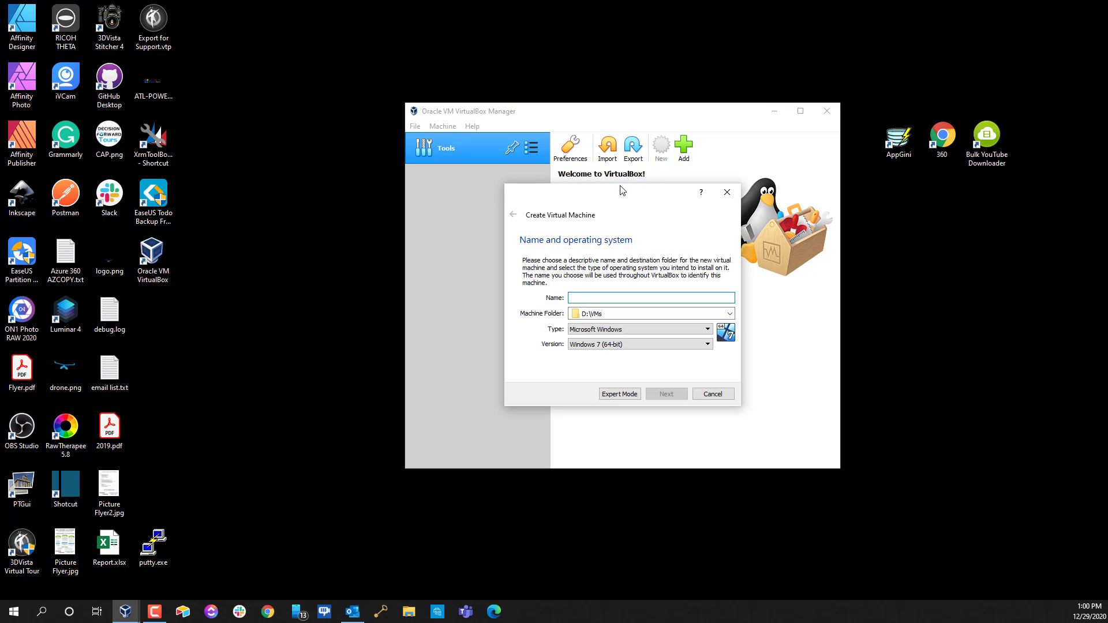
type("deb12")
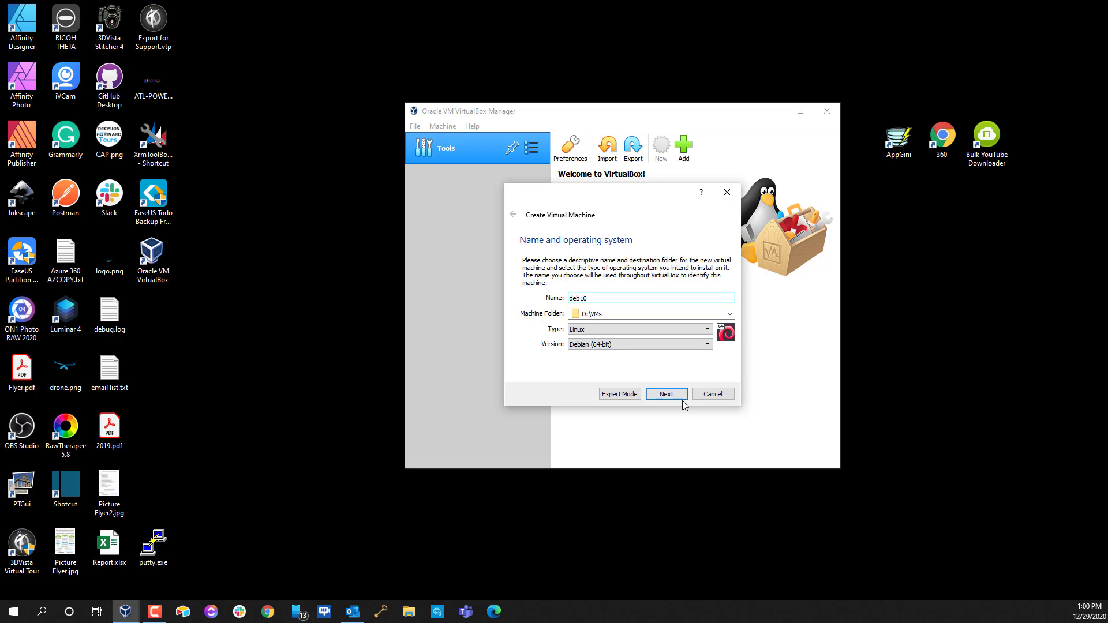
key("Tab")
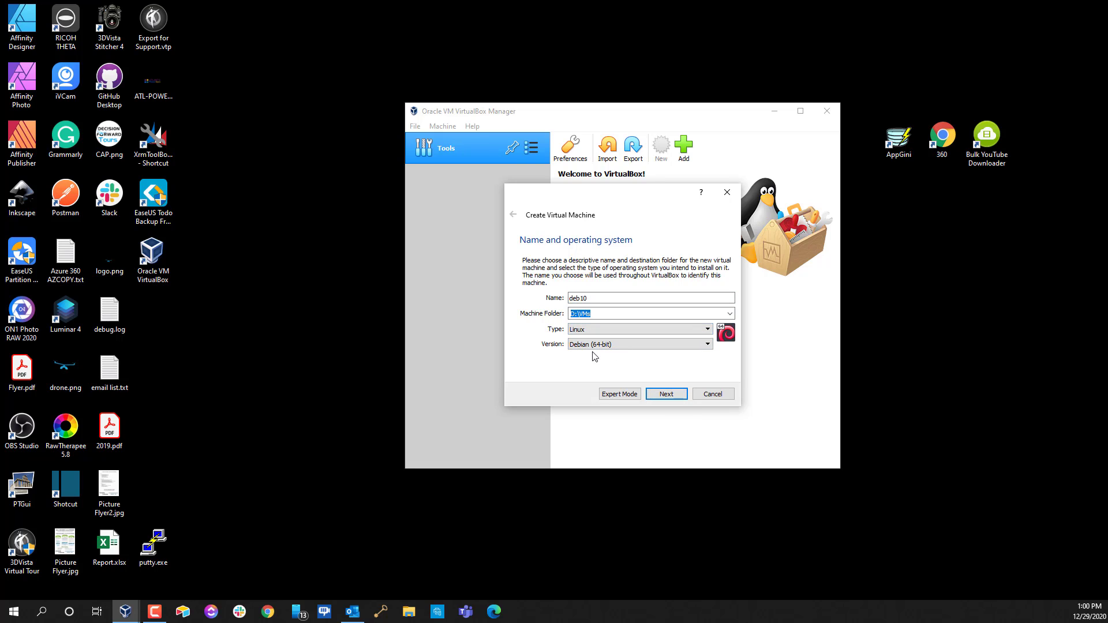
left_click(673, 399)
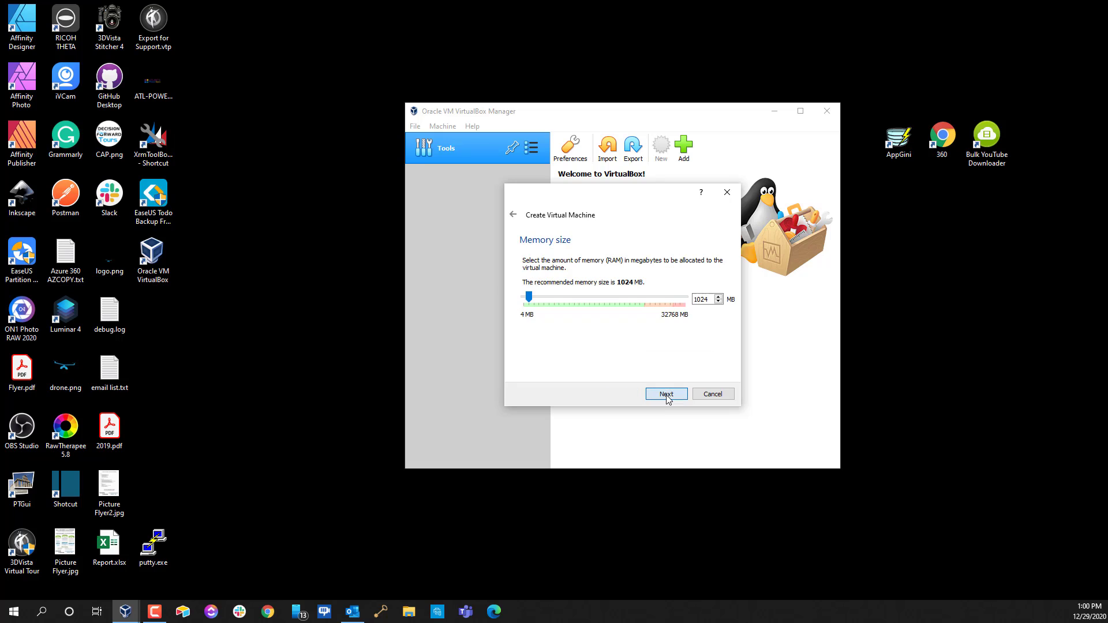
double_click(703, 299)
type("20148")
key("Delete")
key("Return")
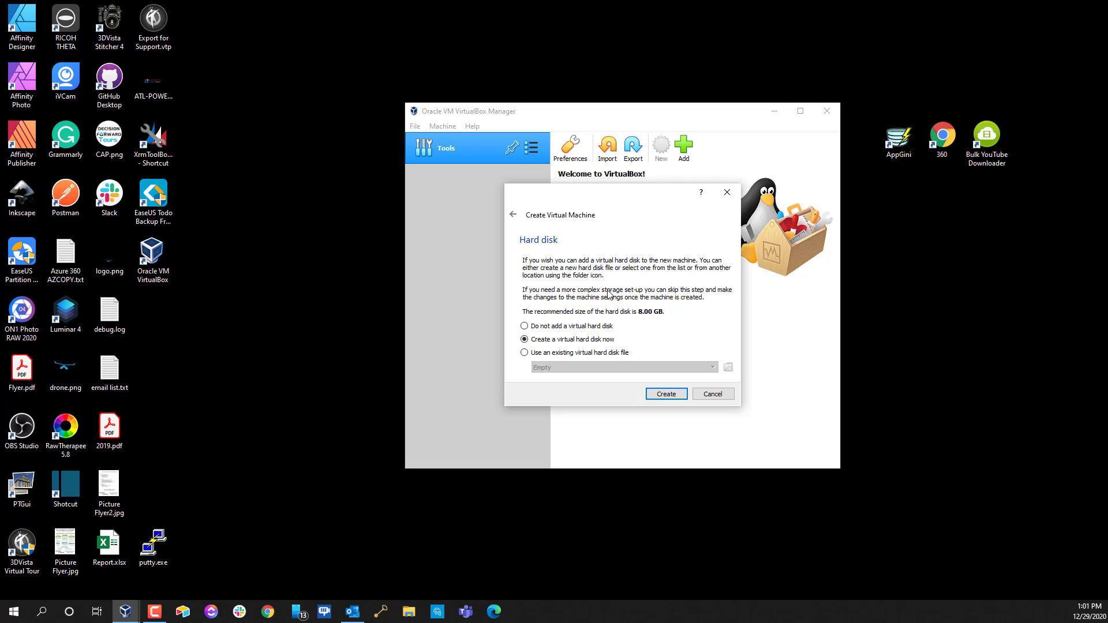
Specify a dynamically allocated 20 GB VDI disk at D:\VMs\deb10\deb10.vdi
left_click(668, 398)
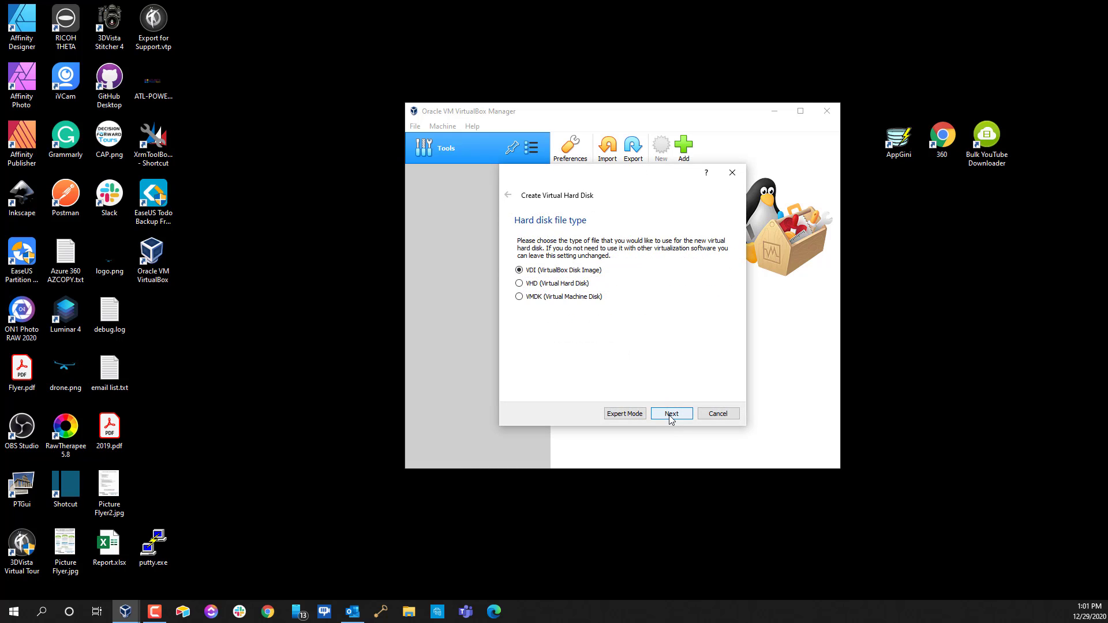
left_click(671, 415)
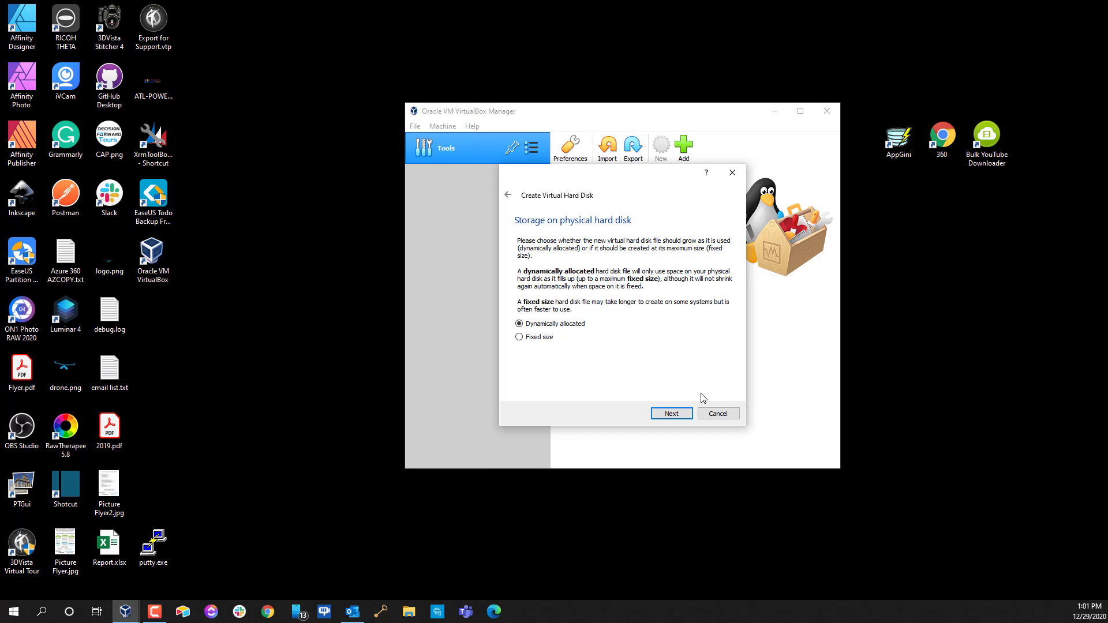
left_click(679, 415)
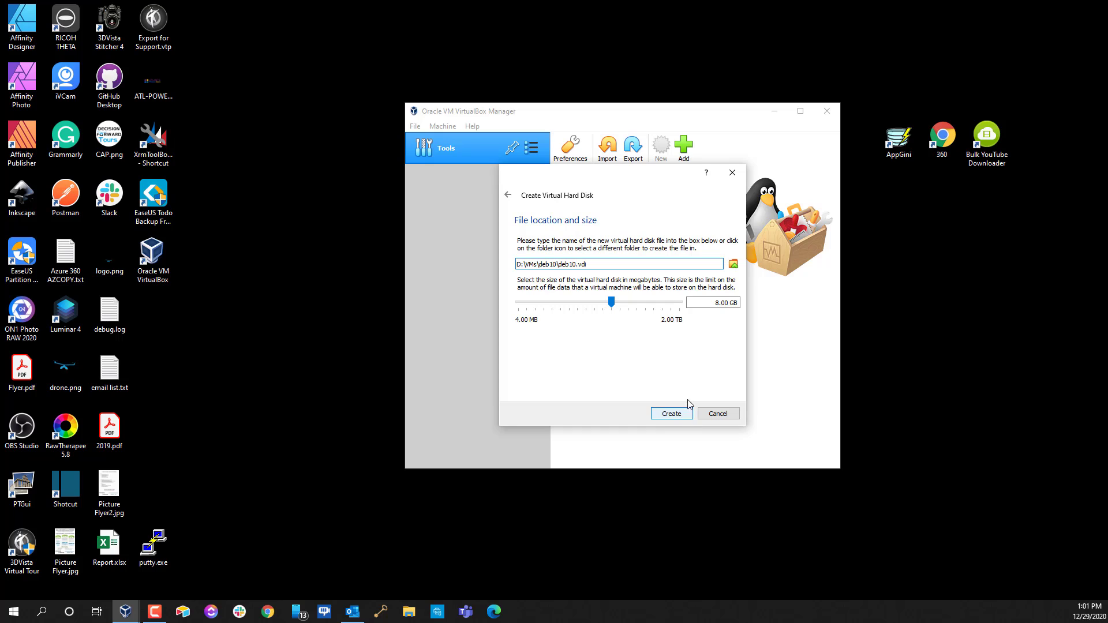
left_click(719, 303)
key("BackSpace")
key("BackSpace")
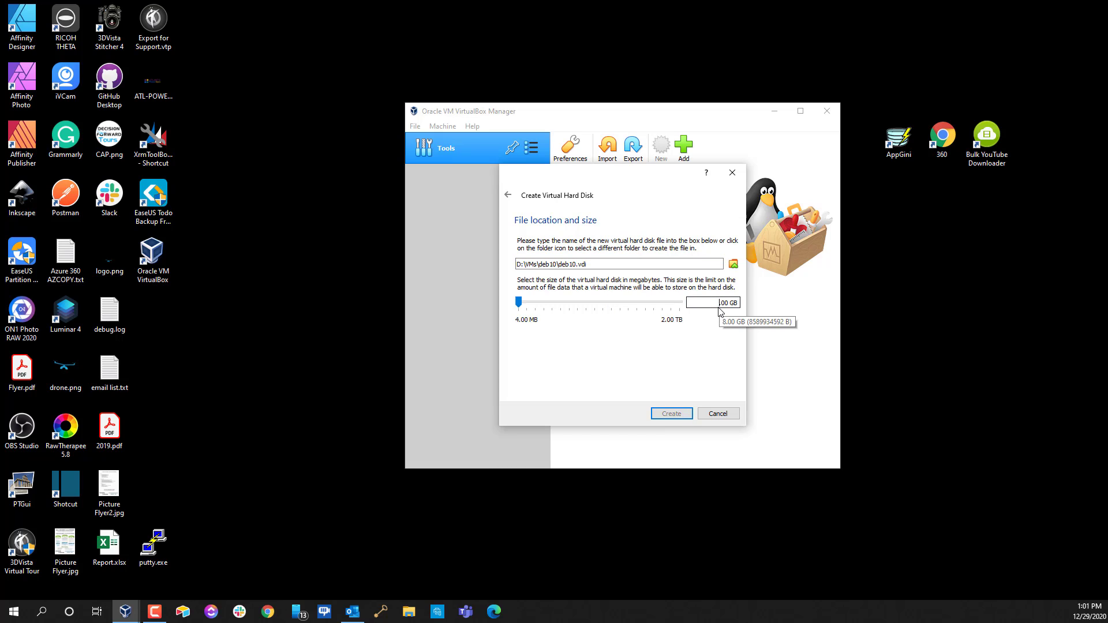
type("20.")
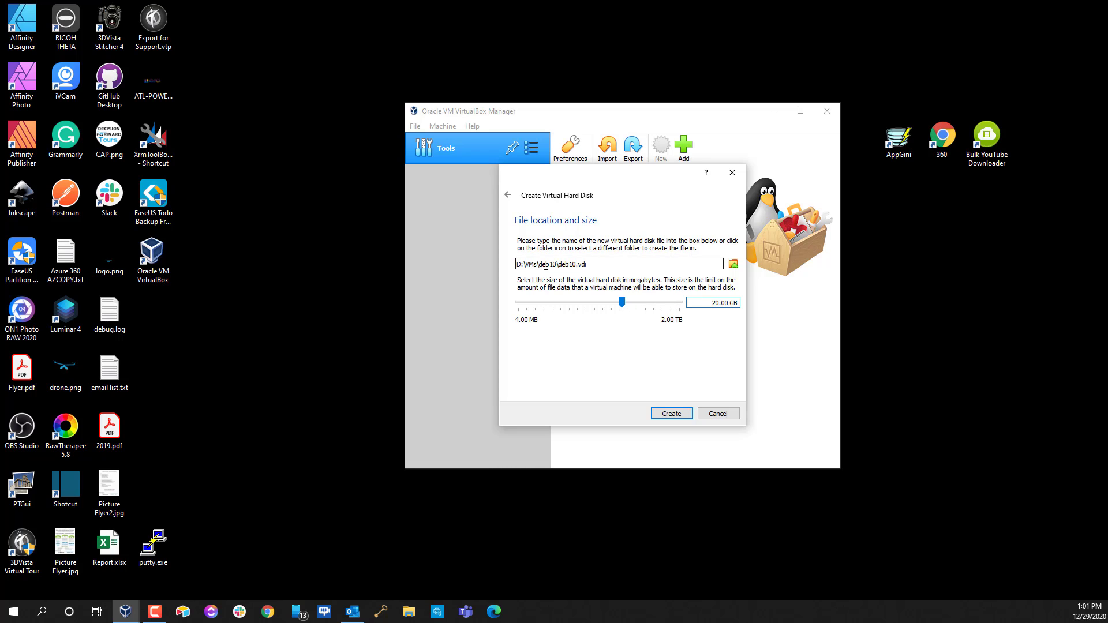
left_click_drag(595, 268, 518, 259)
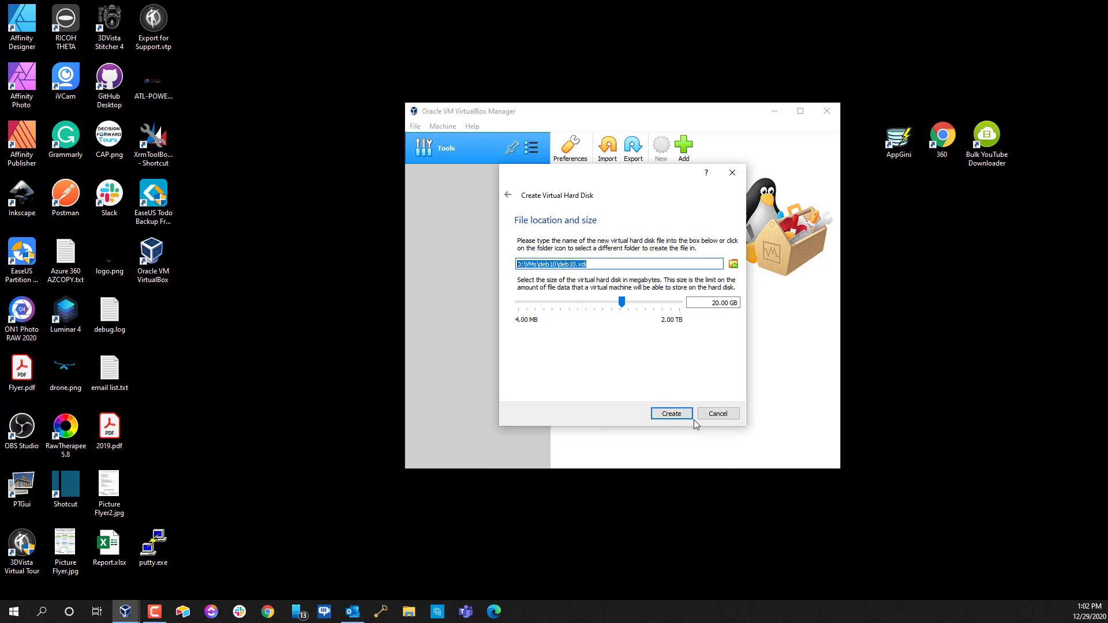
Create the deb10 machine and open its Settings dialog
left_click(676, 414)
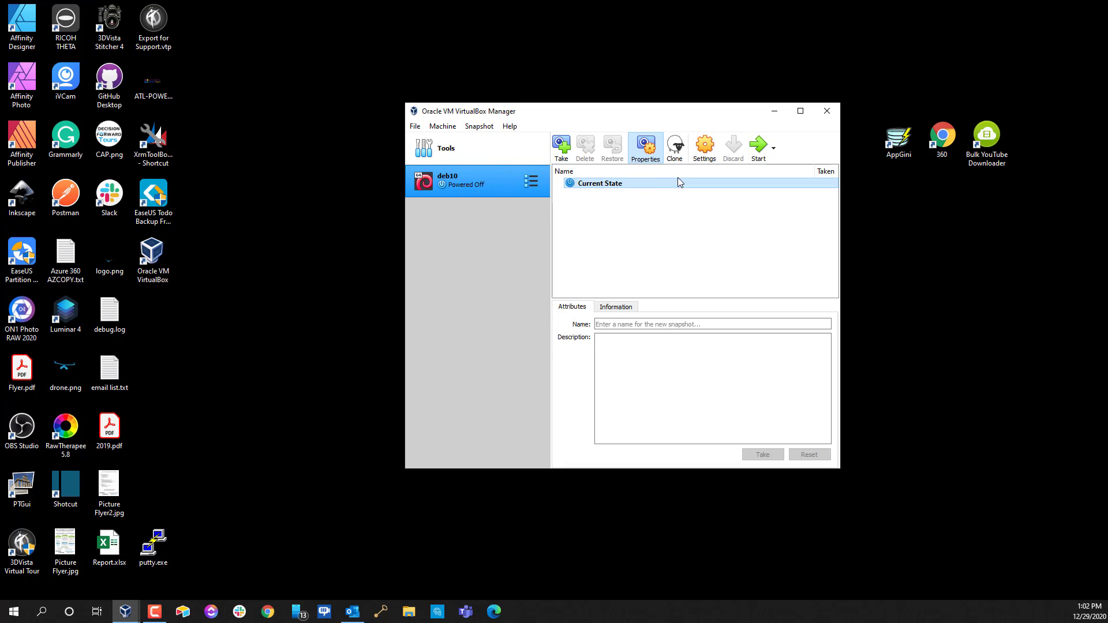
left_click(710, 152)
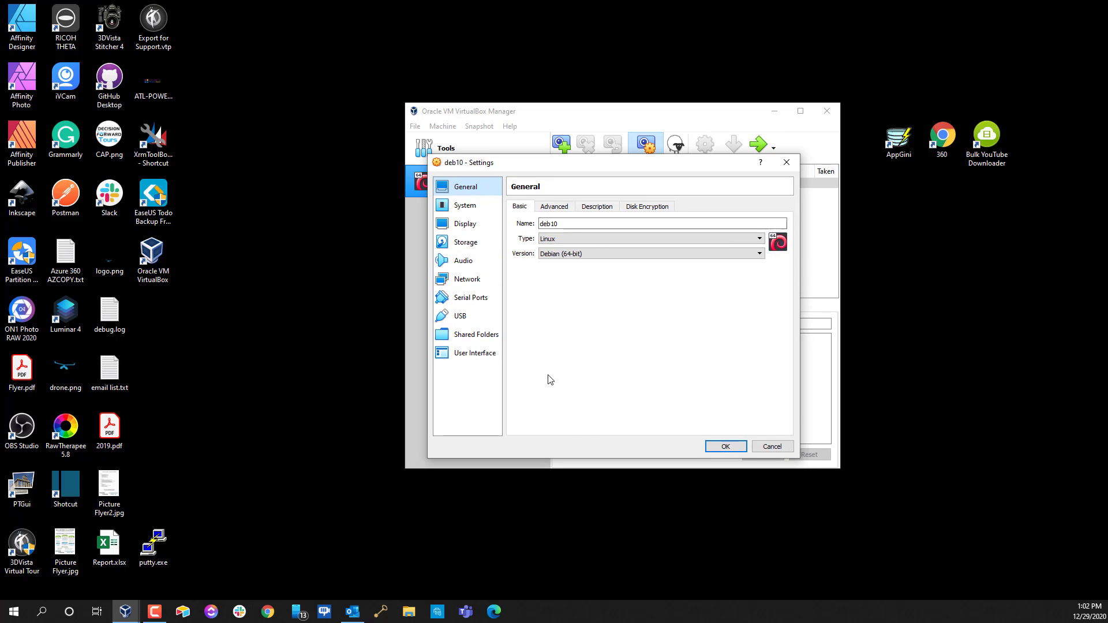
Attach Adapter 1 as Bridged Adapter on the Killer E2500 controller, then go to Storage
left_click(461, 283)
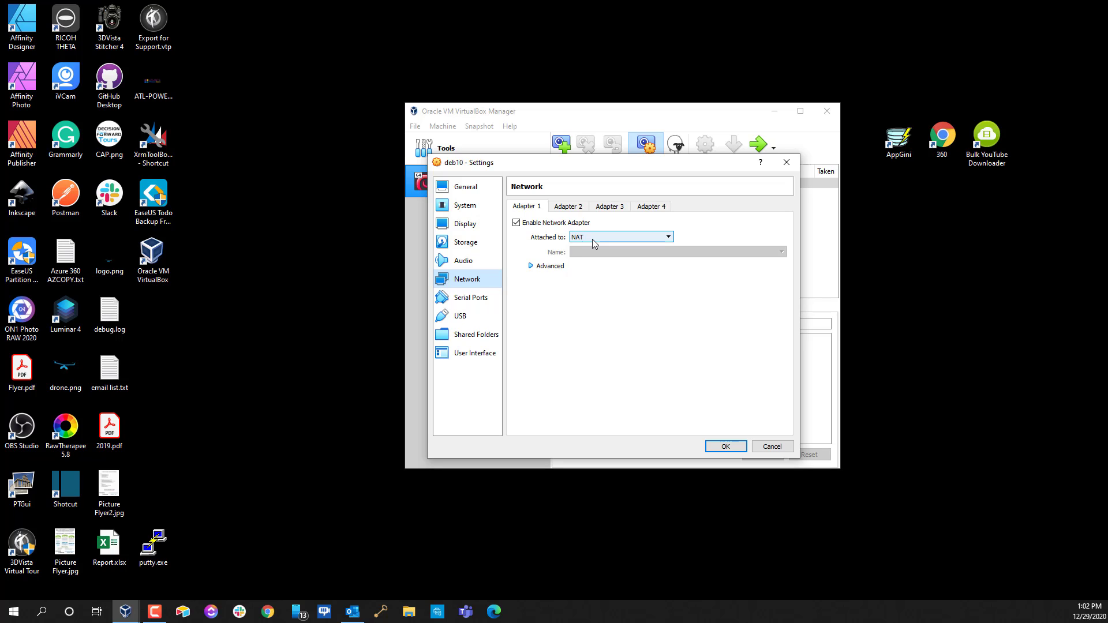
left_click(646, 241)
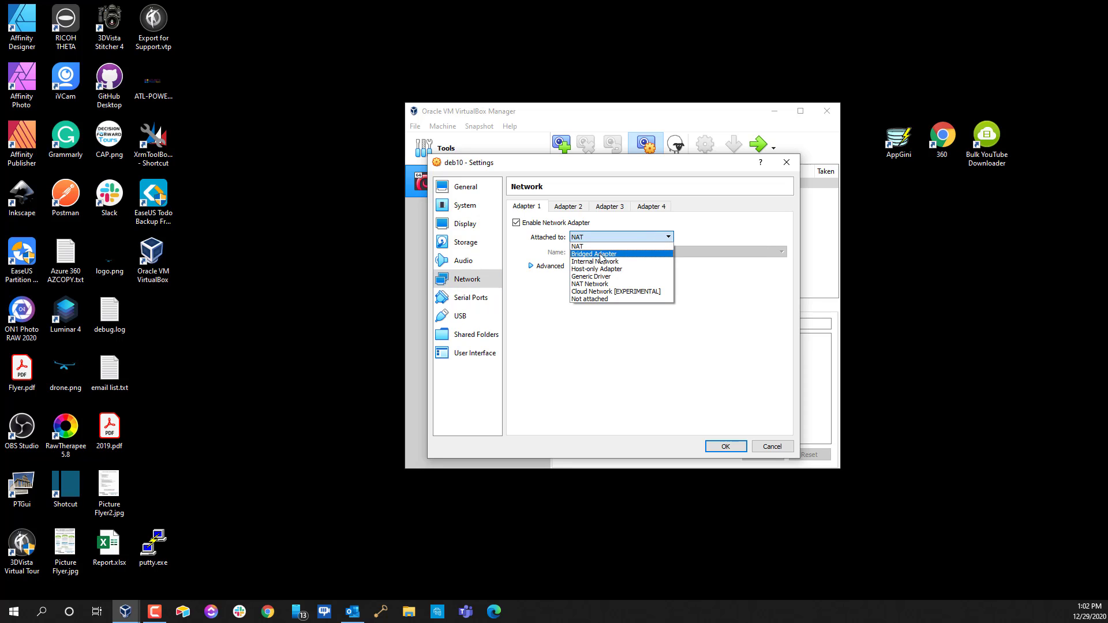
left_click(644, 269)
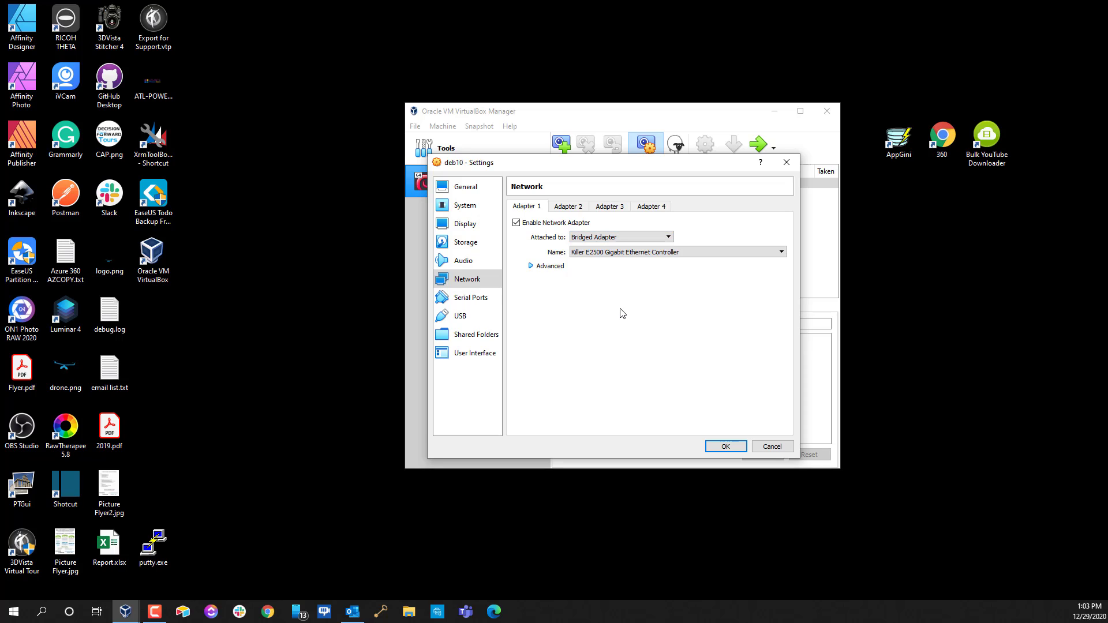
left_click(456, 247)
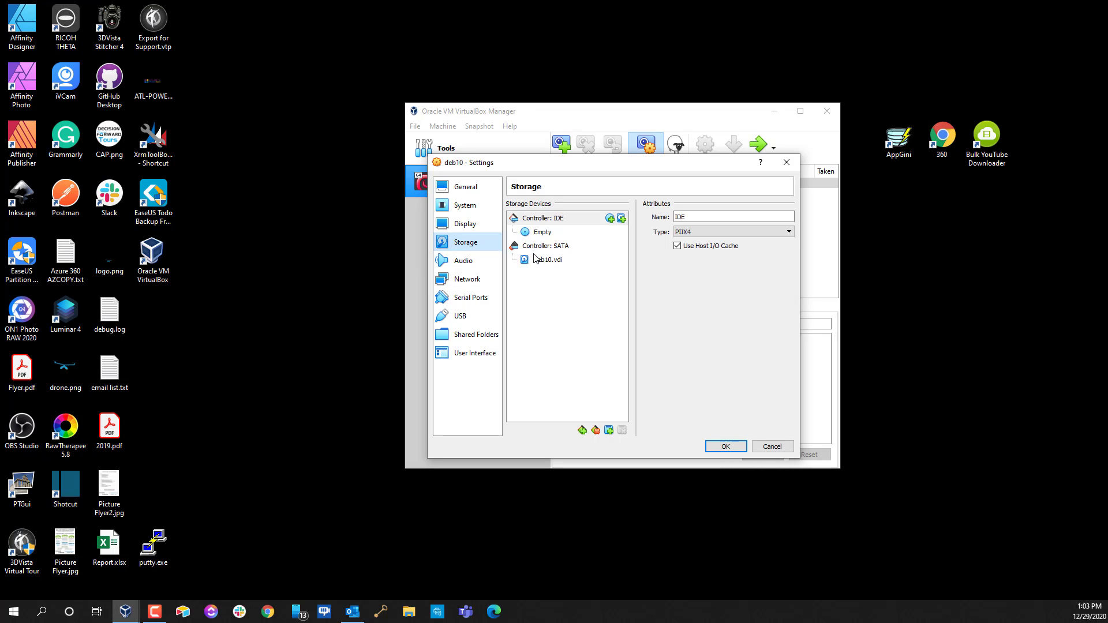
Mount debian-10.7.0.iso in deb10's empty IDE Secondary Master optical drive
left_click(545, 236)
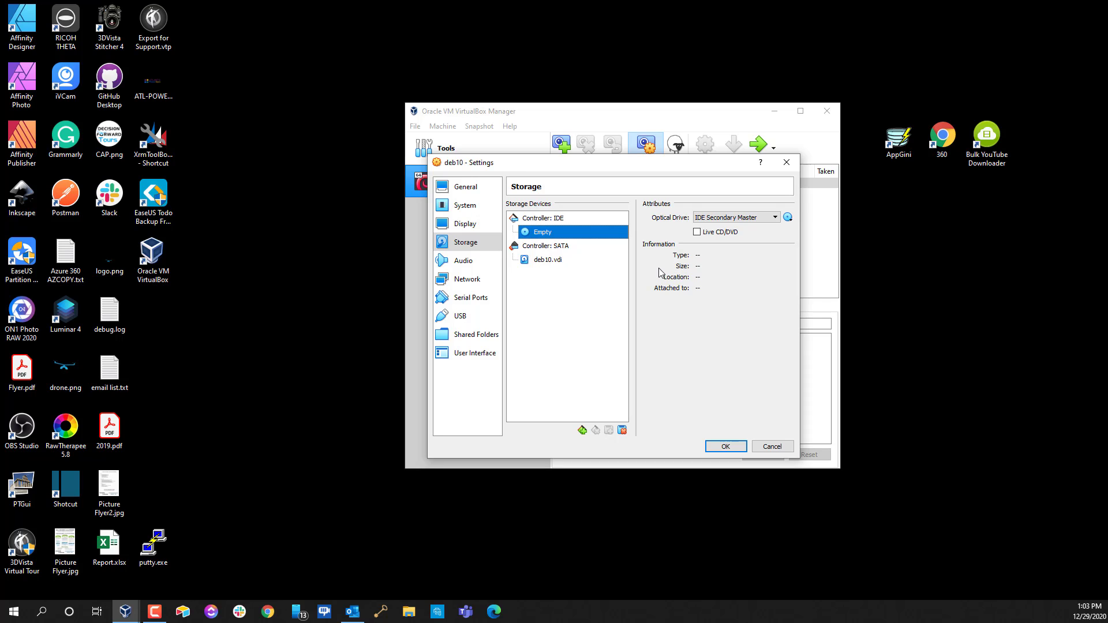
left_click(787, 218)
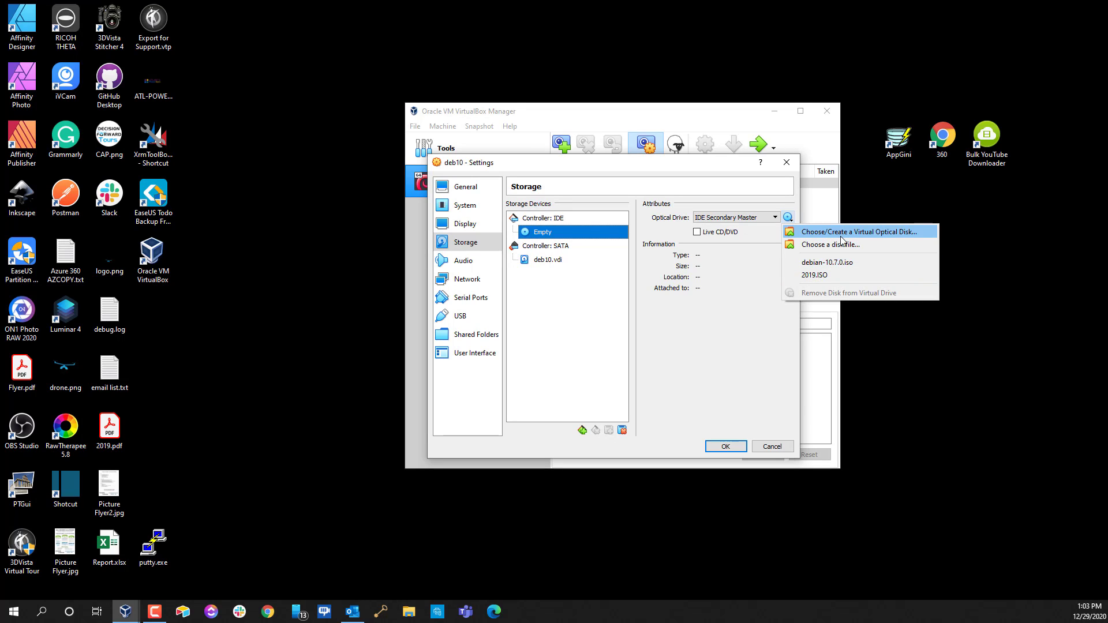
left_click(881, 234)
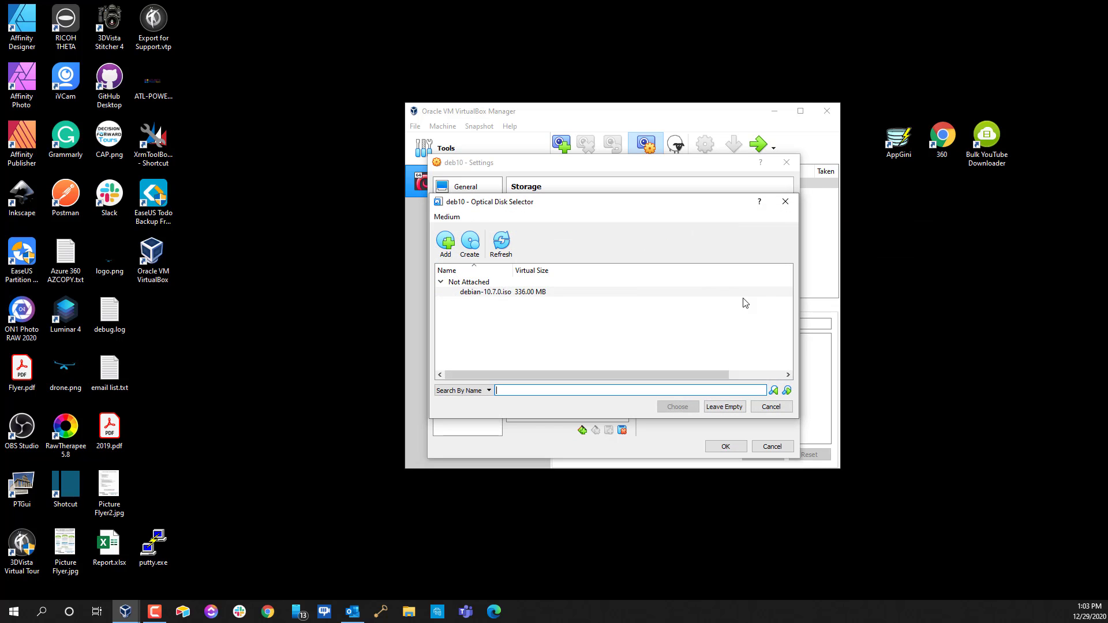
left_click(483, 293)
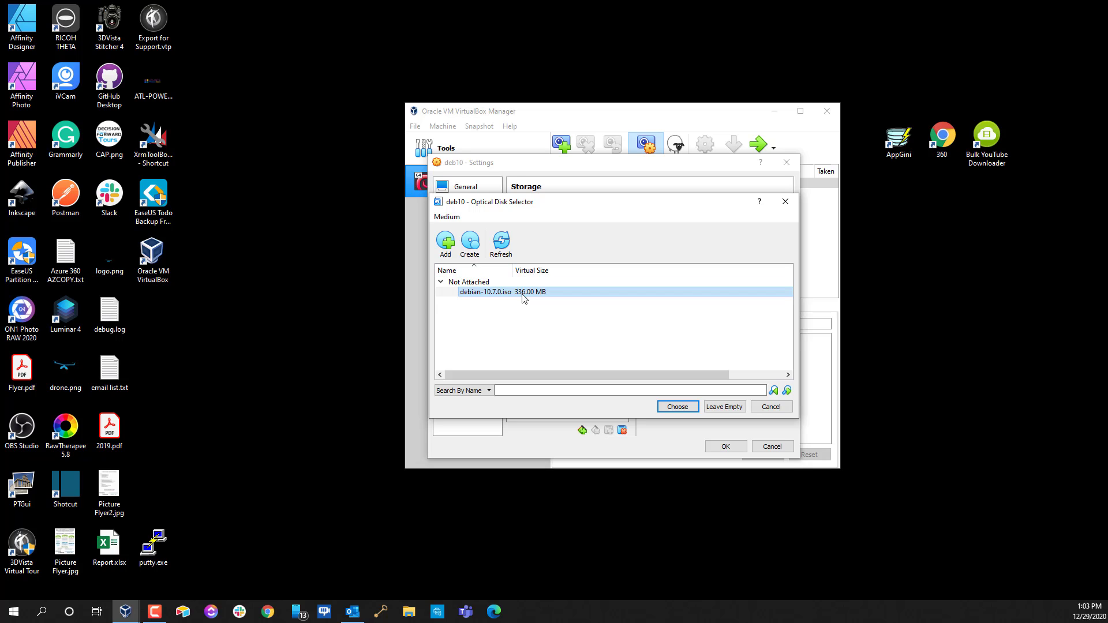
left_click(683, 408)
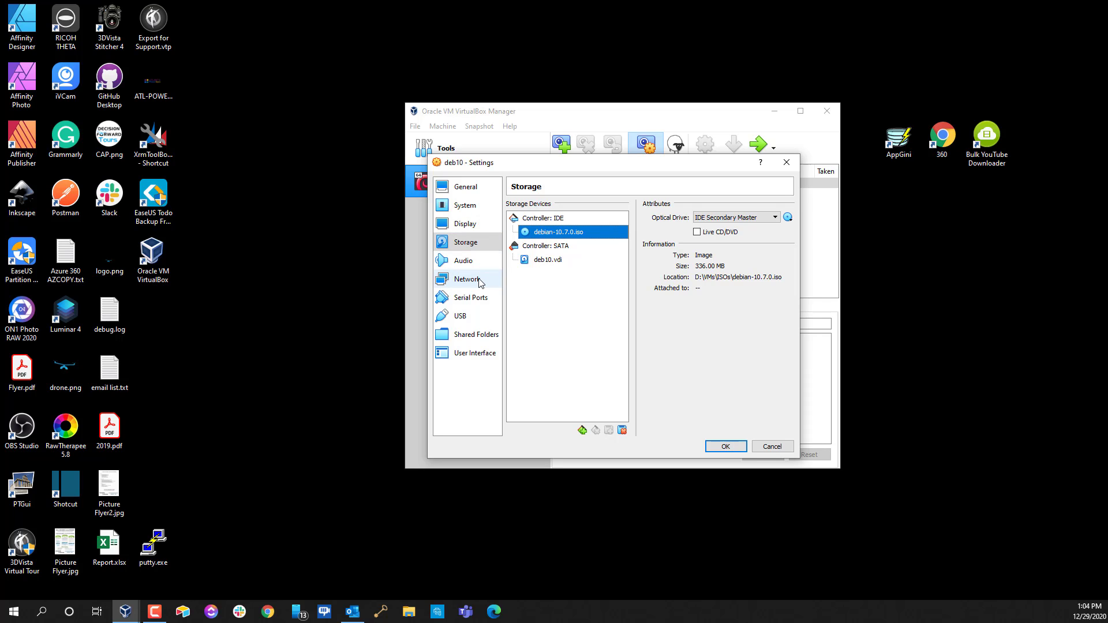
Keep VMSVGA as the Display graphics controller and save deb10's settings with OK
left_click(468, 229)
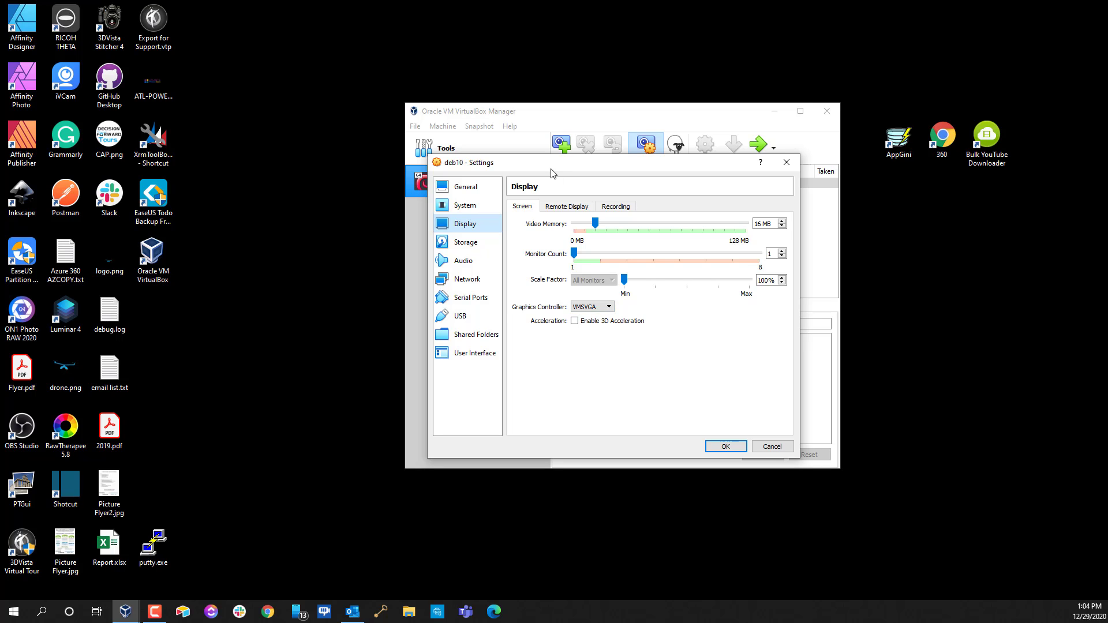
left_click_drag(548, 164, 564, 238)
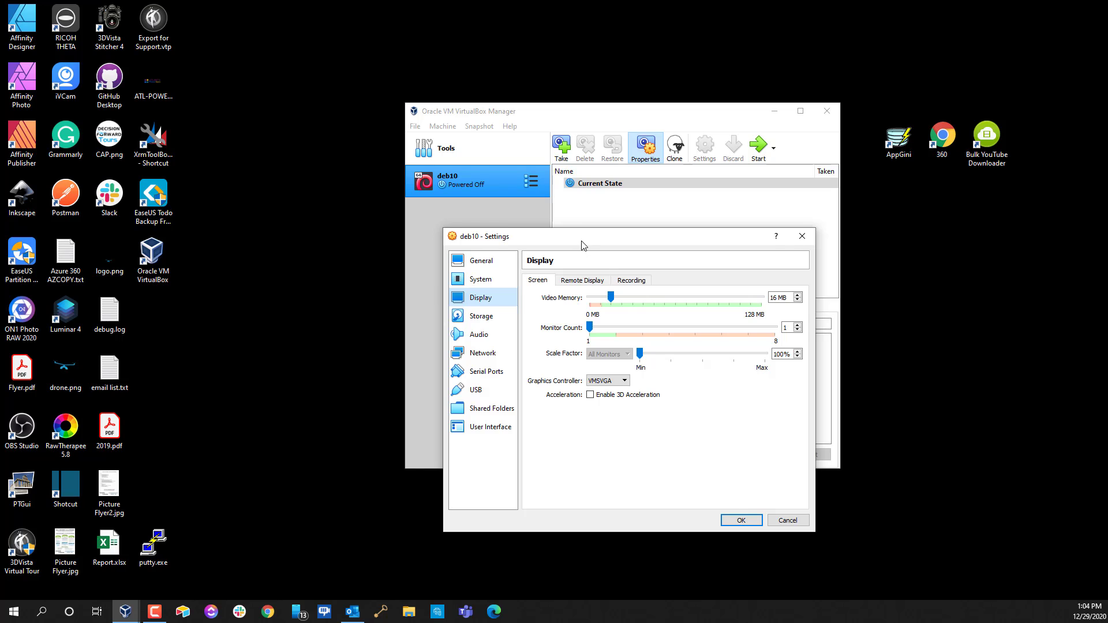
left_click_drag(583, 242, 588, 177)
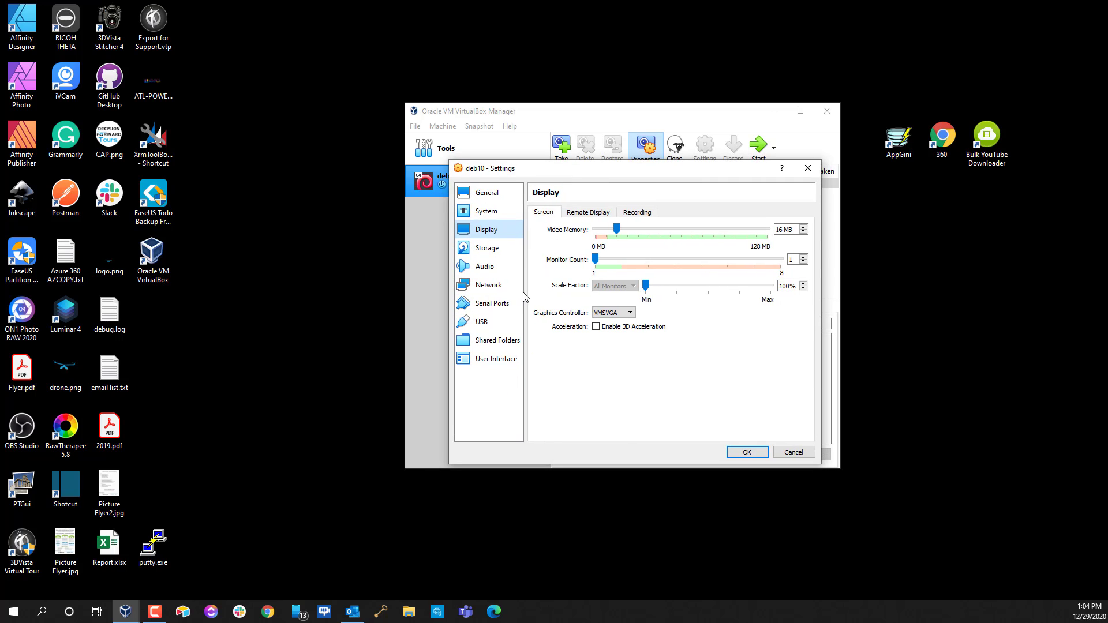
left_click(604, 316)
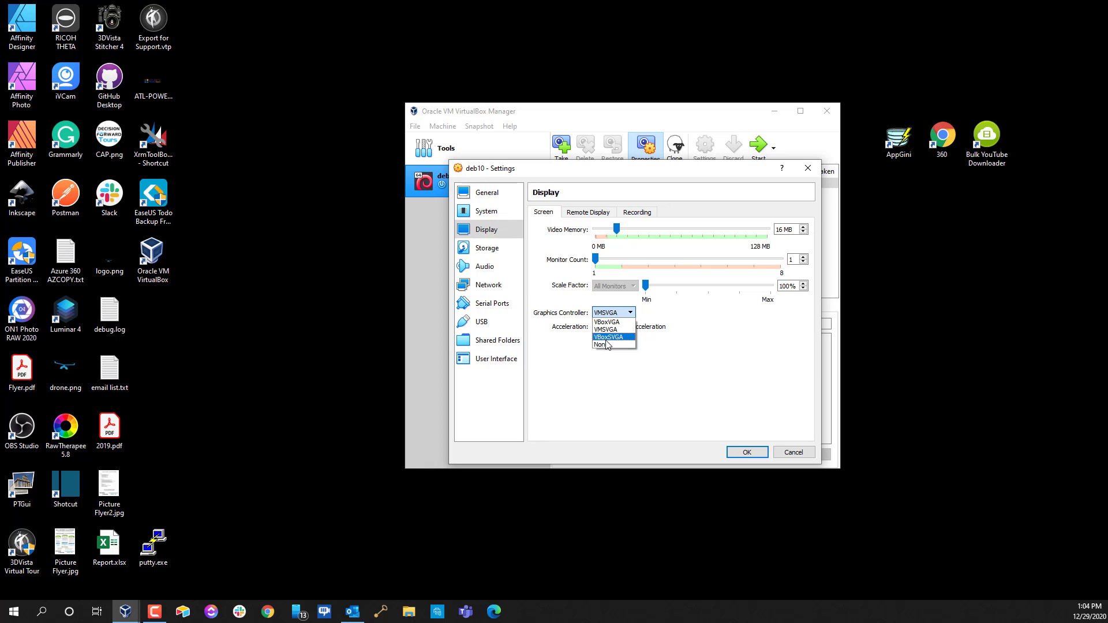
left_click(709, 349)
left_click(607, 313)
left_click(649, 347)
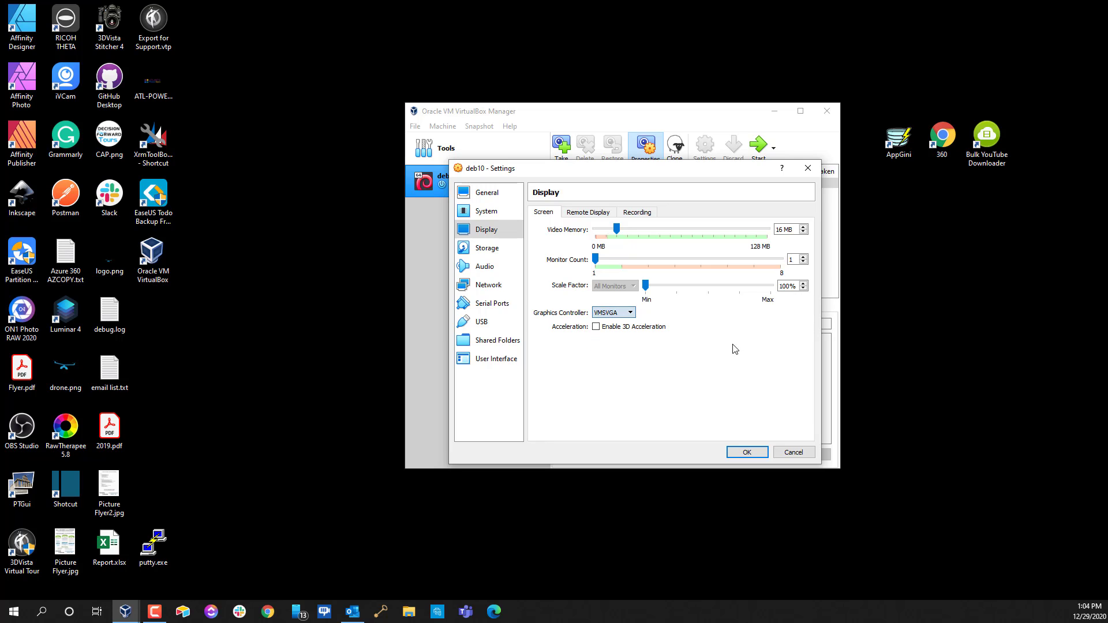
left_click(746, 453)
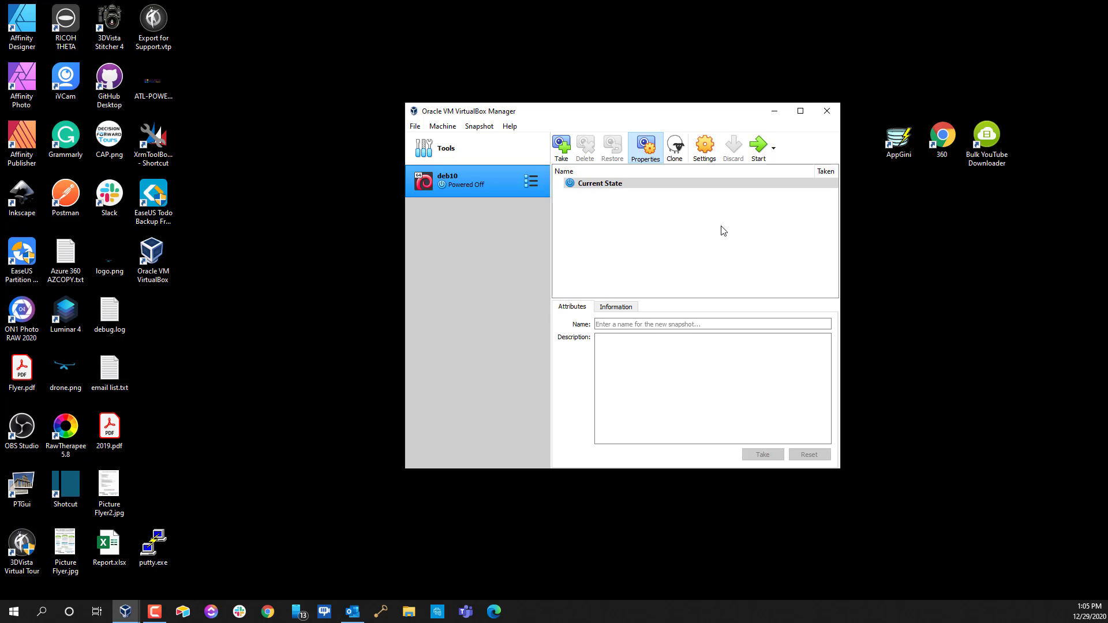
Start deb10 from the debian-10.7.0.iso disk and arrange Manager and VM windows side by side
left_click(762, 151)
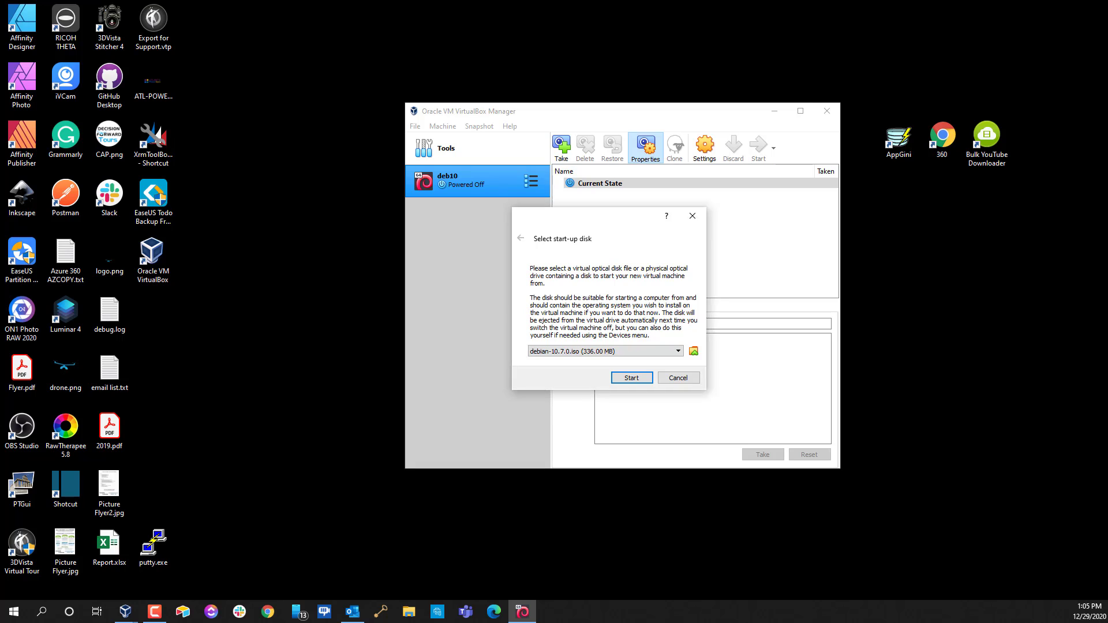
left_click(644, 381)
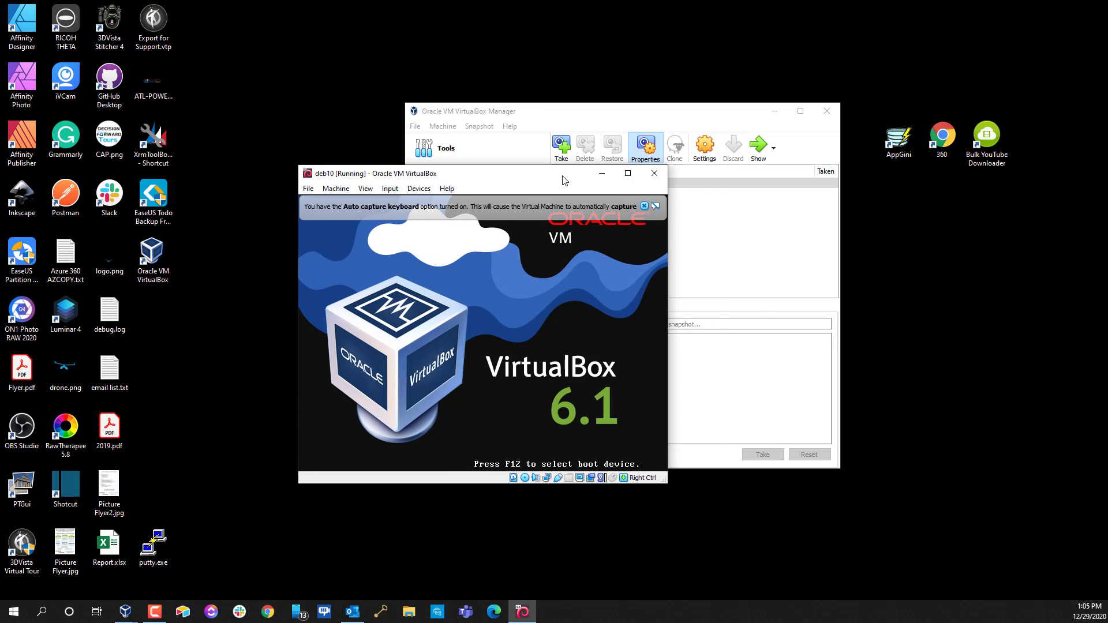
left_click(688, 192)
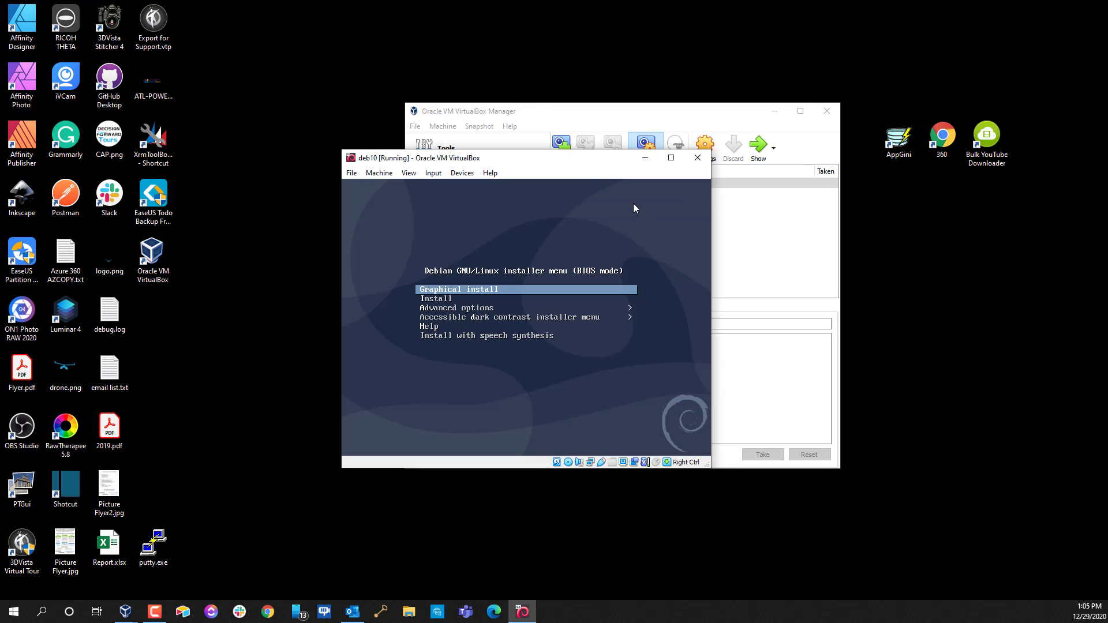
left_click_drag(594, 159, 336, 129)
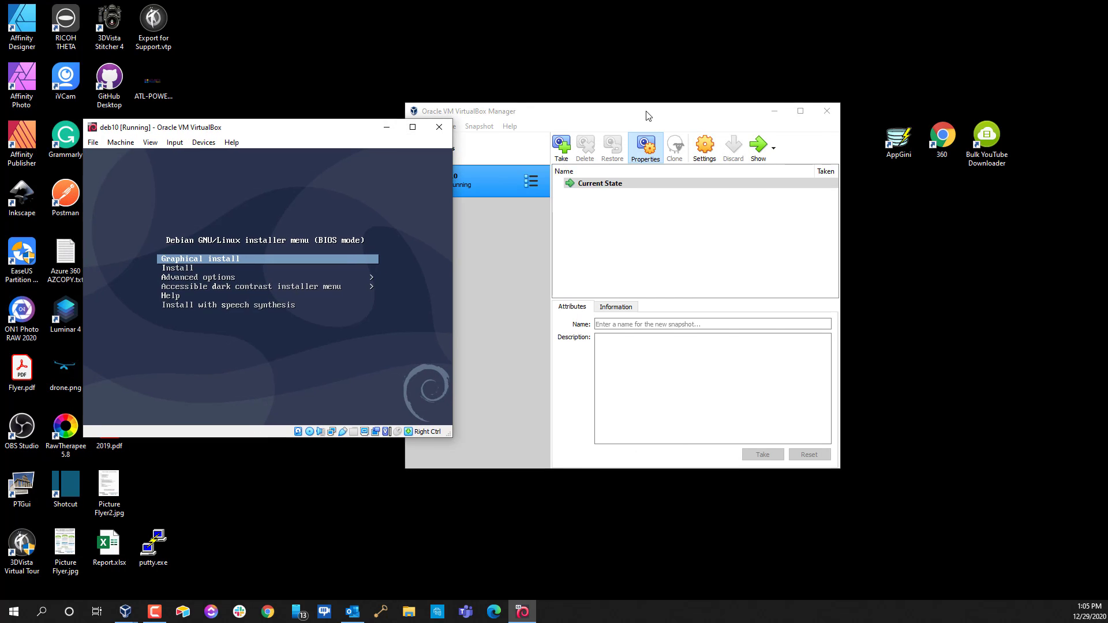
left_click_drag(648, 116, 888, 84)
left_click_drag(313, 128, 484, 77)
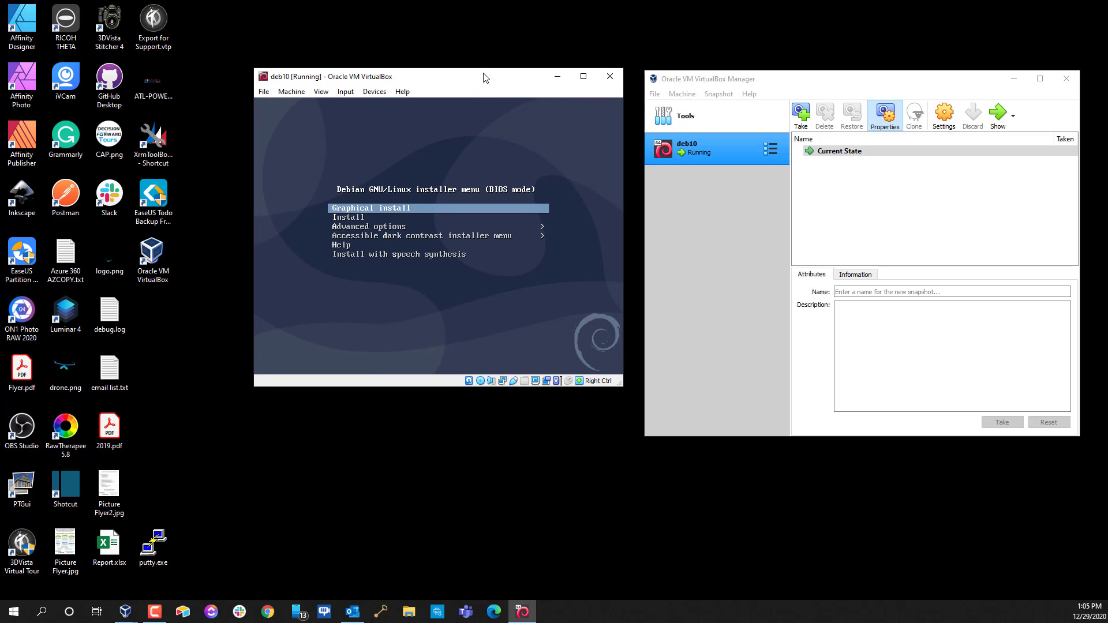
Capture mouse and keyboard in the VM and launch Graphical install from the boot menu
left_click(368, 209)
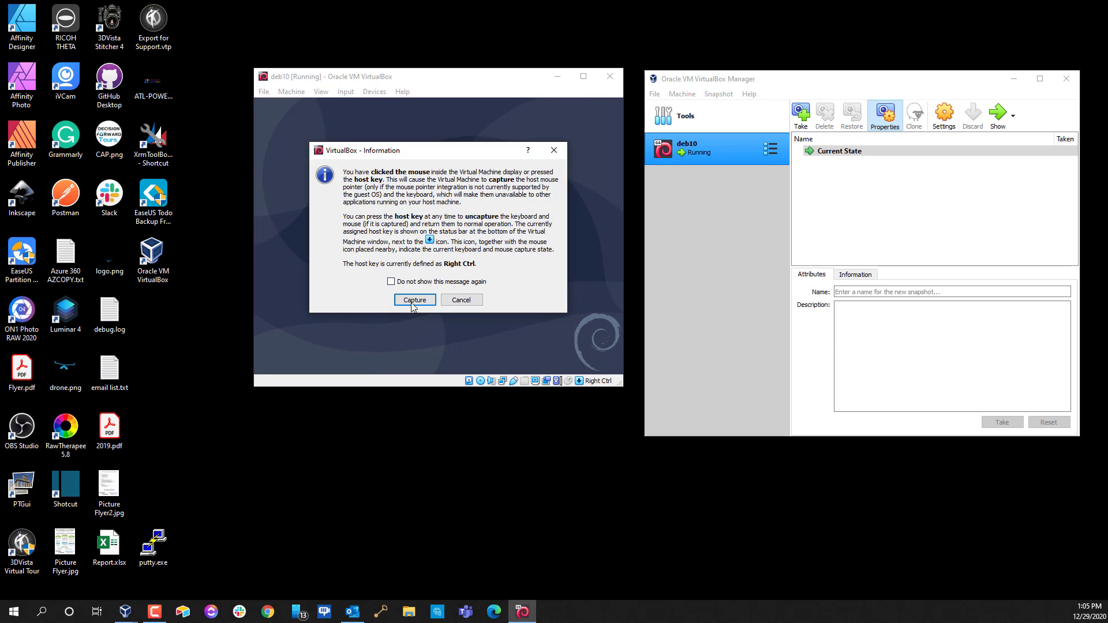
left_click(413, 300)
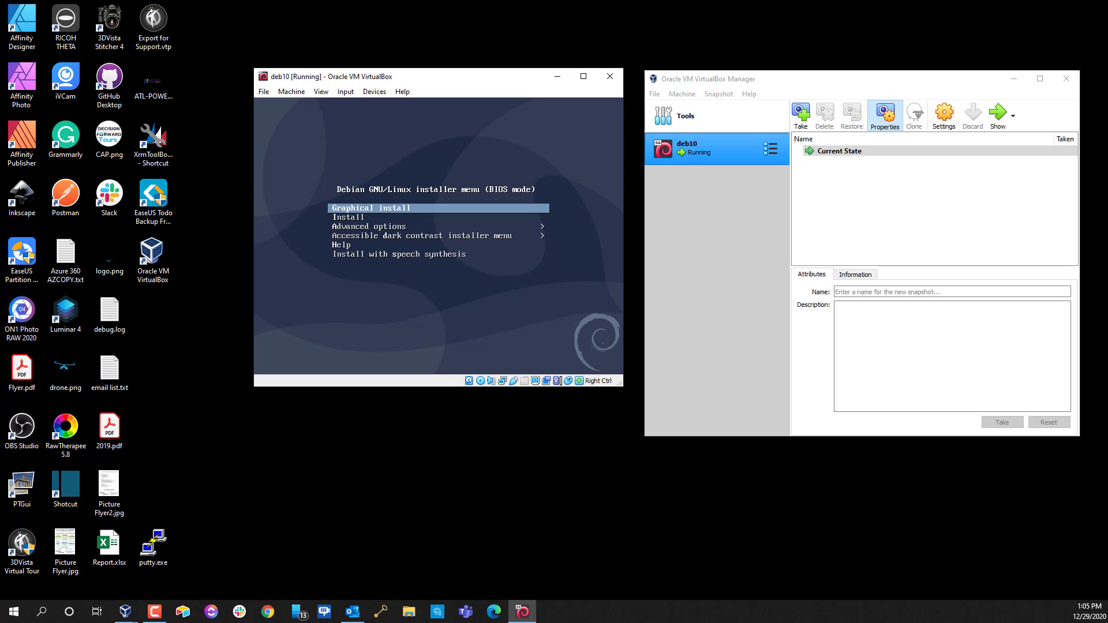
key("Down")
key("Down")
key("Up")
key("Up")
key("Return")
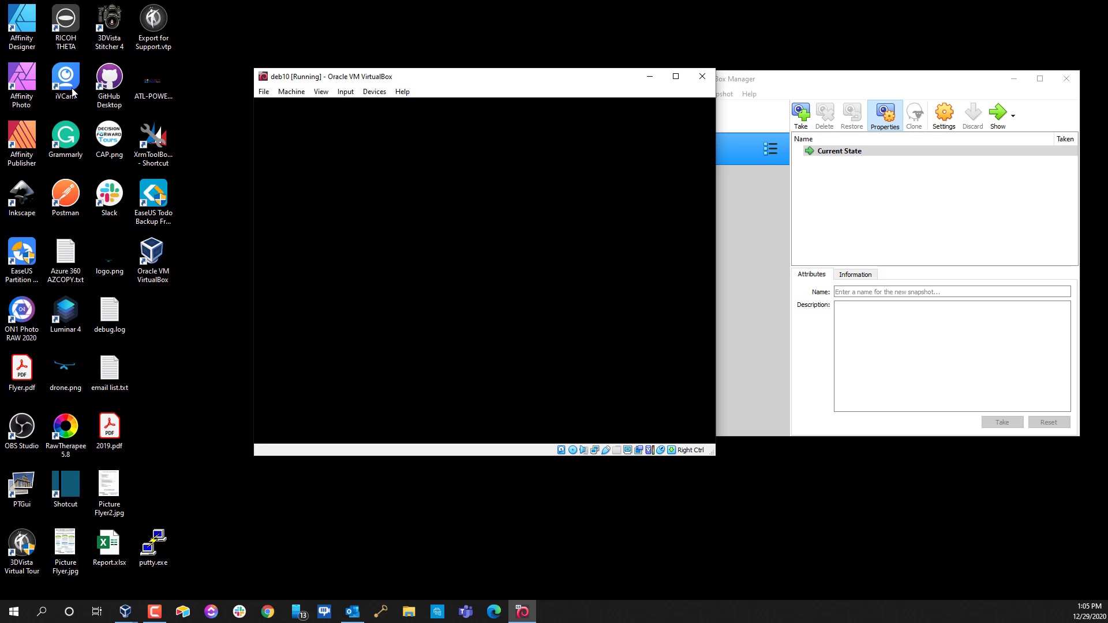
Accept English, United States and the default keyboard layout in the Debian installer
left_click_drag(465, 84, 440, 84)
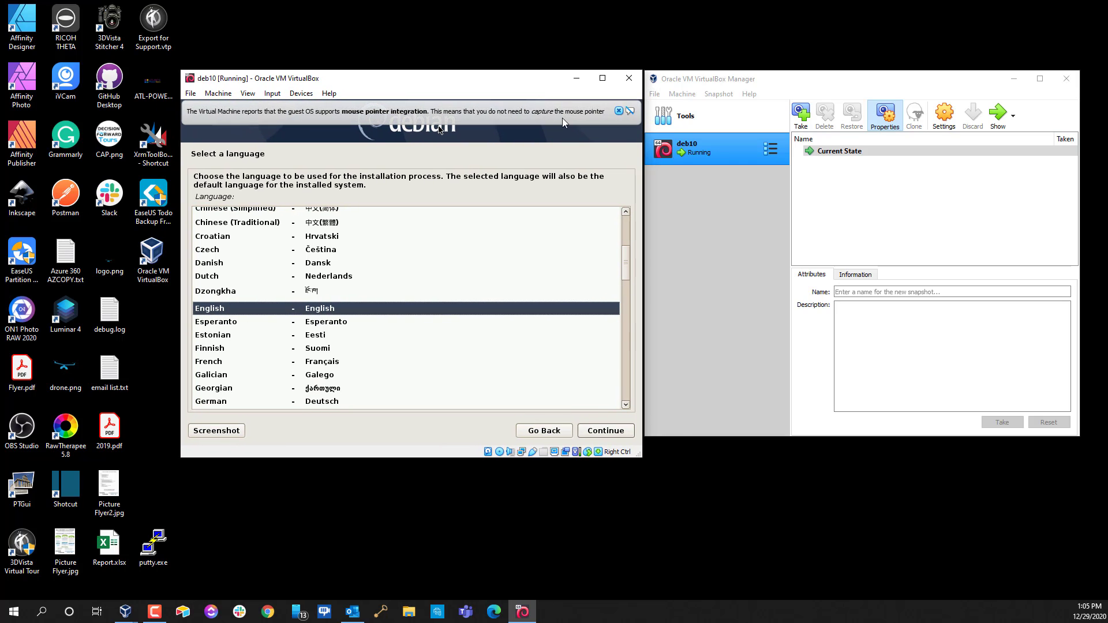
left_click(619, 112)
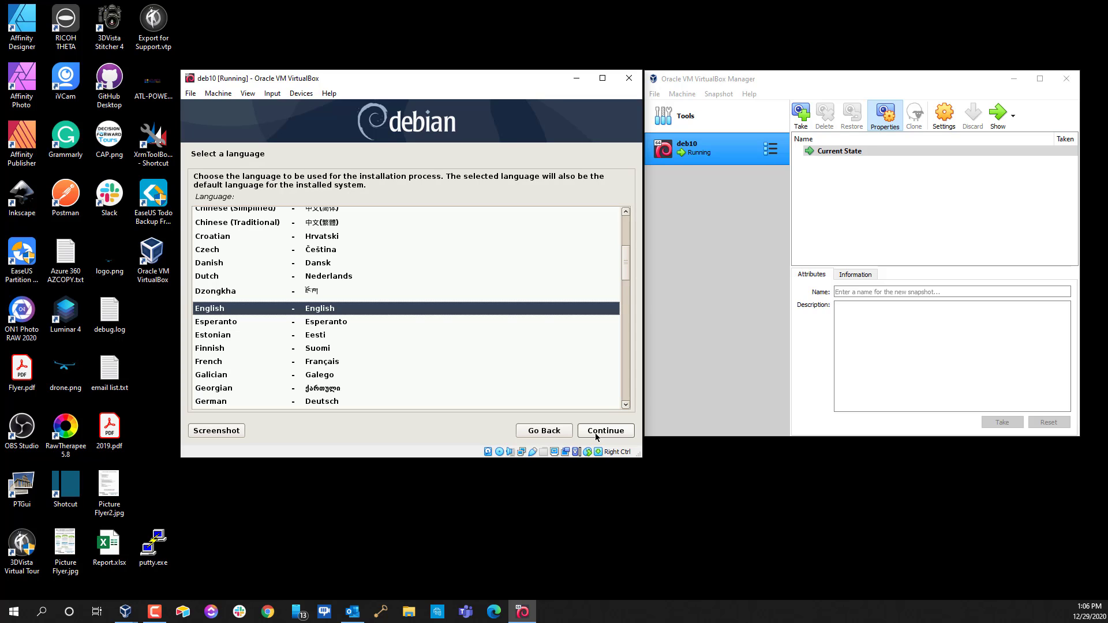
left_click(596, 434)
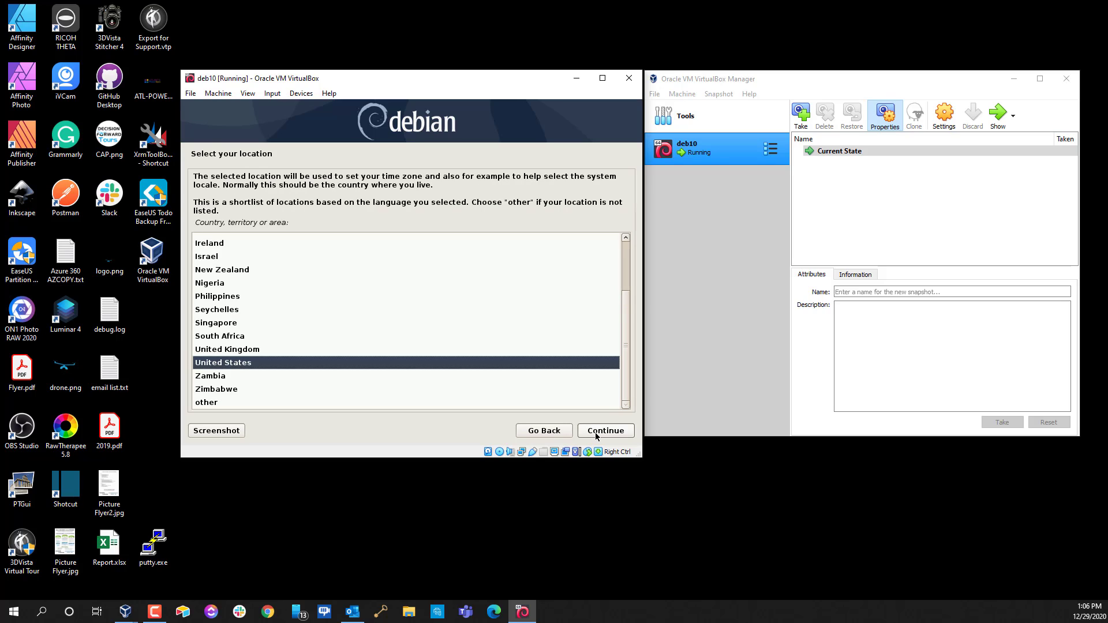
left_click(596, 434)
left_click(596, 434)
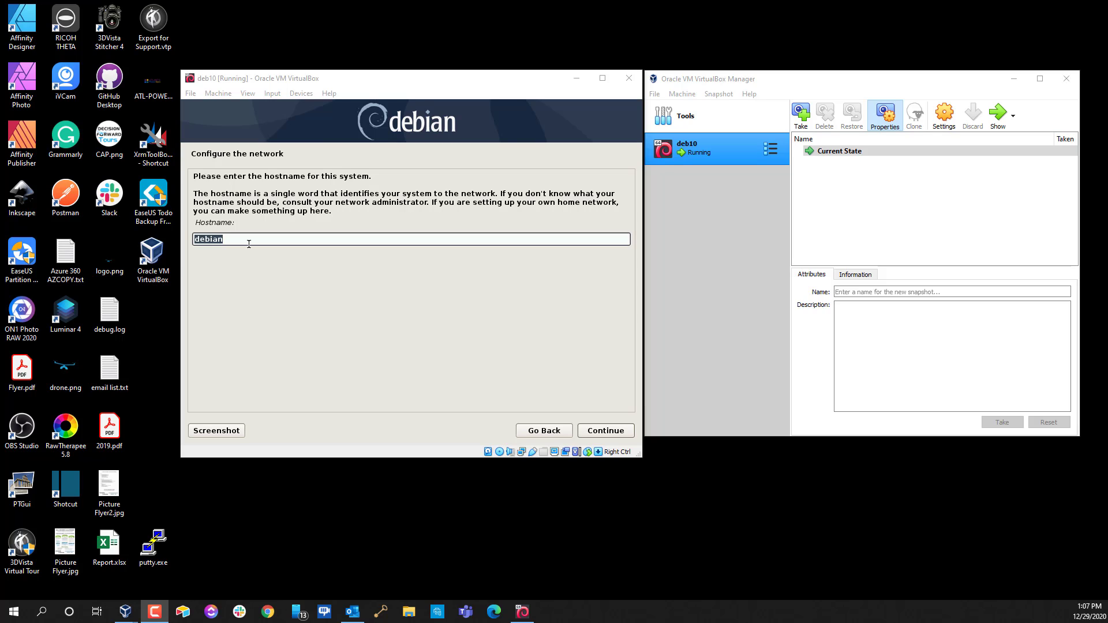
Replace the hostname with web01 and enter athomehosting.com as the domain name
left_click(249, 243)
key("BackSpace")
key("BackSpace")
key("BackSpace")
key("BackSpace")
key("BackSpace")
key("BackSpace")
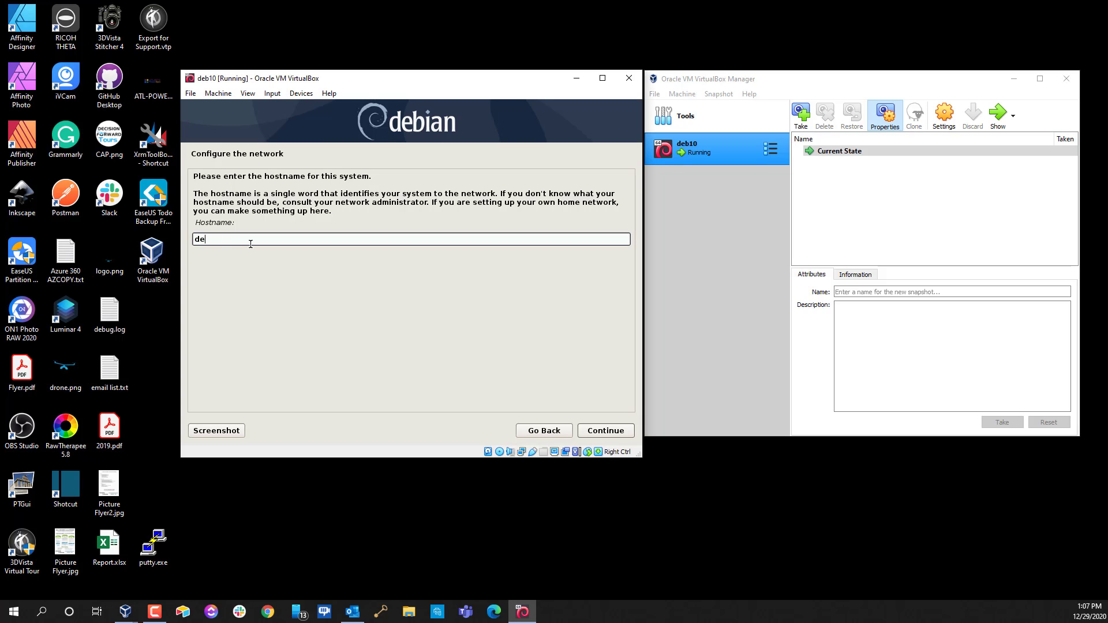
type("web01")
left_click(613, 433)
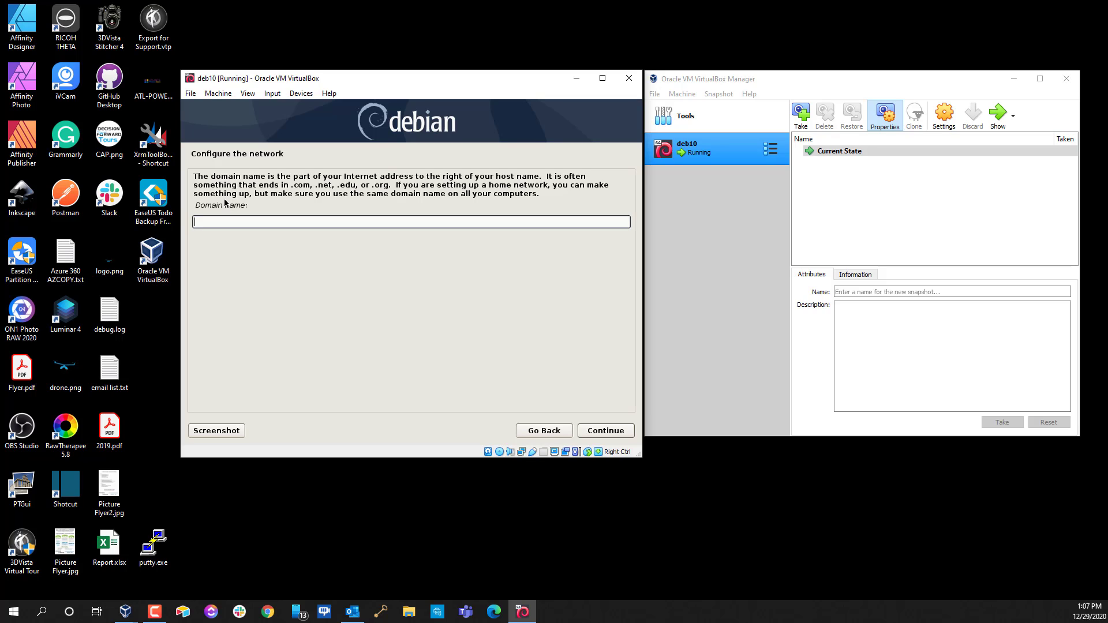
type("athomehosting.com")
Confirm the domain, then enter and re-enter the root password
left_click(611, 435)
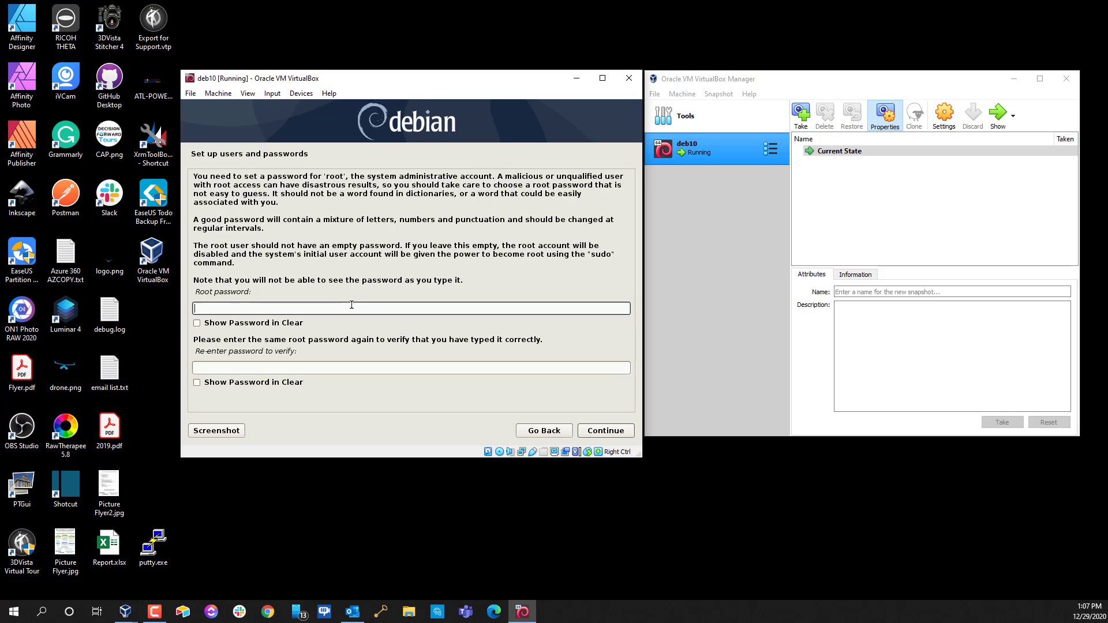
type("pass")
key("Tab")
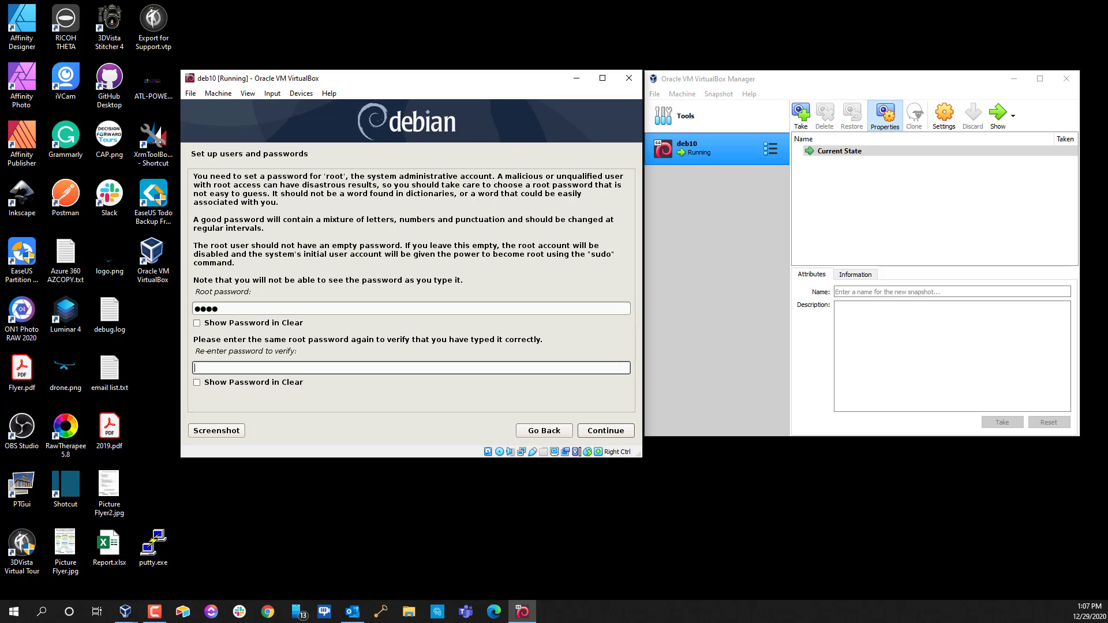
type("pass")
left_click(610, 432)
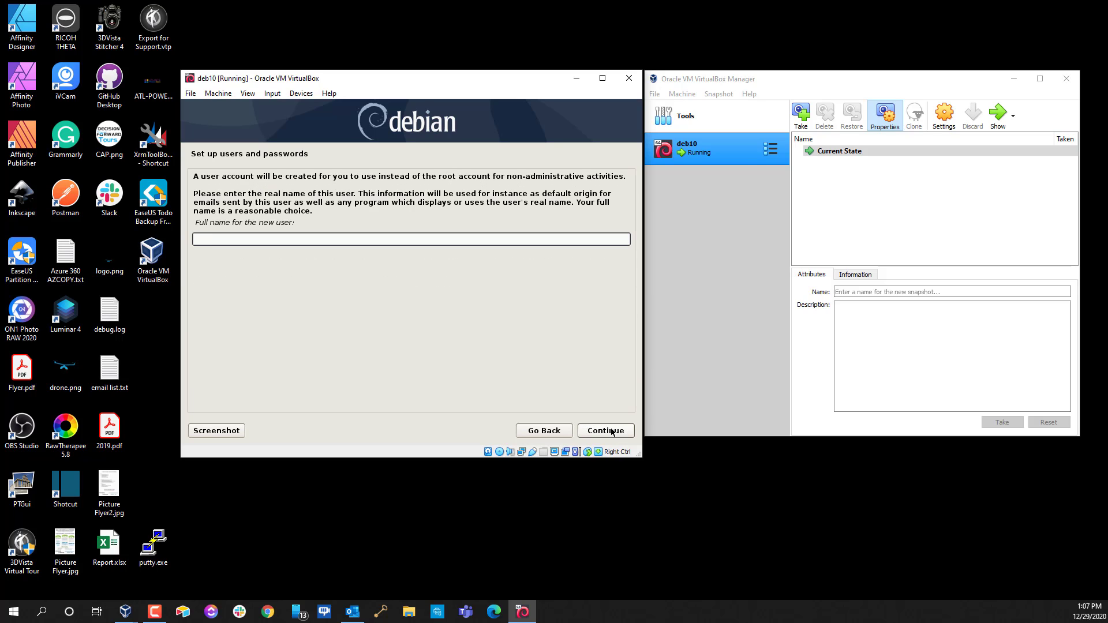
Create the regular user with a full name and the suggested username, and set its password twice
type("demo")
key("Return")
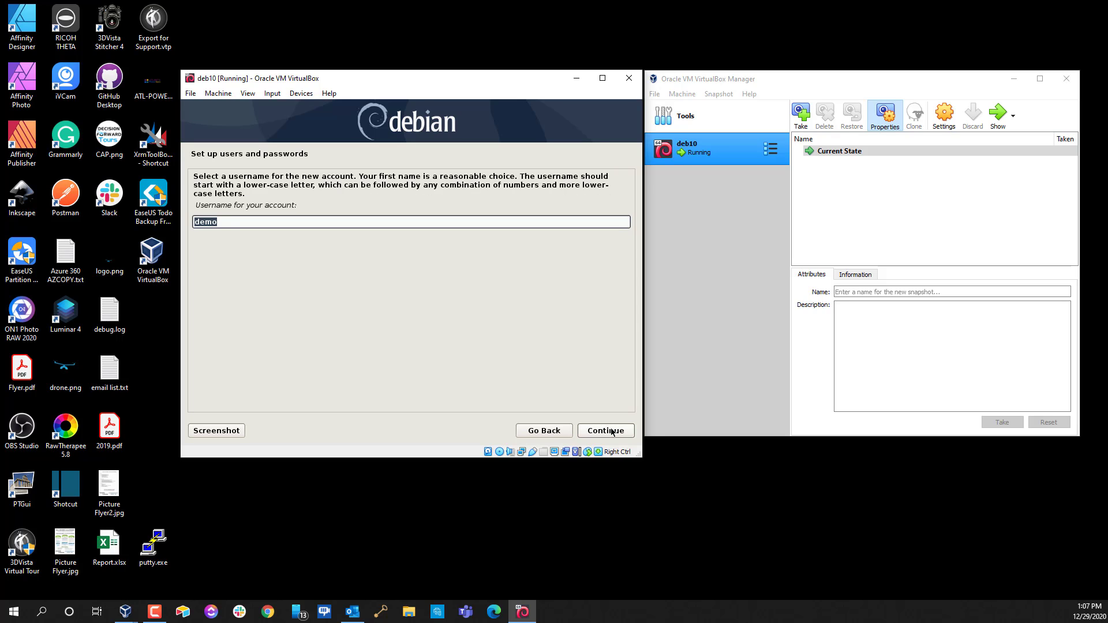
left_click(612, 432)
type("demo")
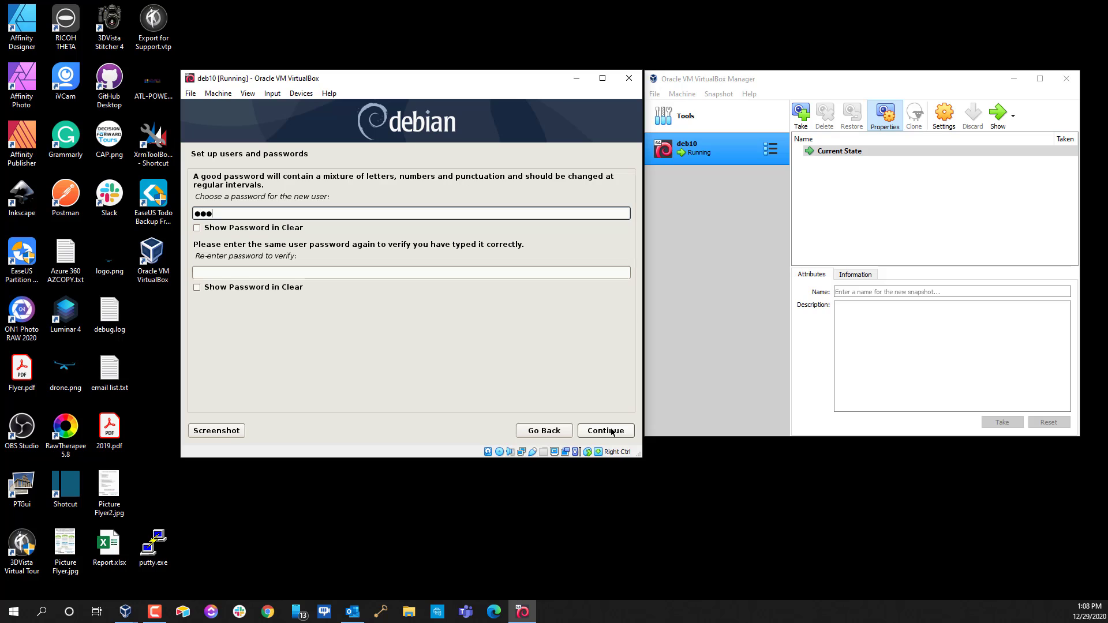
key("Tab")
key("Tab")
type("demo")
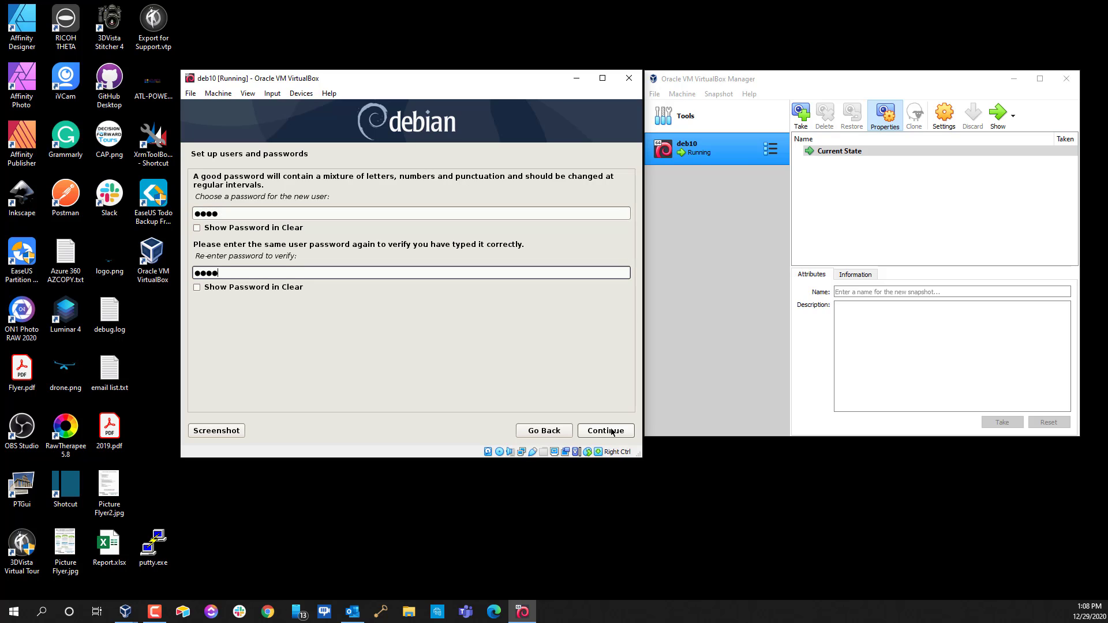
left_click(612, 432)
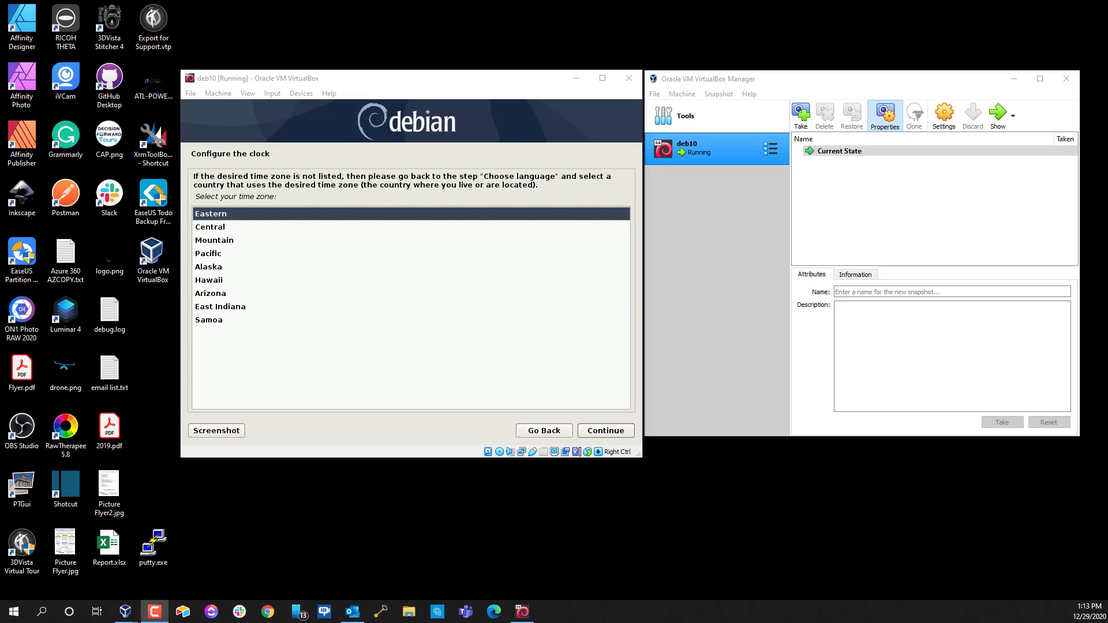
Accept Eastern time and guided-partition the 21.5 GB SCSI1 disk with all files in one partition, writing changes
left_click(593, 431)
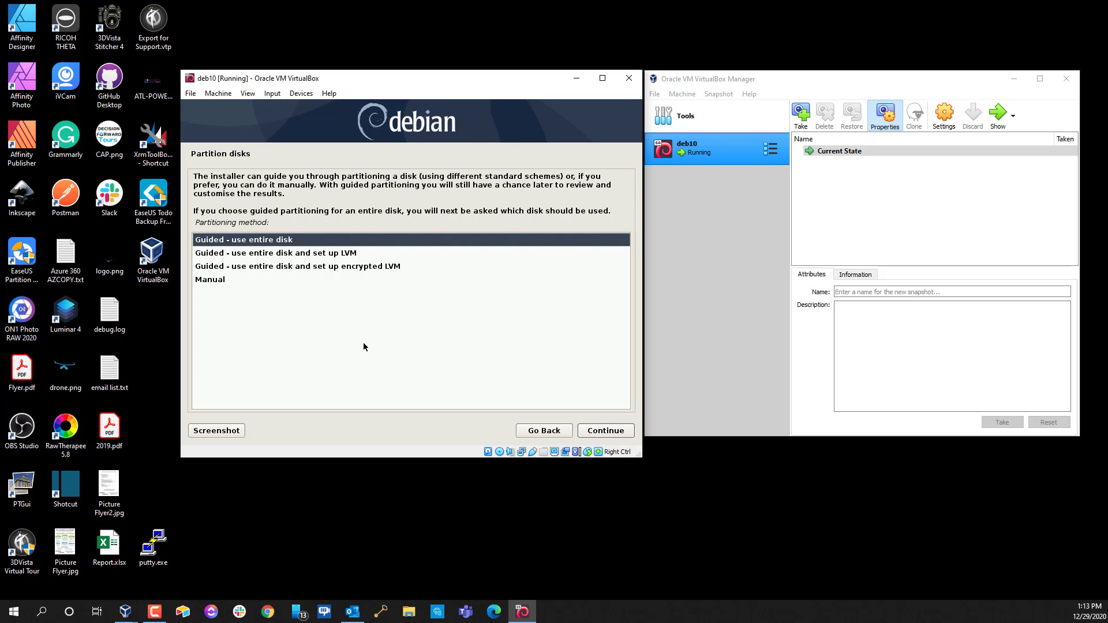
left_click(597, 433)
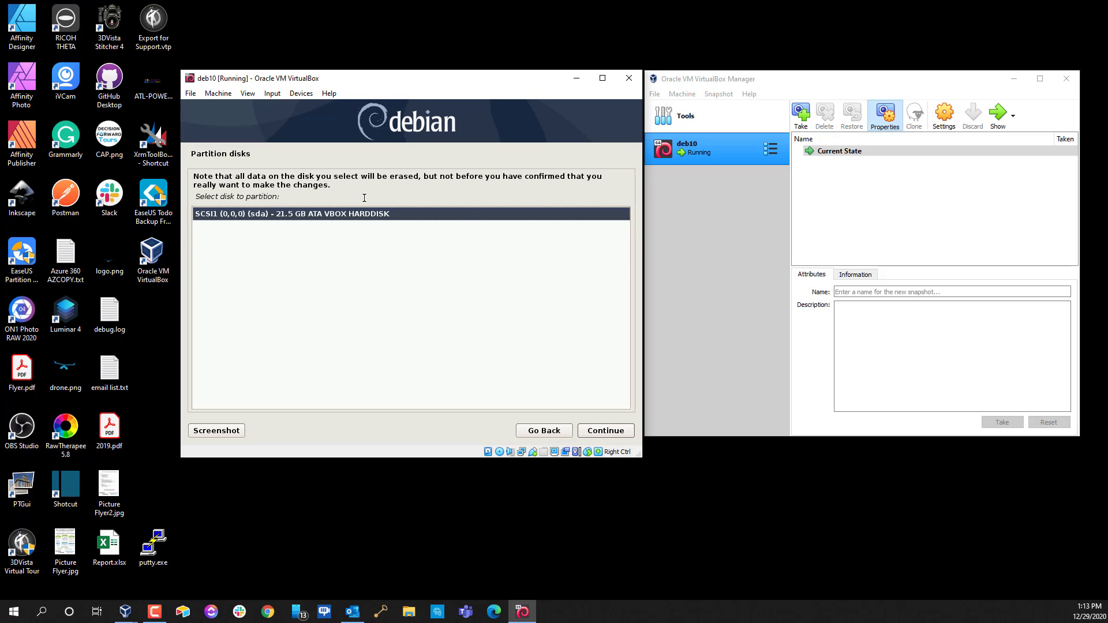
left_click(597, 431)
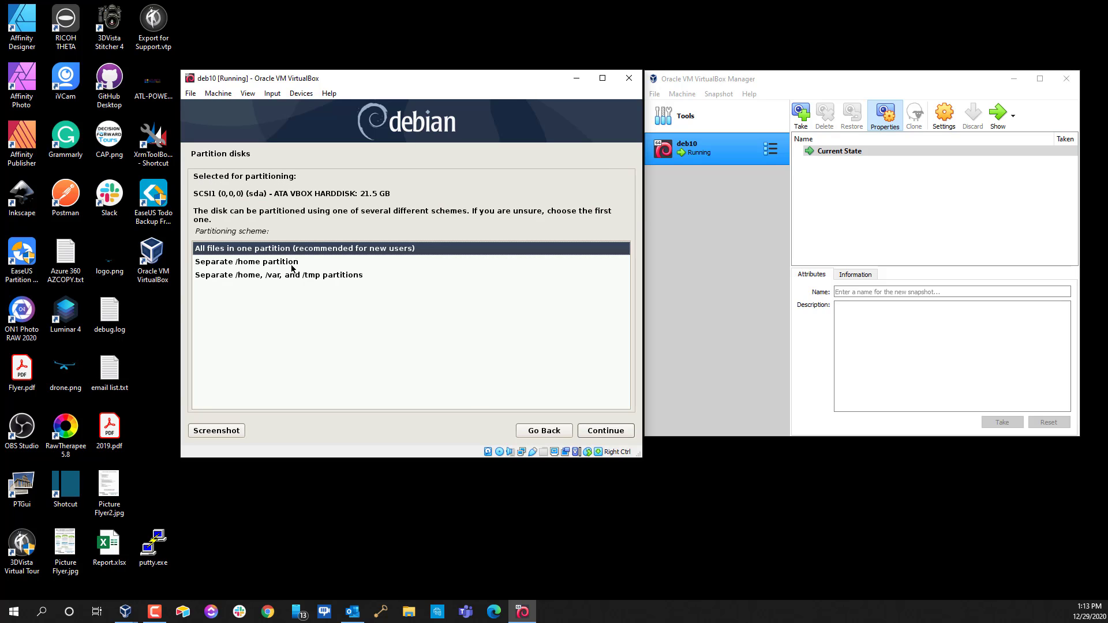
left_click(605, 431)
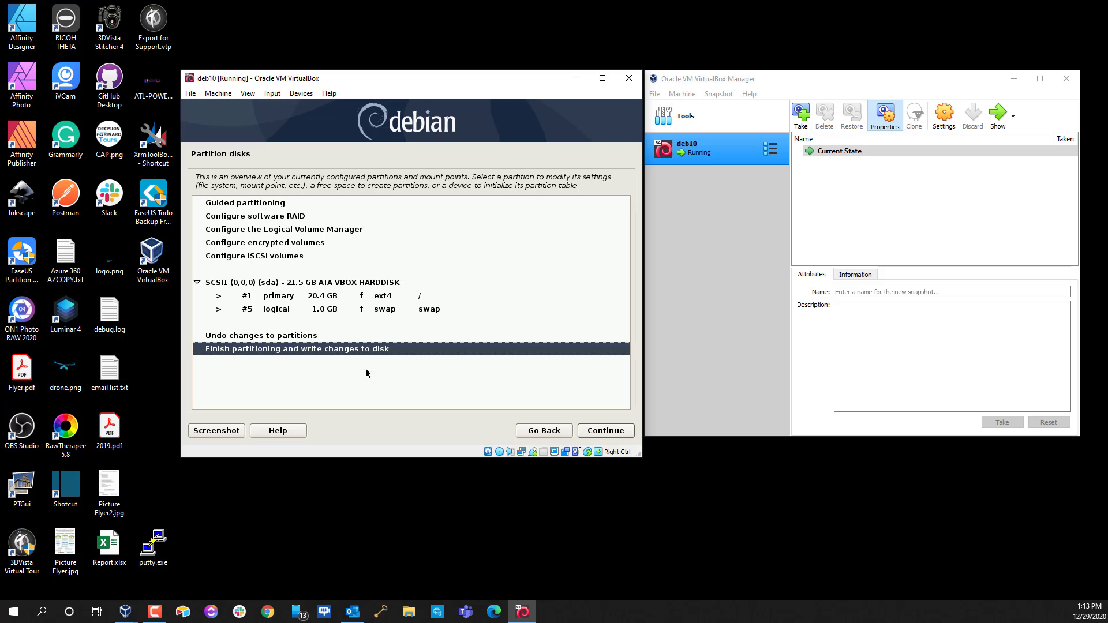
left_click(598, 435)
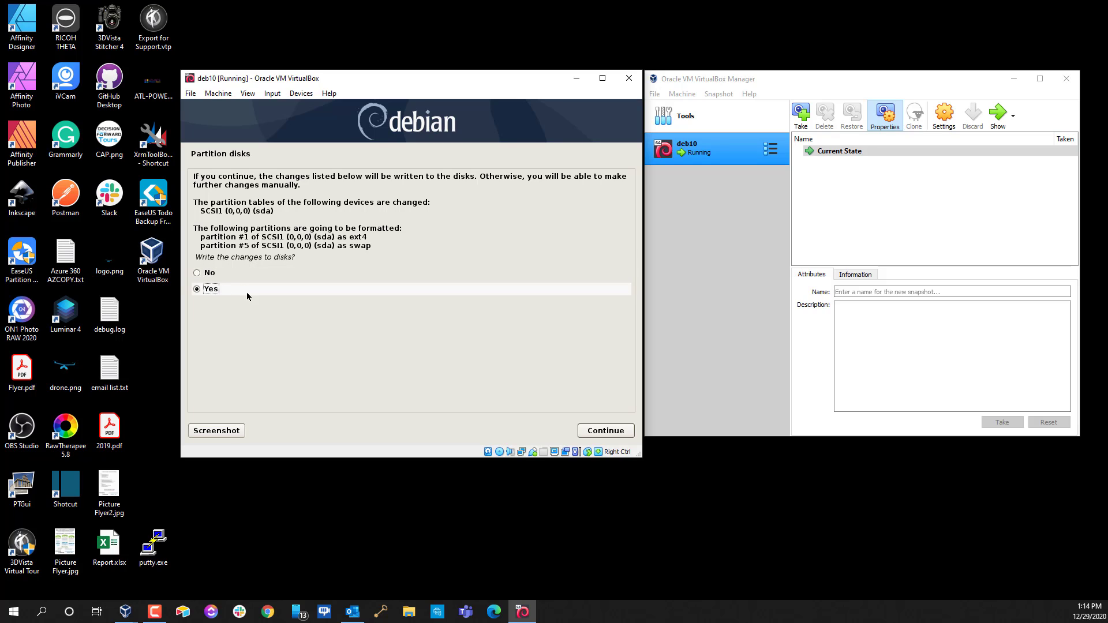
left_click(610, 431)
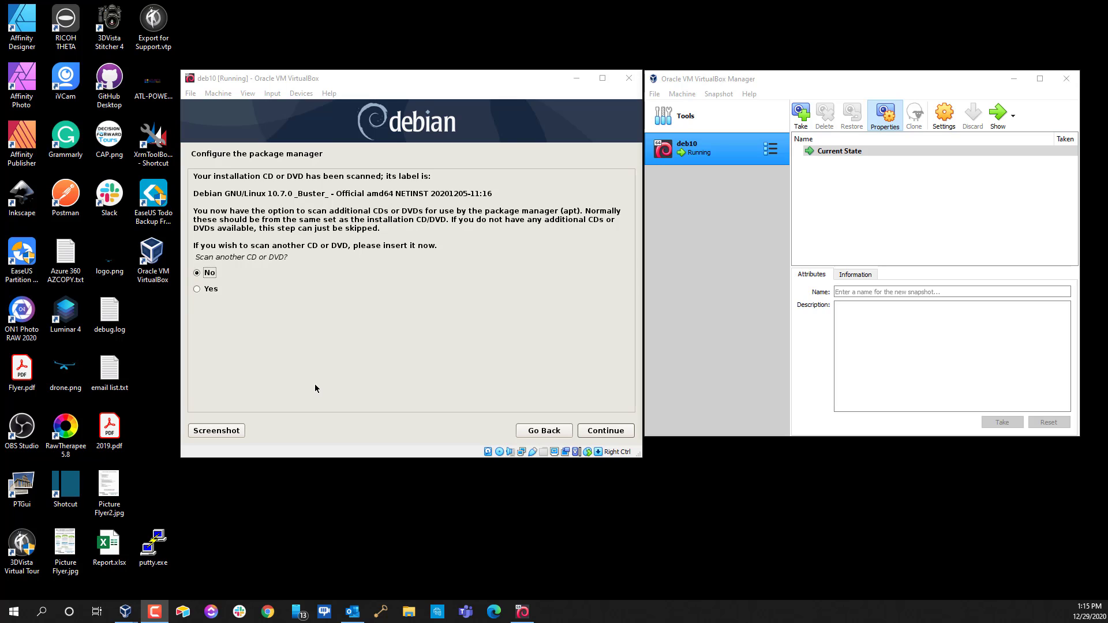
Skip the extra CD scan, use the United States deb.debian.org mirror with no proxy, and decline the survey
left_click(596, 431)
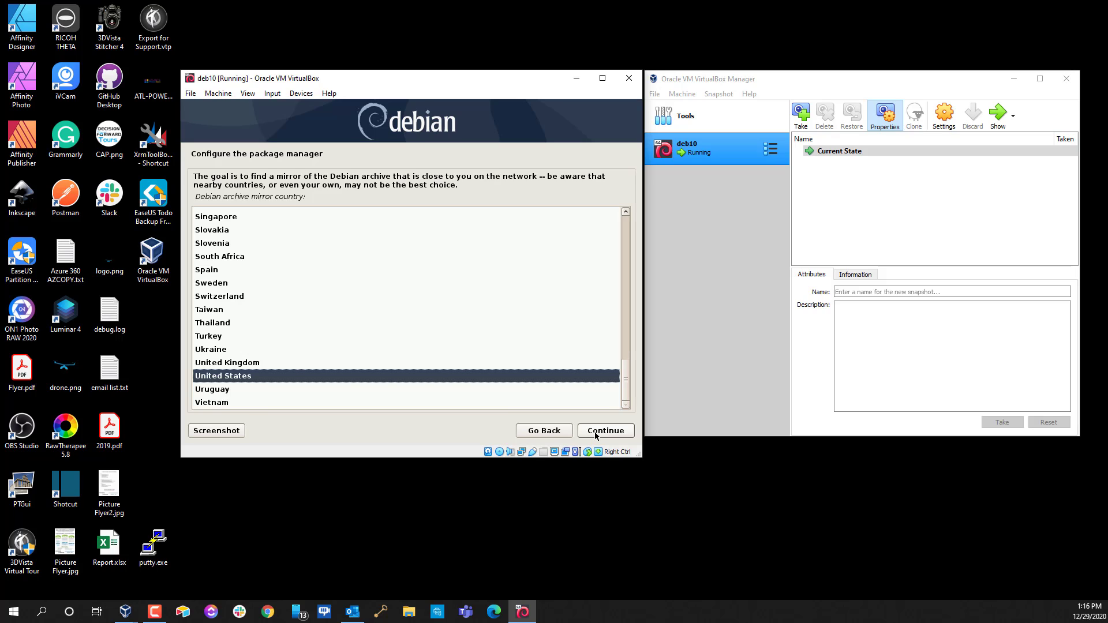
left_click(596, 431)
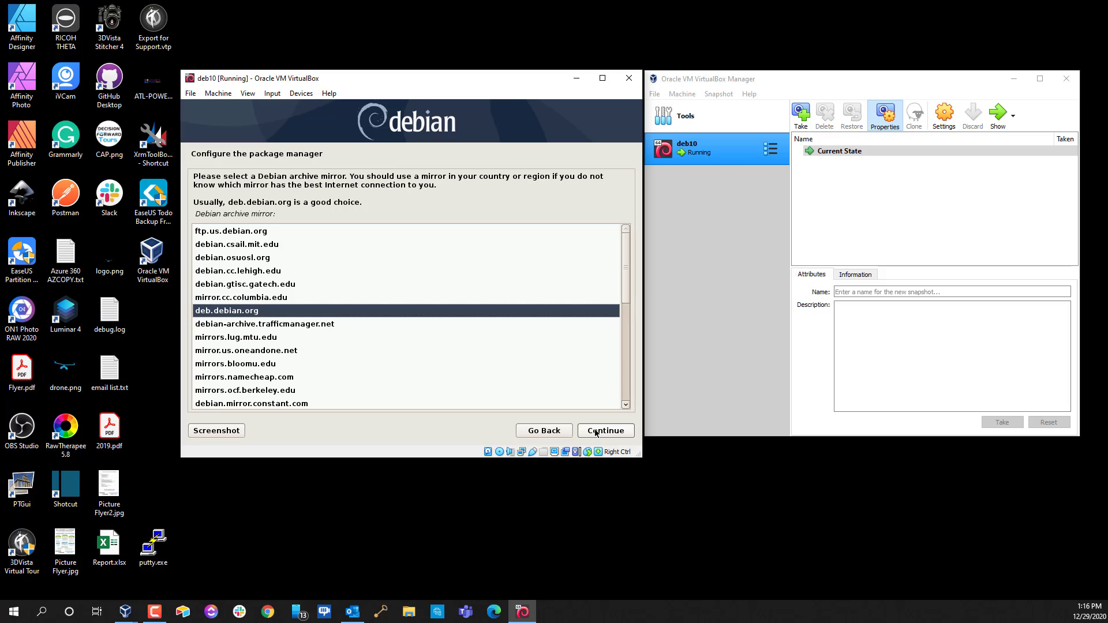
left_click(597, 432)
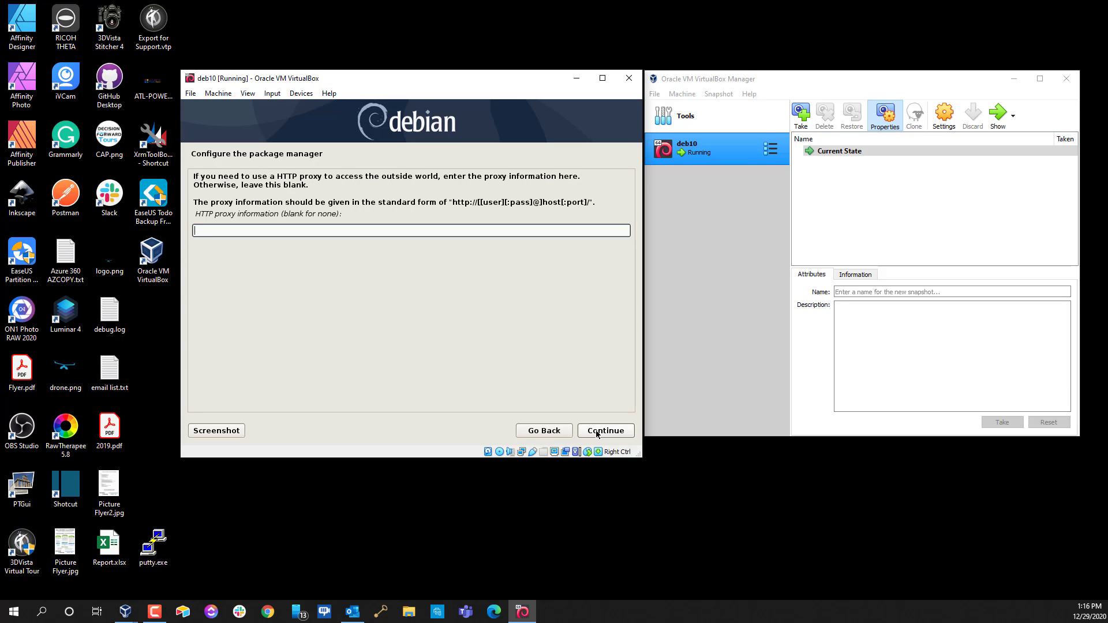
left_click(596, 432)
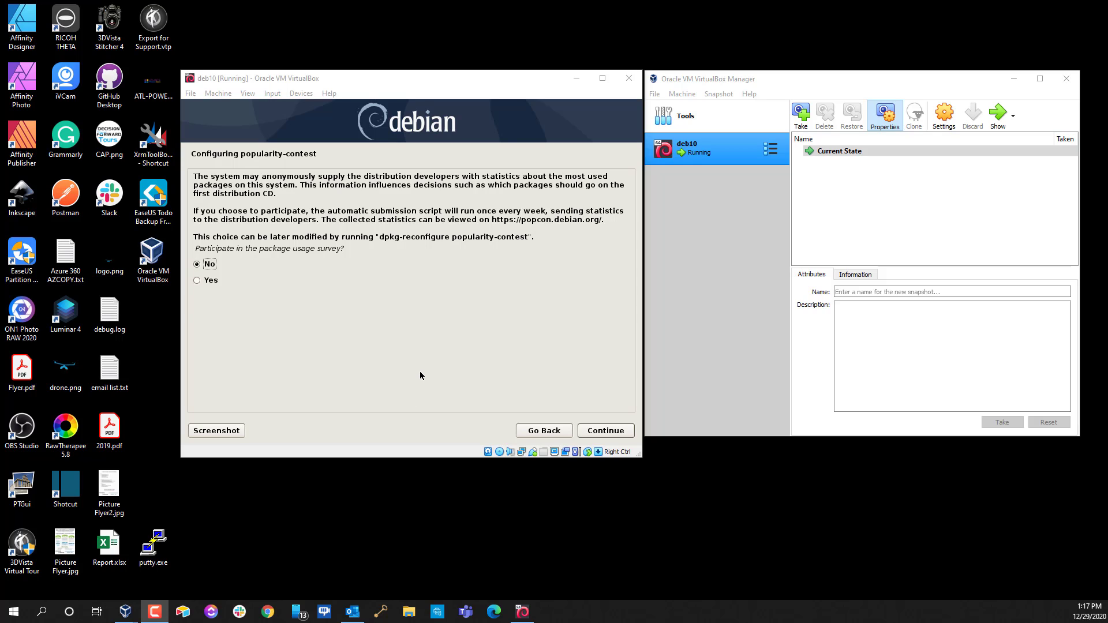
left_click(601, 433)
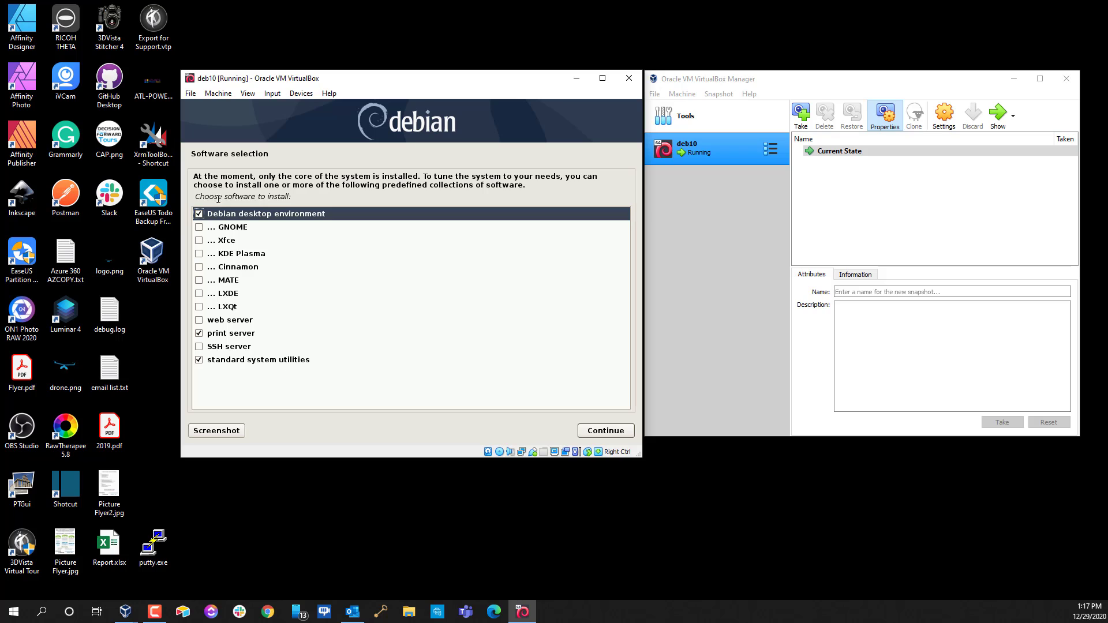
Deselect the desktop environment and print server, add SSH server, and start the software installation
left_click(196, 214)
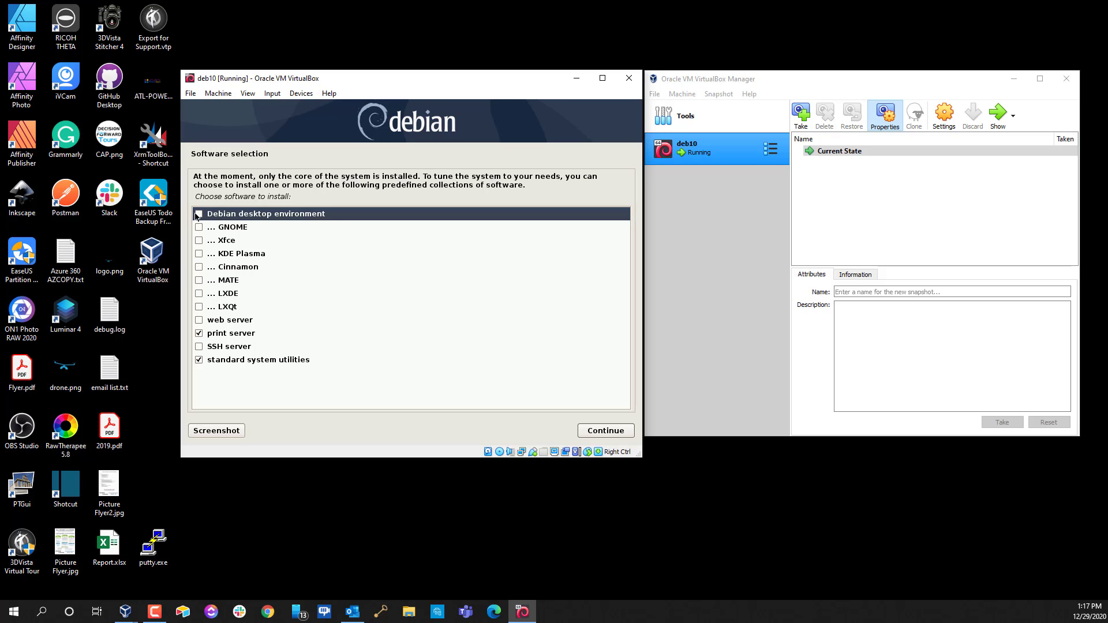
left_click(199, 336)
left_click(199, 346)
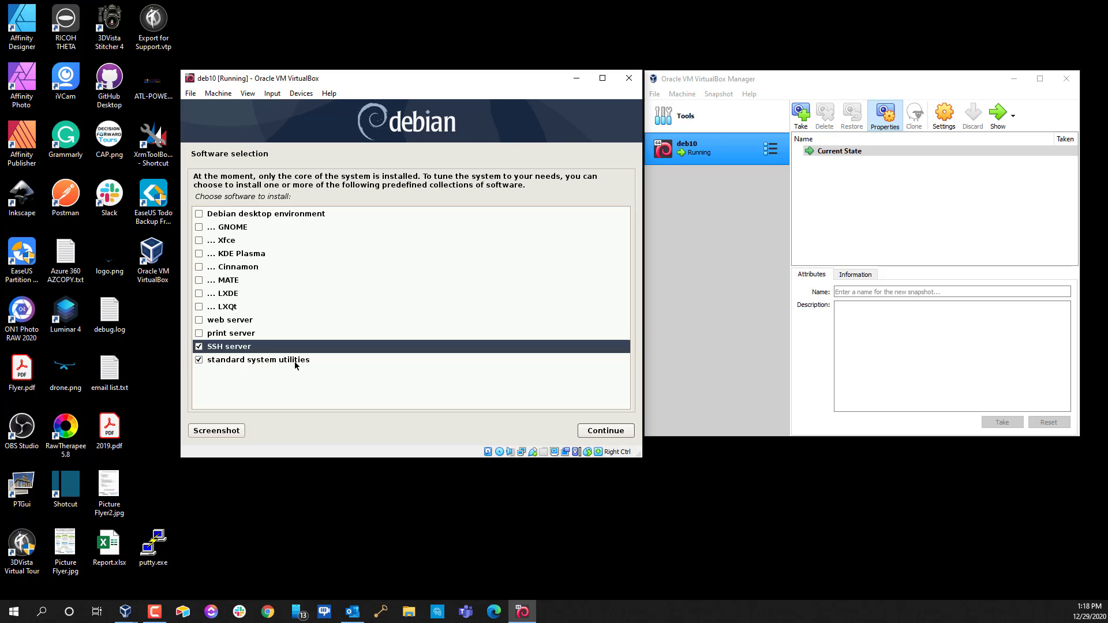
left_click(606, 431)
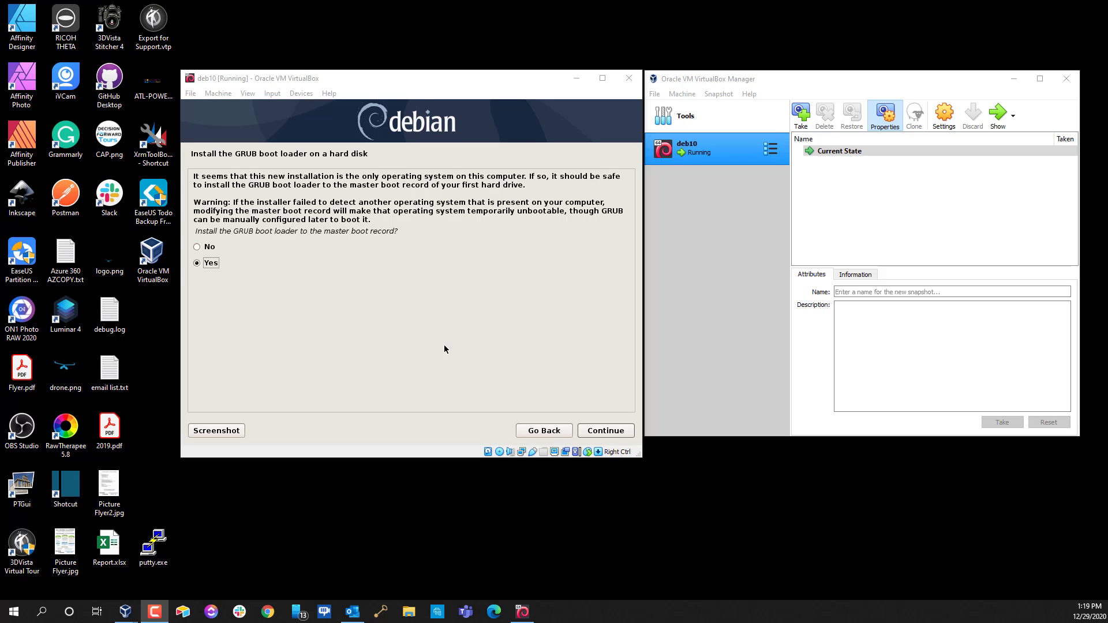
Install GRUB to the master boot record on /dev/sda and finish the installation to reboot
left_click(606, 431)
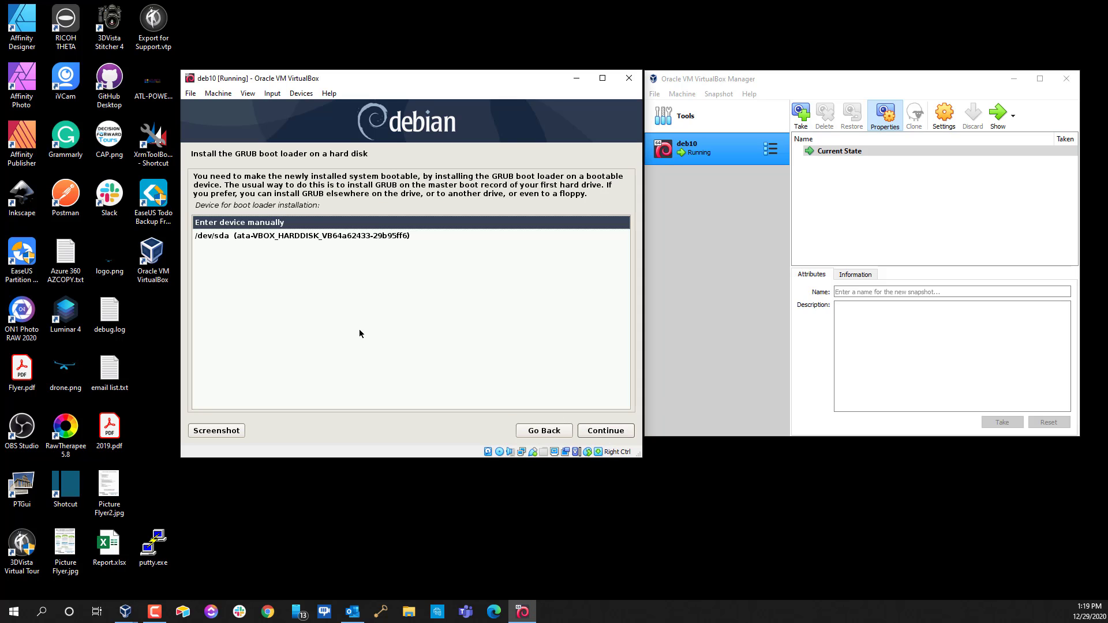
left_click(320, 238)
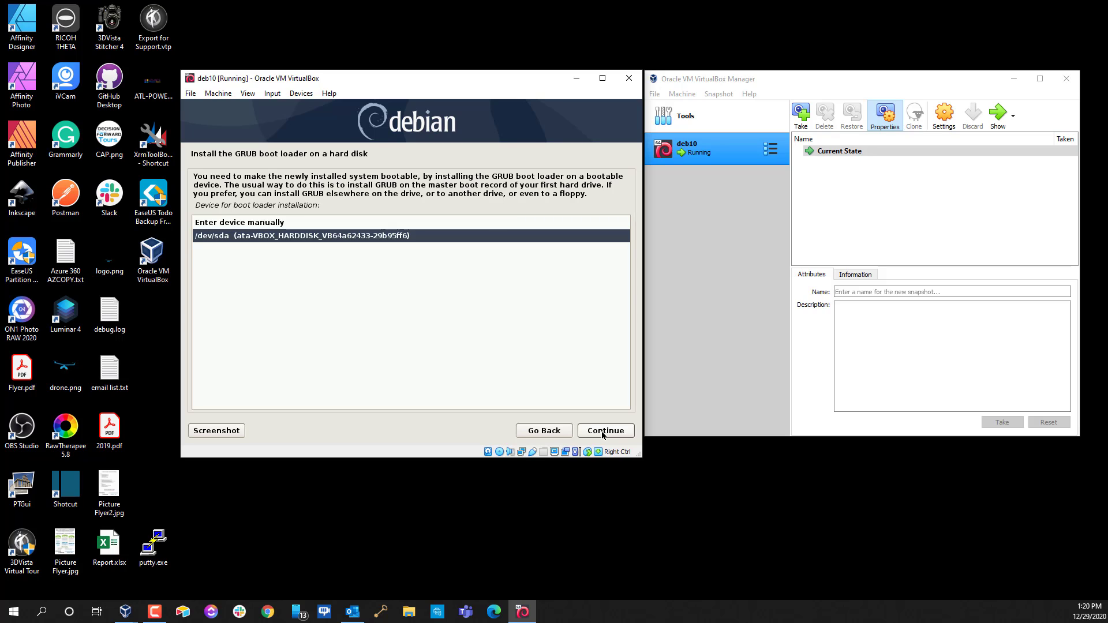
left_click(603, 435)
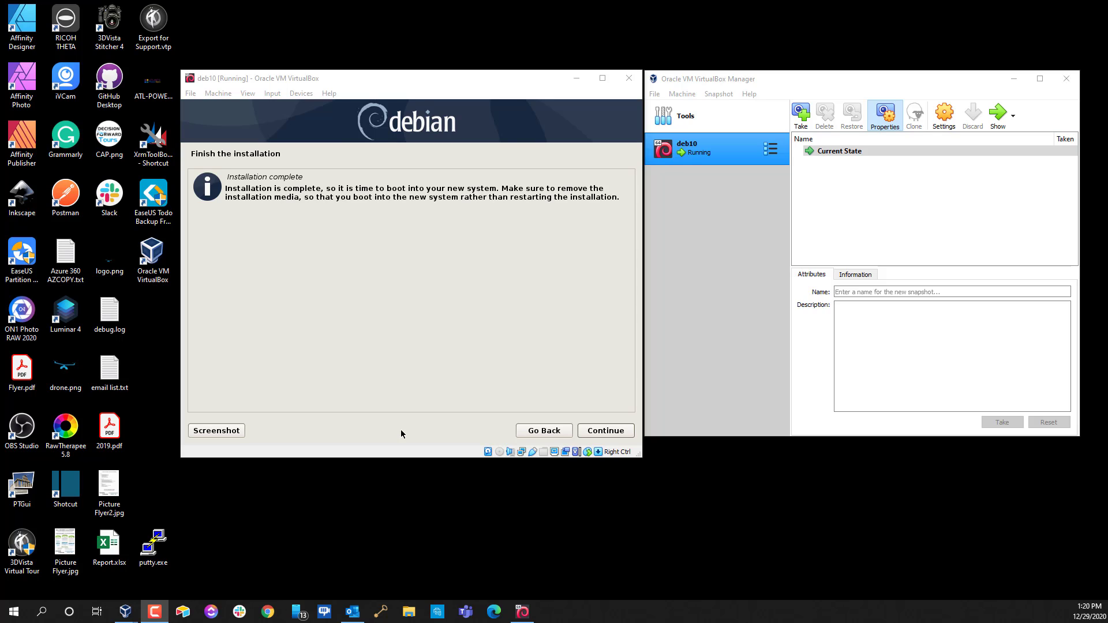
left_click(598, 435)
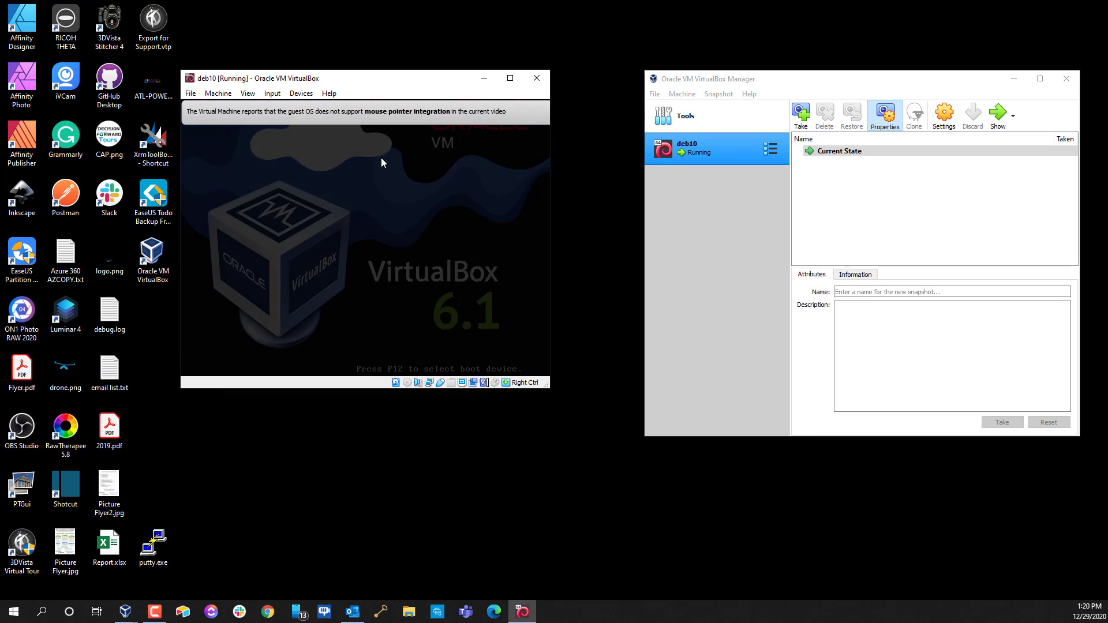
Dismiss the mouse-integration notices, log in as root, and begin typing a journalctl command
left_click(525, 111)
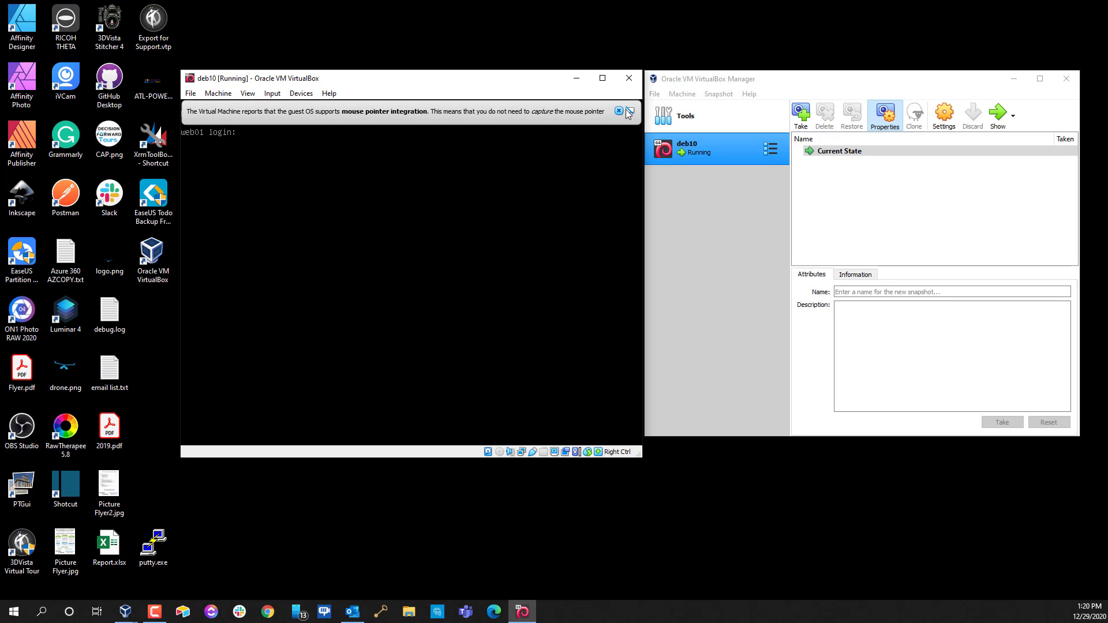
left_click(618, 111)
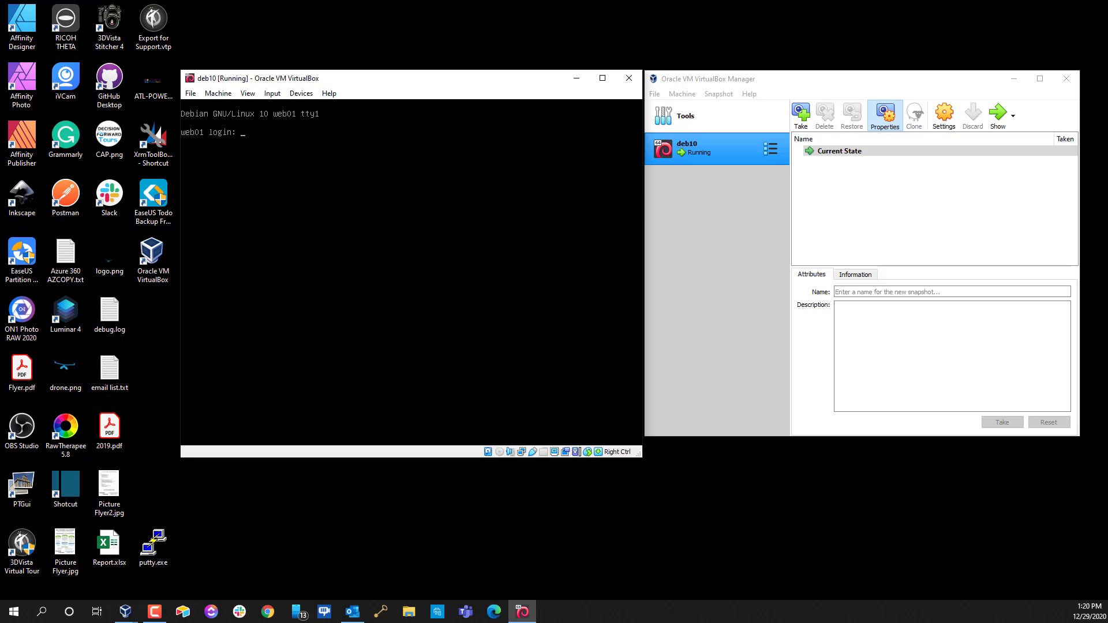
type("root")
key("Return")
key("Return")
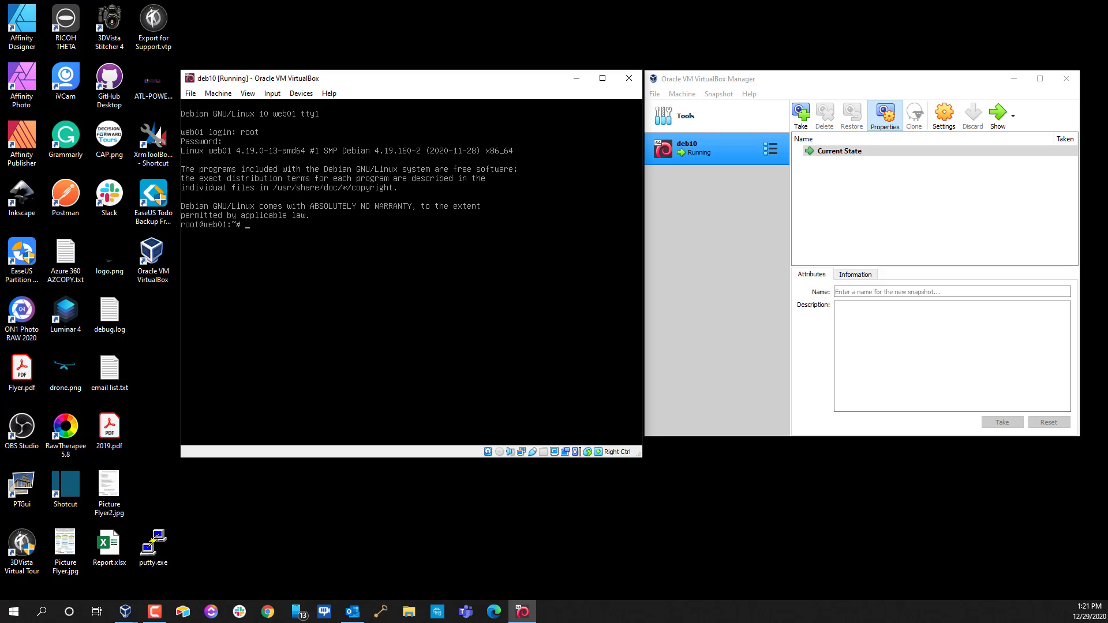
type("journalctl -b | grep")
Search the boot log with journalctl -b | grep *error
type("*errot")
key("BackSpace")
type("r")
key("Return")
View the full boot log with journalctl -b, jump to its end, then suspend the viewer
key("Up")
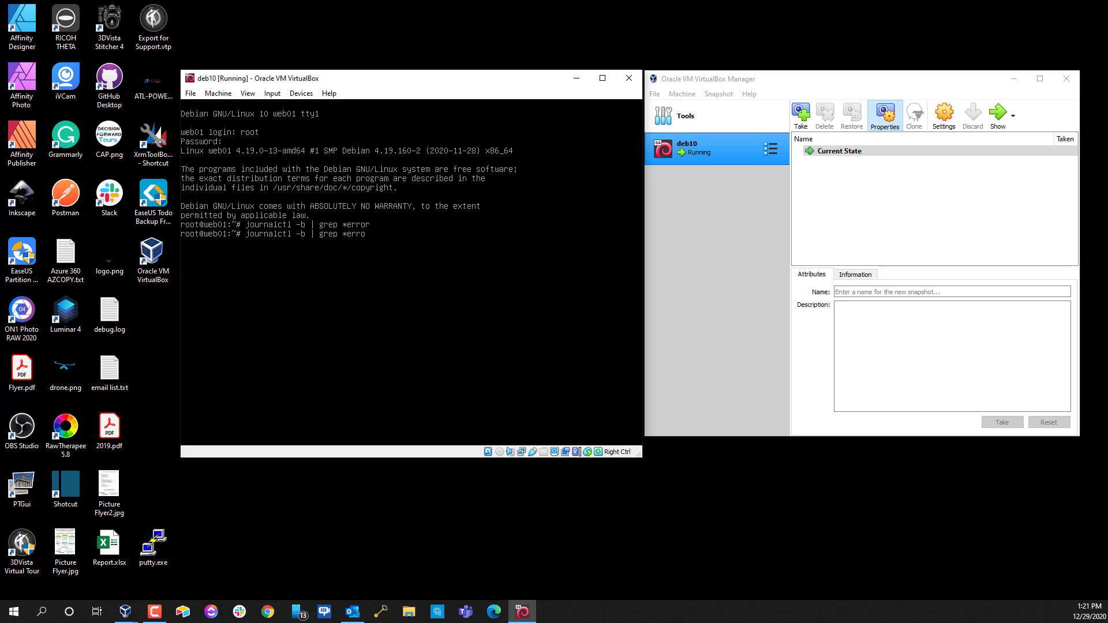
key("BackSpace")
key("BackSpace")
key("BackSpace")
key("BackSpace")
key("BackSpace")
key("BackSpace")
key("BackSpace")
key("BackSpace")
key("BackSpace")
key("BackSpace")
key("BackSpace")
key("BackSpace")
key("BackSpace")
key("Return")
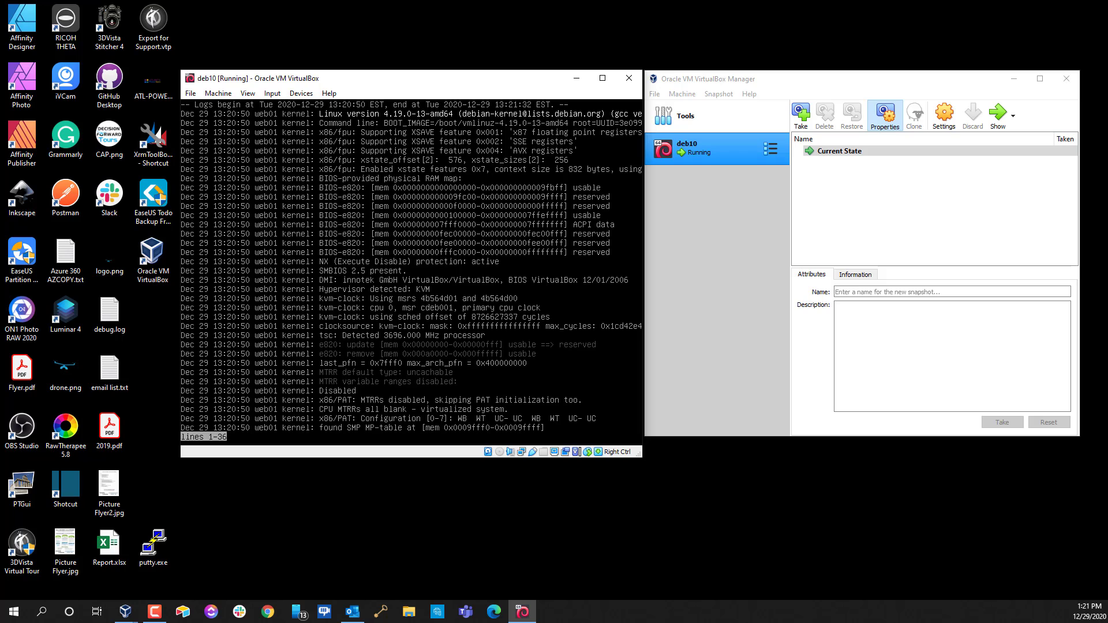
key("shift+g")
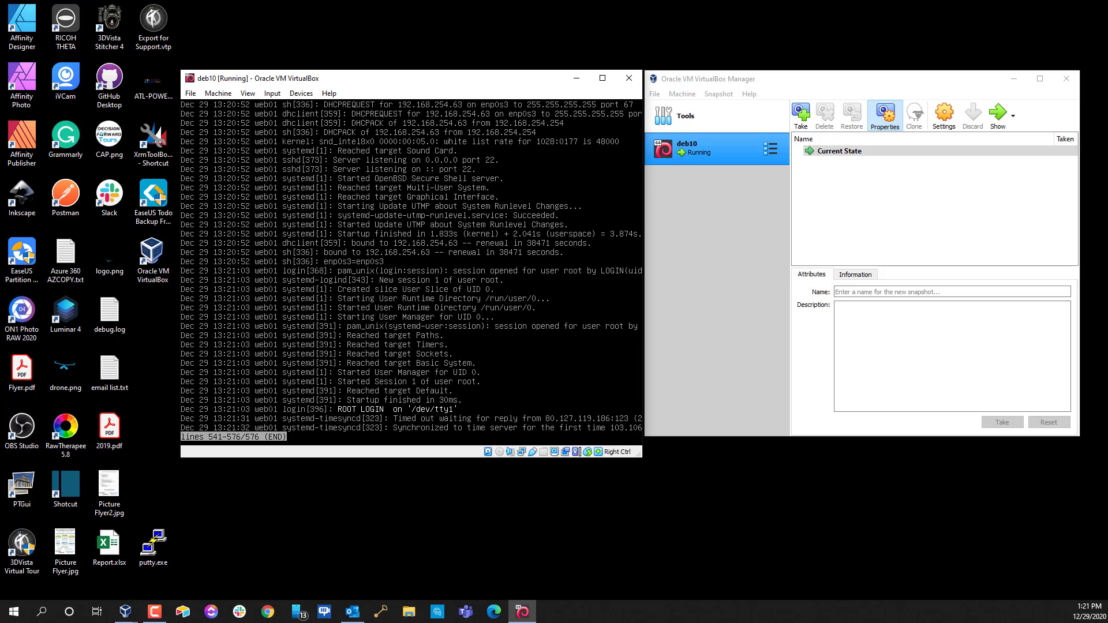
key("Up")
key("Up")
key("Up")
key("Up")
key("Up")
key("Up")
key("Up")
key("Up")
key("Up")
key("Up")
key("Up")
key("Up")
key("Up")
key("Up")
key("Up")
key("Up")
key("Up")
key("Up")
key("Up")
key("Up")
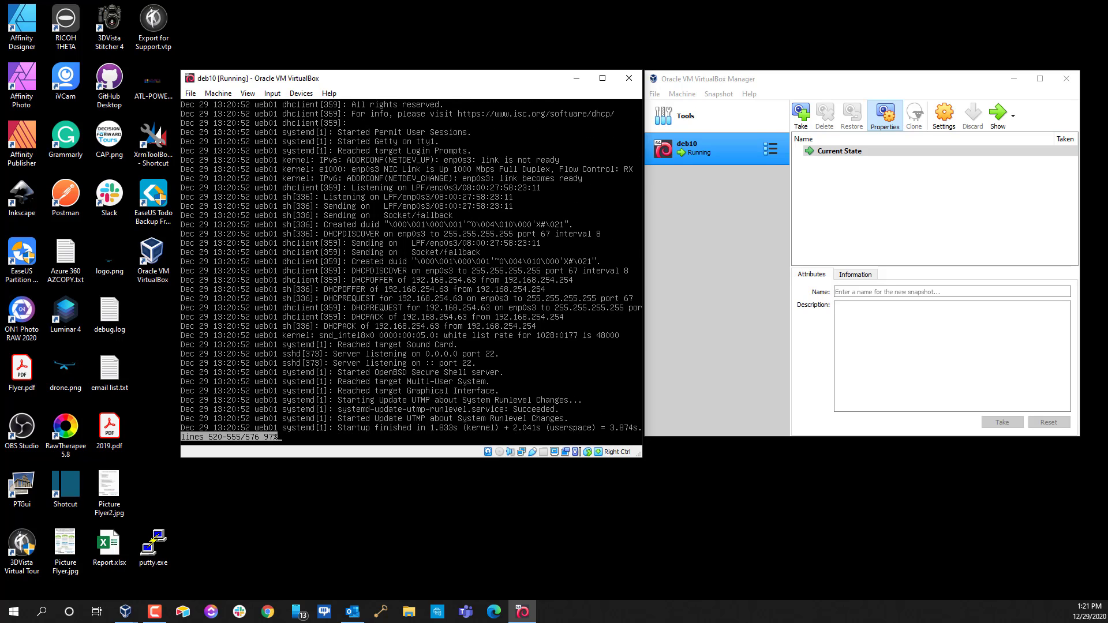
key("Up")
key("Up")
key("Up")
key("Up")
key("Up")
key("Up")
key("Up")
key("Up")
key("Up")
key("Up")
key("Up")
key("Up")
key("Up")
key("Up")
key("Up")
key("Up")
key("Up")
key("Up")
key("Up")
key("Up")
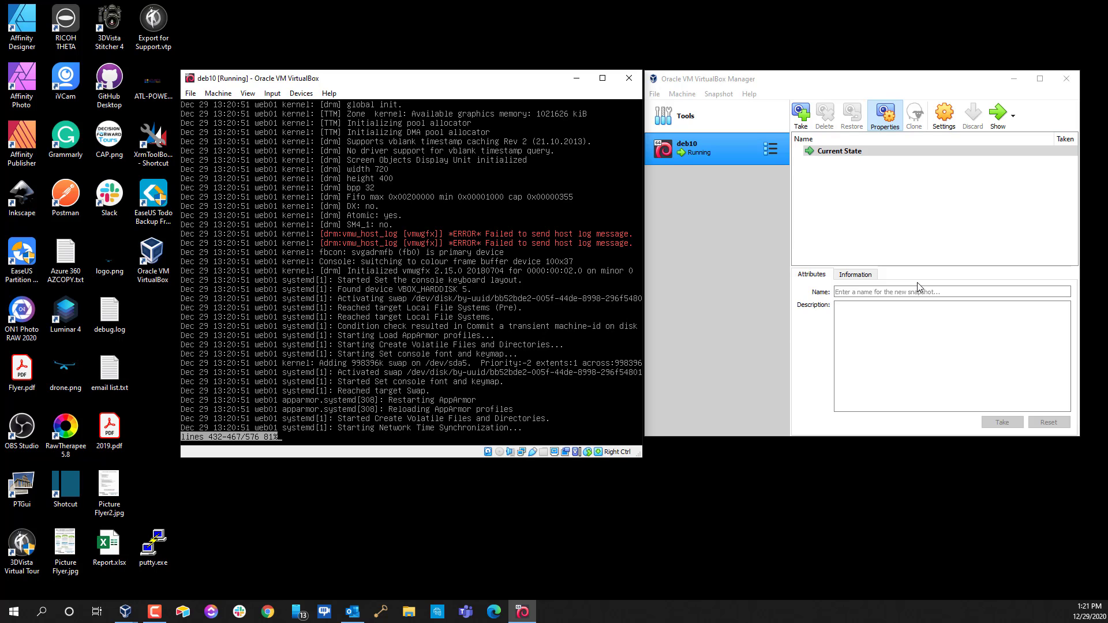
key("Down")
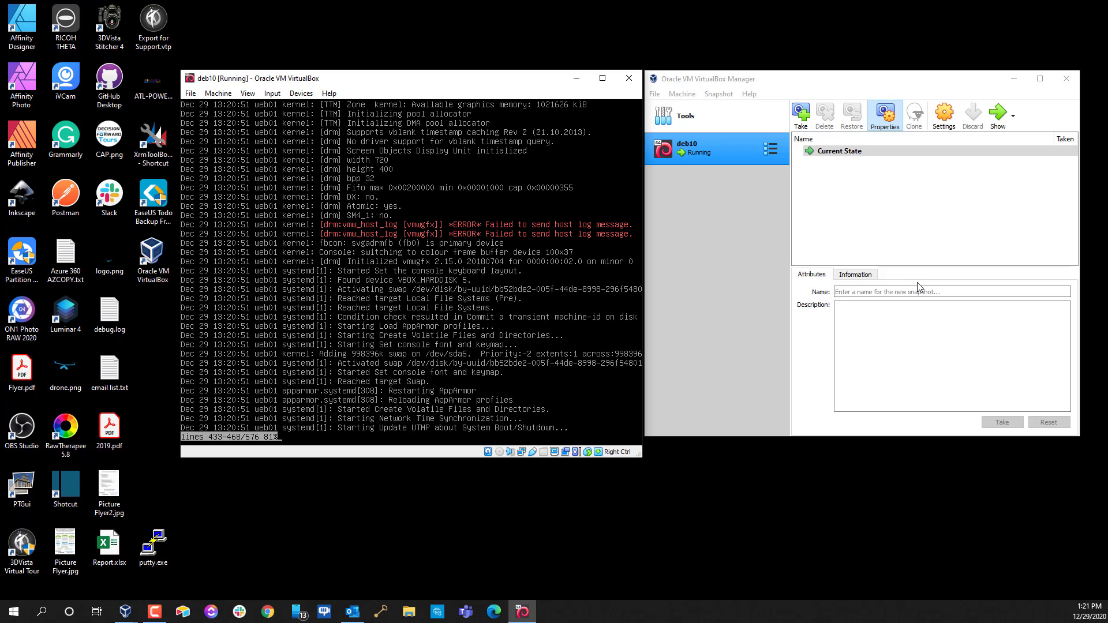
key("Down")
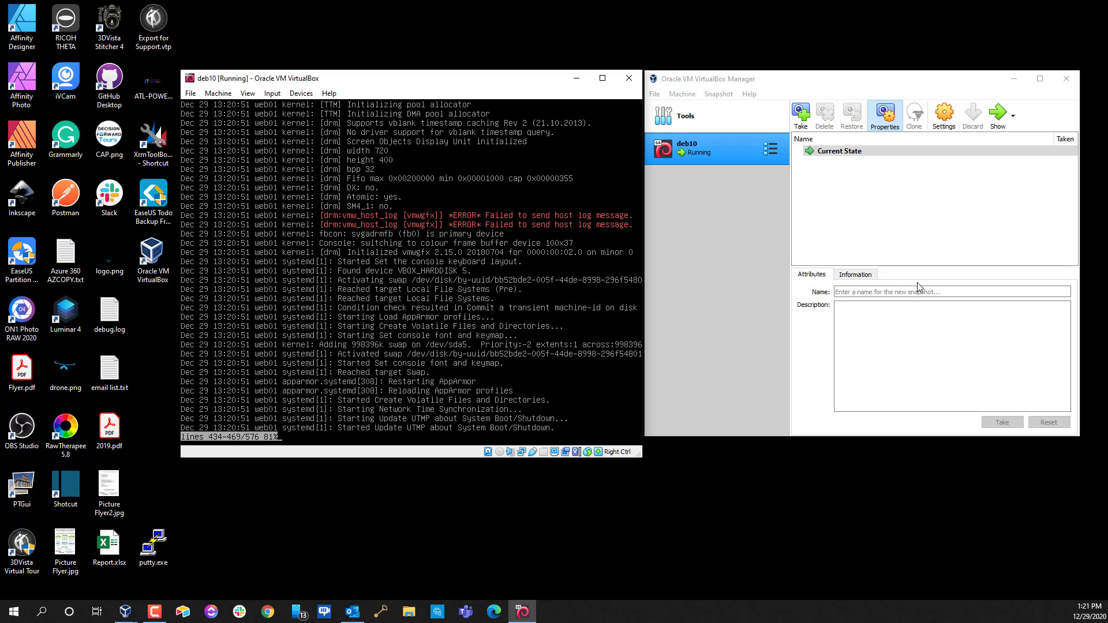
key("ctrl+z")
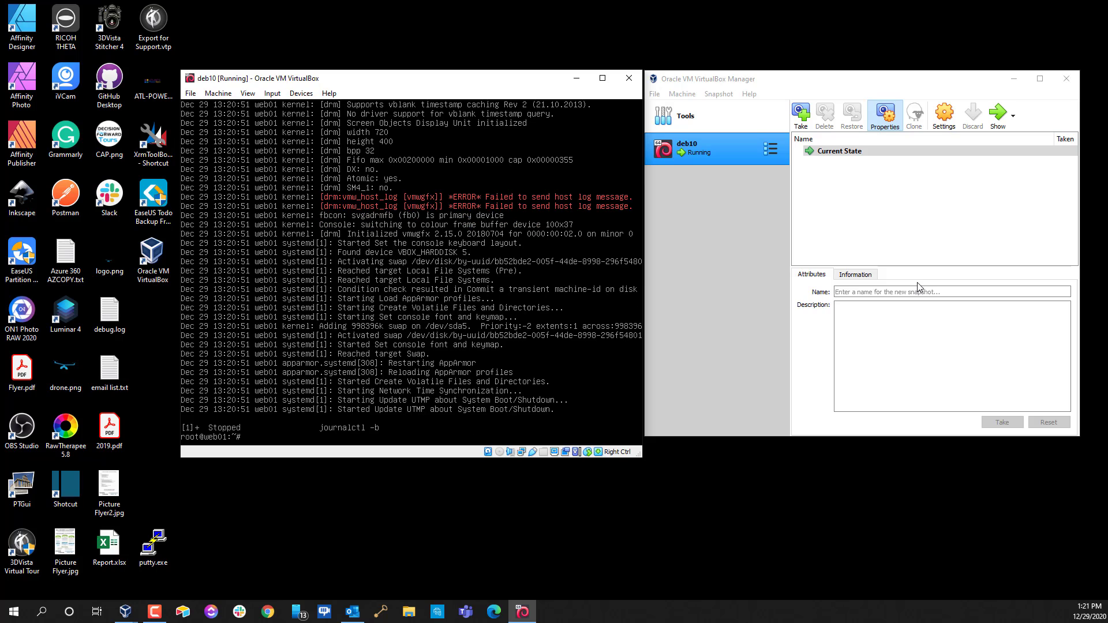
Rerun the search as journalctl -b | grep *ERROR to list the vmwgfx errors
type("journalctl -b | grep *error")
key("BackSpace")
key("BackSpace")
key("BackSpace")
key("BackSpace")
key("BackSpace")
type("ERROR")
key("Return")
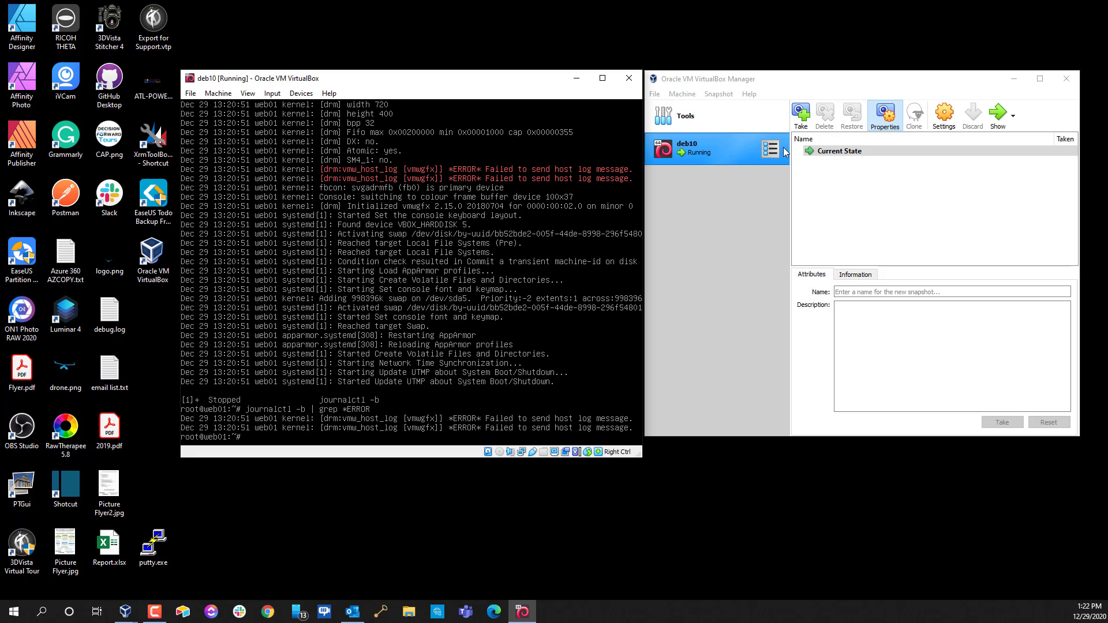
Review the deb10 Display settings and close the Settings dialog
left_click(939, 119)
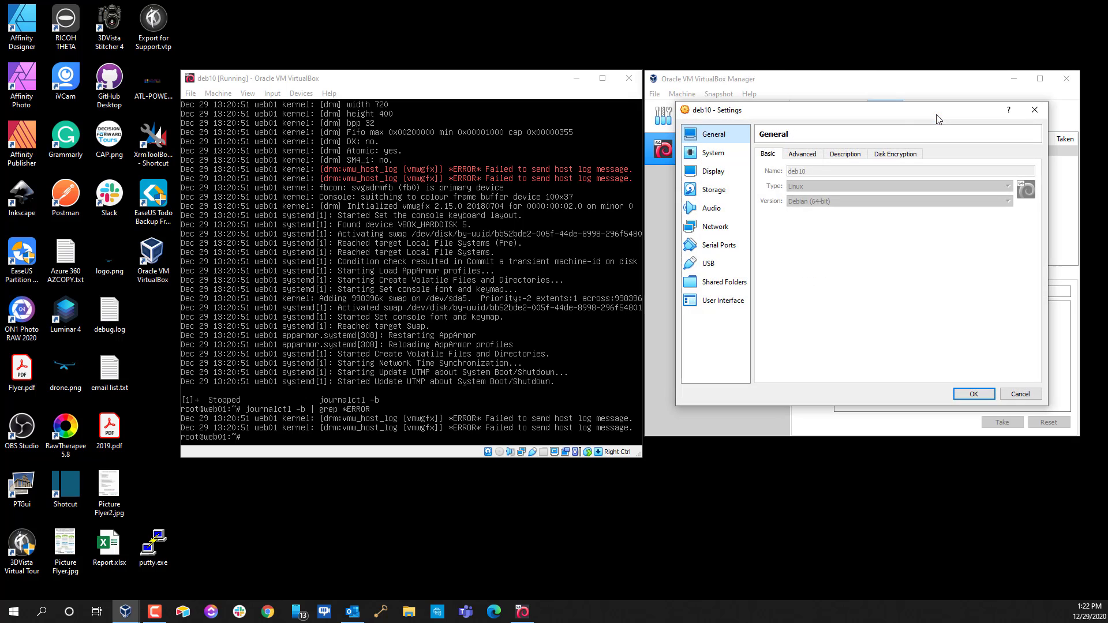
left_click(711, 171)
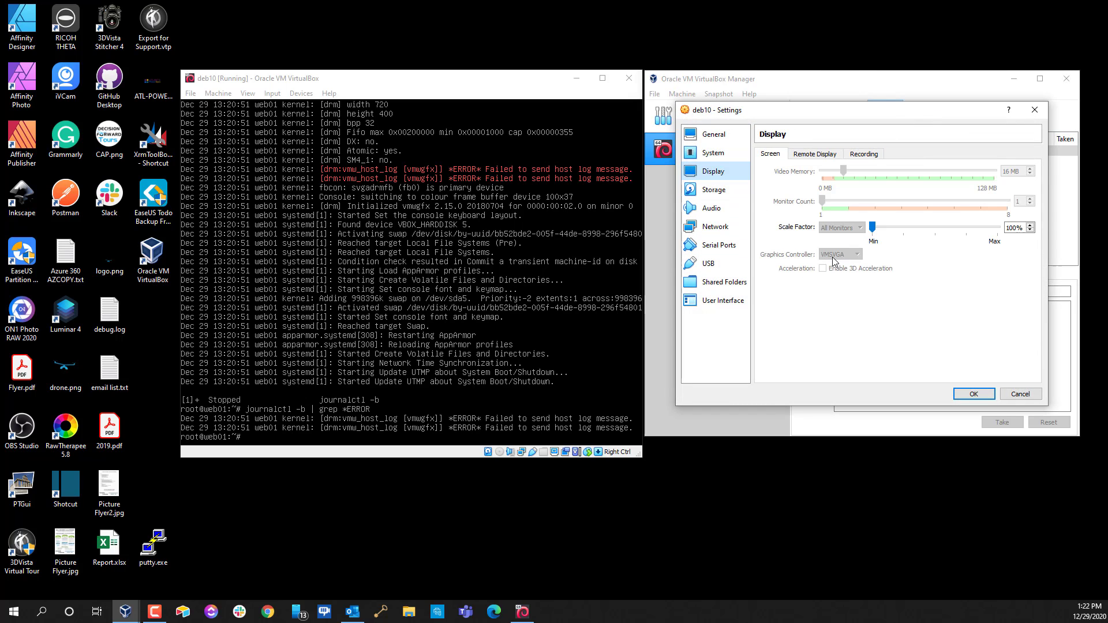
left_click(973, 394)
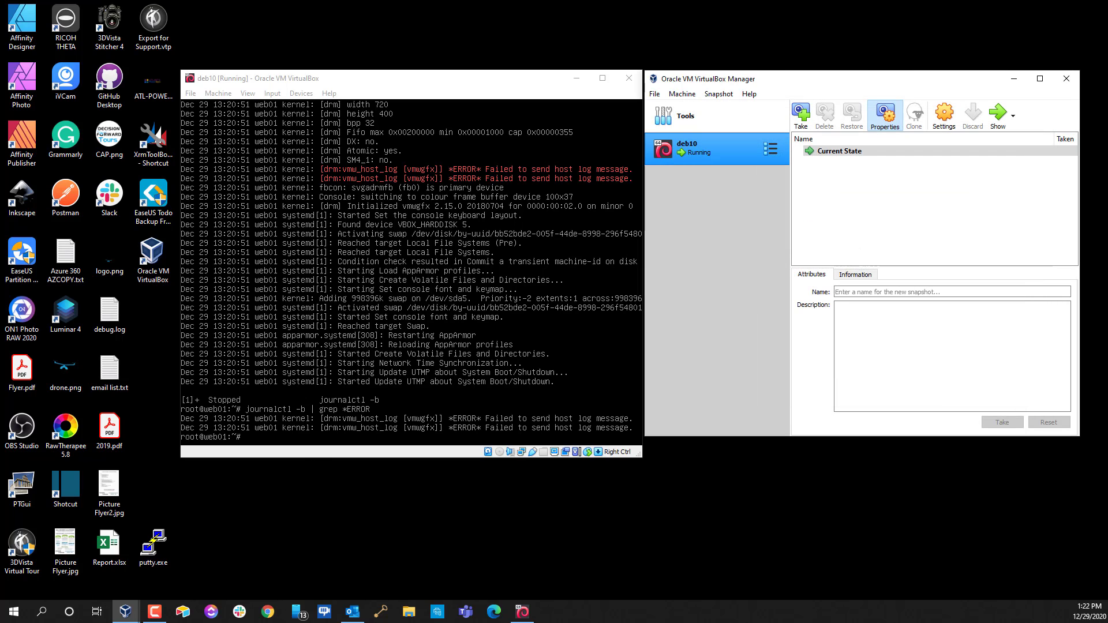
Power off the Debian VM from its console with shutdown now
type("s")
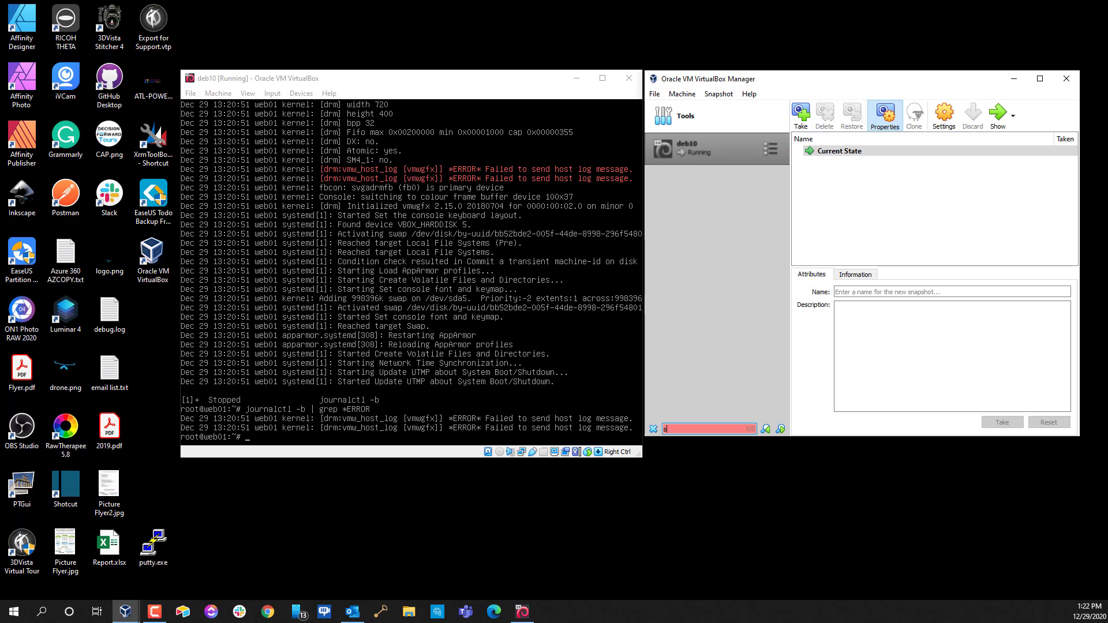
type("hutdown")
key("alt+Tab")
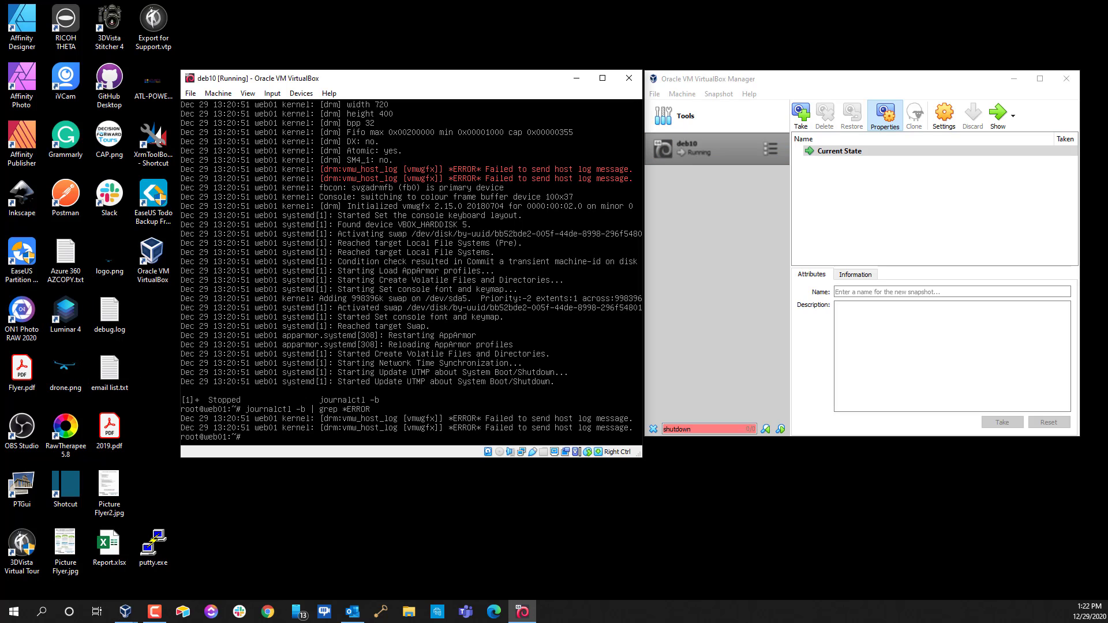
type("shutdown -now")
key("BackSpace")
key("BackSpace")
key("BackSpace")
key("BackSpace")
type("now")
key("Return")
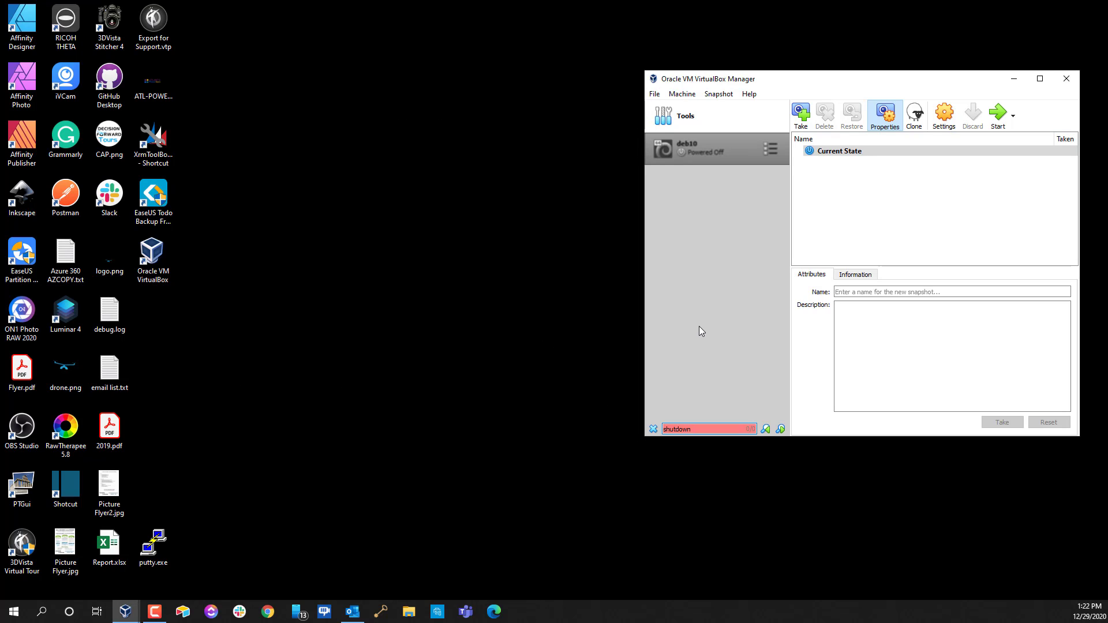
Select the powered-off deb10 machine and show its Details view
left_click(817, 227)
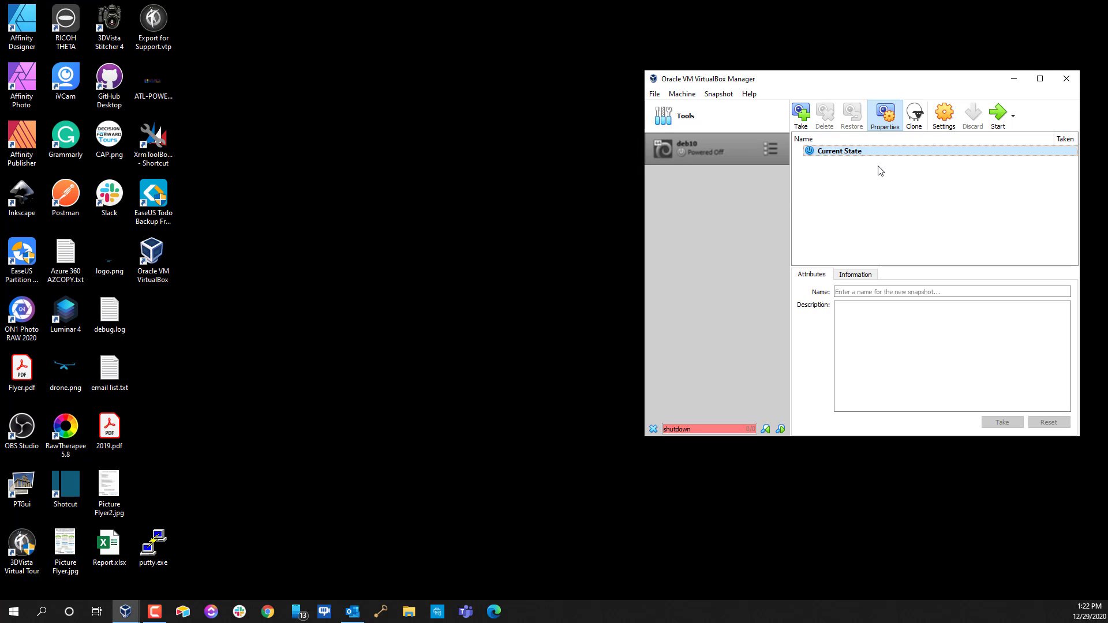
left_click(701, 159)
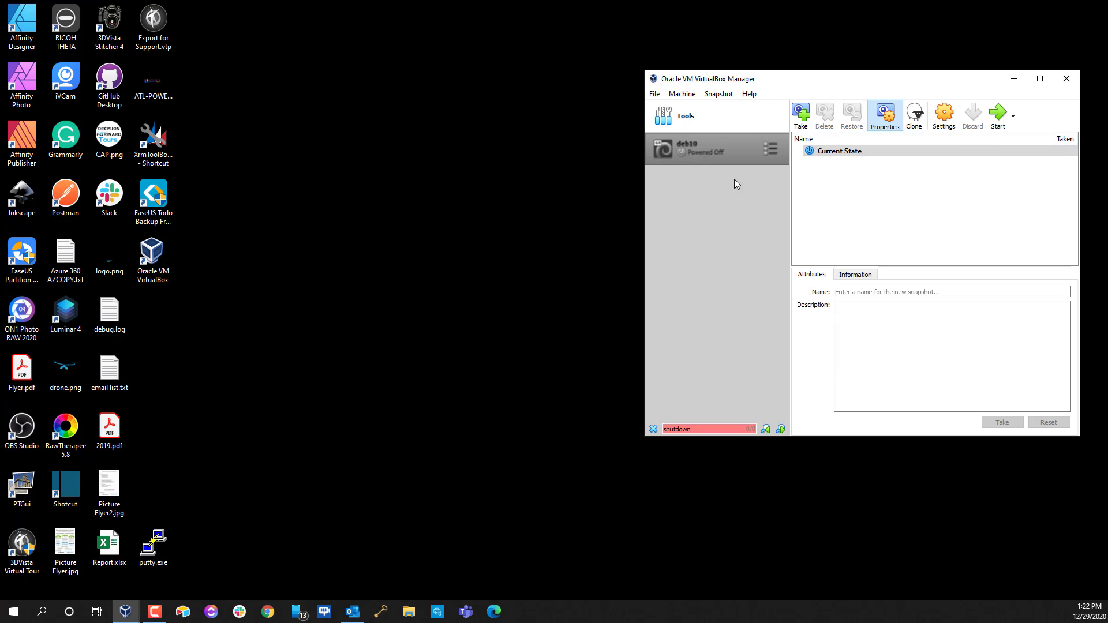
left_click(768, 149)
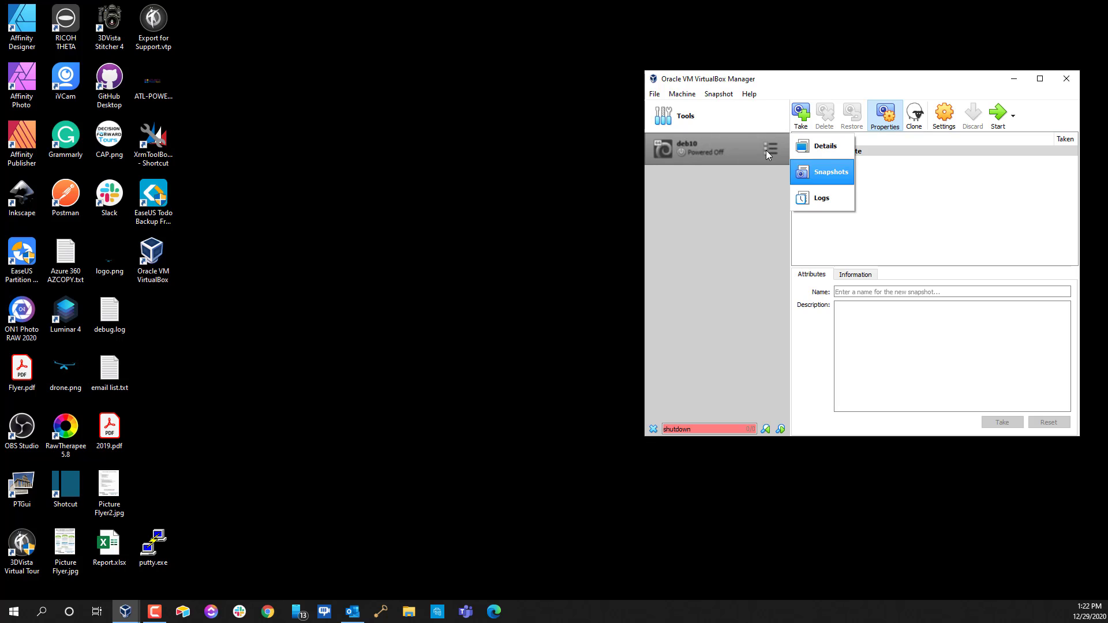
left_click(815, 145)
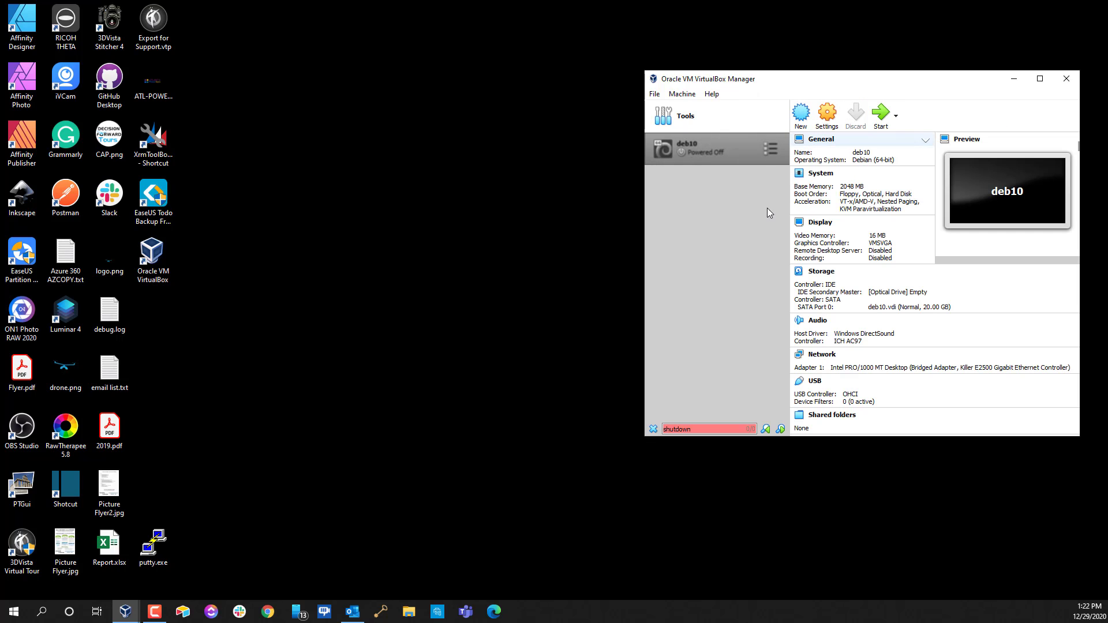
Set deb10's graphics controller to VBoxSVGA in Display settings and save
left_click(828, 117)
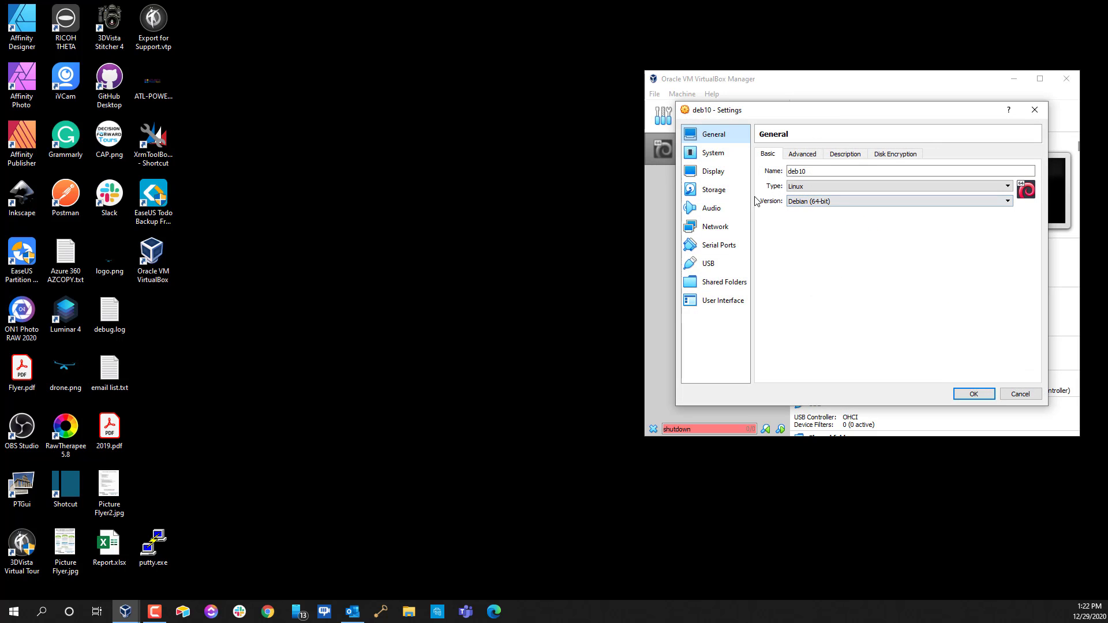
left_click(713, 171)
left_click(840, 255)
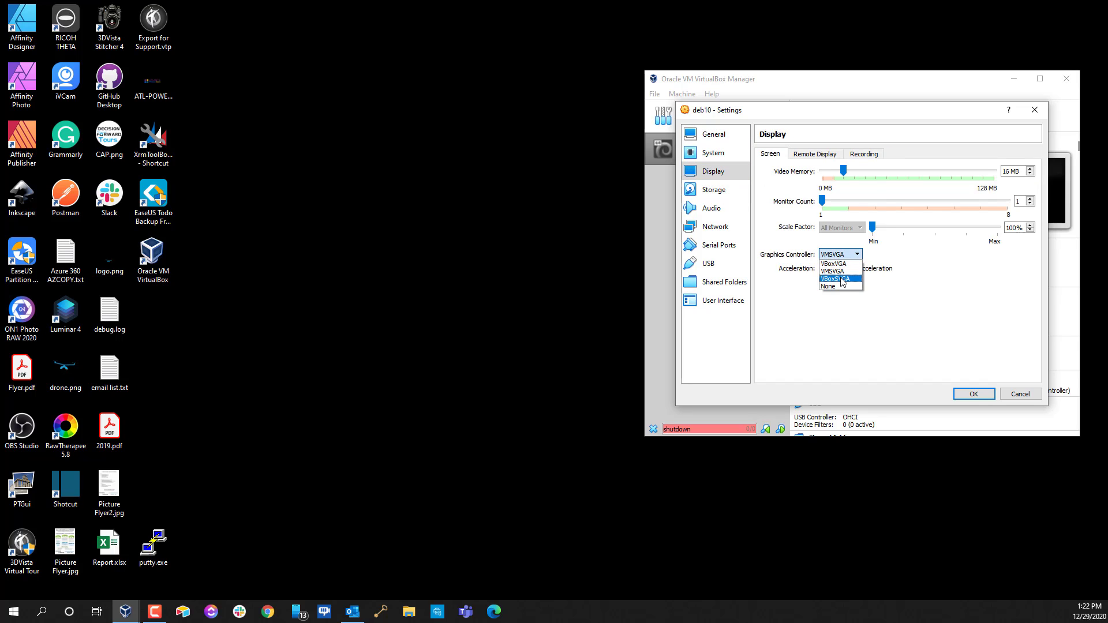
left_click(841, 279)
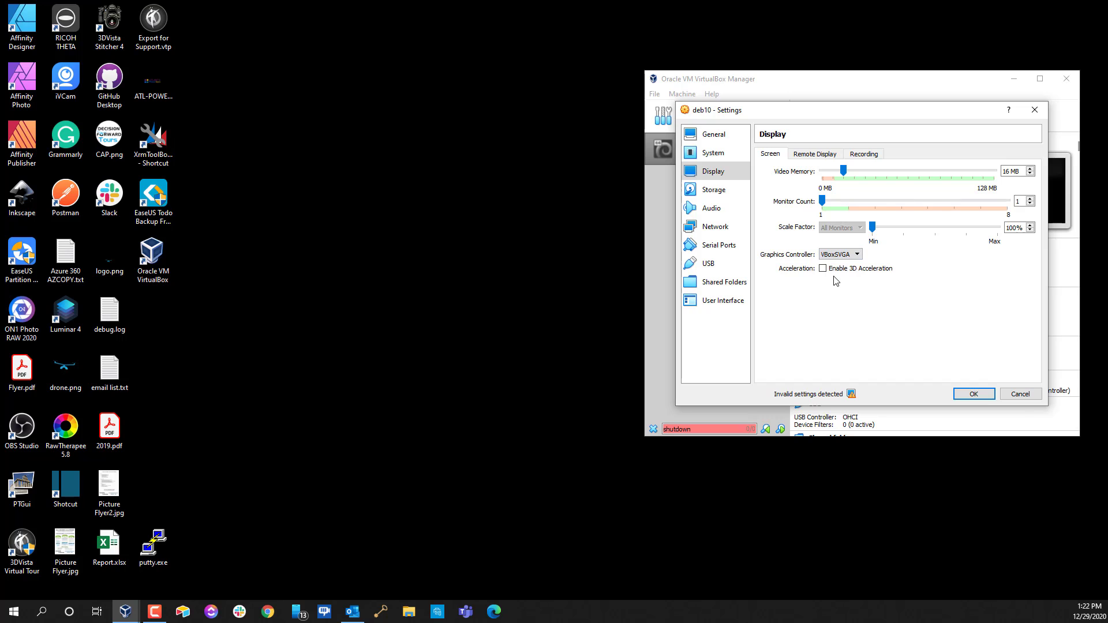
left_click(974, 394)
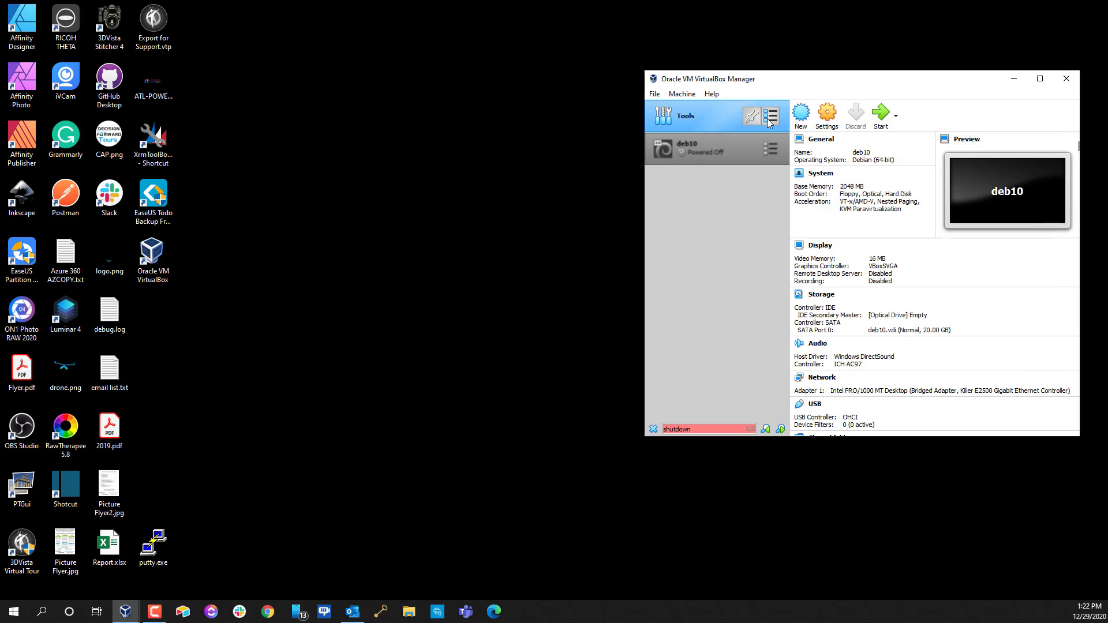
Switch the deb10 machine's view to Snapshots
left_click(772, 149)
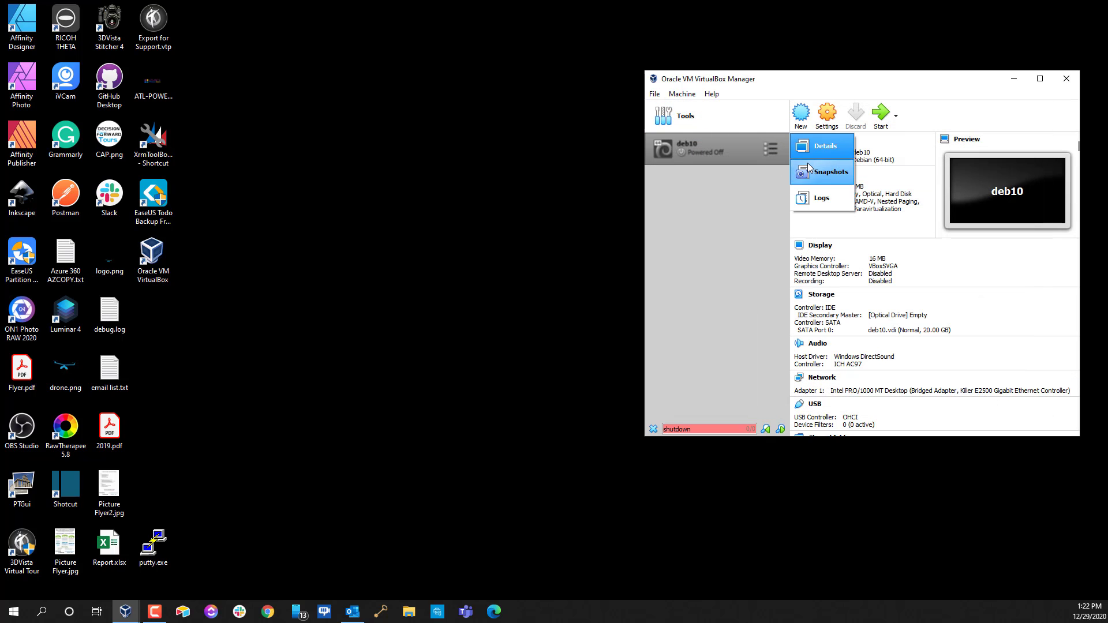
left_click(831, 148)
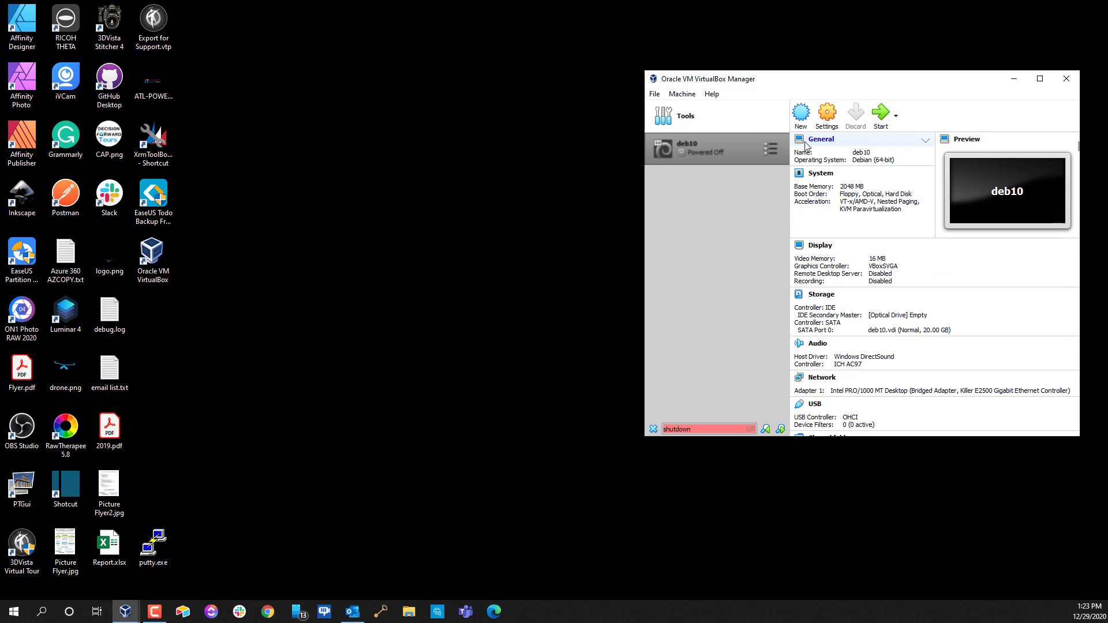
left_click(772, 150)
left_click(830, 173)
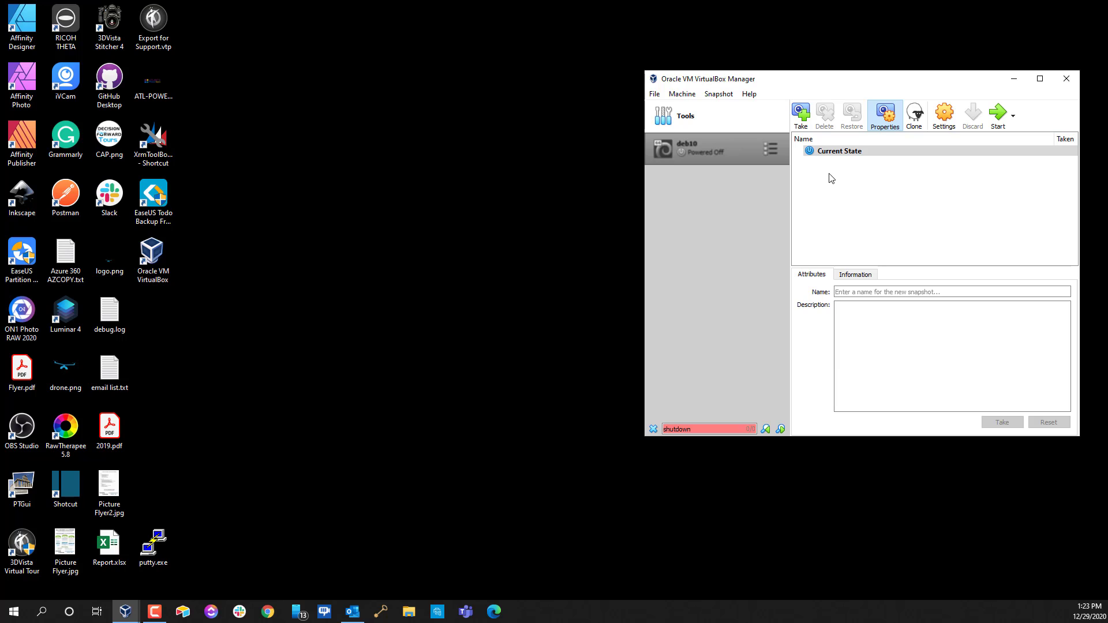
Take a snapshot of the deb10 VM named 'Snapshot 1' and select its current state
left_click(801, 114)
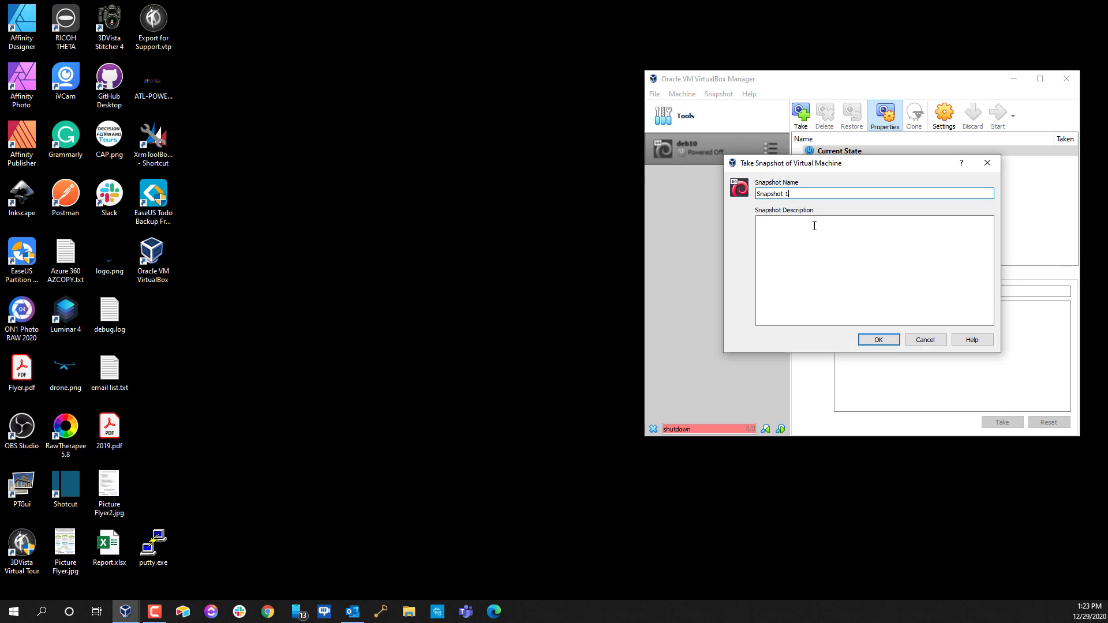
left_click(878, 339)
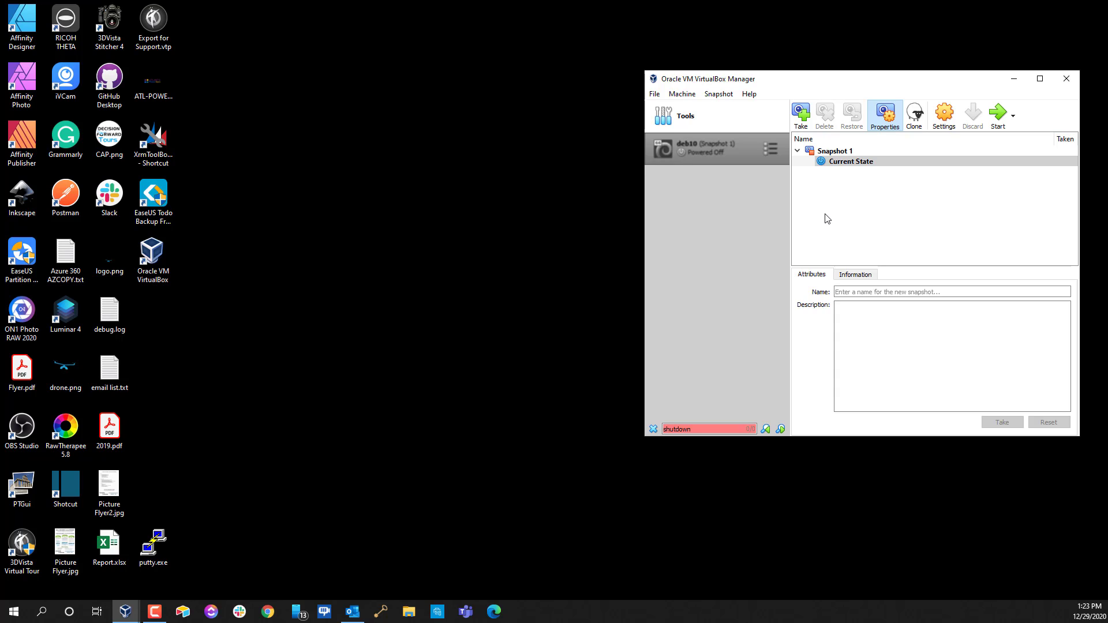
left_click(821, 162)
left_click_drag(913, 83, 846, 79)
Start the deb10 VM, accepting input capture and dismissing the auto-capture and mouse-integration notices
left_click(903, 115)
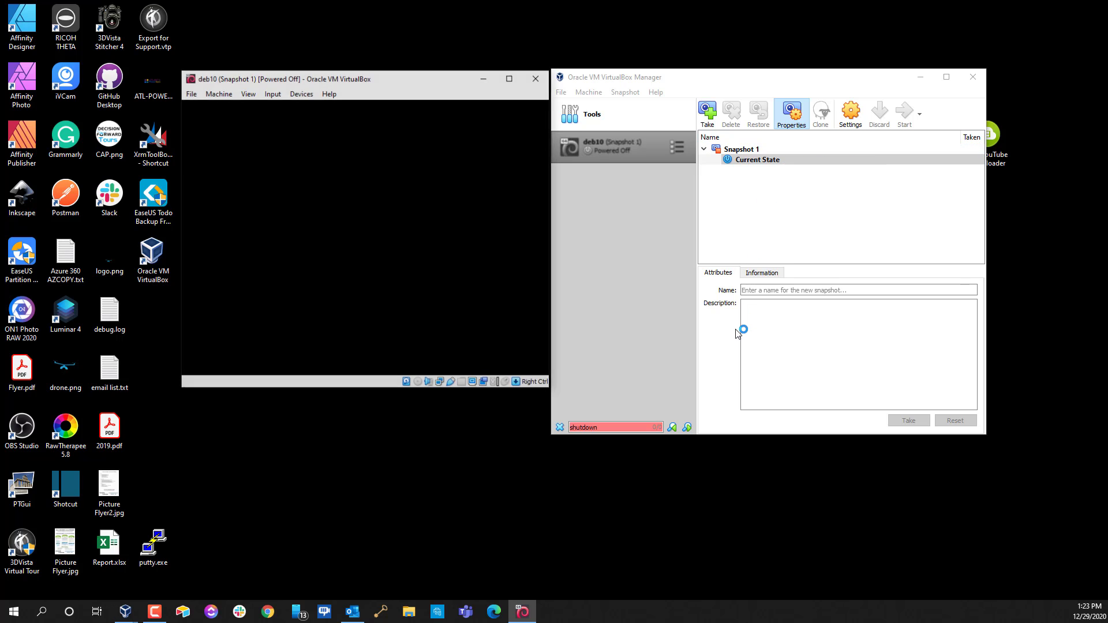
left_click(526, 110)
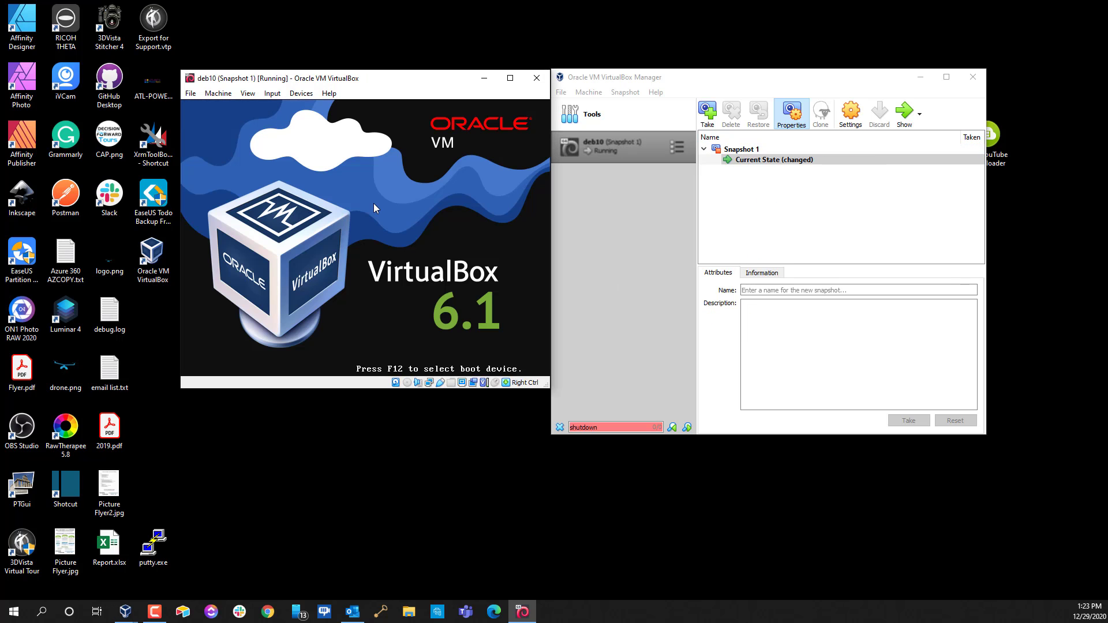
left_click(386, 203)
left_click(354, 301)
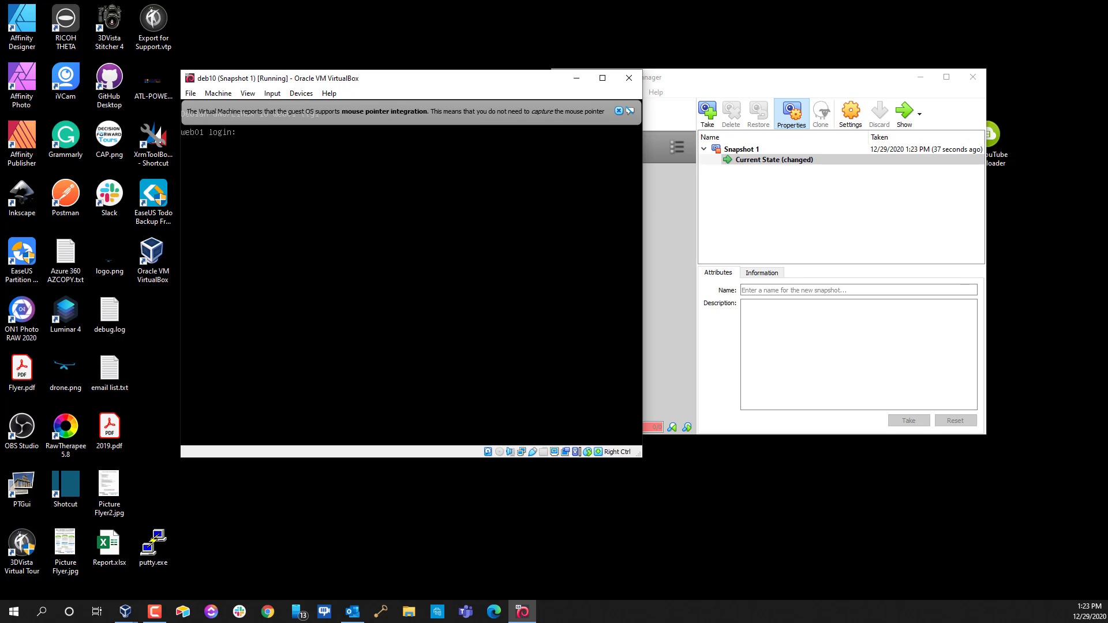
mouse_move(591, 123)
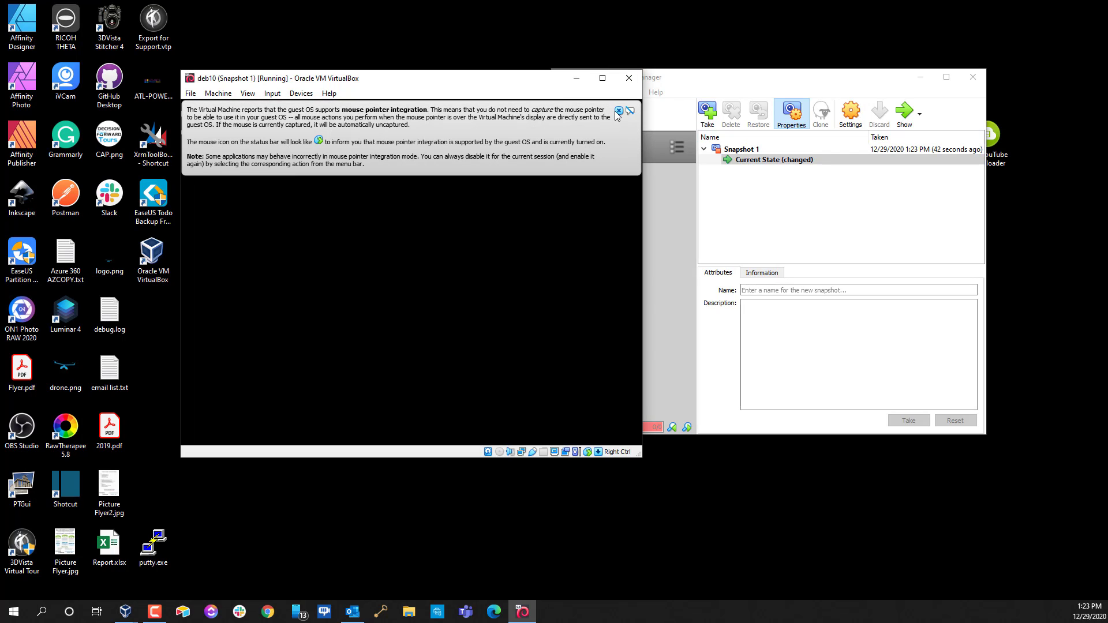
left_click(618, 111)
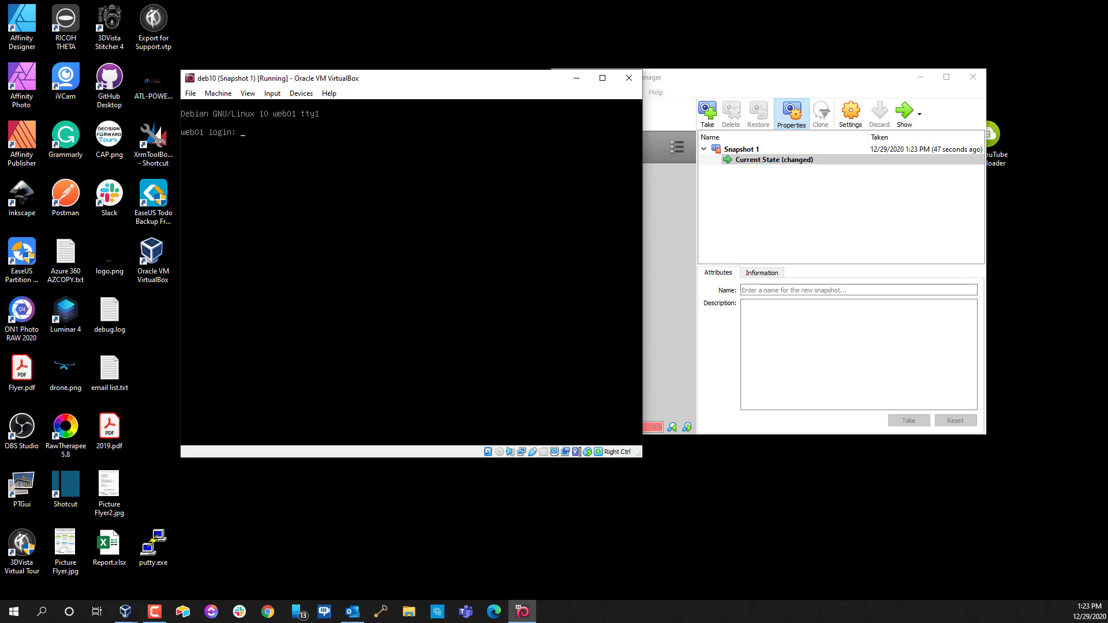
Log in as root and enter 'journalctl -b | grep *ERROR' at the prompt
type("root")
key("Return")
key("Return")
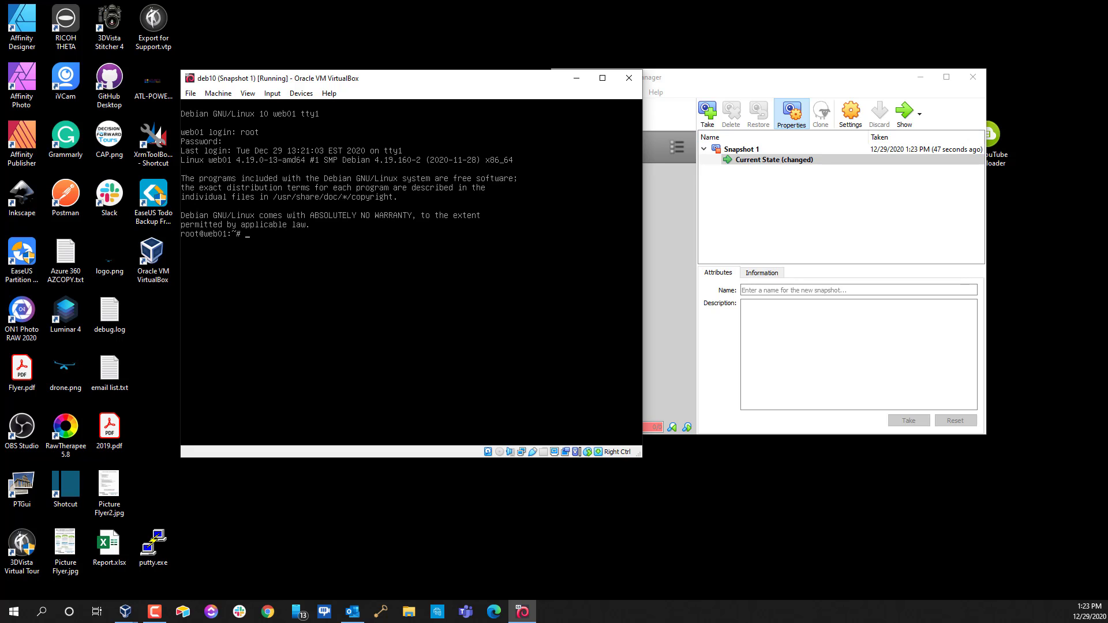
type("c")
type("lear")
key("BackSpace")
key("BackSpace")
key("BackSpace")
type("journalctl -b | grep *ERROR")
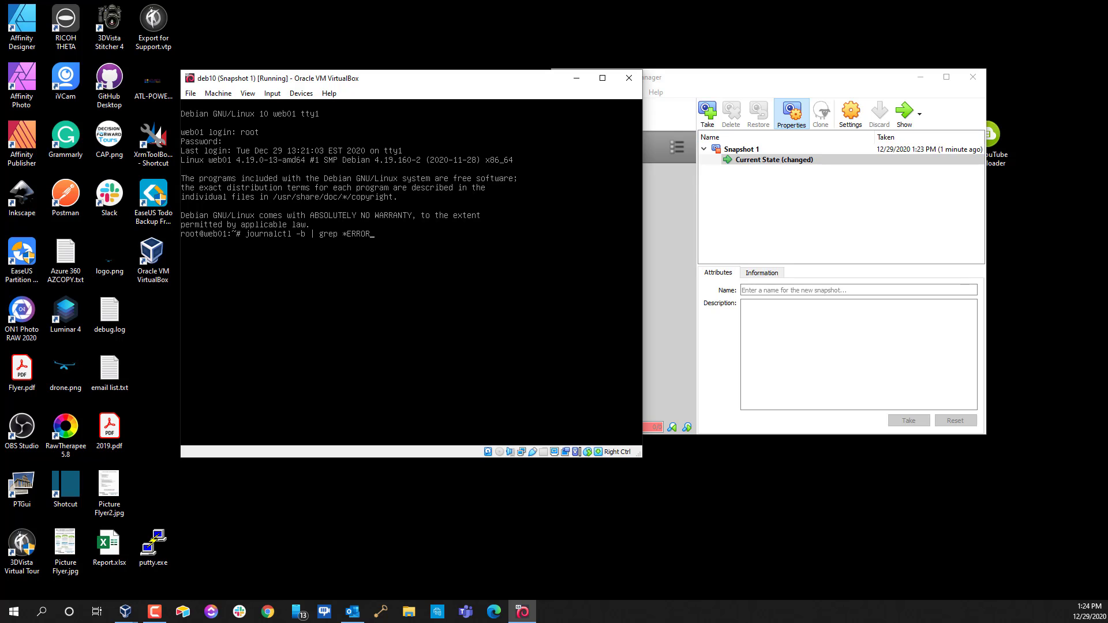
Run 'journalctl -b | grep *ERROR' to search the current boot's journal for errors
key("Return")
Run ip addr to list interfaces, showing enp0s3 at 192.168.254.63/24, then clear the console
type("192.168.254.40")
key("BackSpace")
key("BackSpace")
key("BackSpace")
key("BackSpace")
key("BackSpace")
key("BackSpace")
key("BackSpace")
key("BackSpace")
key("BackSpace")
key("BackSpace")
key("BackSpace")
key("BackSpace")
key("BackSpace")
key("BackSpace")
type("ip")
key("Return")
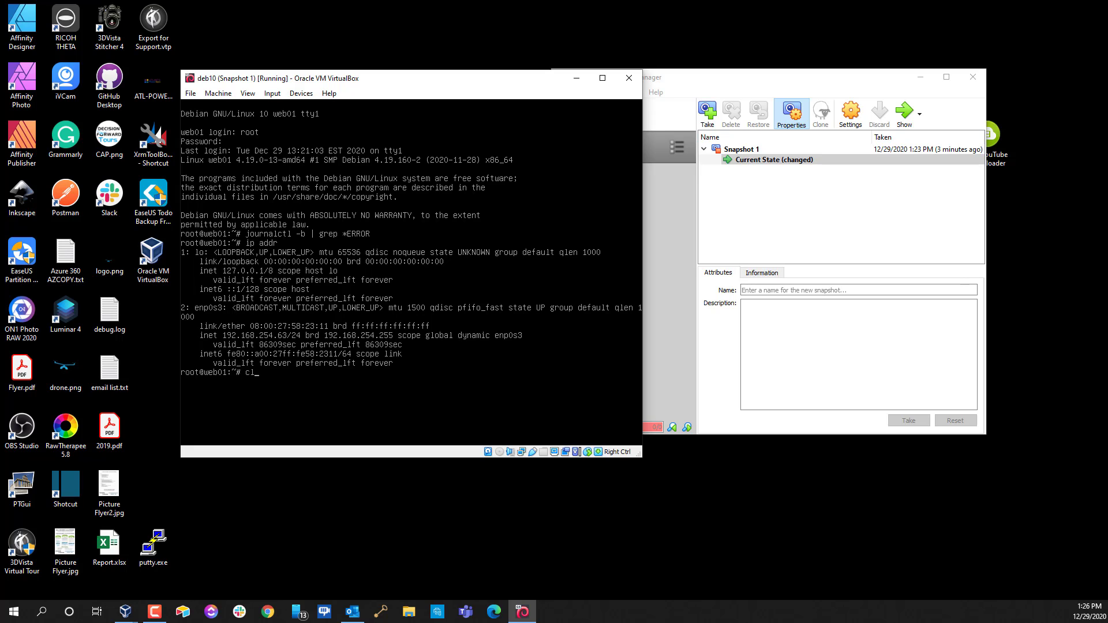
type("ear")
key("Return")
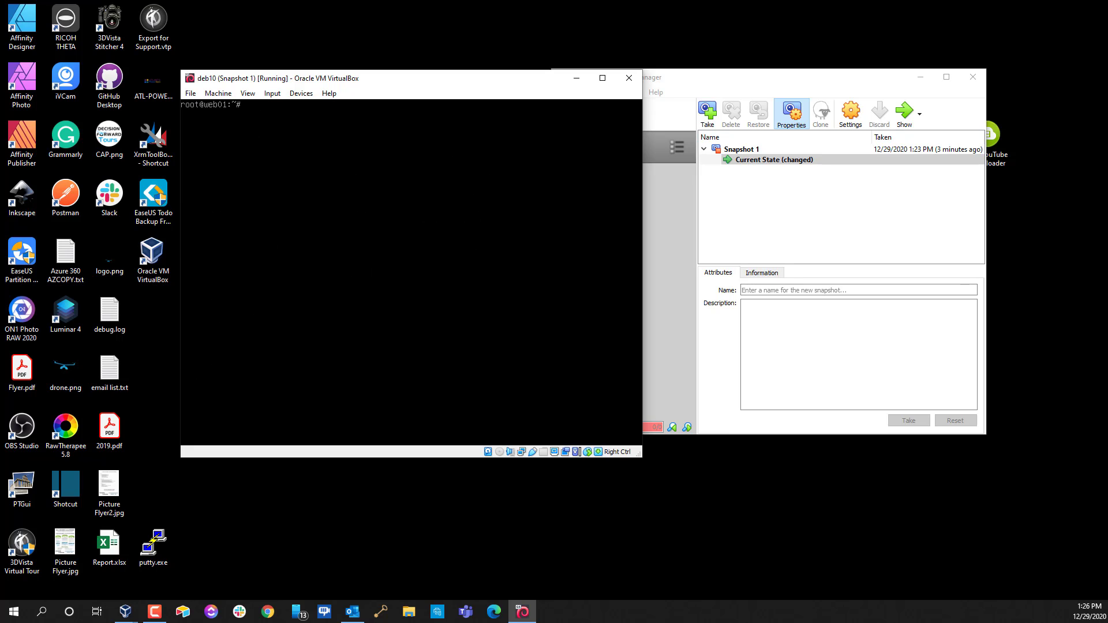
Type 'nano /etc/network/interfaces' at the root prompt without running it yet
type("nano")
type("/")
type("c/network")
type("/interfaces")
Open /etc/network/interfaces in nano and undo an accidental deletion with Alt+U
key("Return")
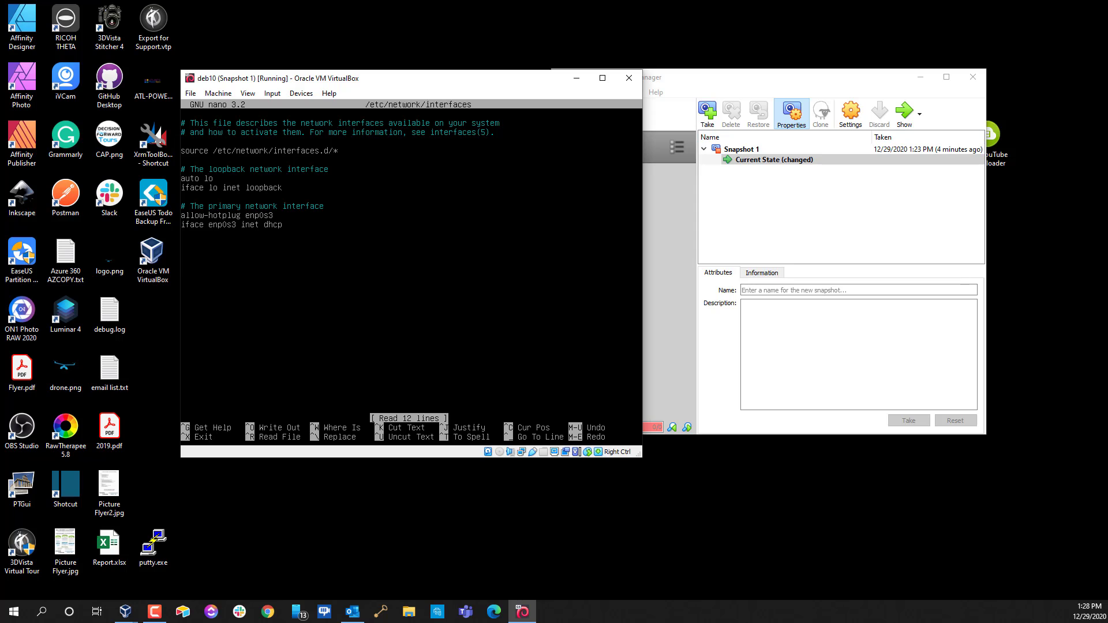
key("Delete")
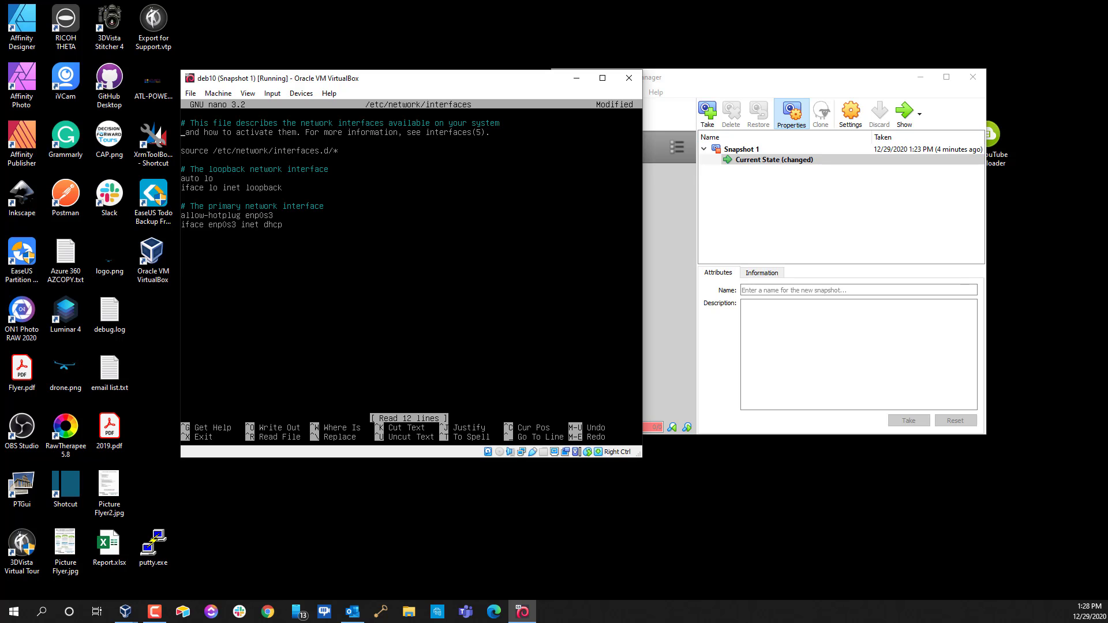
key("alt+u")
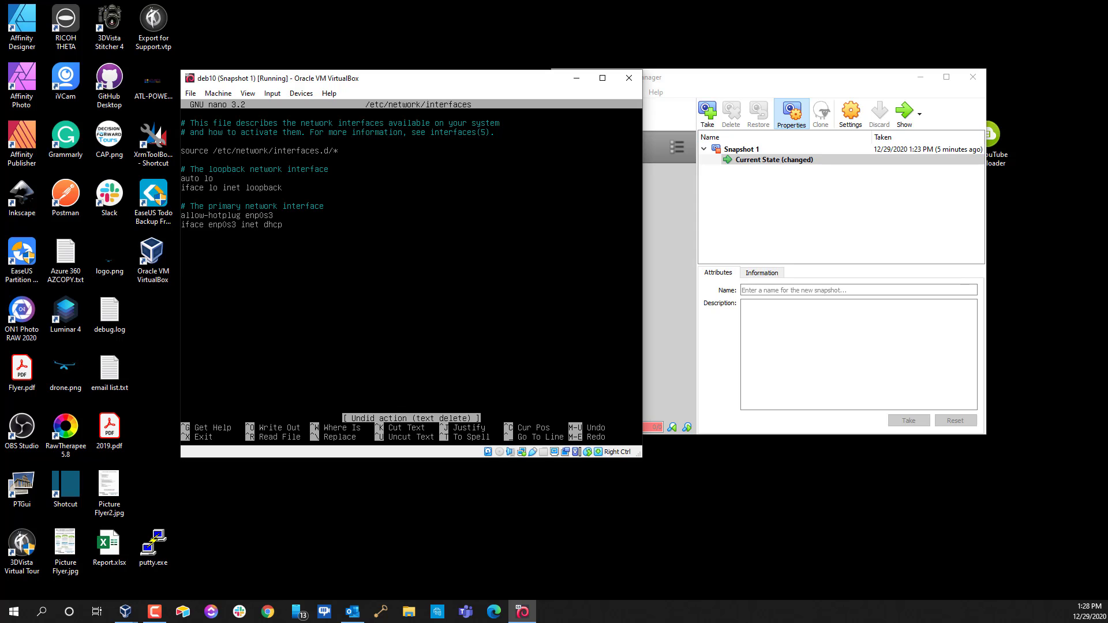
Add an 'auto enp0s3' line above the allow-hotplug enp0s3 line
key("Return")
key("Up")
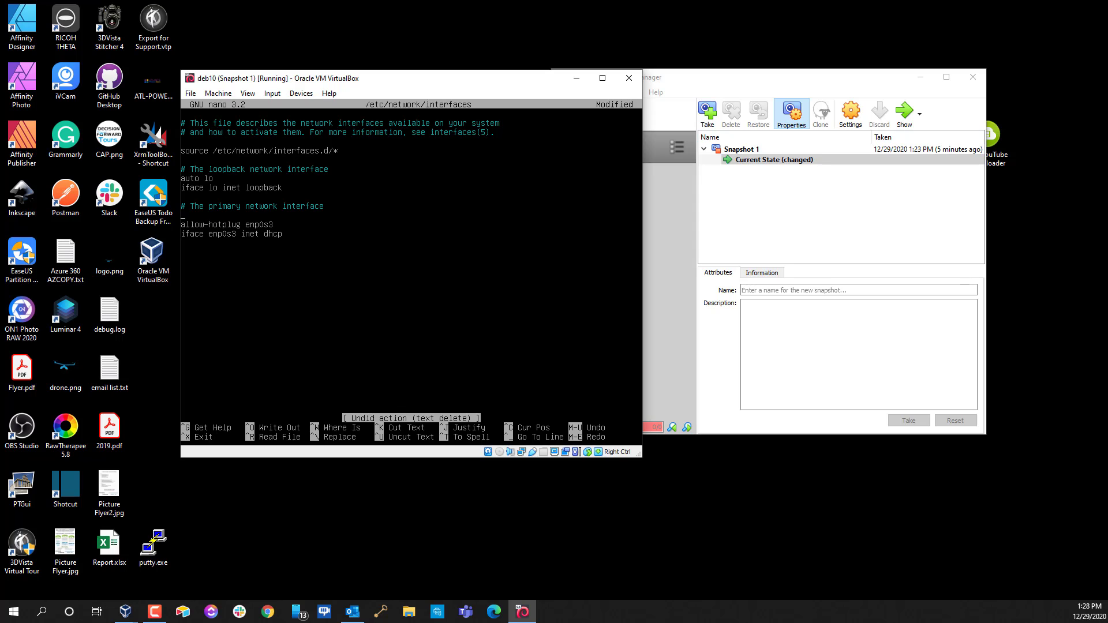
type("auto")
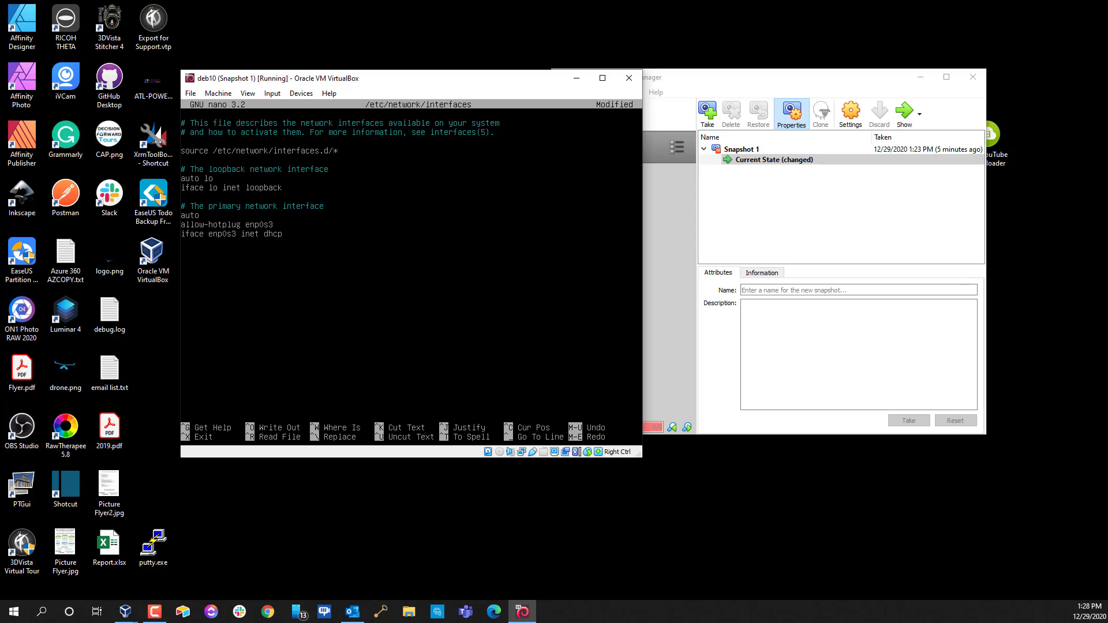
type("np0s3")
Change enp0s3 from dhcp to static with address 192.168.254.40/24 and netmask 255.255.255.0
key("BackSpace")
key("BackSpace")
key("BackSpace")
key("BackSpace")
type("st")
type("atic         a")
type("ddress")
type(" 192")
type(".16")
type("8.254")
type(".40")
key("Return")
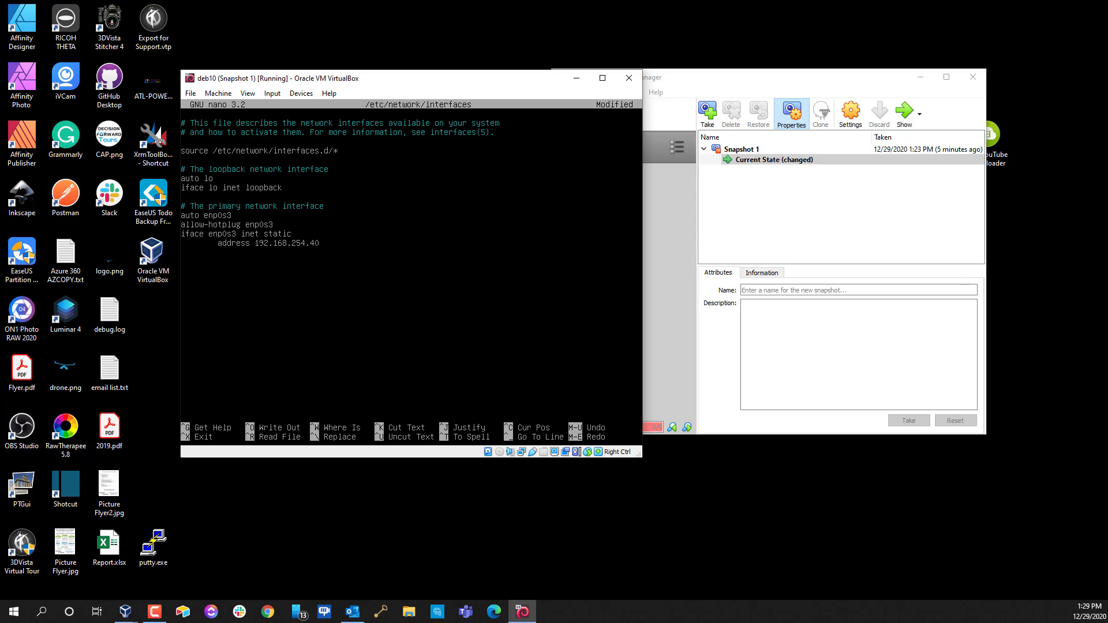
key("BackSpace")
key("BackSpace")
type("/")
type("etm")
type("ask ")
type("1")
type("2")
type("55.")
type("2555")
type(".2")
type("55.")
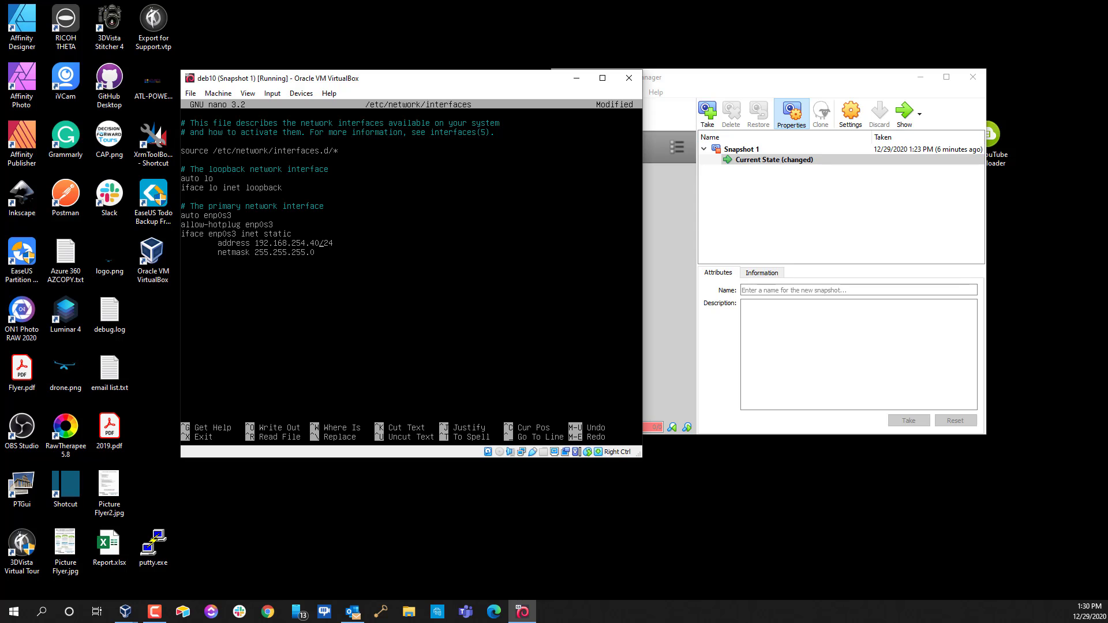
Replace the netmask line with 'network 192.168.254.1'
key("shift+Right")
key("shift+Right")
key("shift+Right")
key("Down")
key("shift+Left")
key("shift+Left")
key("shift+Left")
key("shift+Left")
key("shift+Left")
key("shift+Left")
key("shift+Left")
key("shift+Left")
key("shift+Left")
key("shift+Left")
key("shift+Left")
key("shift+Left")
key("Up")
key("BackSpace")
key("BackSpace")
key("BackSpace")
key("BackSpace")
key("BackSpace")
key("BackSpace")
key("BackSpace")
key("BackSpace")
key("BackSpace")
key("BackSpace")
key("BackSpace")
key("BackSpace")
key("BackSpace")
key("BackSpace")
key("BackSpace")
key("BackSpace")
key("BackSpace")
type("network")
type(" 19")
type("2")
type(".168")
type("2")
Add indented broadcast 192.168.255.255 and gateway 192.168.254.254 lines for enp0s3
key("Tab")
type("broadcast")
type("2.168.255.")
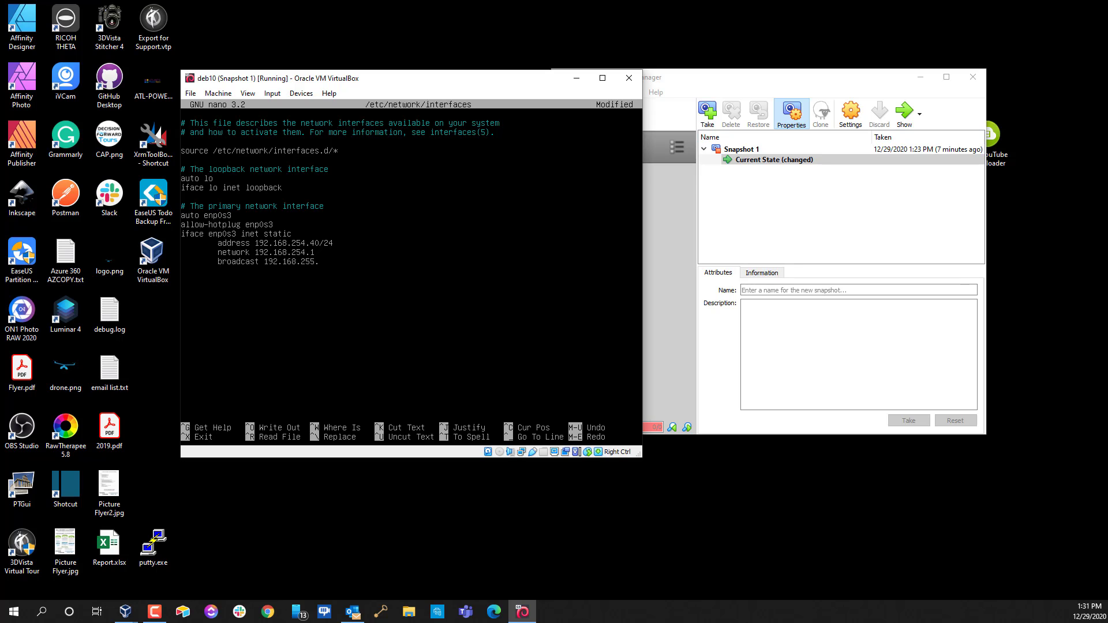
type("255")
type("2.1")
type("68")
type(".254")
type(".254")
Load the router admin page at 192.168.254.254 in a maximized Chrome window
left_click(275, 618)
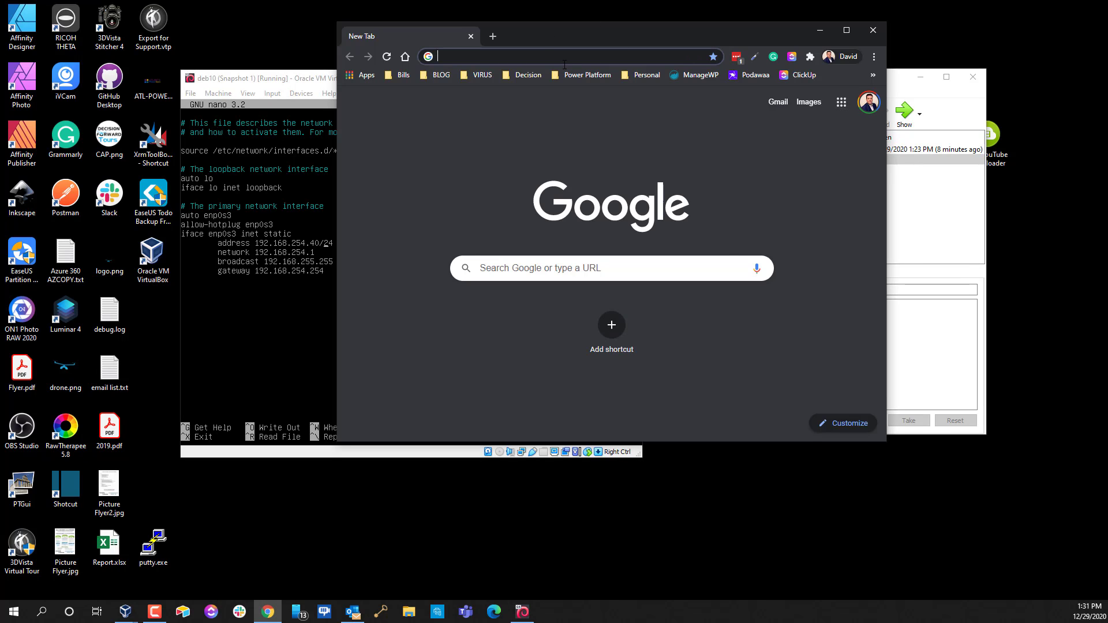
left_click(564, 60)
type("192.168.254.254")
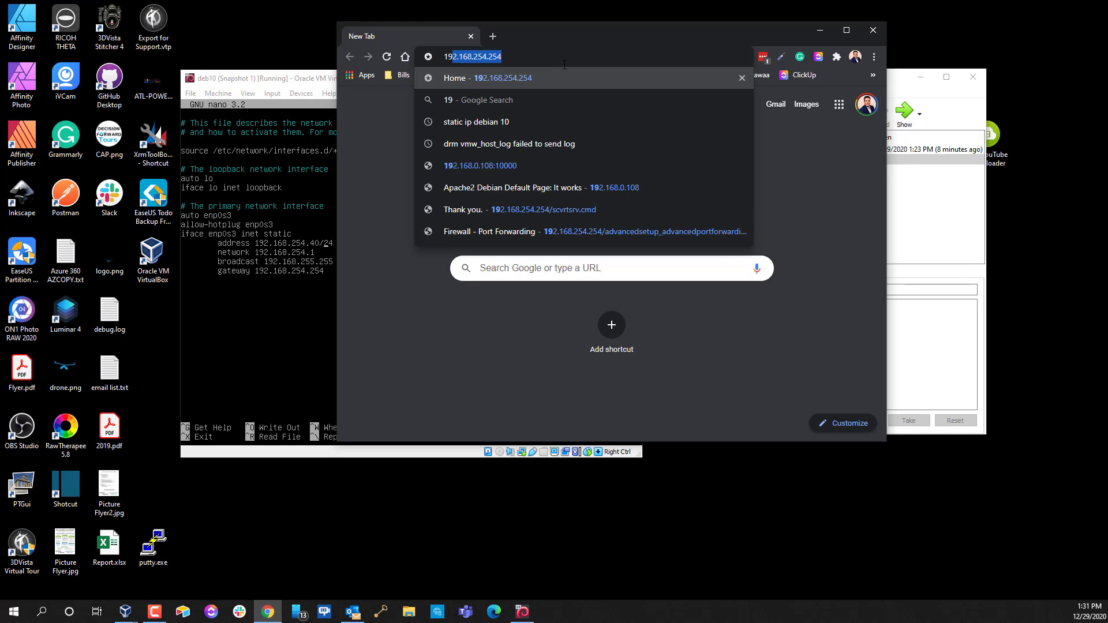
key("Return")
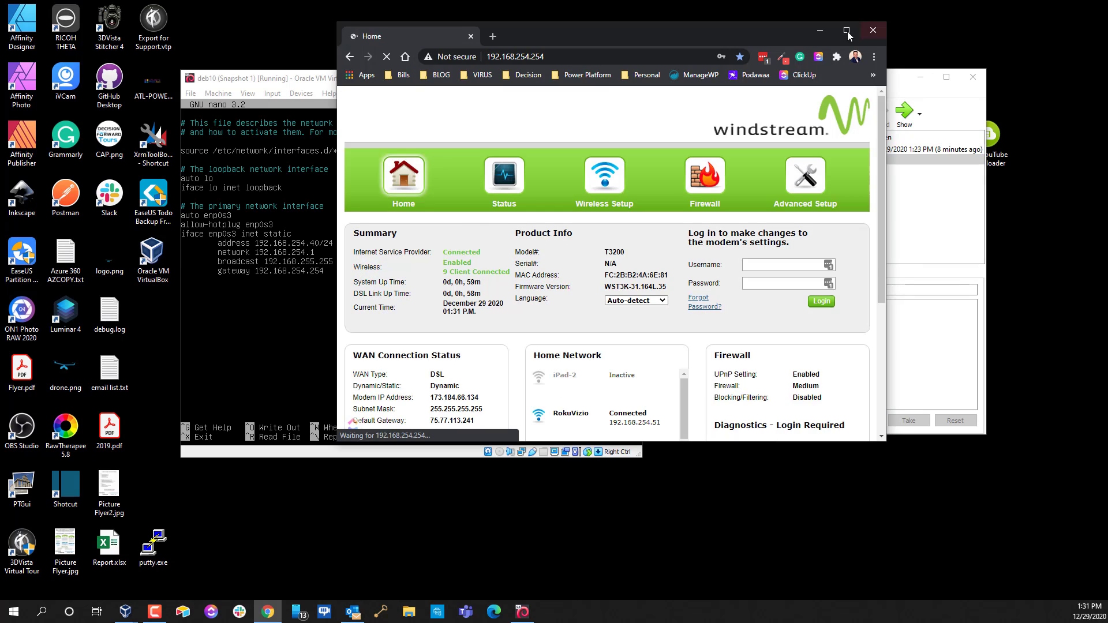
left_click(846, 30)
Log in with the saved administrator credentials and dismiss the password update prompt
left_click(717, 244)
left_click(711, 266)
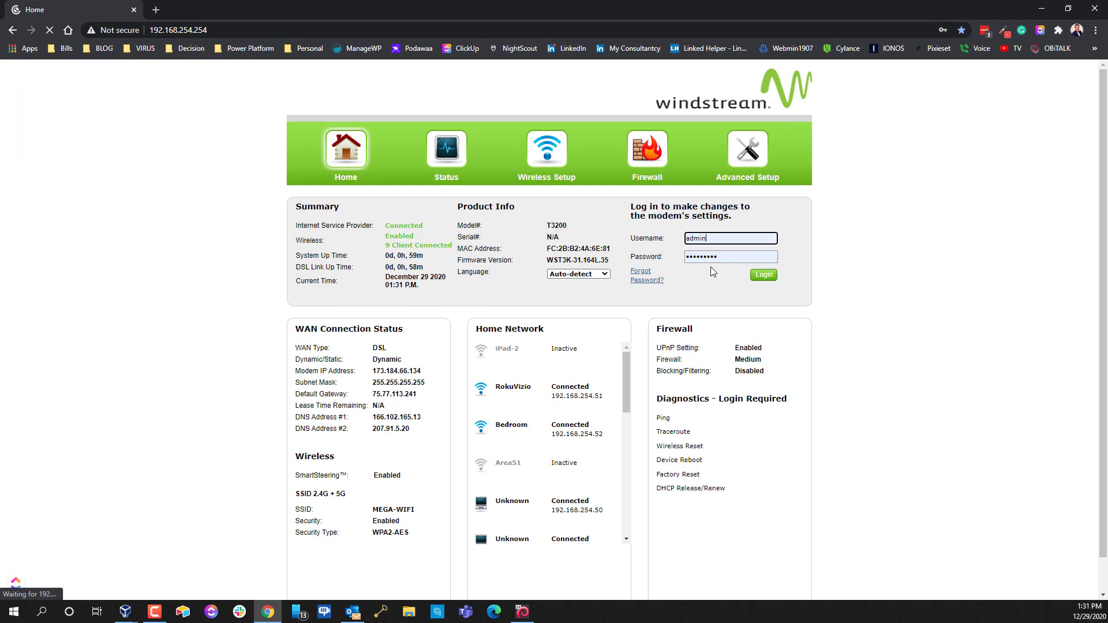
left_click(764, 276)
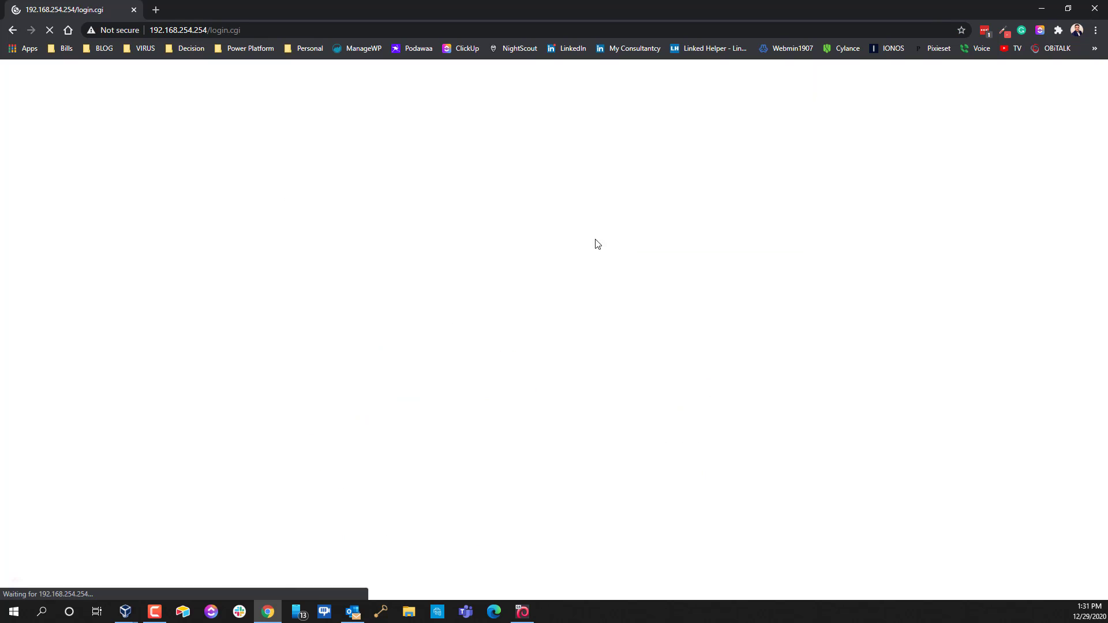
left_click(995, 167)
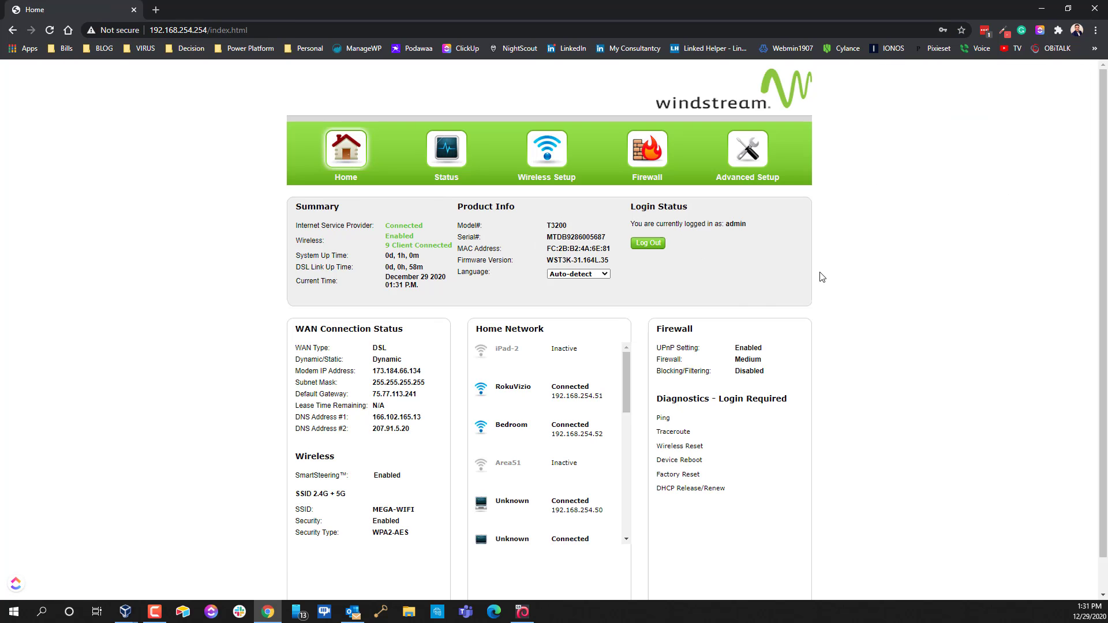
left_click(742, 164)
Proceed past the Advanced Setup warning to the LAN IP and DHCP Settings page
left_click(416, 324)
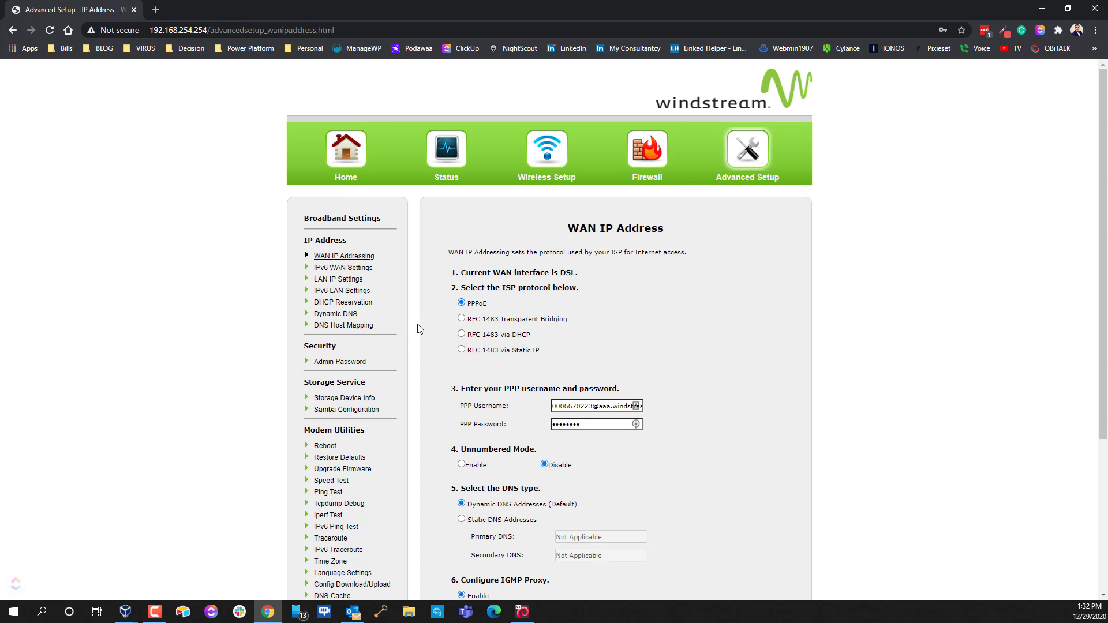
left_click(333, 280)
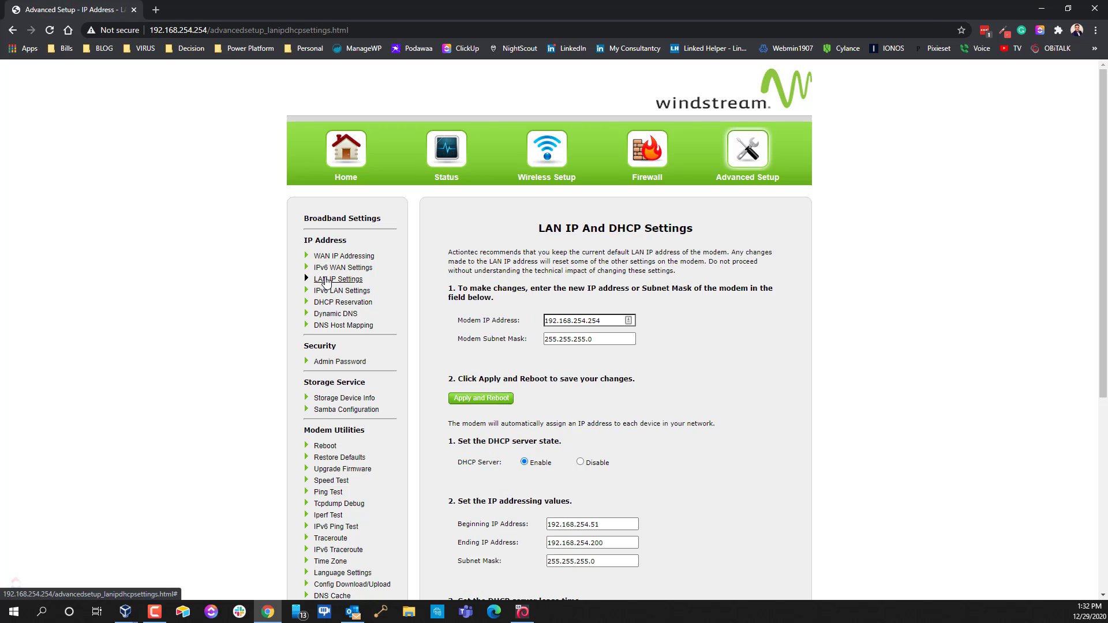
scroll(564, 323, "down", 5)
scroll(566, 289, "up", 5)
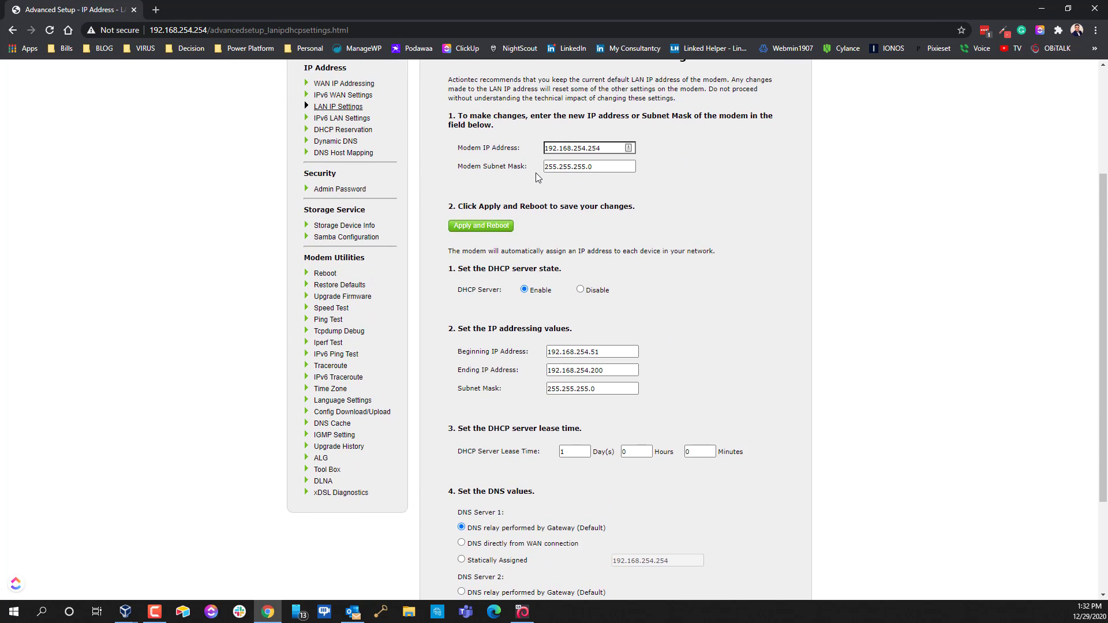
left_click_drag(531, 238, 708, 243)
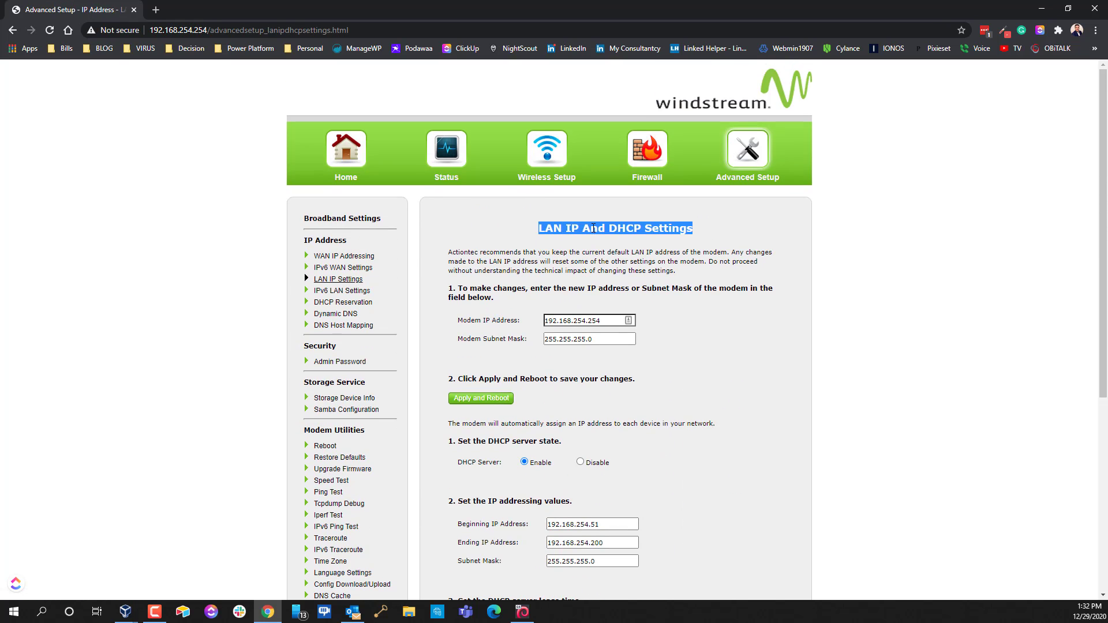
left_click_drag(605, 230, 709, 238)
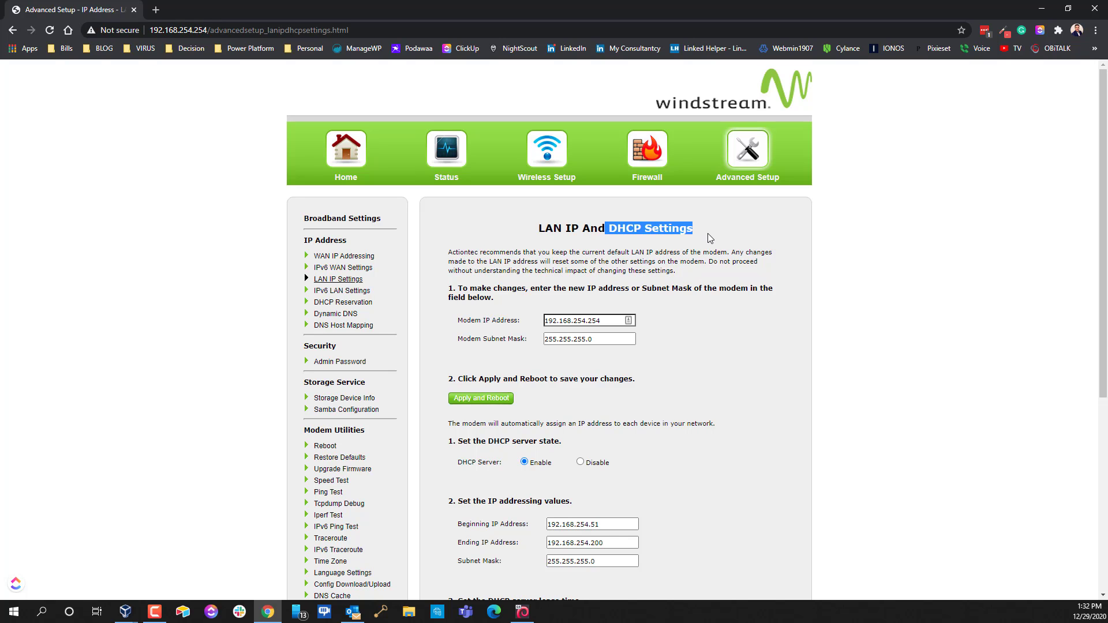
Review the DHCP range 192.168.254.51–192.168.254.200, then go to the DHCP Reservation page
scroll(736, 304, "down", 4)
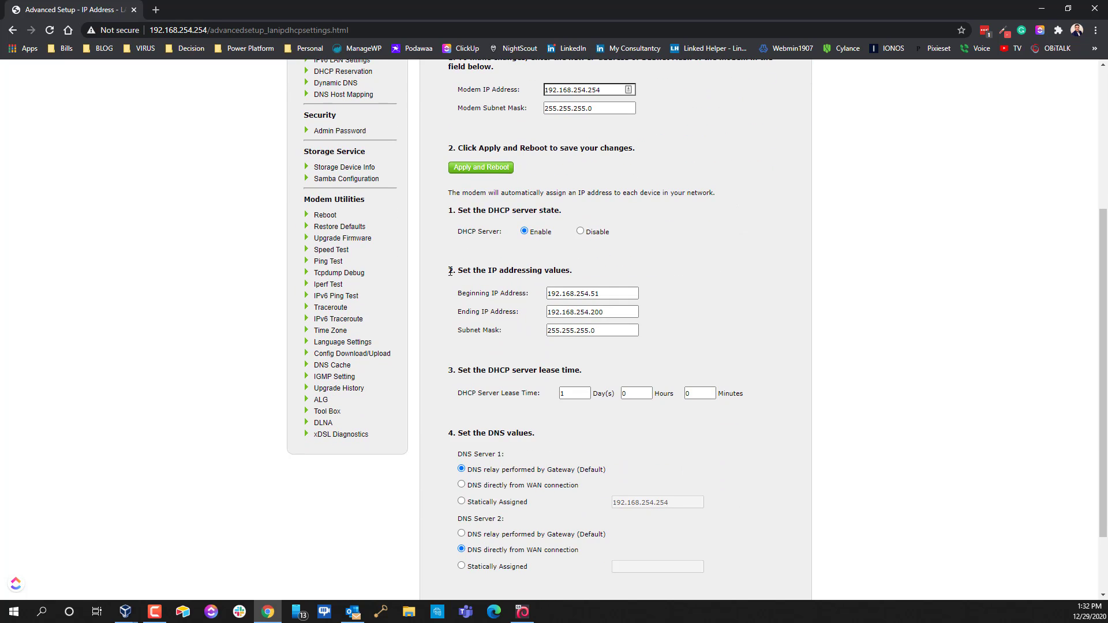
left_click_drag(453, 270, 558, 284)
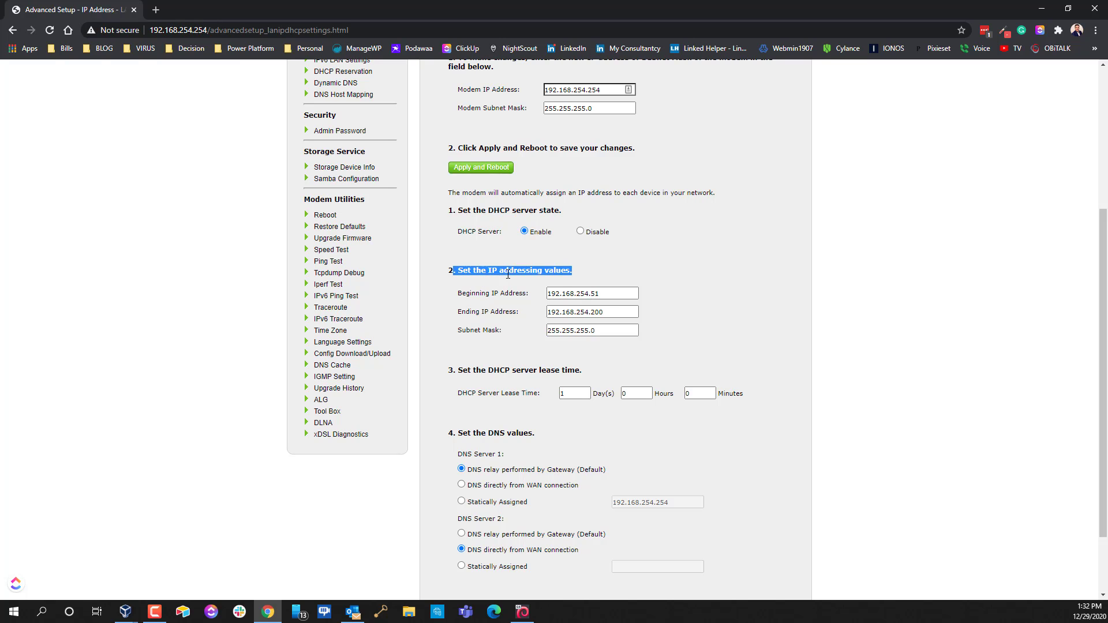
double_click(611, 292)
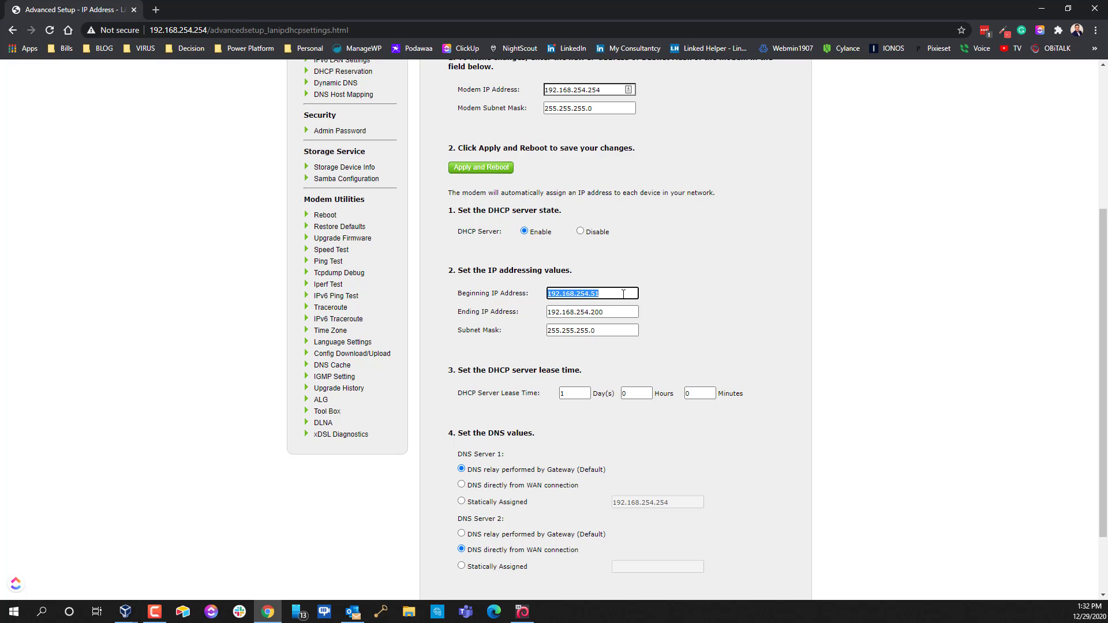
left_click(625, 293)
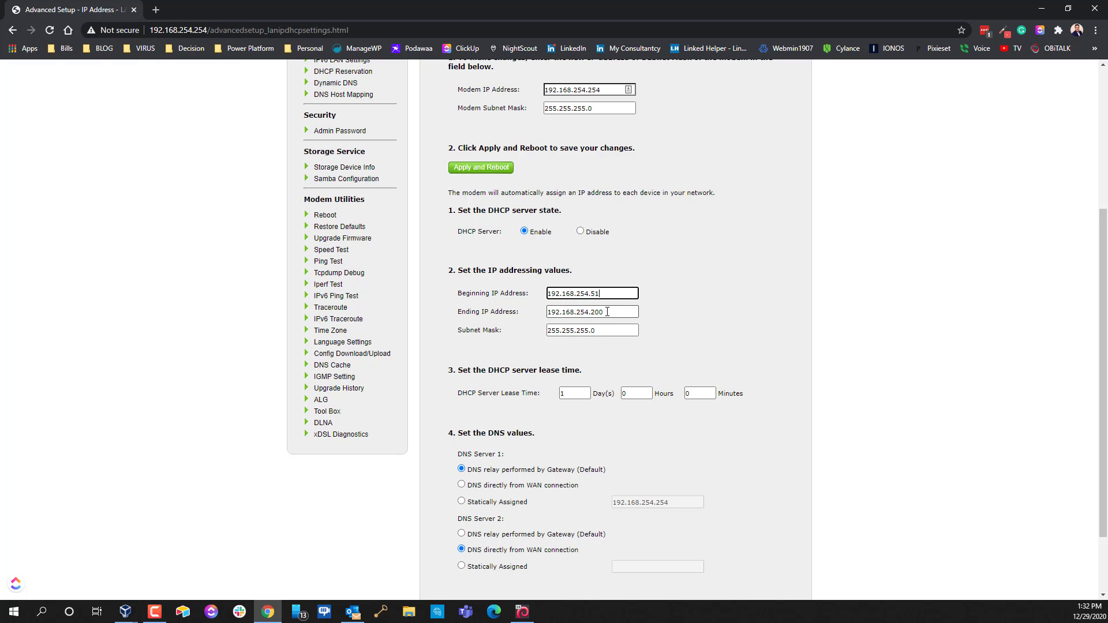
left_click_drag(613, 312, 476, 307)
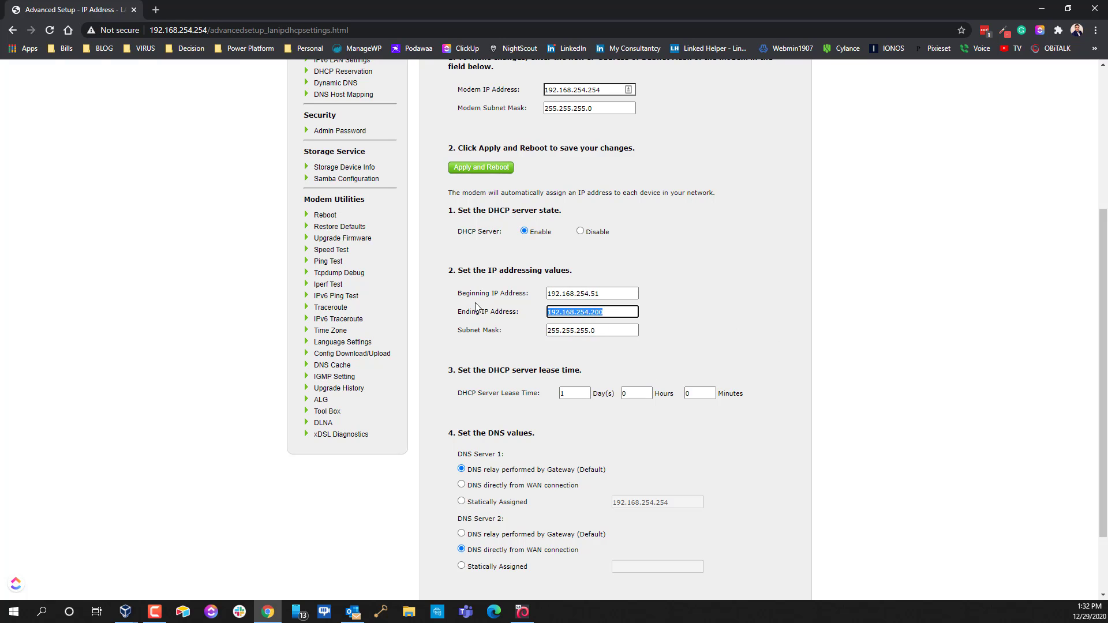
left_click(612, 314)
key("shift+Tab")
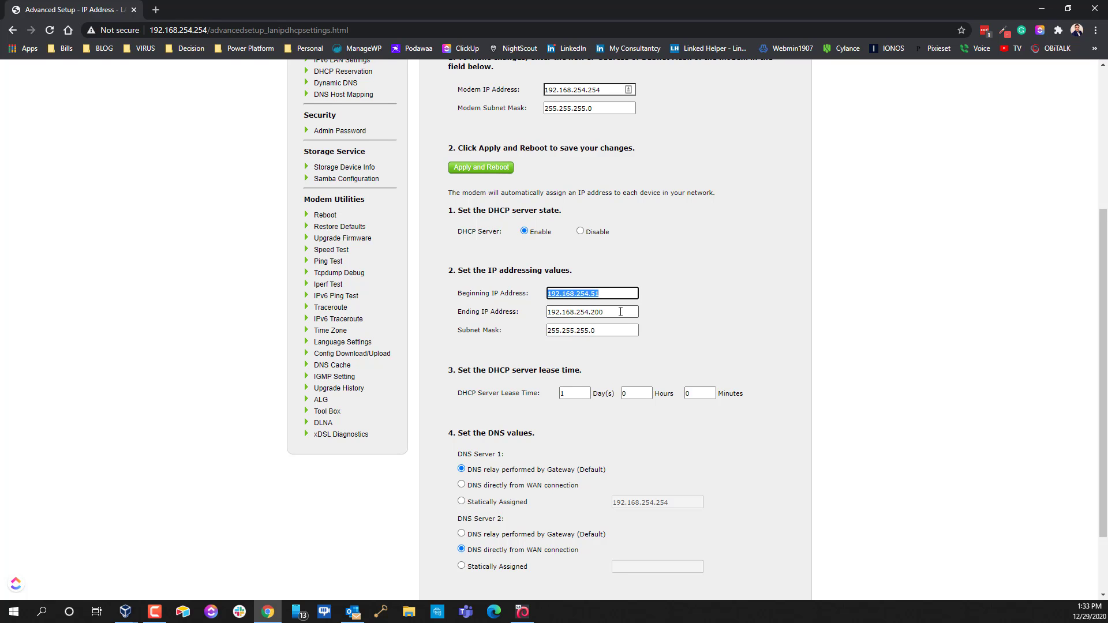
scroll(620, 312, "up", 2)
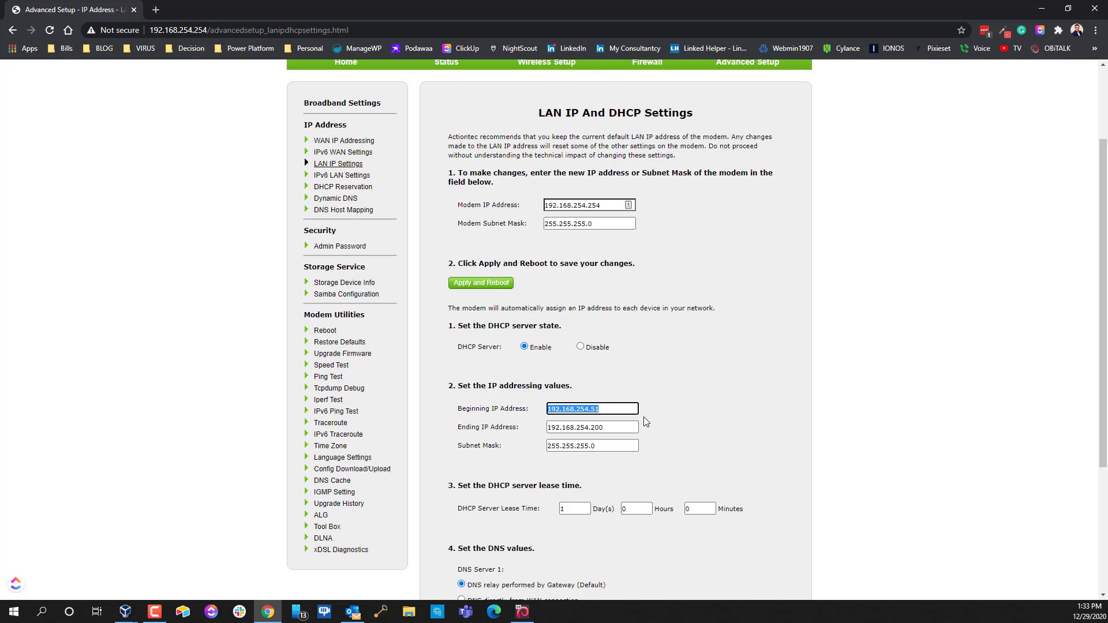
left_click(346, 187)
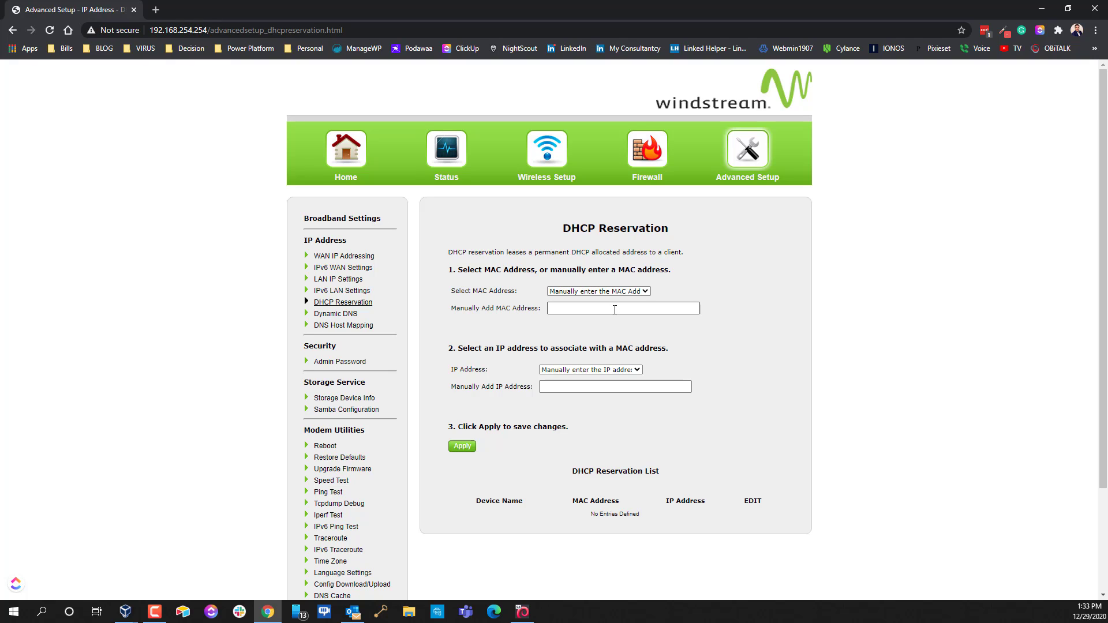
left_click(522, 611)
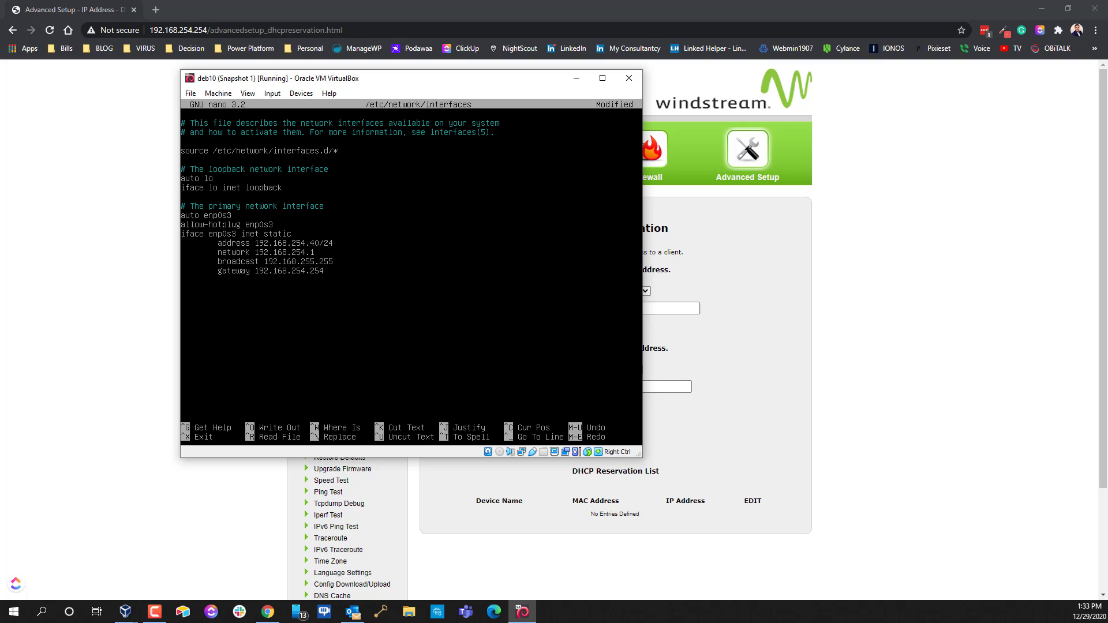
left_click(902, 359)
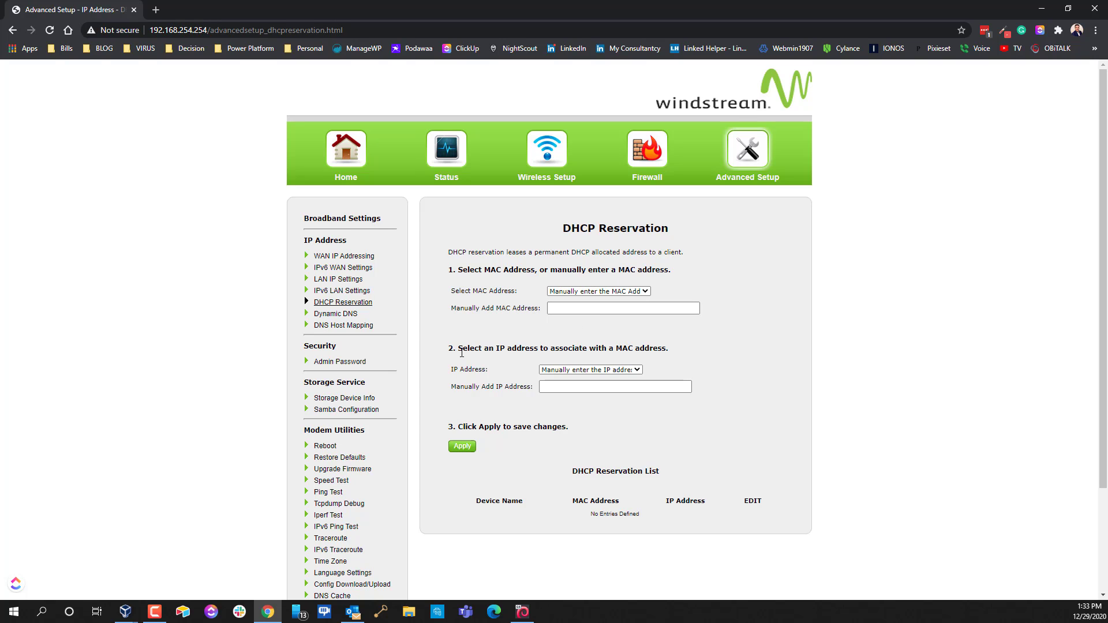
left_click_drag(462, 352, 671, 355)
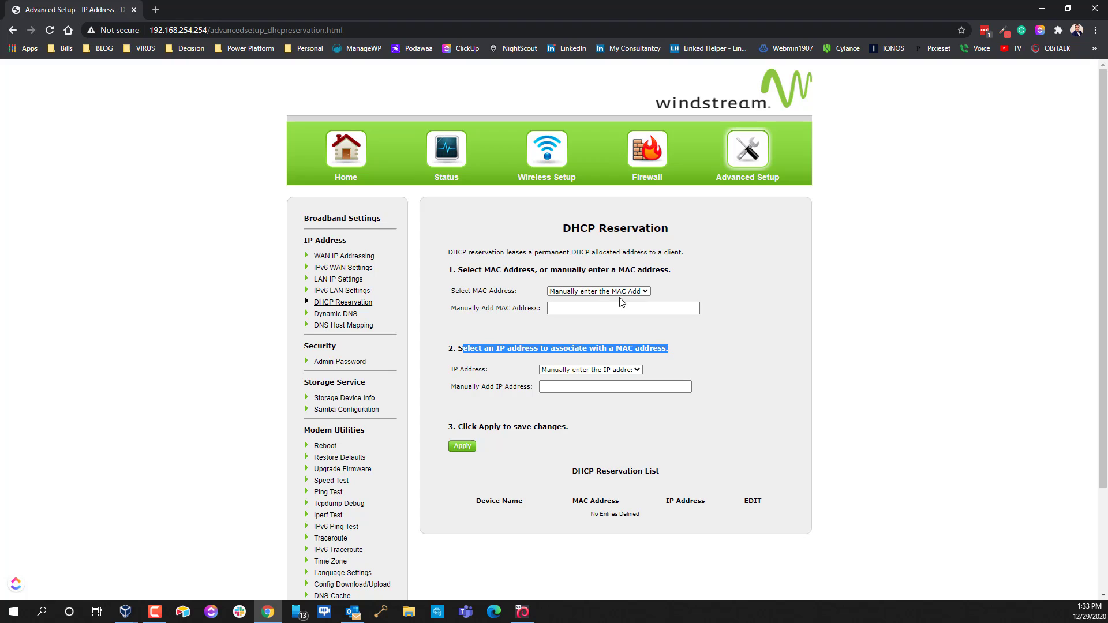
left_click(588, 291)
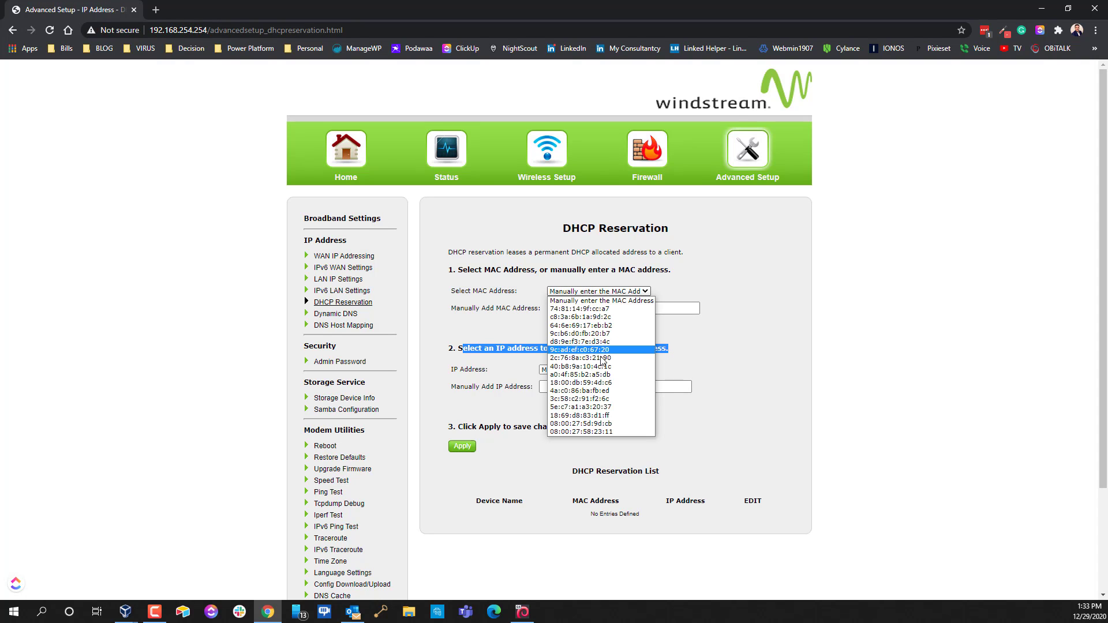
key("Escape")
left_click(598, 312)
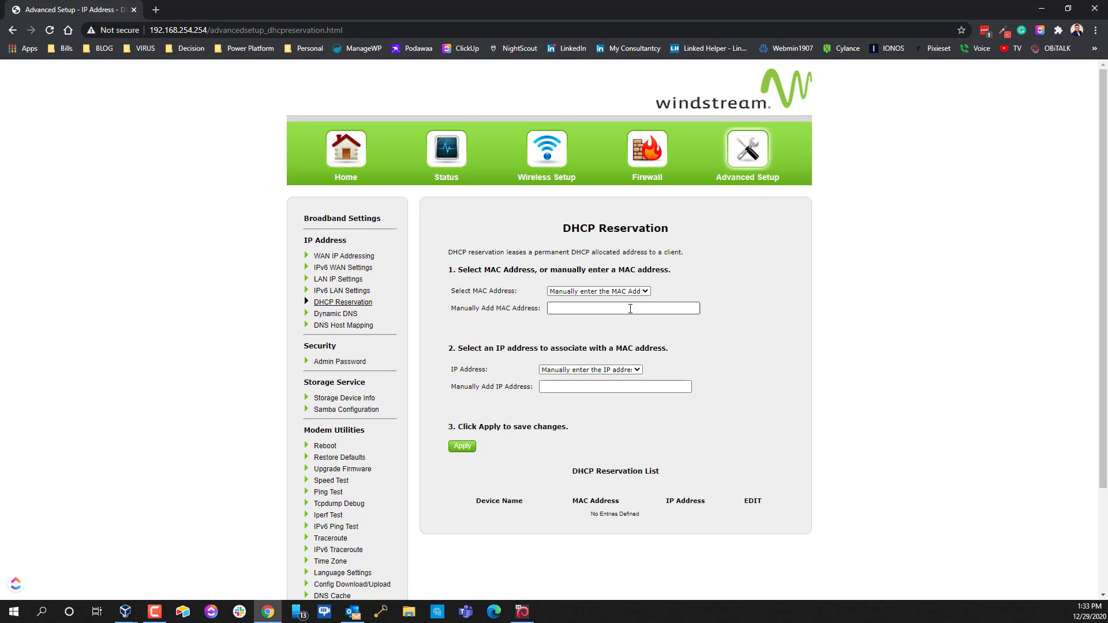
left_click(630, 309)
left_click_drag(563, 229, 674, 245)
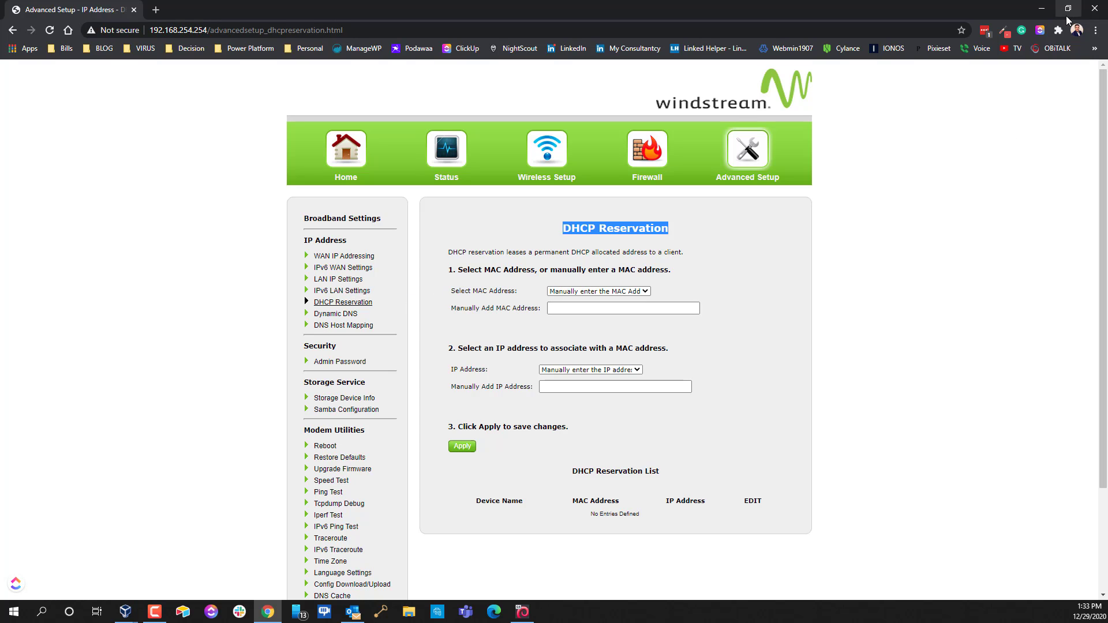
Below the gateway line, enter dns-nameservers 127.0.0.1 192.168.254.254 and start the third server, 8.8.4.4
left_click(1083, 18)
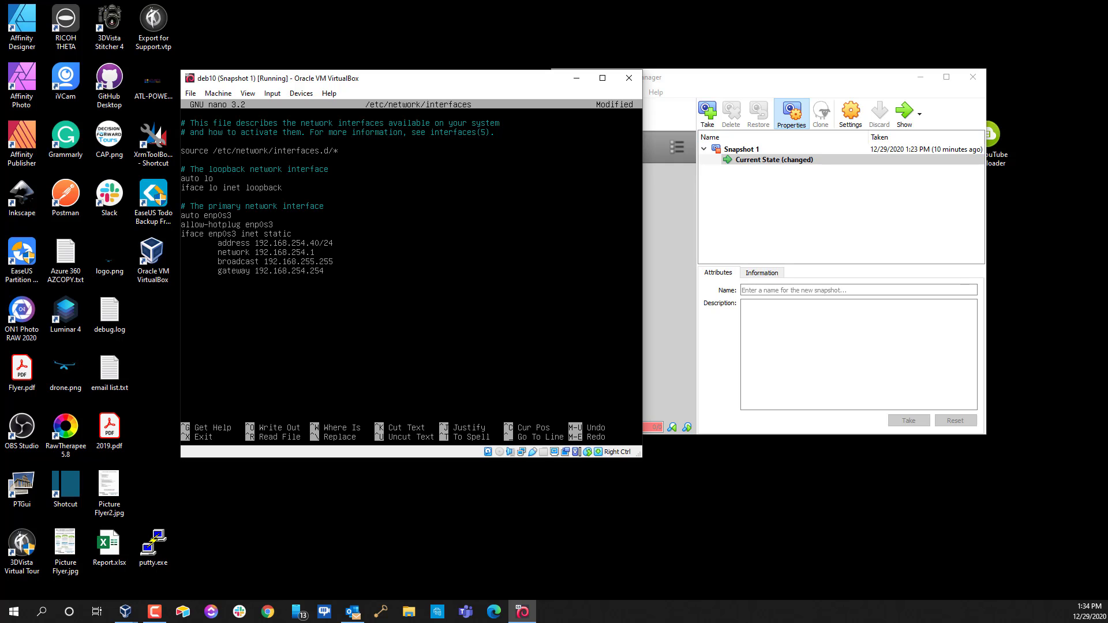
key("Down")
type("dns-nameservers")
type("127.0")
type(".0.1")
type("192.168.254.")
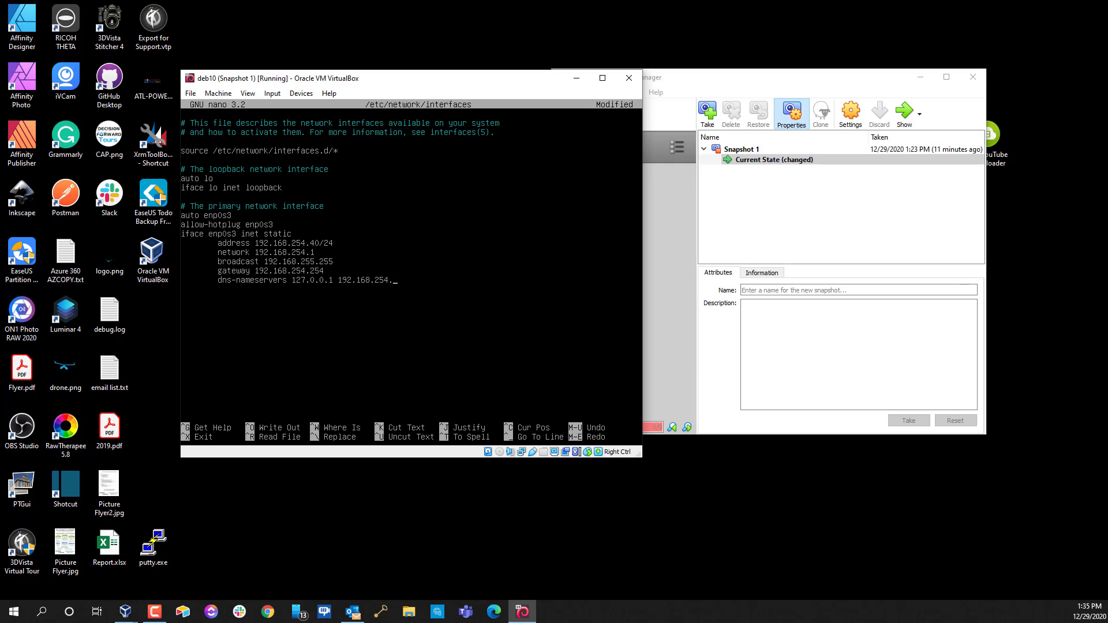
type("254 8.8.")
key("BackSpace")
key("BackSpace")
key("BackSpace")
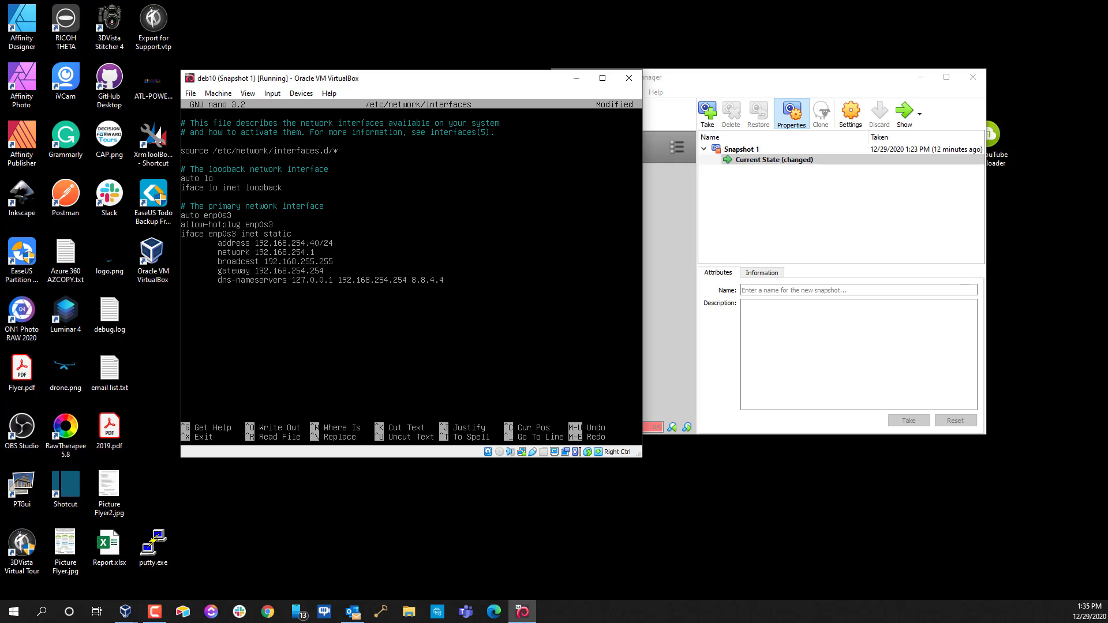
Save the static enp0s3 settings in /etc/network/interfaces and exit nano to the root prompt
key("ctrl+x")
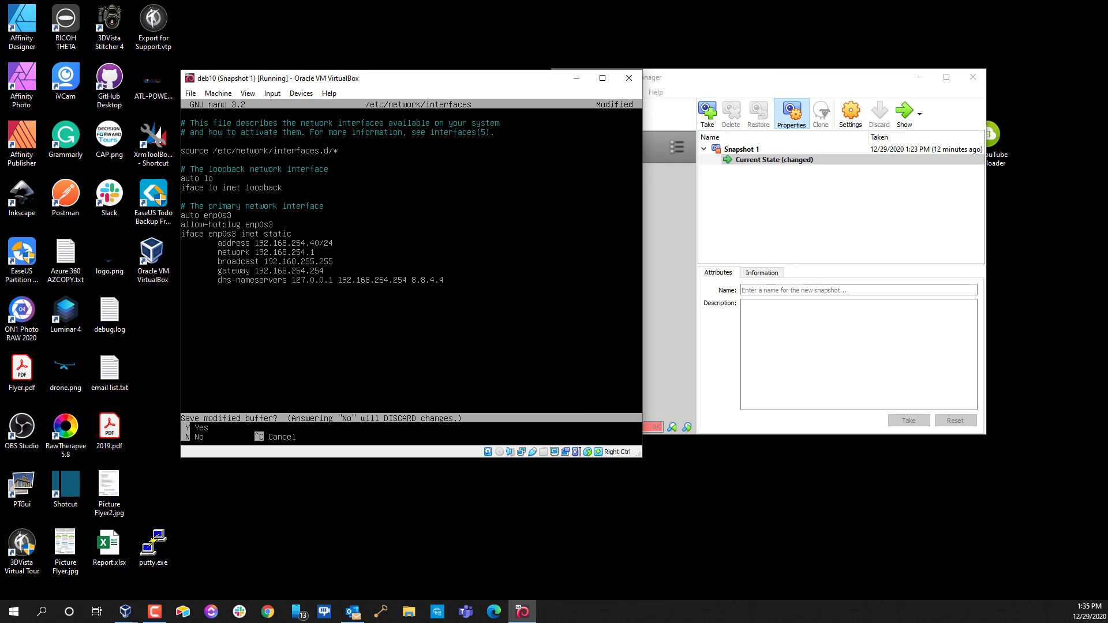
key("y")
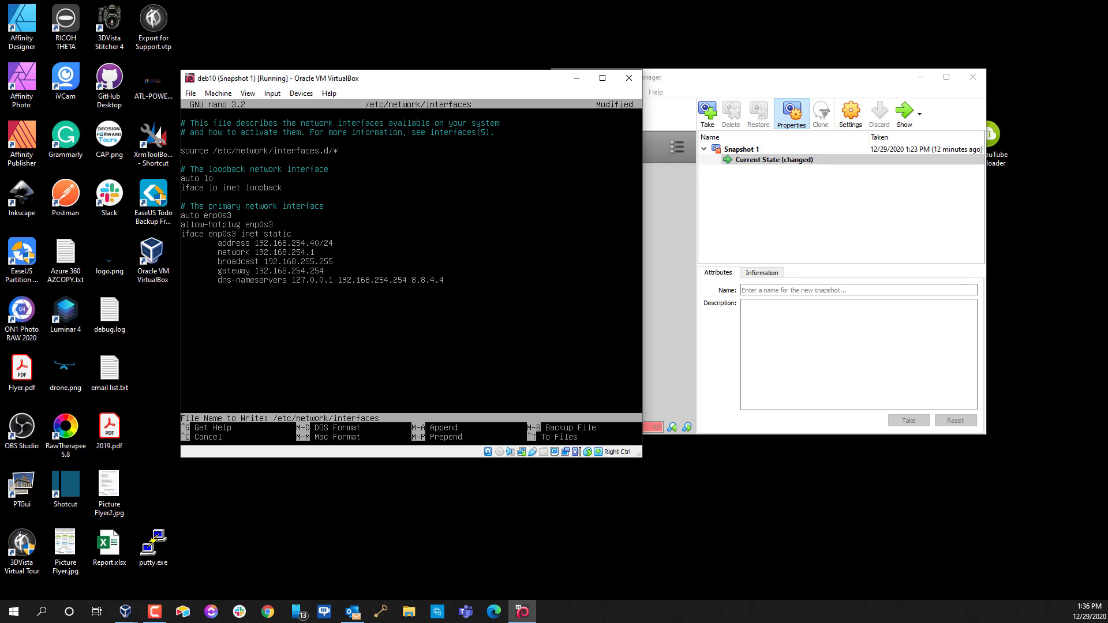
key("Return")
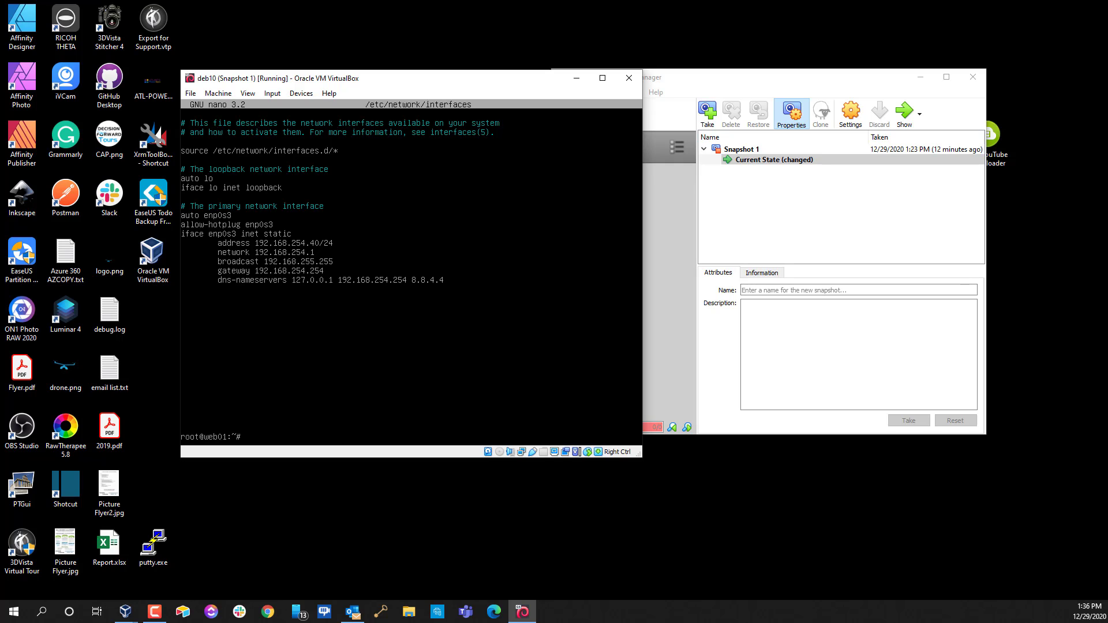
Clear the screen, confirm ip addr still shows 192.168.254.63, then enter systemctl restart networking
type("clear")
key("Return")
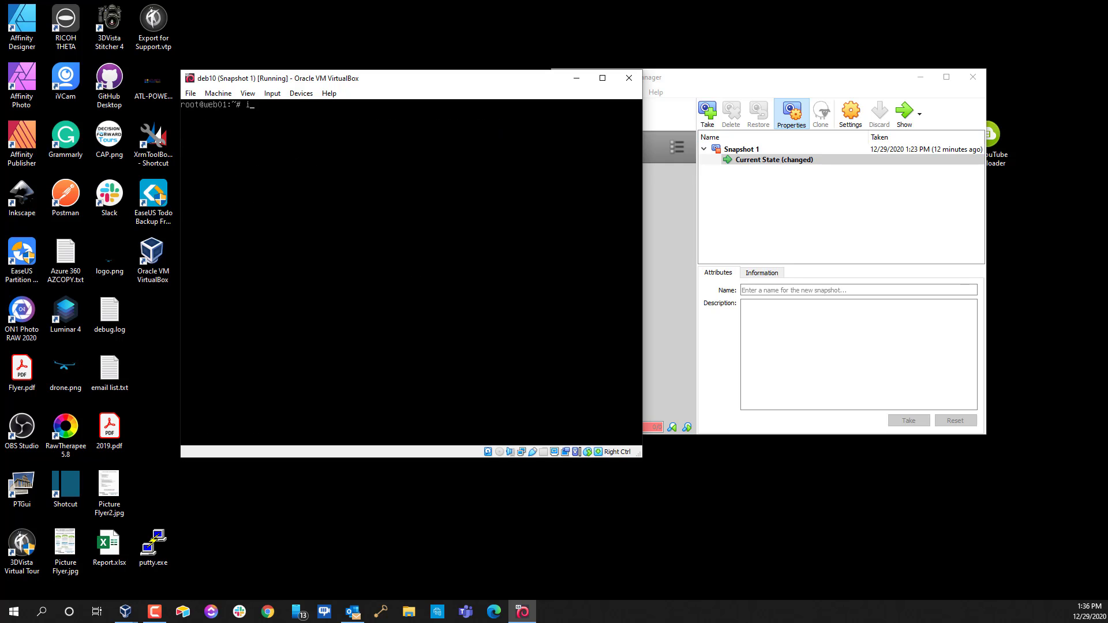
type("ip addr")
key("Tab")
key("Tab")
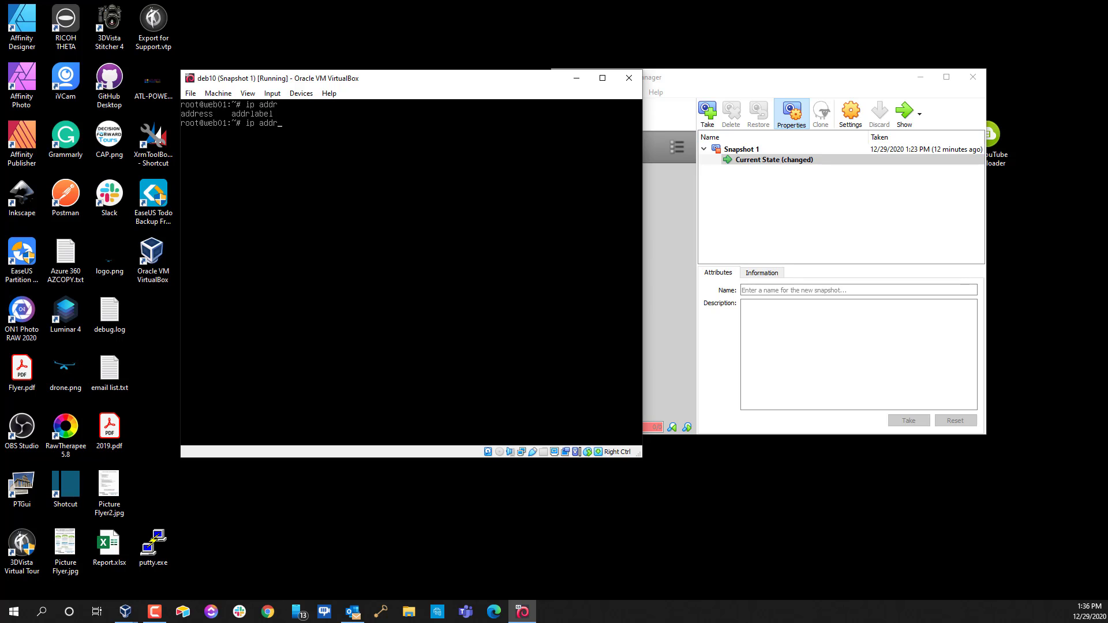
key("Return")
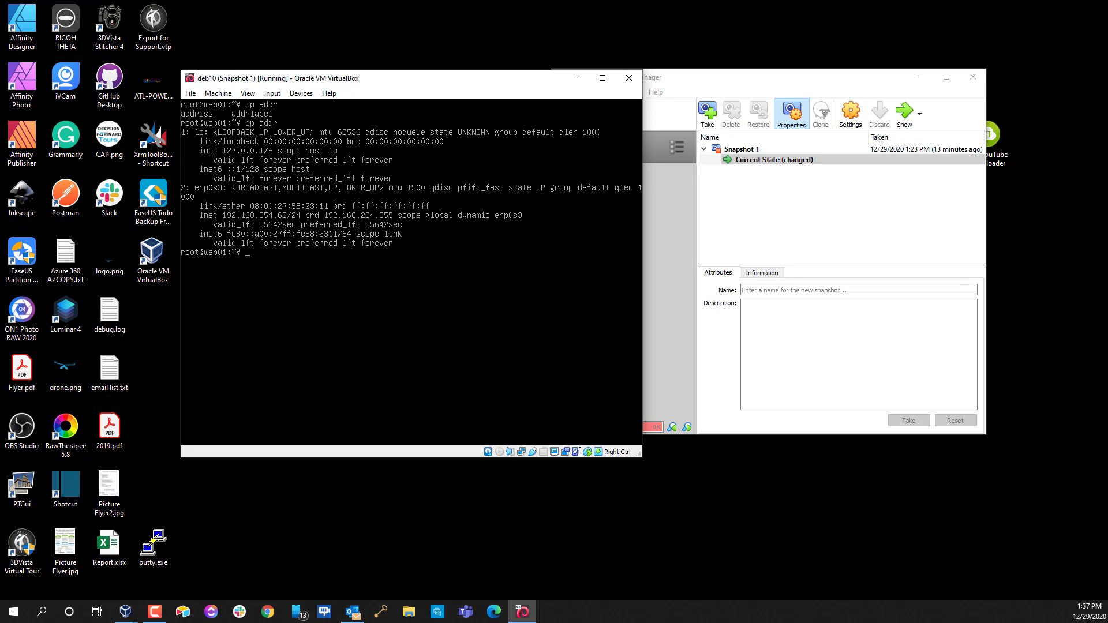
type("systemctl restar")
type("working")
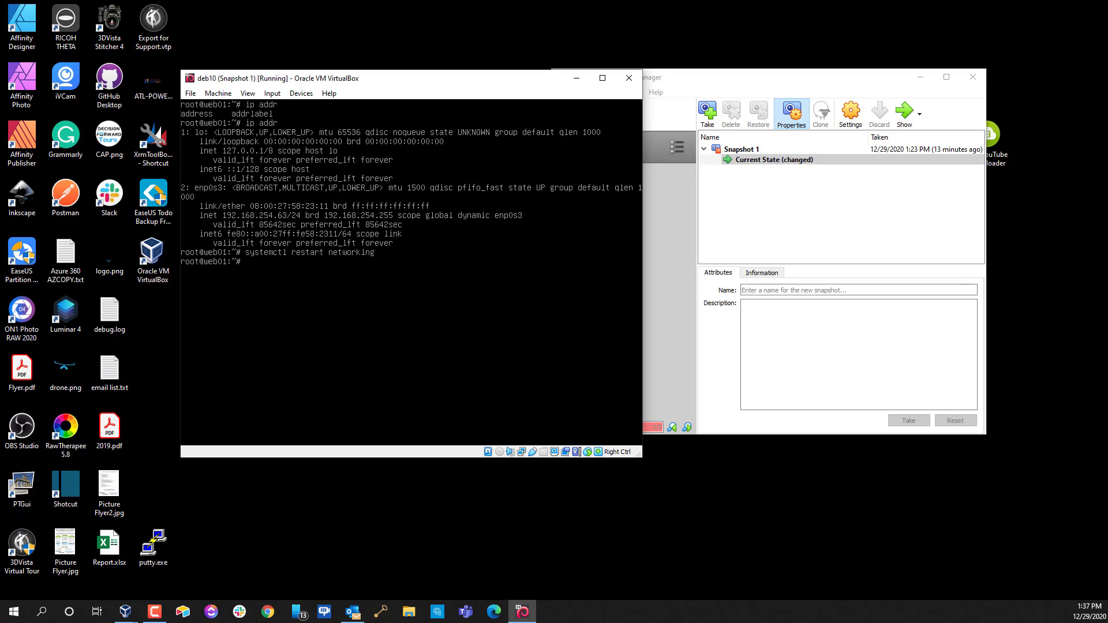
Rerun ip addr to confirm enp0s3 now holds the static 192.168.254.40/24 address
key("Up")
key("Up")
key("Return")
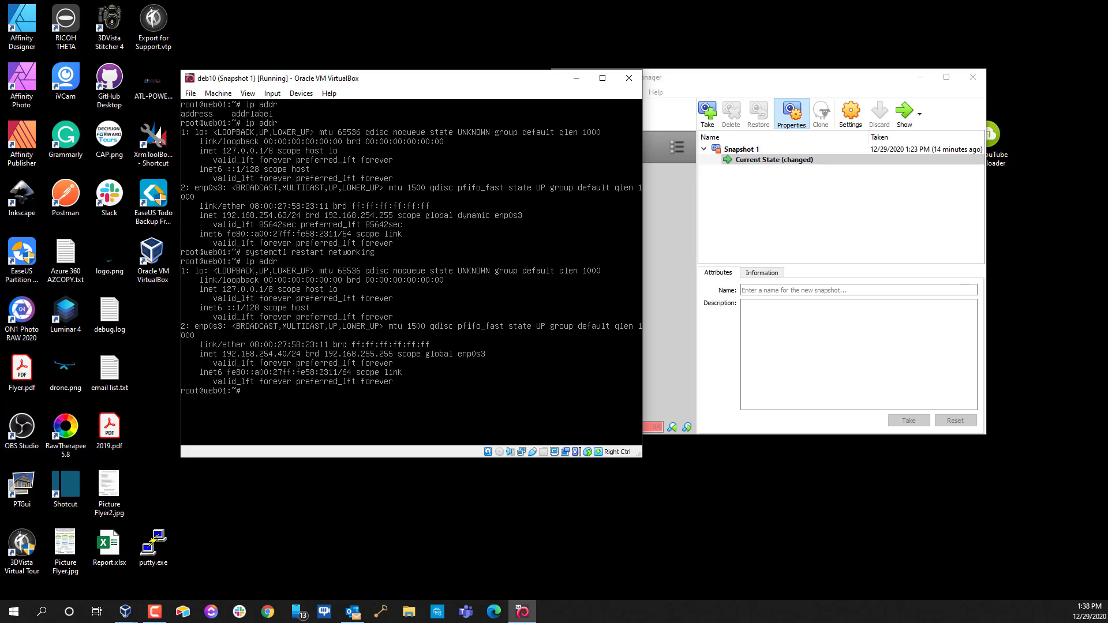
Start a nano command under /etc/ssh and list the matching SSH config files, including sshd_config
type("nano /etc/network/interfaces")
key("BackSpace")
key("BackSpace")
key("BackSpace")
key("BackSpace")
key("BackSpace")
key("BackSpace")
key("BackSpace")
key("BackSpace")
key("BackSpace")
key("BackSpace")
key("BackSpace")
key("BackSpace")
key("BackSpace")
key("BackSpace")
key("BackSpace")
key("BackSpace")
key("BackSpace")
key("BackSpace")
type("ssh/ssh")
key("Tab")
key("Tab")
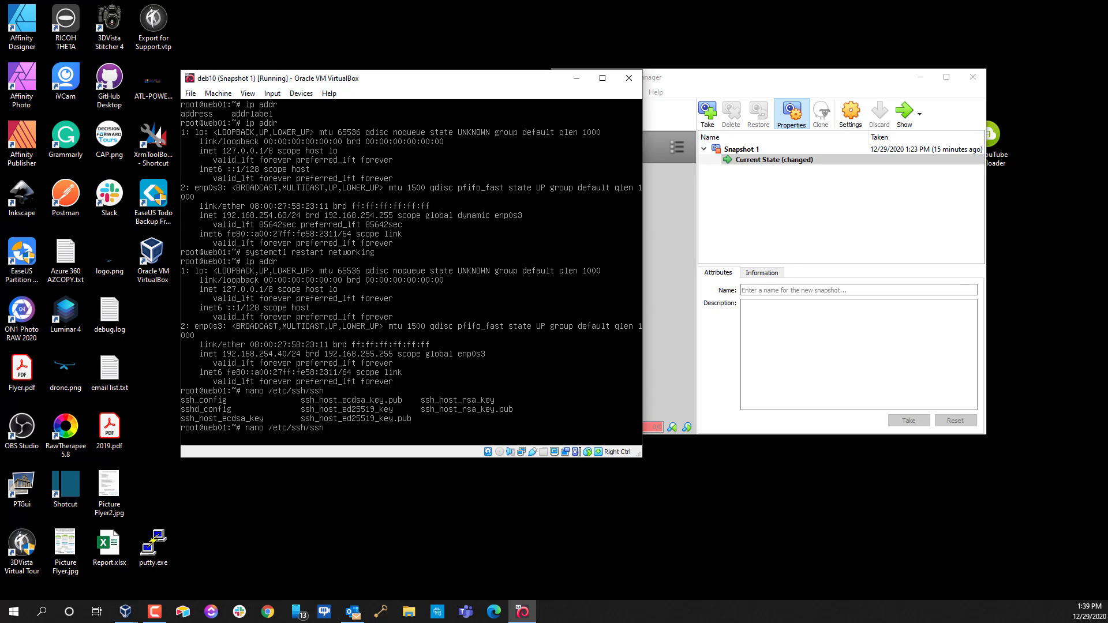
Open /etc/ssh/sshd_config in nano
key("BackSpace")
type("hd_")
key("Tab")
key("Return")
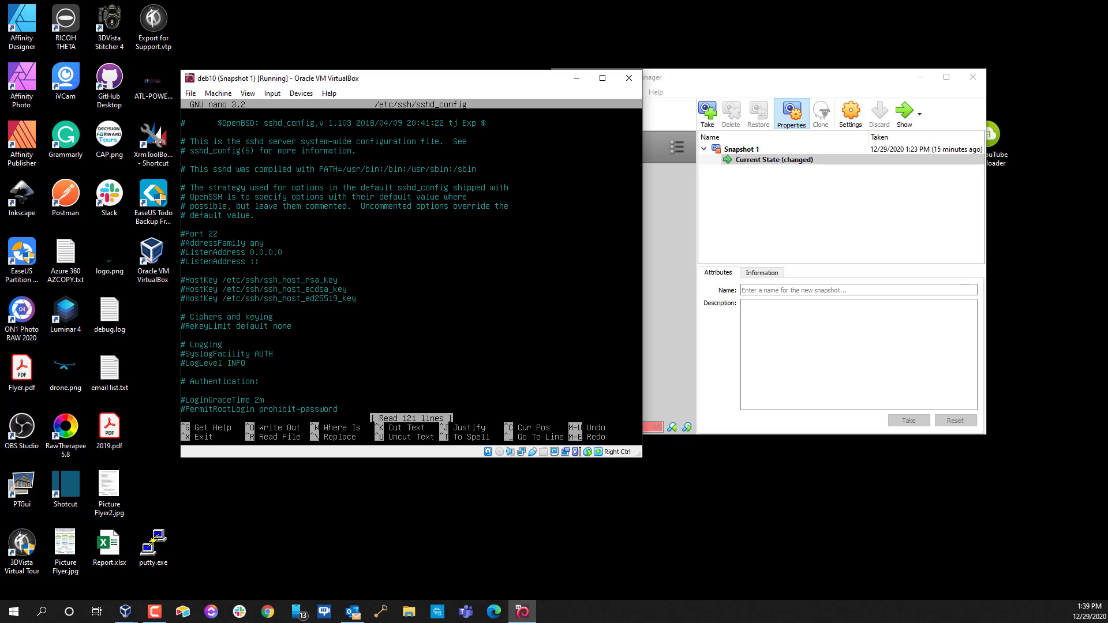
Uncomment the PermitRootLogin line and change its value to yes
key("Down")
key("Down")
key("Down")
key("Down")
key("Down")
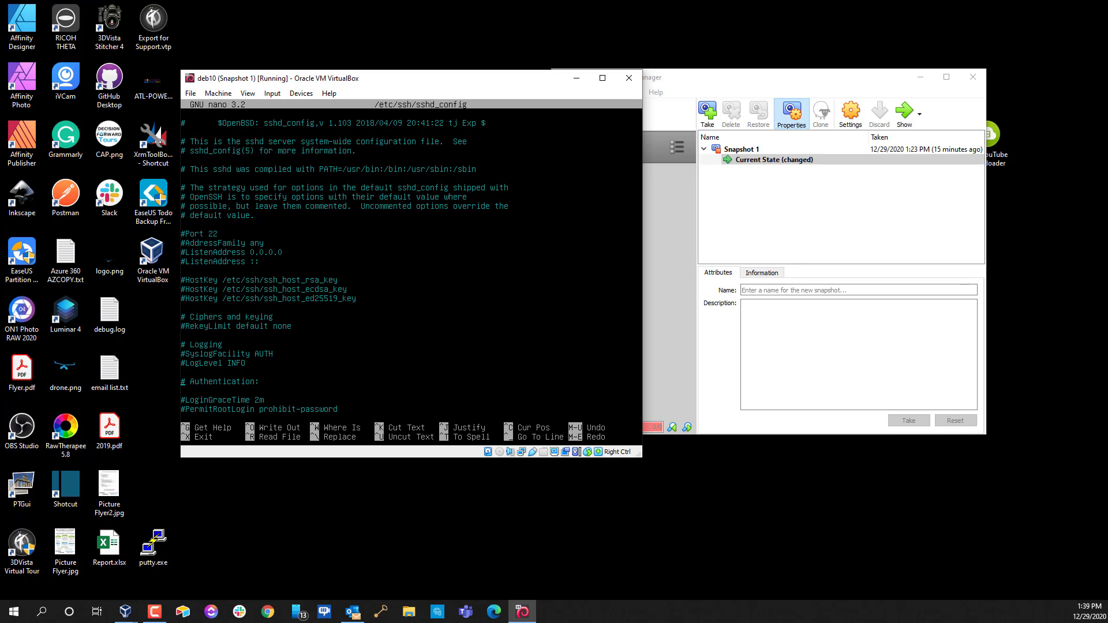
key("shift+Right")
key("shift+Right")
key("shift+Right")
key("shift+Right")
key("shift+Right")
key("shift+Right")
key("shift+Right")
key("shift+Right")
key("shift+Right")
key("shift+Right")
key("shift+Right")
key("shift+Right")
key("shift+Right")
key("shift+Right")
key("shift+Right")
key("shift+Right")
key("shift+Right")
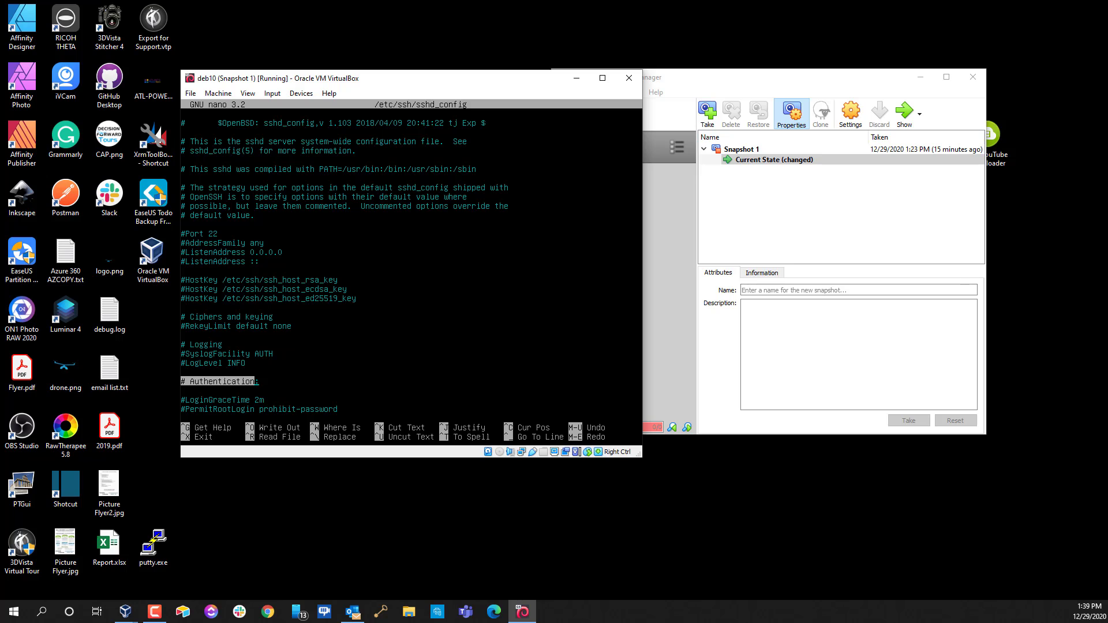
key("Down")
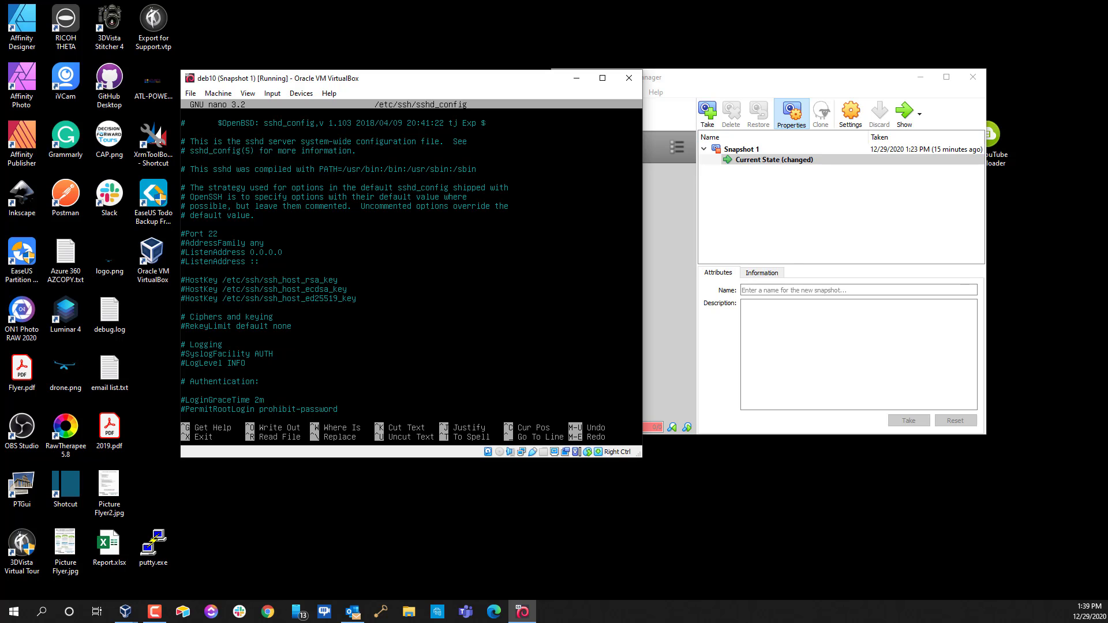
key("shift+End")
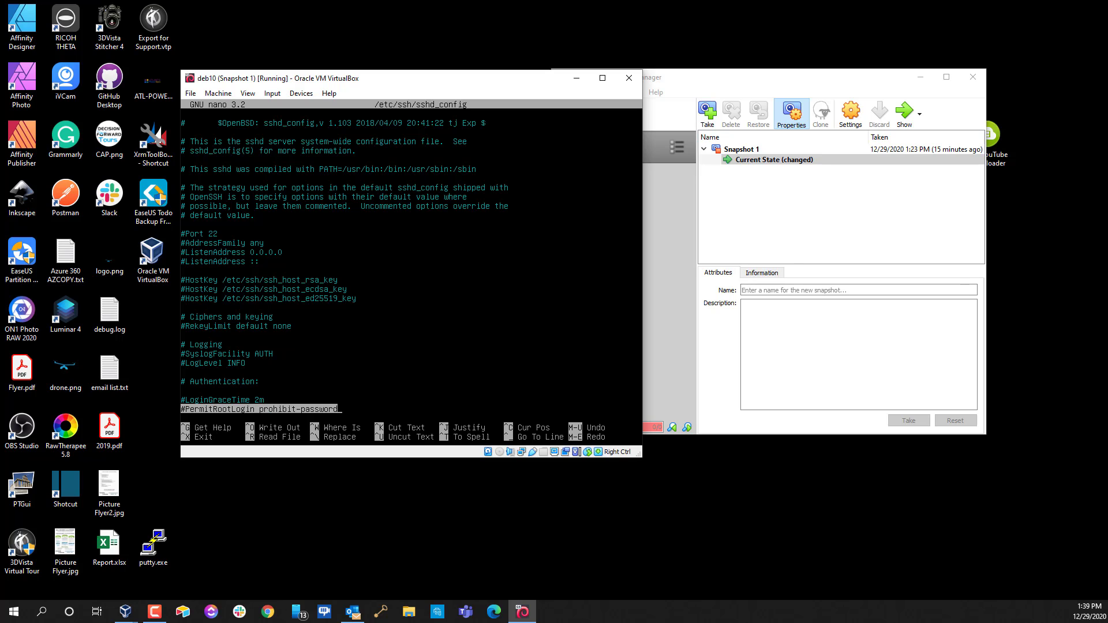
key("Down")
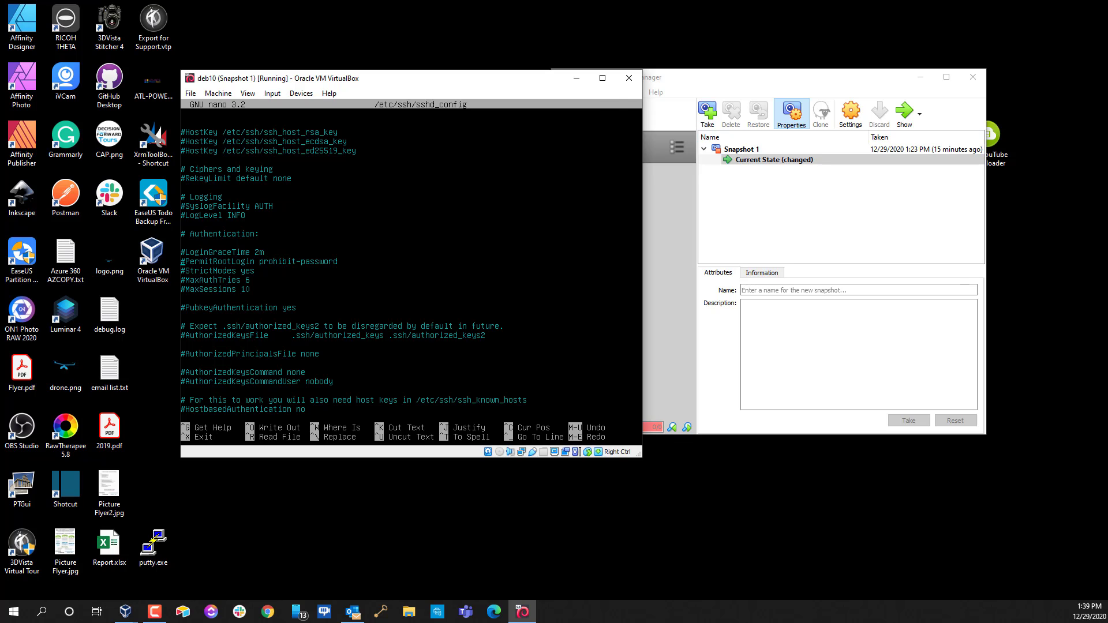
key("Delete")
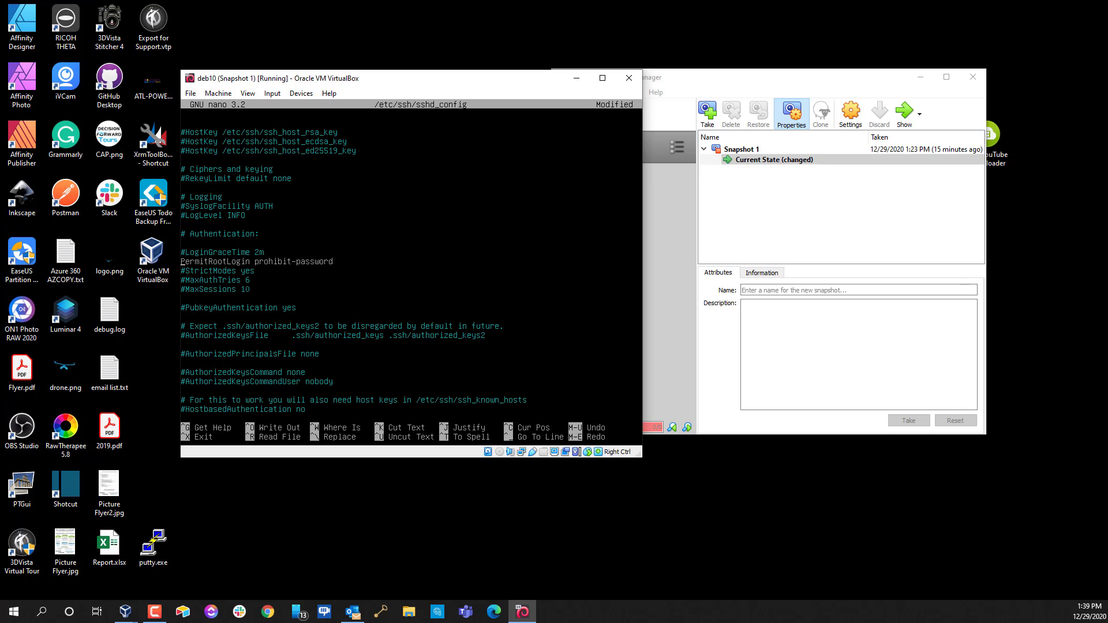
key("BackSpace")
key("BackSpace")
key("BackSpace")
key("BackSpace")
key("BackSpace")
key("BackSpace")
key("BackSpace")
key("BackSpace")
key("BackSpace")
key("BackSpace")
key("BackSpace")
key("BackSpace")
key("BackSpace")
key("BackSpace")
type("y")
Save sshd_config and return to the root prompt
key("ctrl+c")
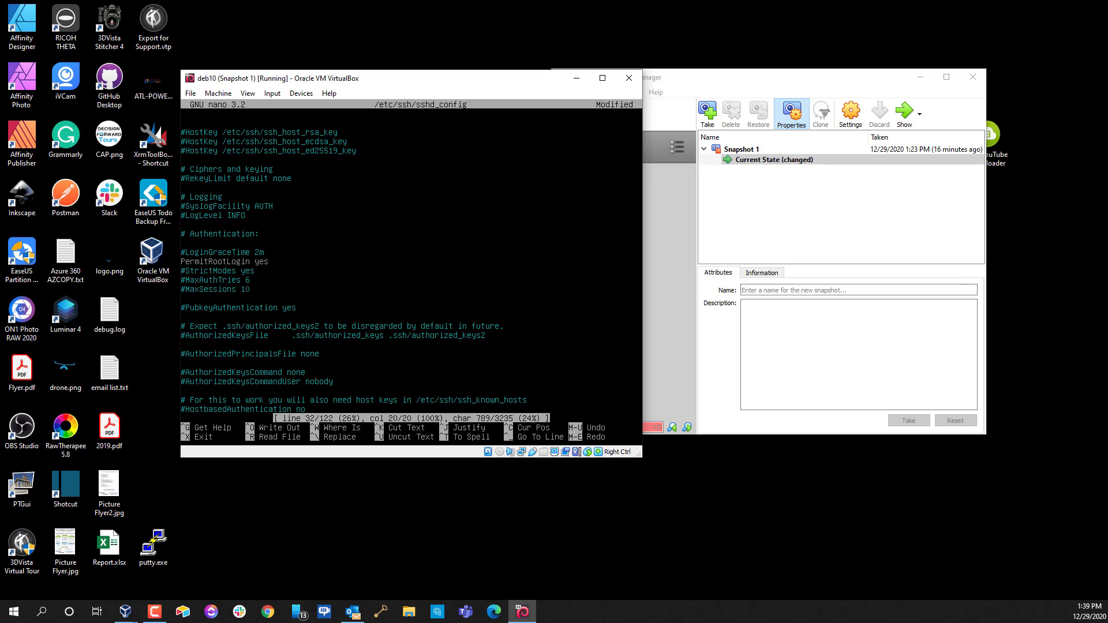
key("ctrl+x")
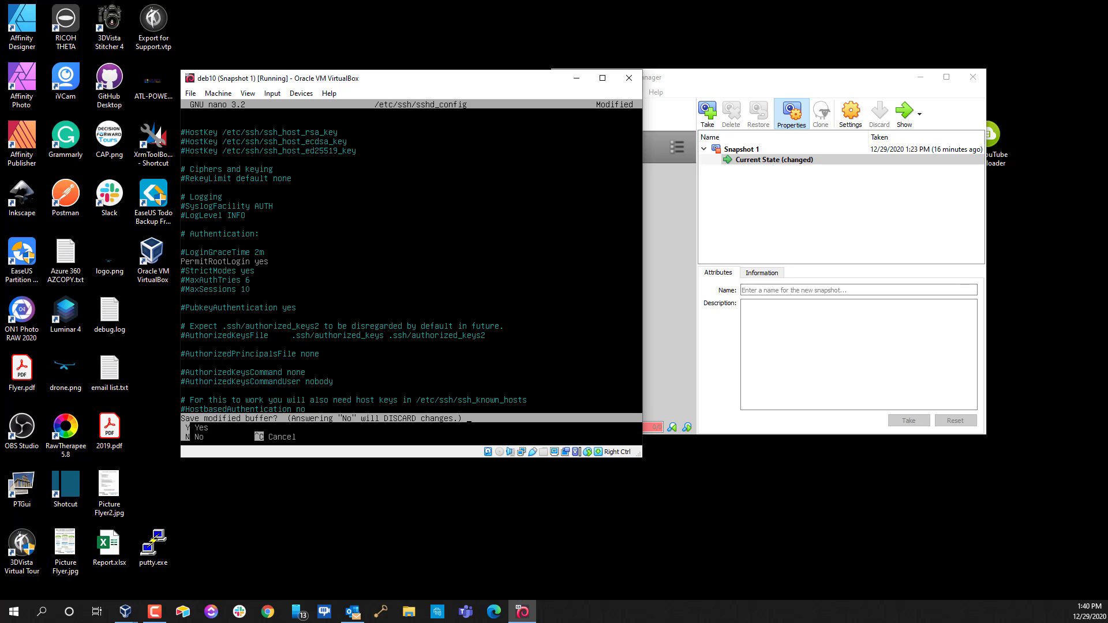
key("y")
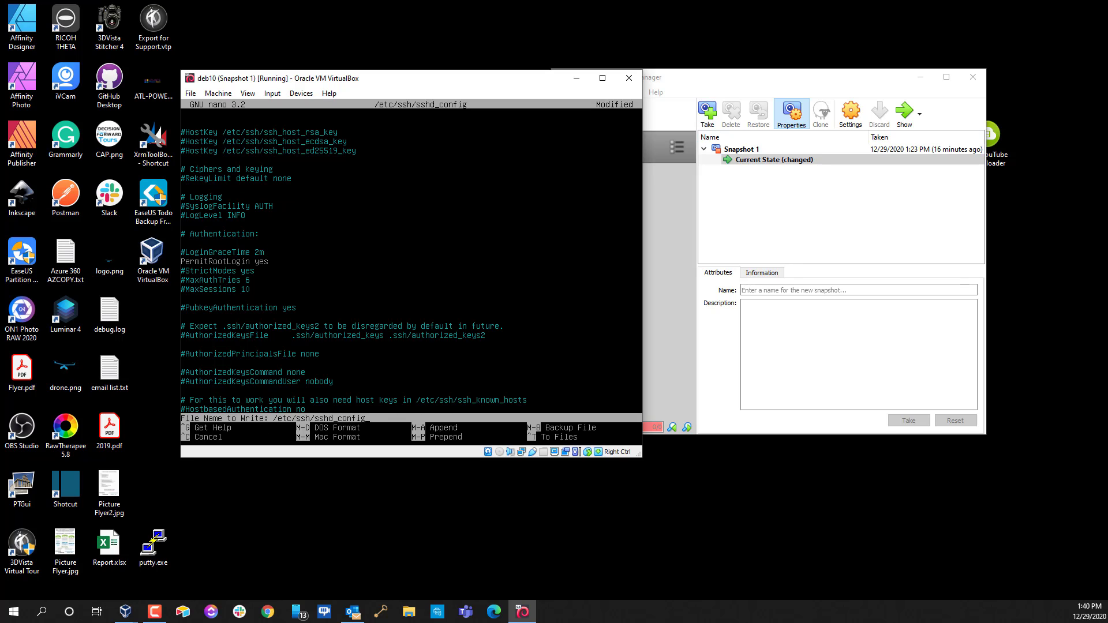
key("Return")
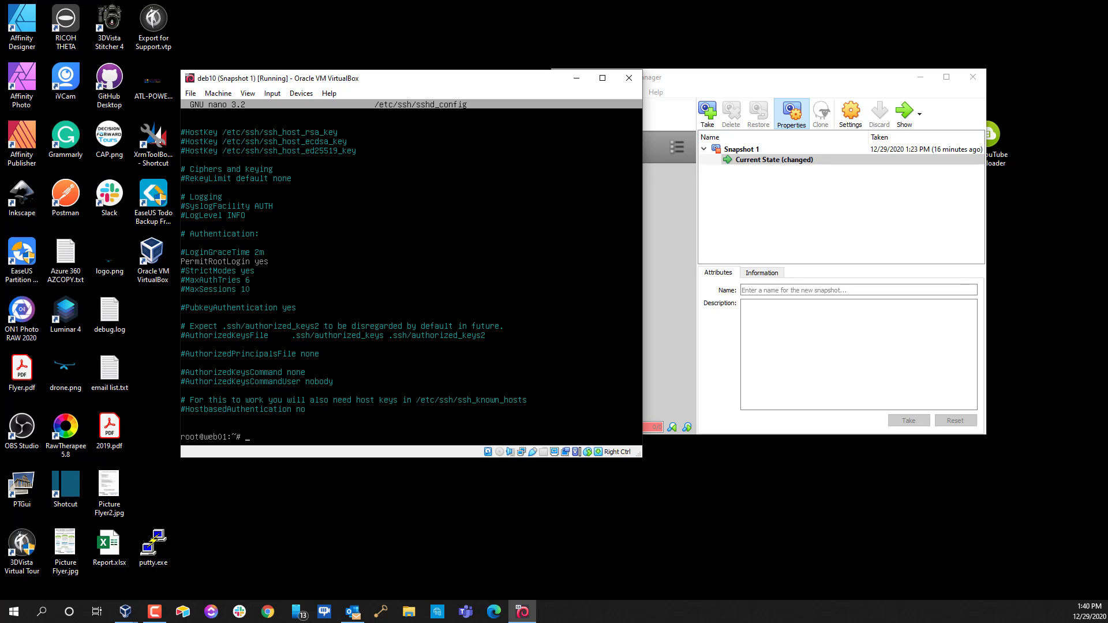
Edit the recalled restart command to systemctl restart ssh and run it
key("Up")
key("Up")
key("Up")
key("BackSpace")
key("BackSpace")
key("BackSpace")
key("BackSpace")
key("BackSpace")
key("BackSpace")
key("BackSpace")
key("BackSpace")
key("BackSpace")
key("BackSpace")
type("sh")
key("BackSpace")
type("sh")
key("Return")
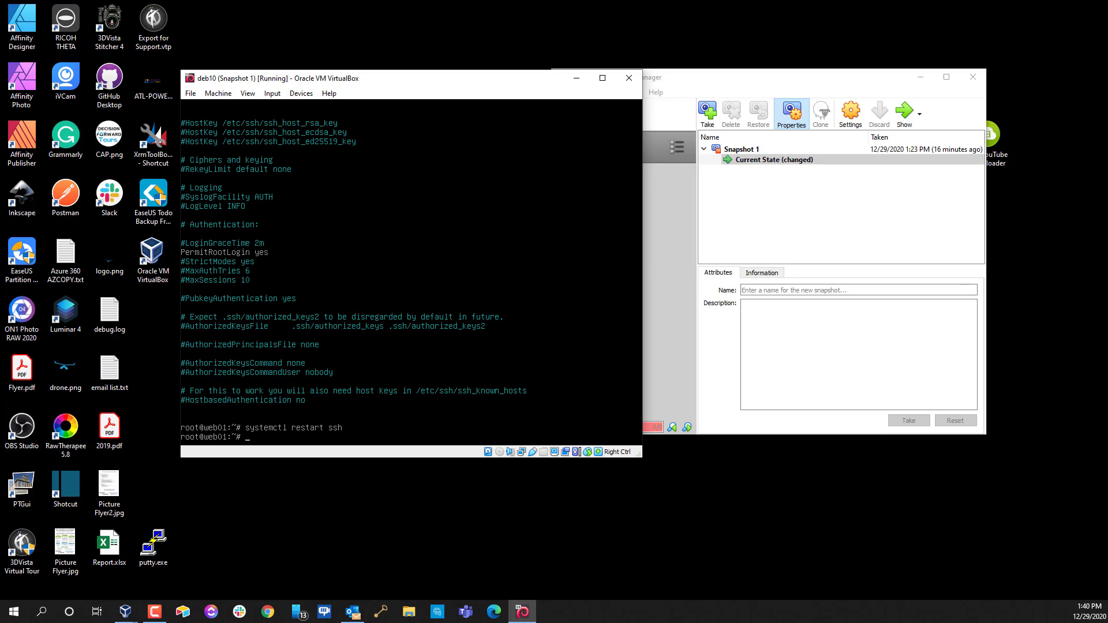
double_click(164, 541)
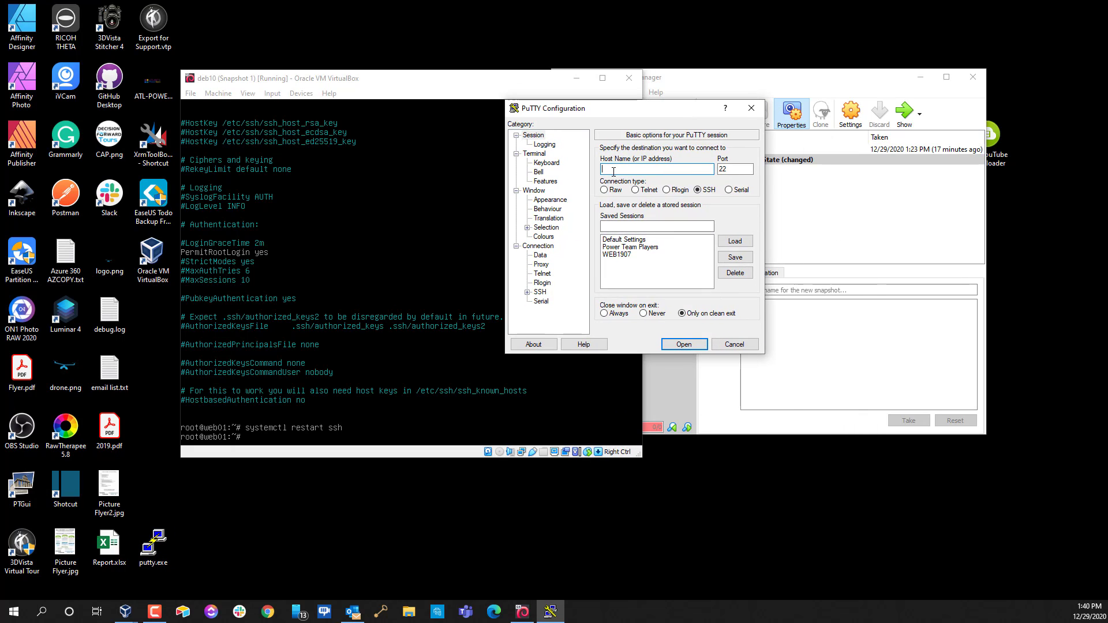
type("192.168.254.40")
key("Return")
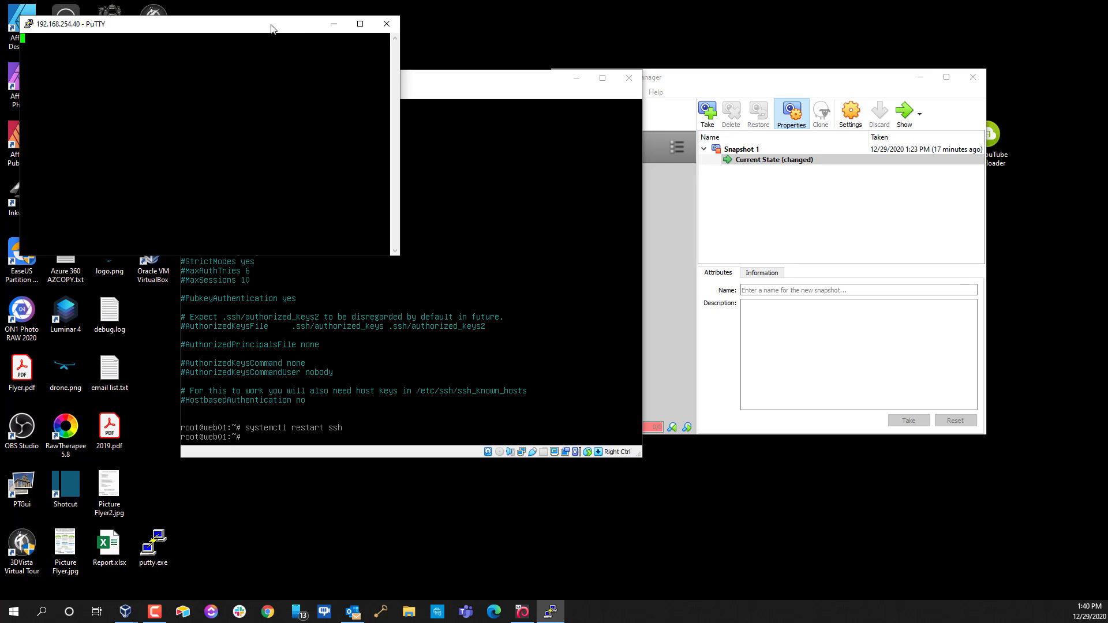
left_click_drag(272, 24, 816, 84)
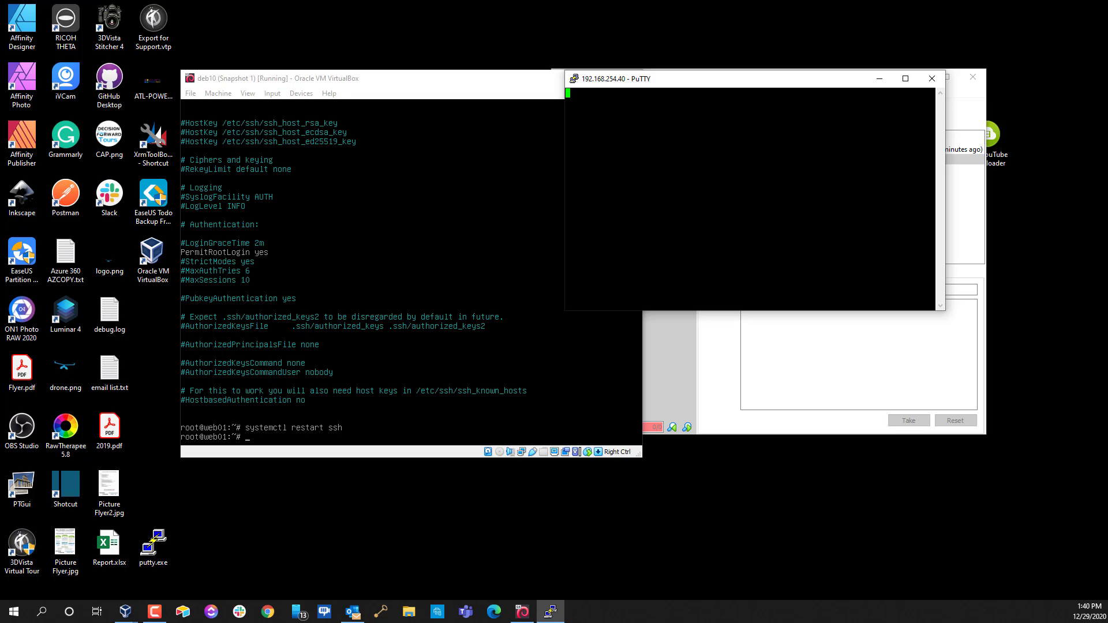
left_click(943, 86)
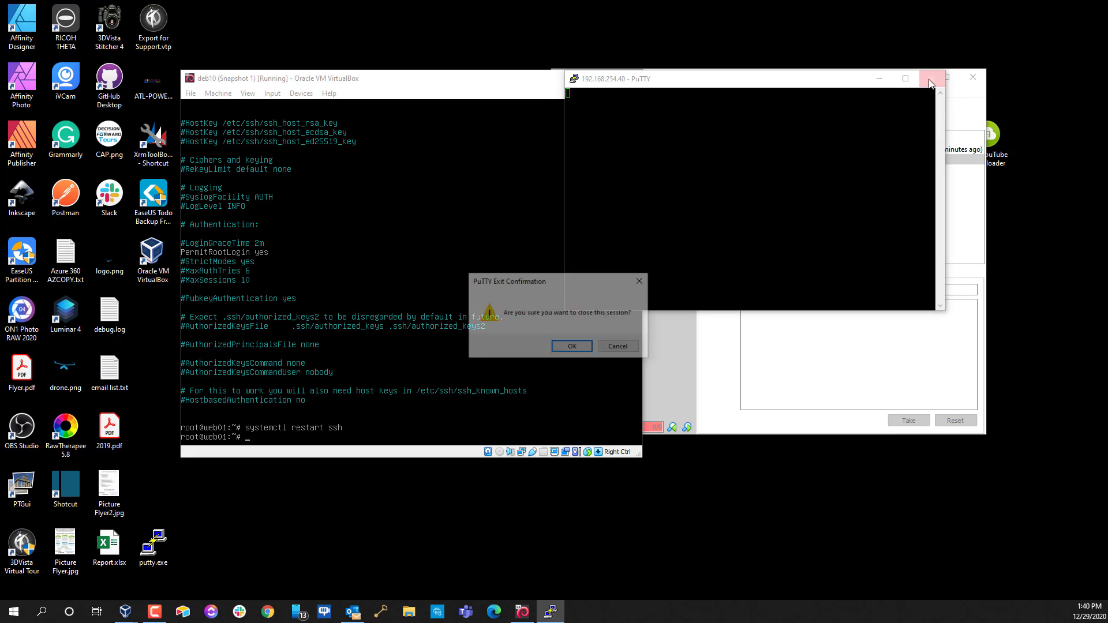
left_click(563, 349)
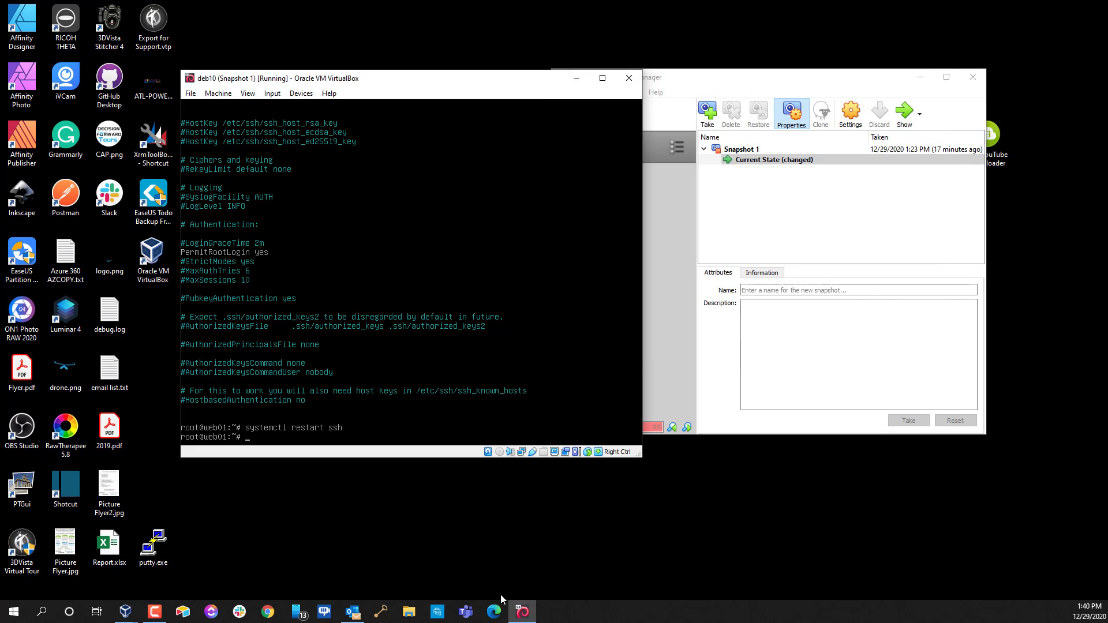
From a host Command Prompt, ping 192.168.254.40 (4/4 replies, 0% loss), then close the window
left_click(18, 615)
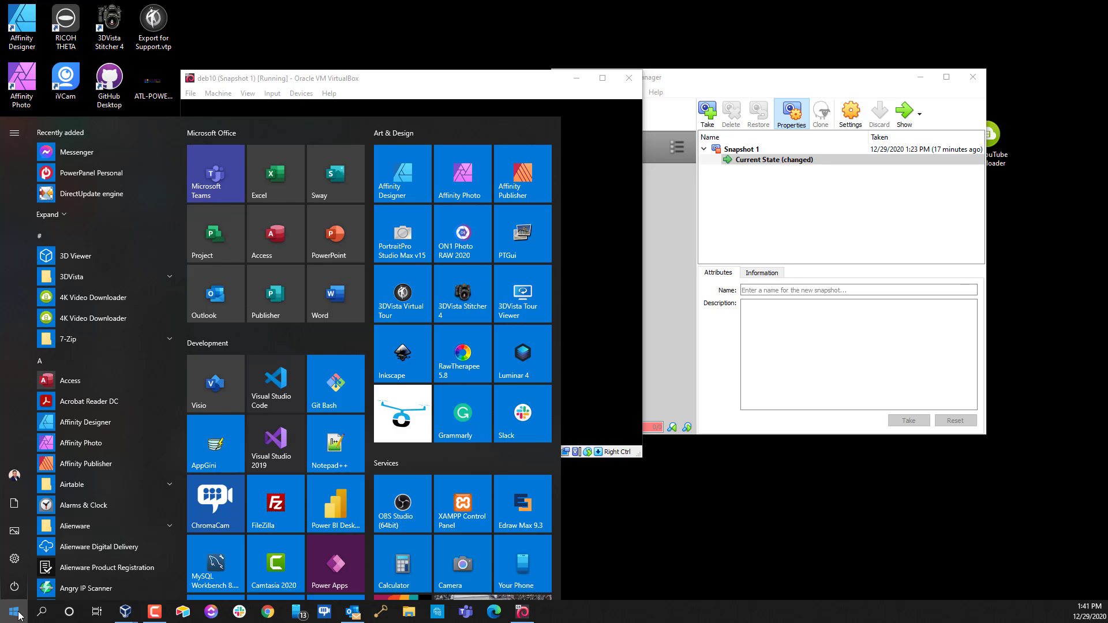
left_click(18, 615)
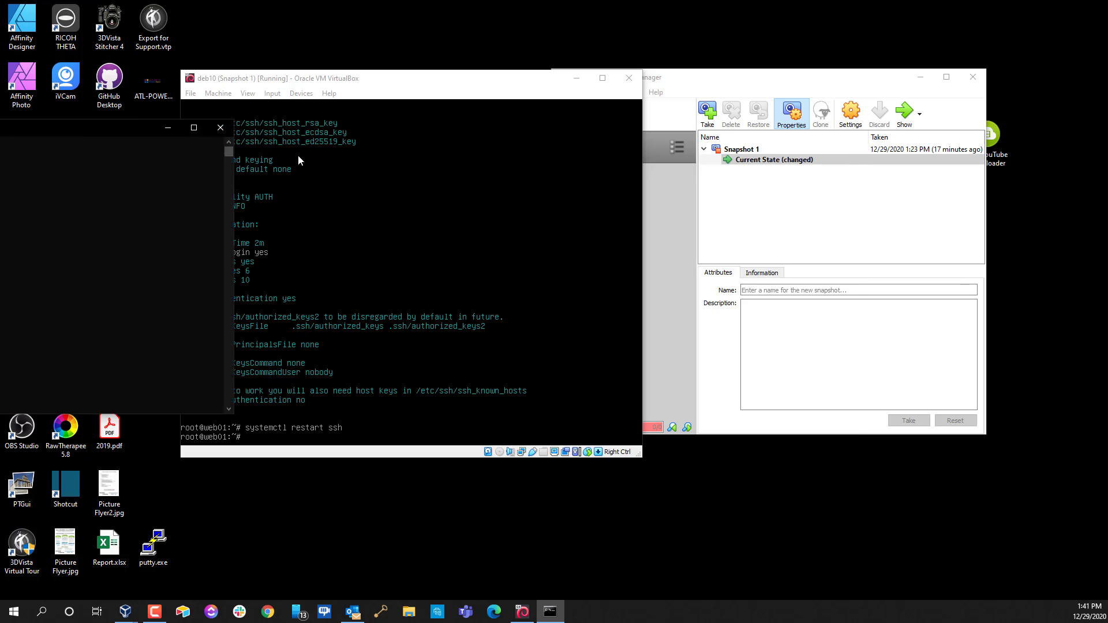
type("ping")
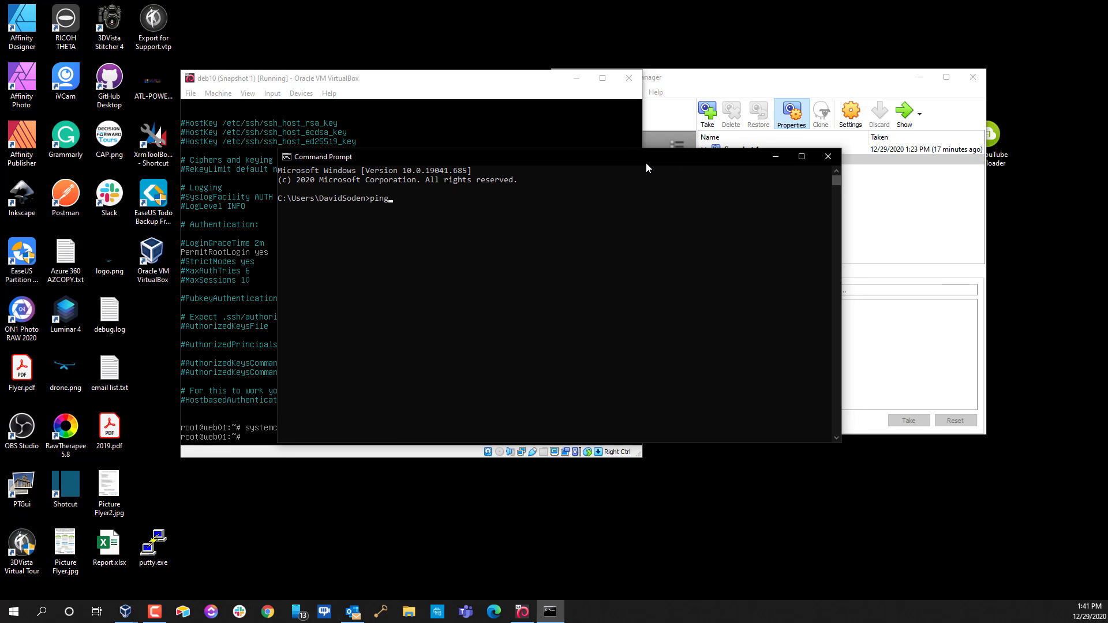
type(" 192.168.254.40")
key("Return")
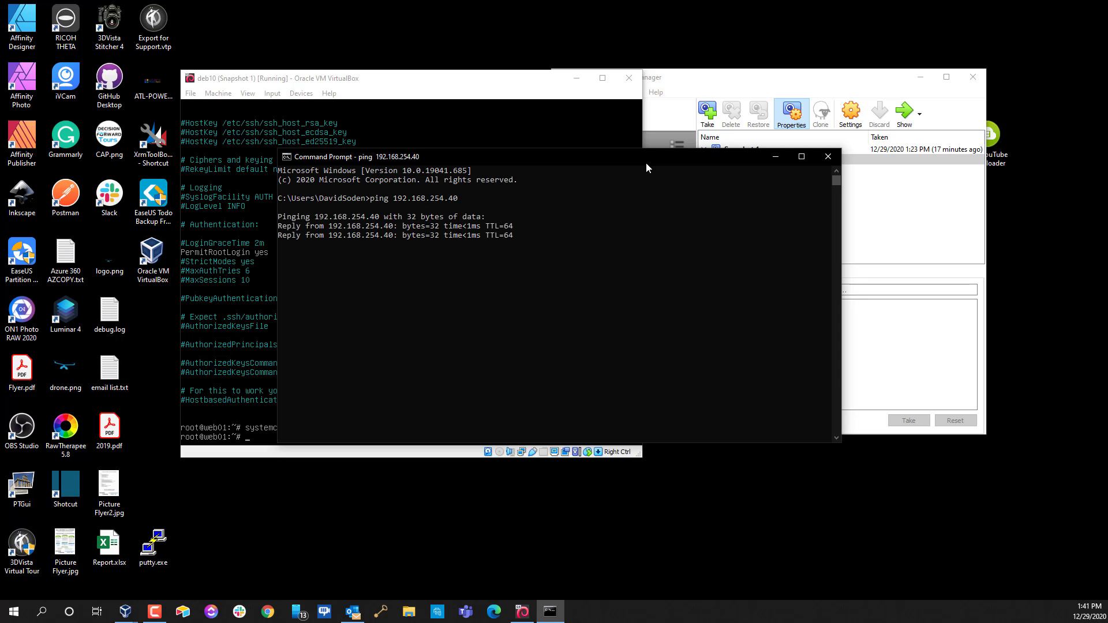
left_click_drag(643, 162, 880, 129)
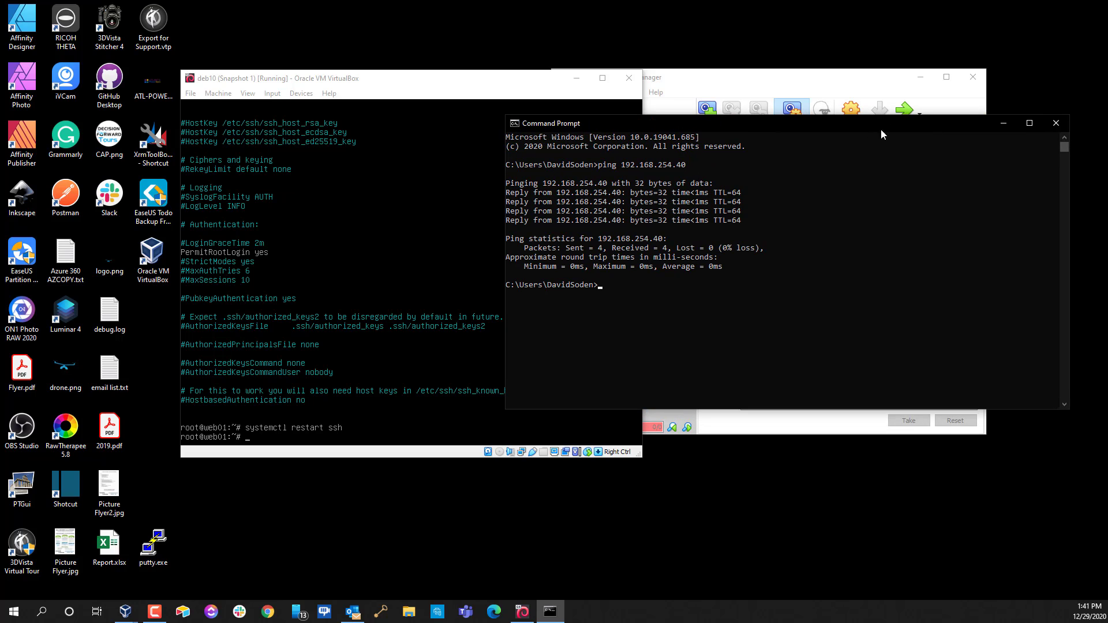
left_click(1055, 123)
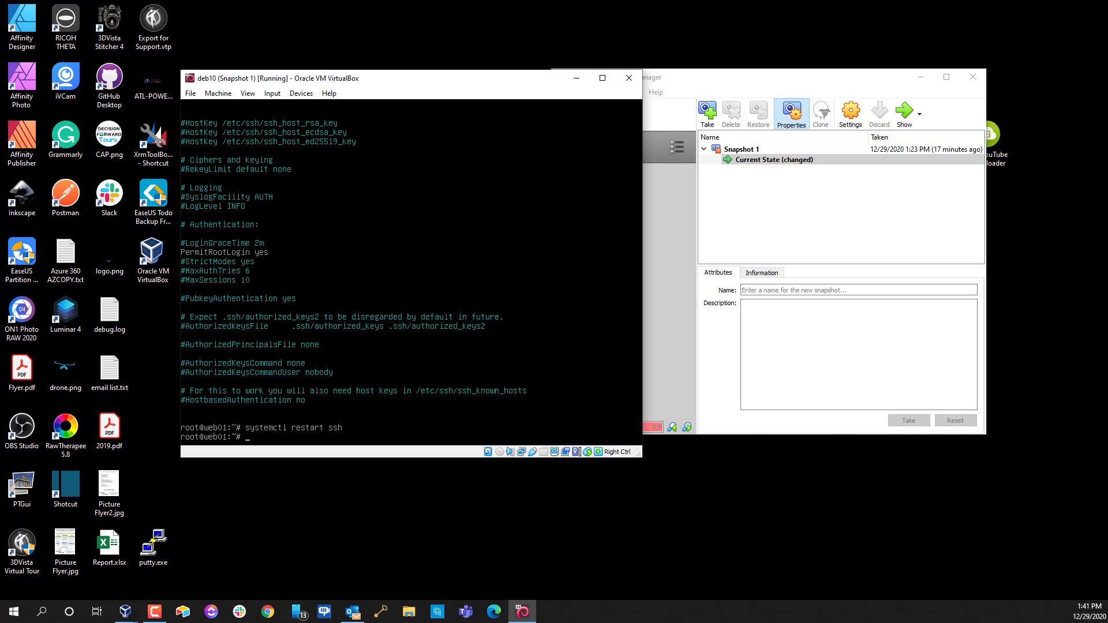
Ping the host at 192.168.254.50 from the VM, suspend it with Ctrl+Z, and clear the console
type("pin")
type("g 192.168.254.50")
key("Return")
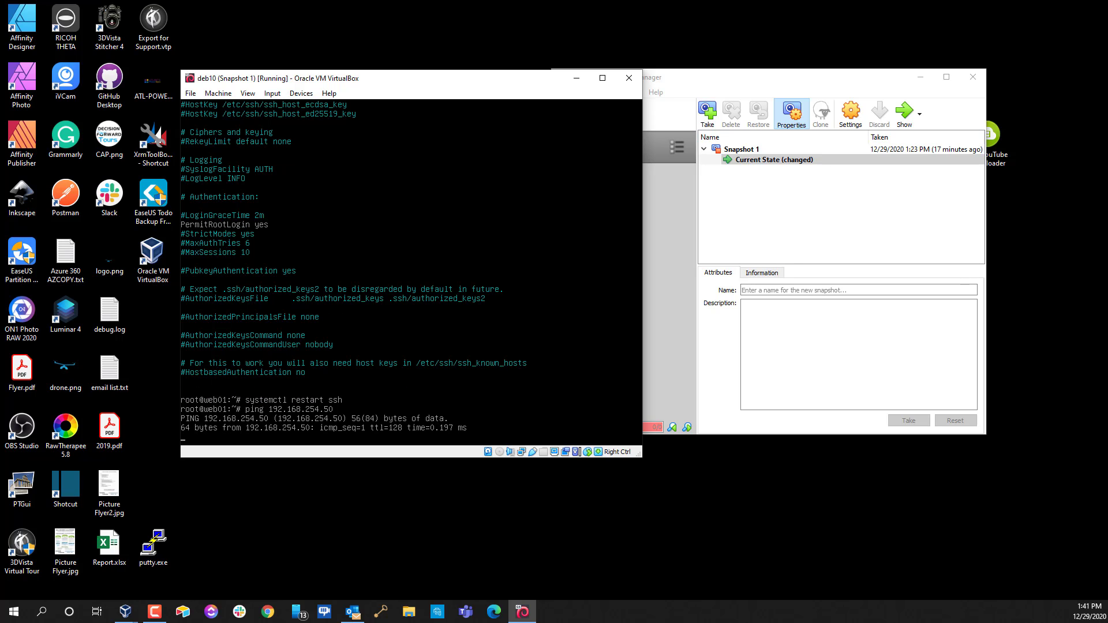
key("ctrl+x")
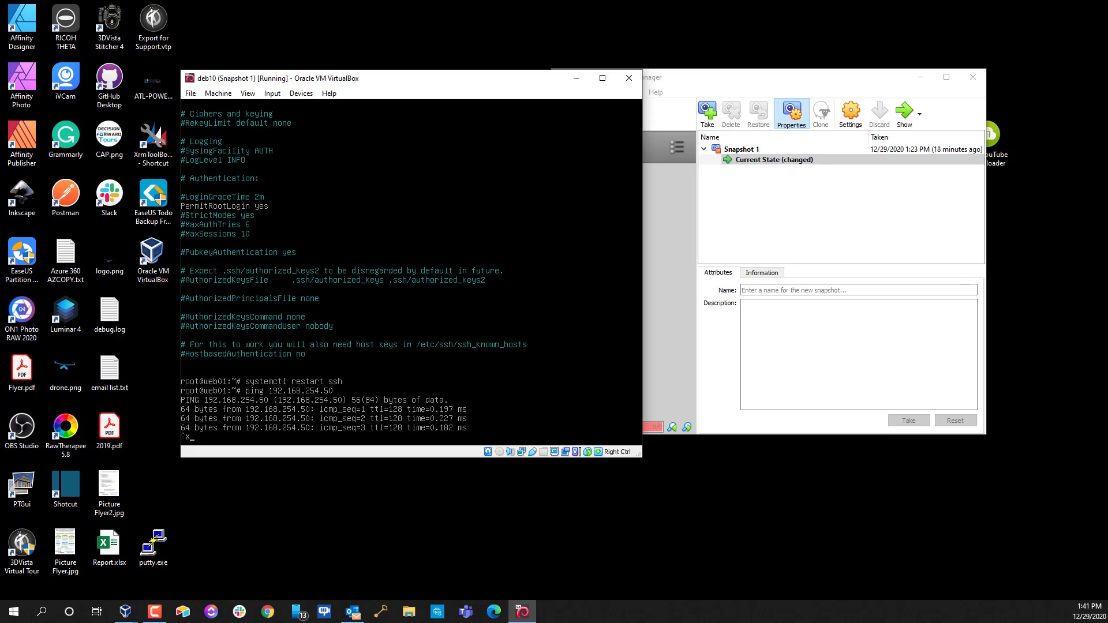
key("ctrl+z")
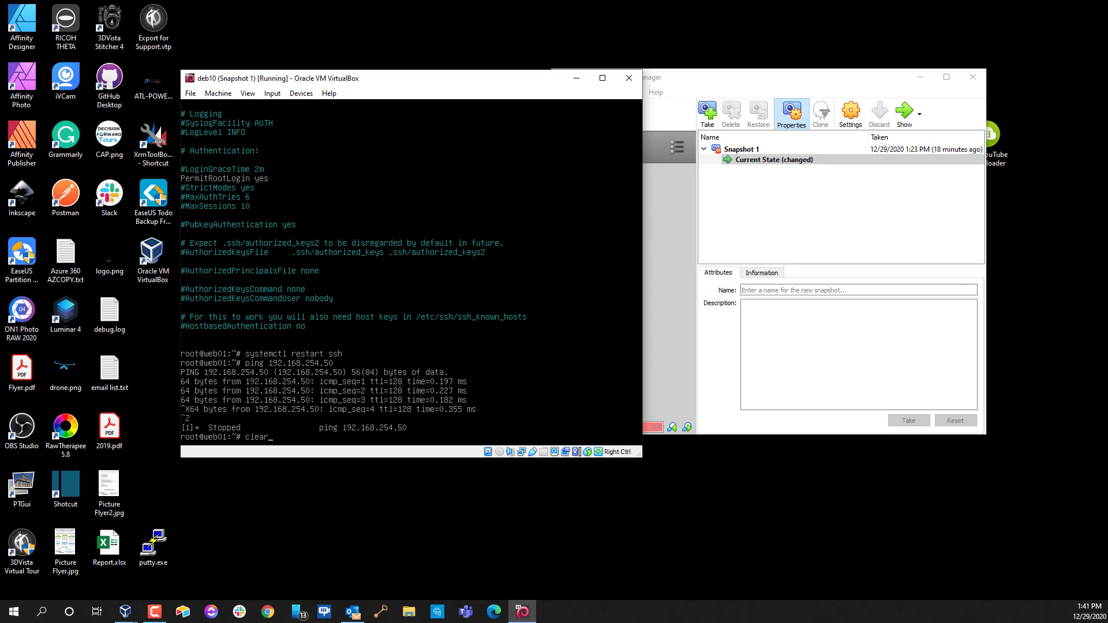
key("Return")
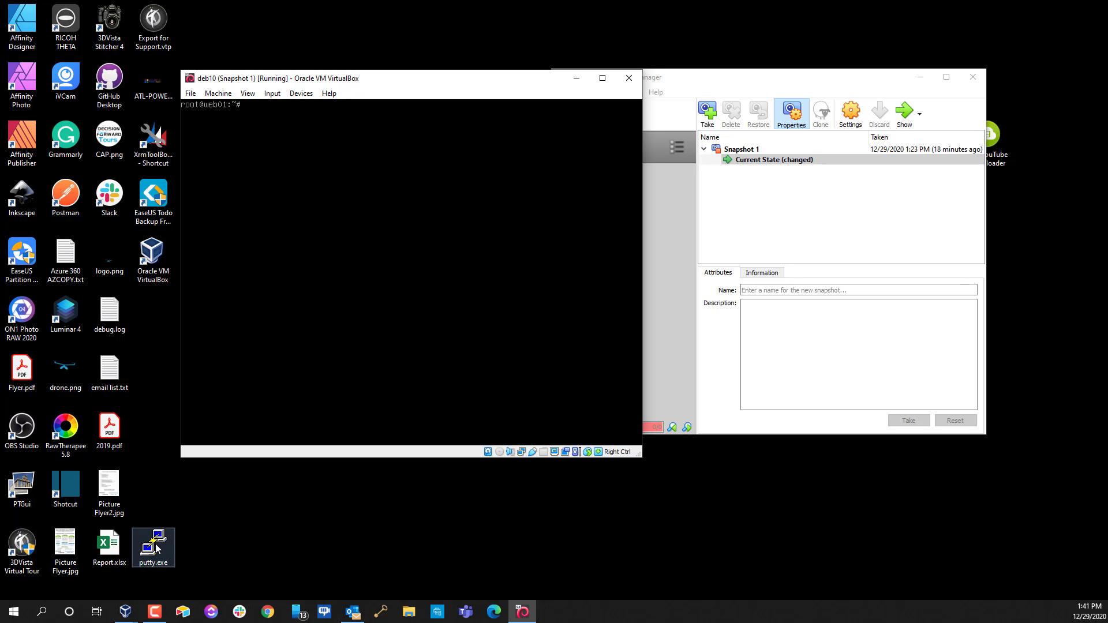
Open a PuTTY SSH connection to 192.168.254.40 and accept the server's host key
double_click(157, 548)
left_click_drag(323, 213, 767, 159)
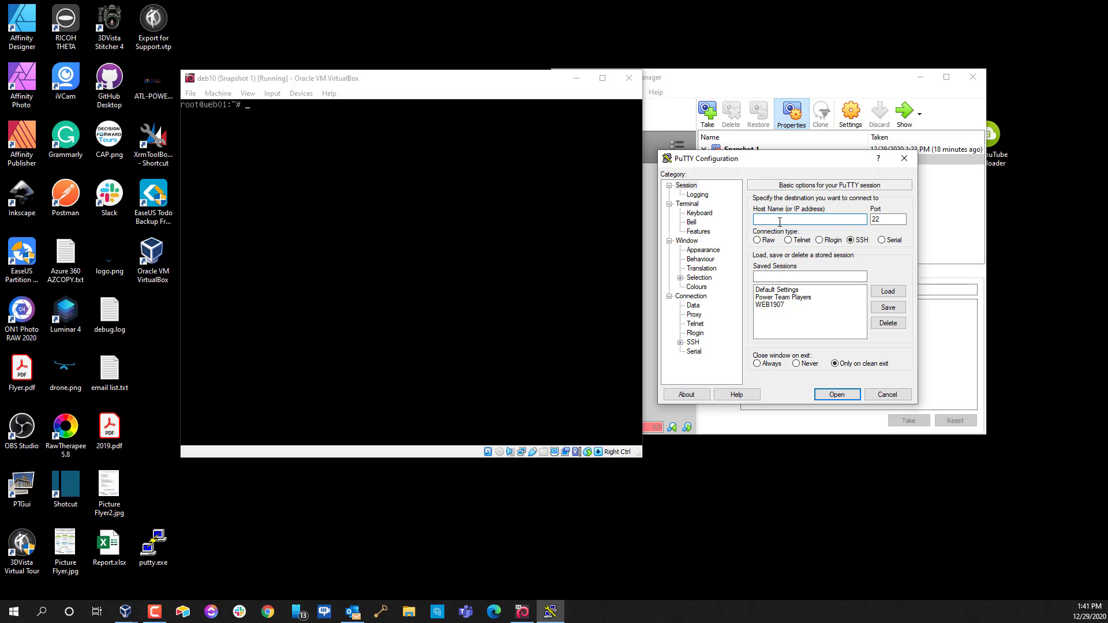
type("192.168.254.40")
left_click(852, 396)
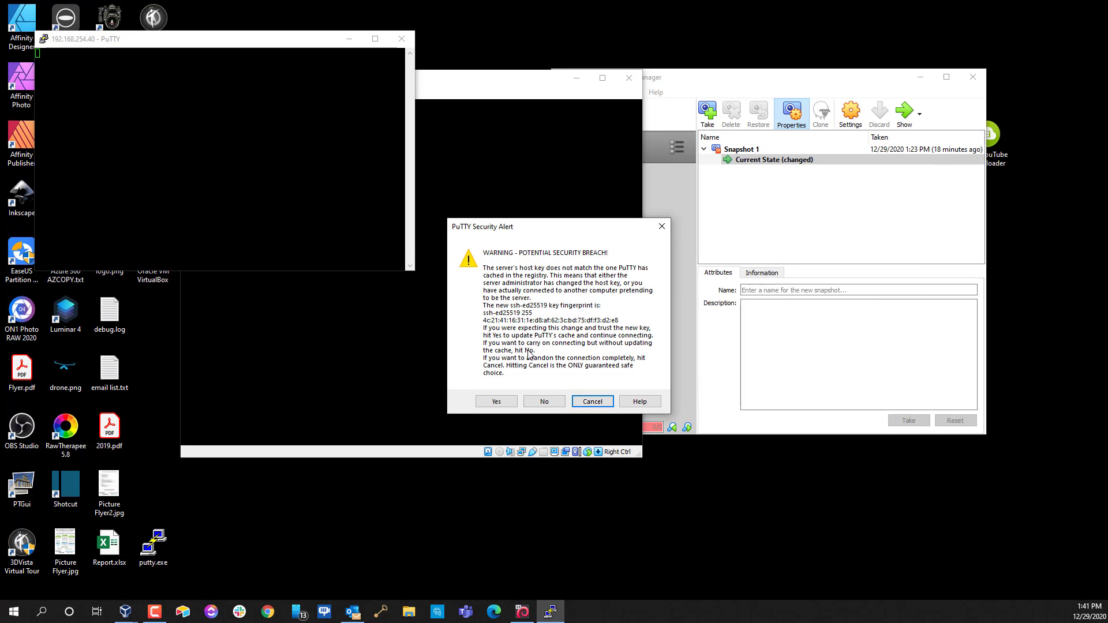
left_click(496, 401)
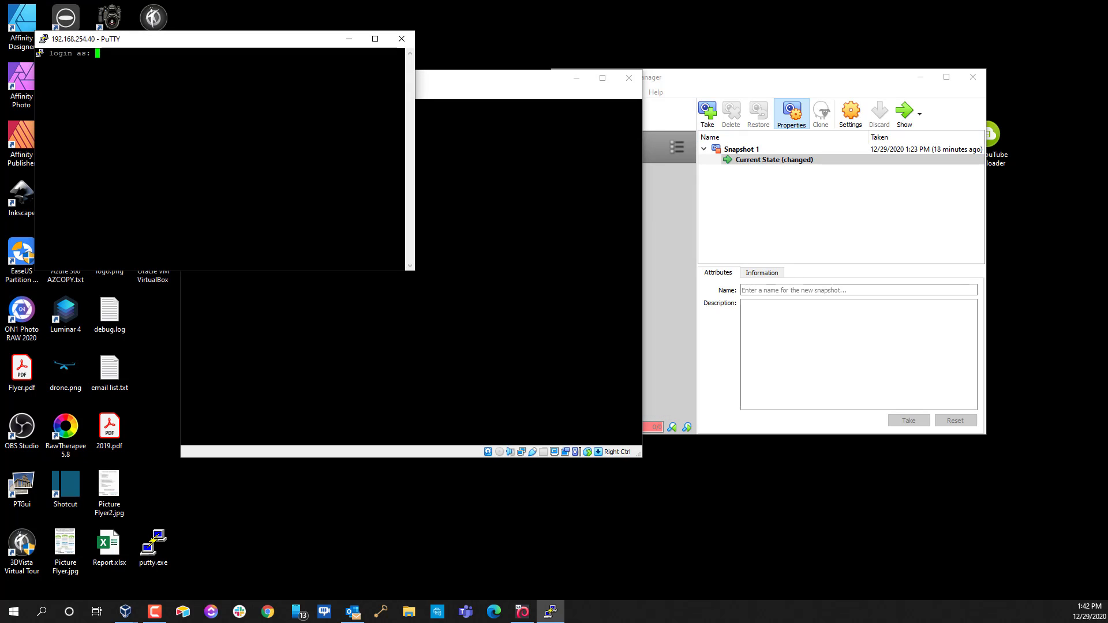
left_click_drag(251, 45, 594, 124)
Log in as root with the account password
type("demo")
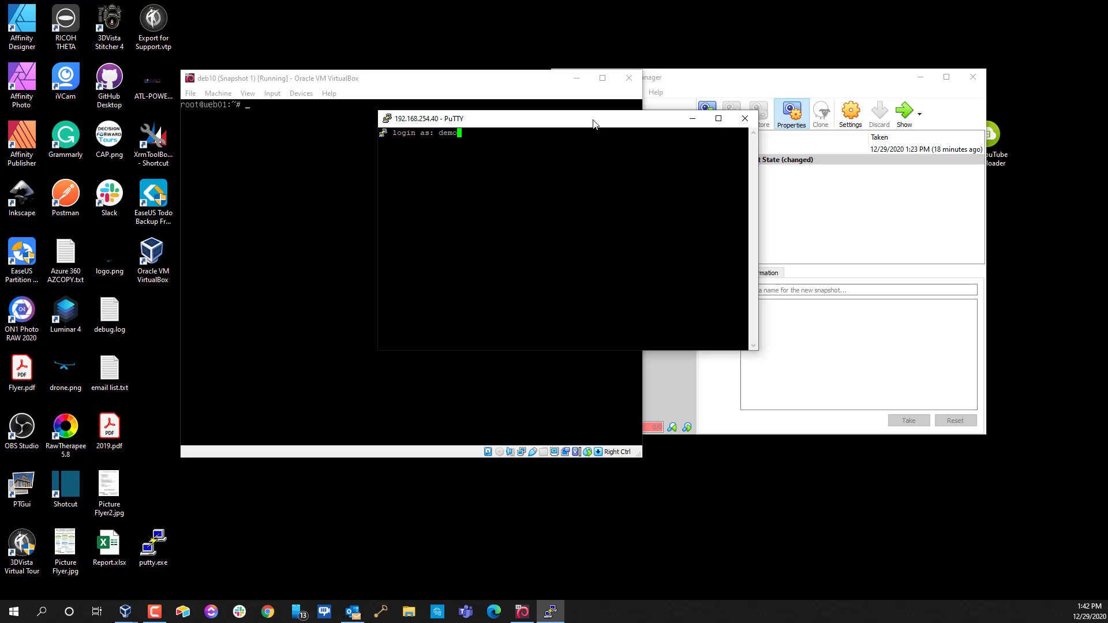
key("BackSpace")
key("BackSpace")
key("BackSpace")
key("BackSpace")
type("root")
key("Return")
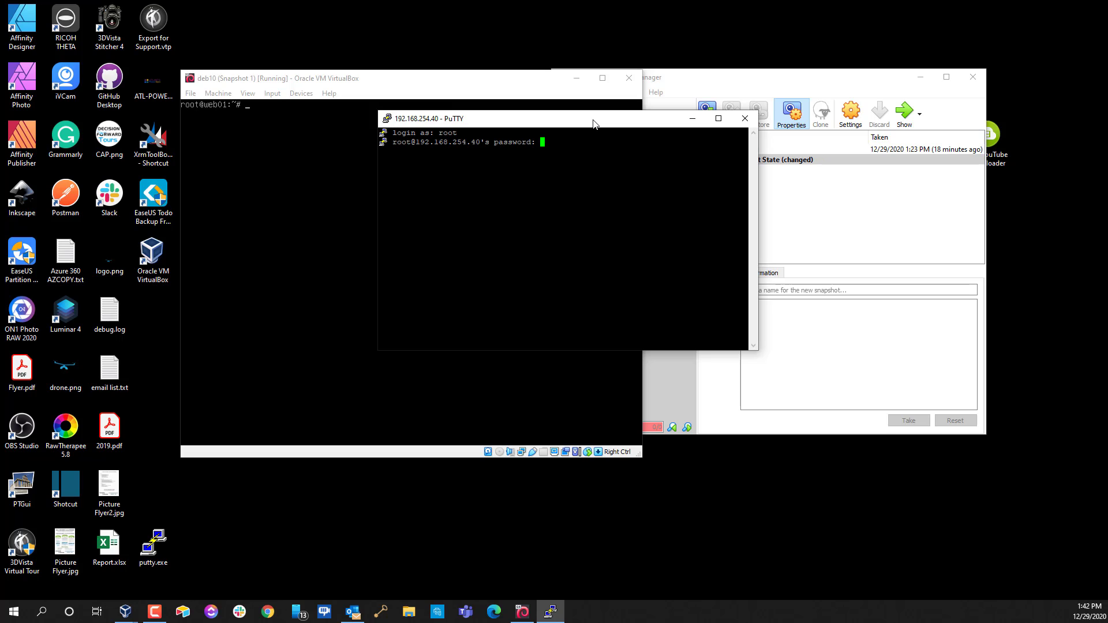
key("Return")
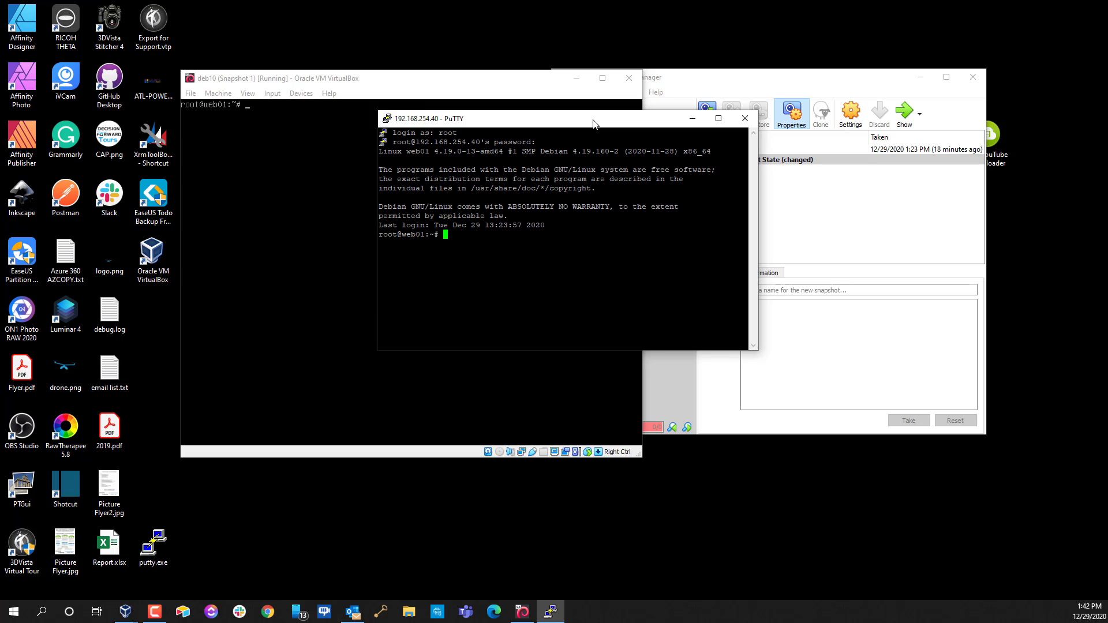
Clear the terminal and close the VirtualBox Manager window
type("clear")
key("Return")
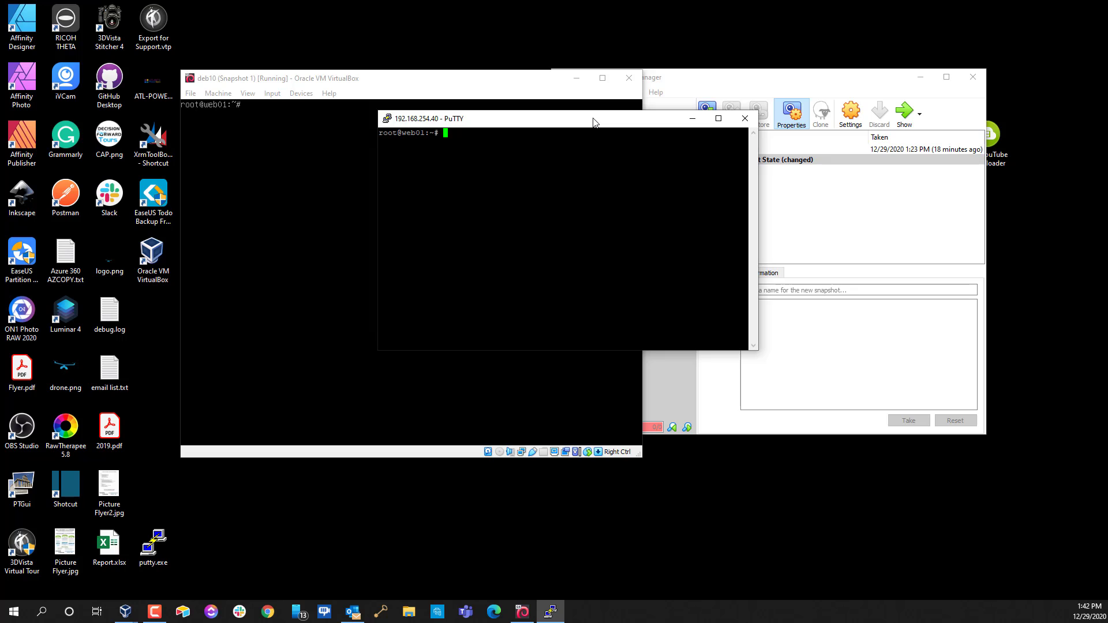
left_click_drag(594, 124, 628, 131)
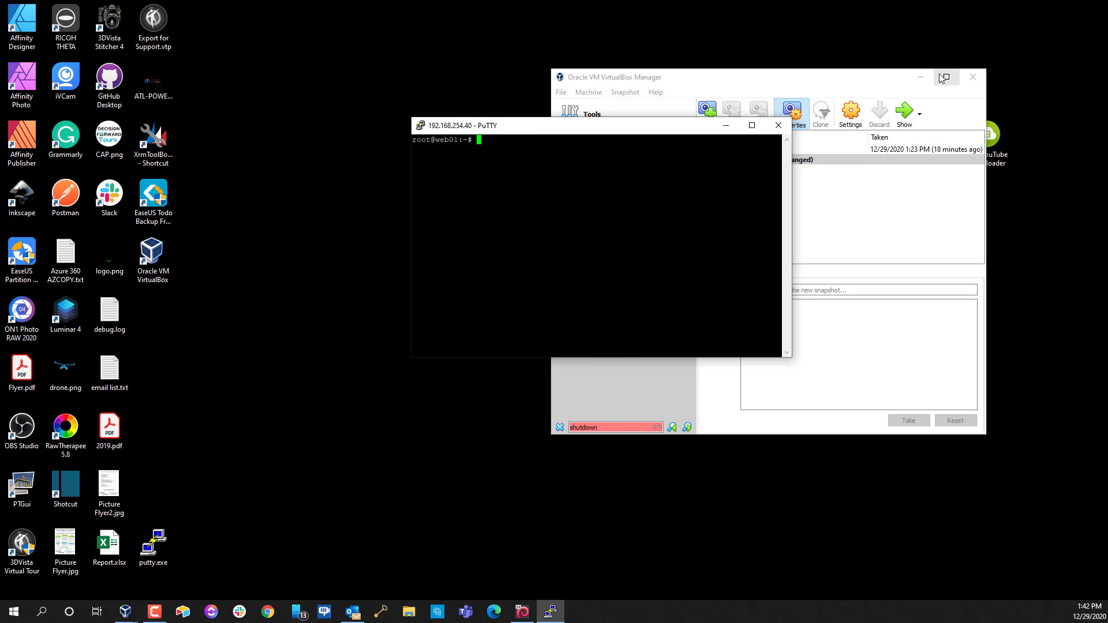
left_click(973, 77)
left_click_drag(648, 132, 919, 97)
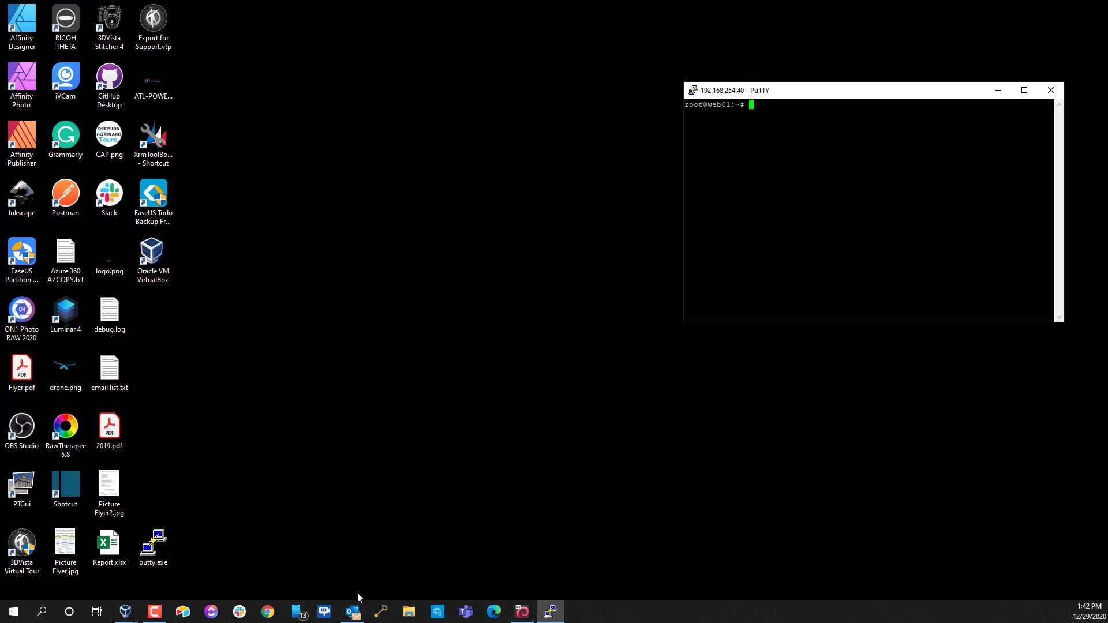
Search Chrome for virtualmin and open the Downloading and Installing page
left_click(267, 612)
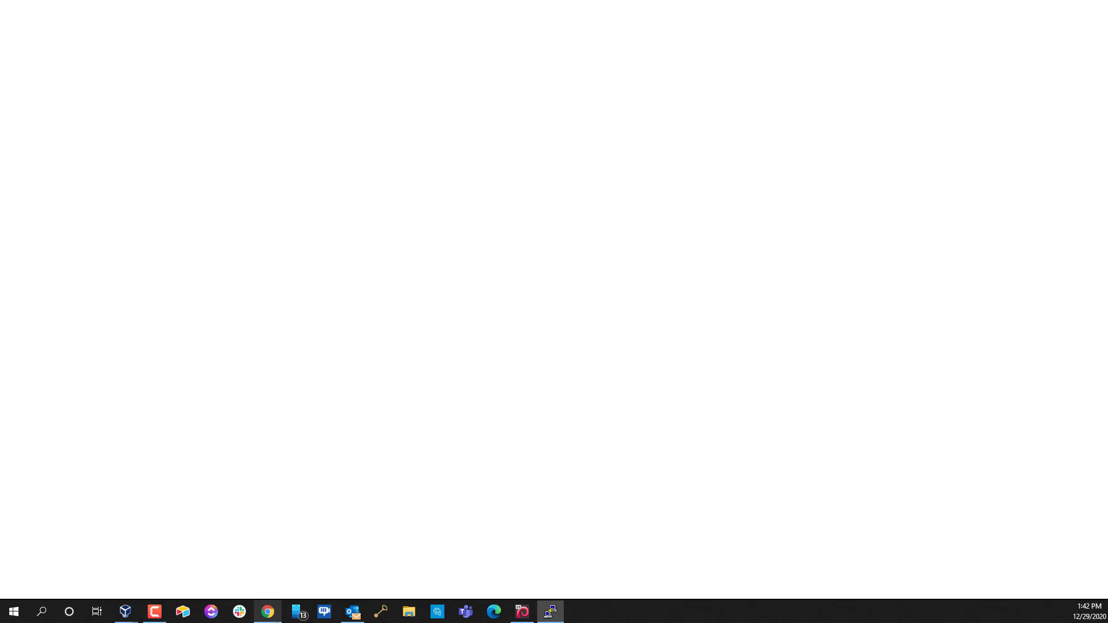
type("virtualmin")
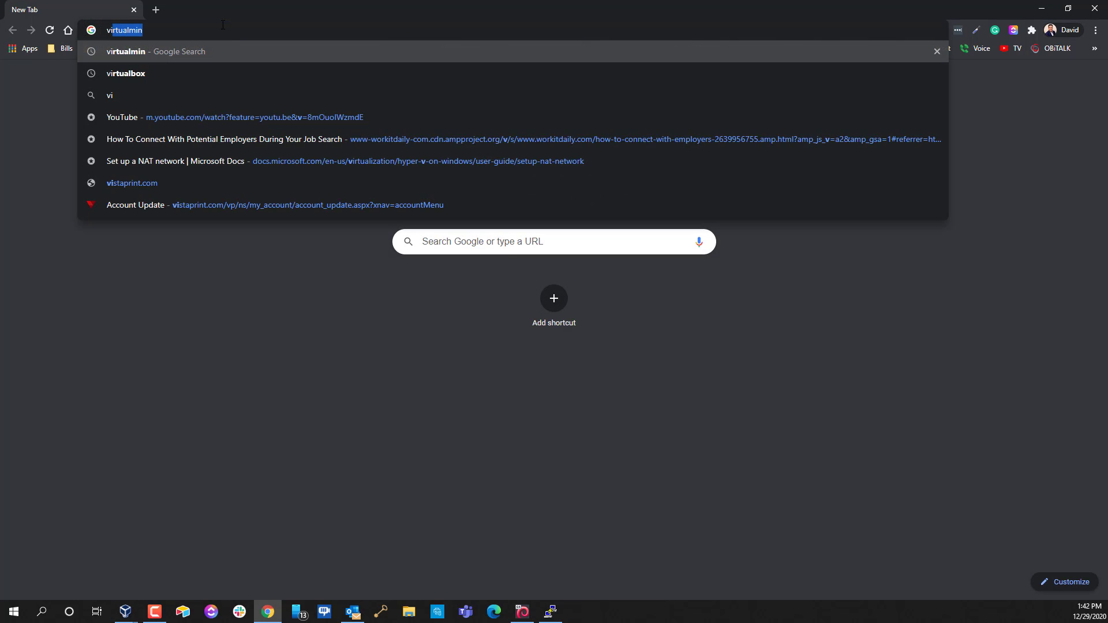
key("Return")
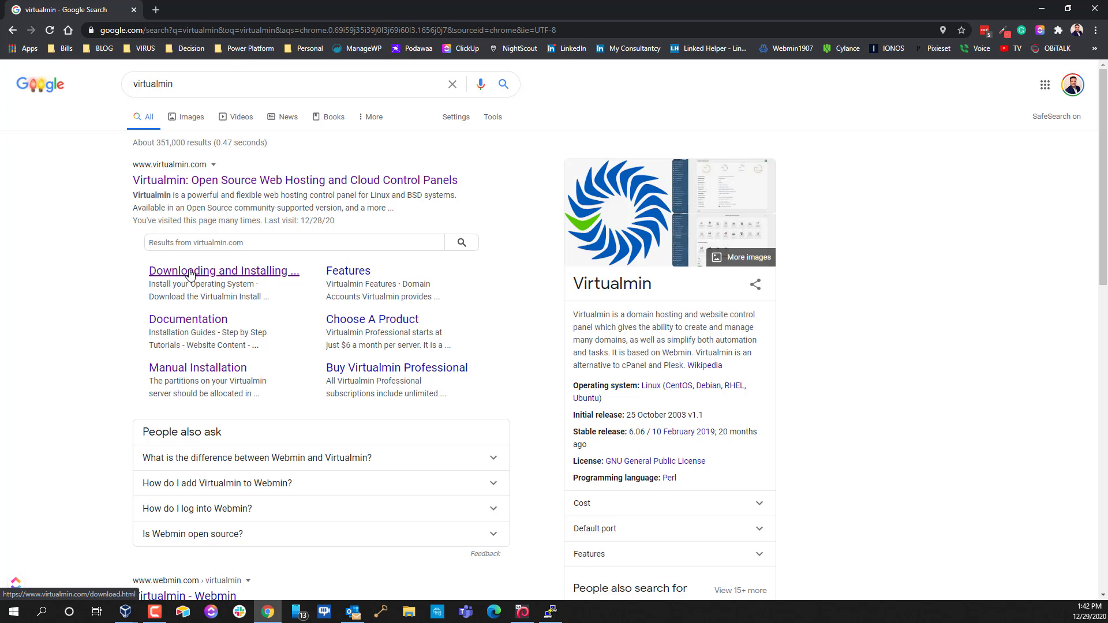
left_click(190, 272)
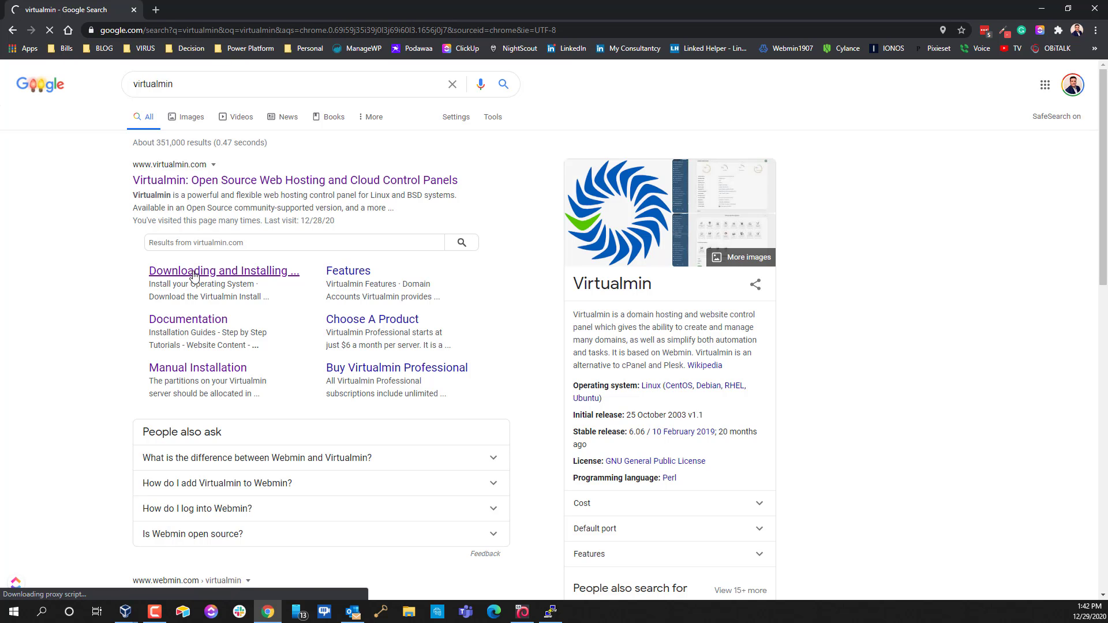
scroll(371, 247, "down", 5)
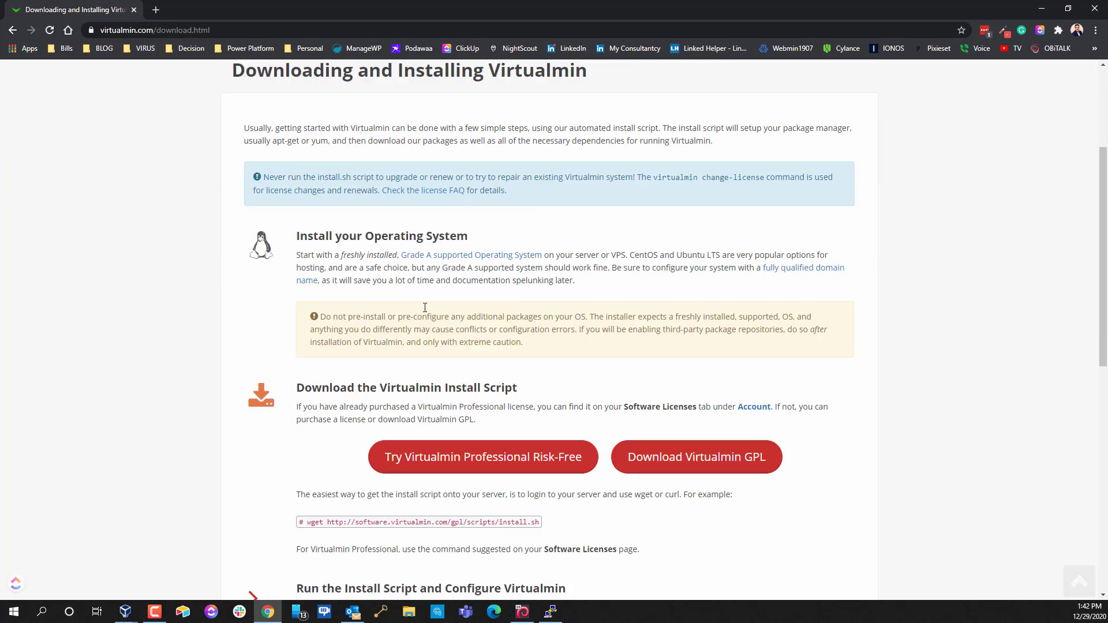
Copy the wget install.sh command and return to the PuTTY session
left_click_drag(305, 368, 542, 374)
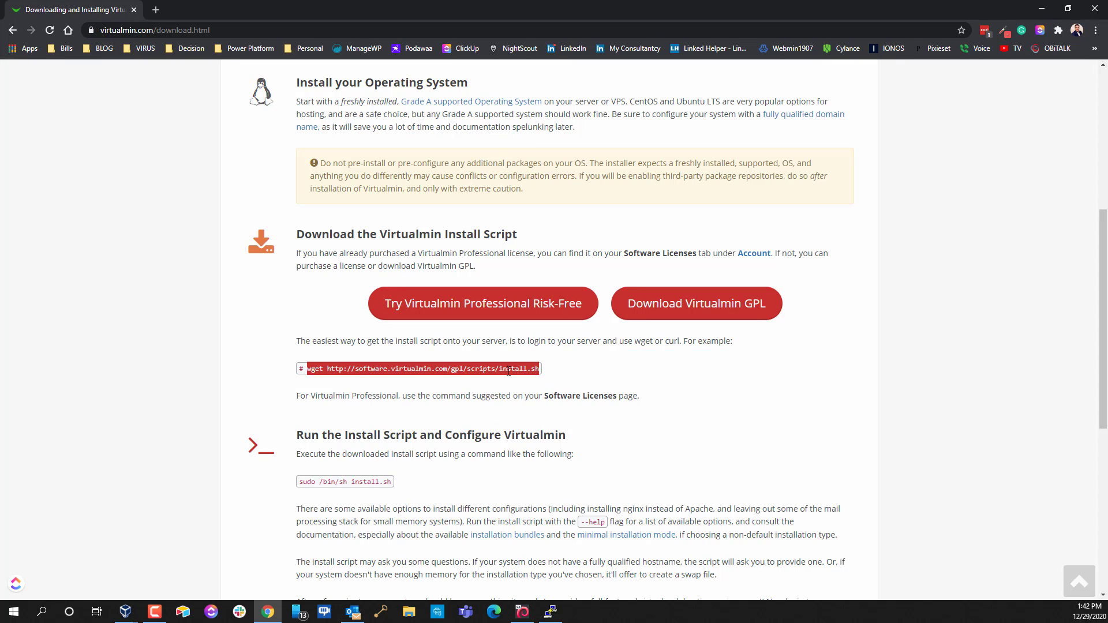
right_click(508, 369)
left_click(535, 379)
left_click(1041, 9)
left_click_drag(825, 91, 710, 107)
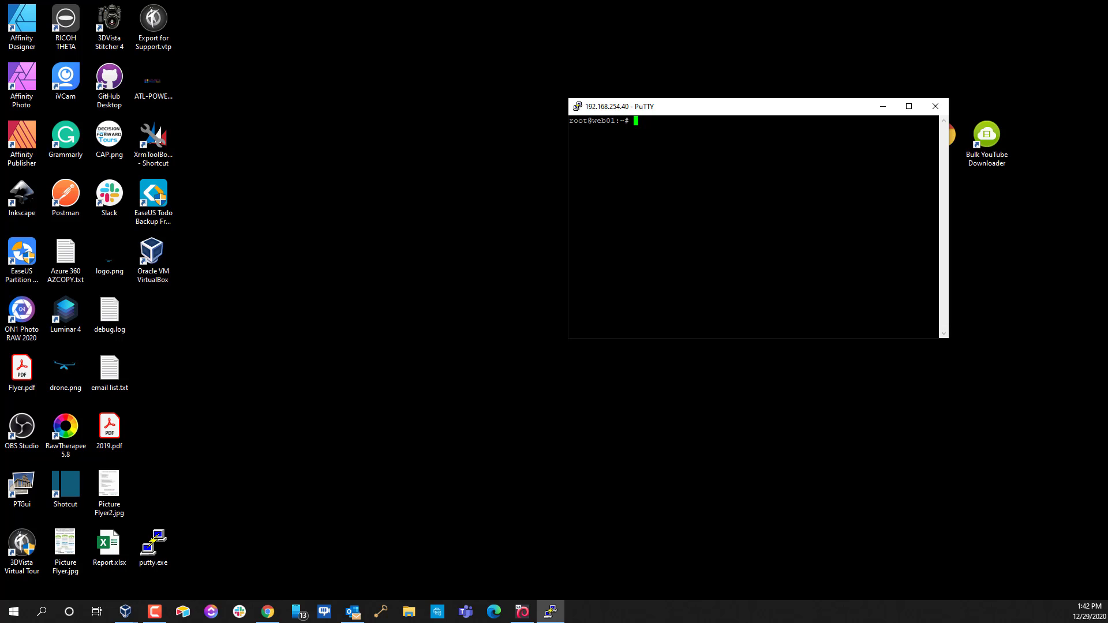
key("Return")
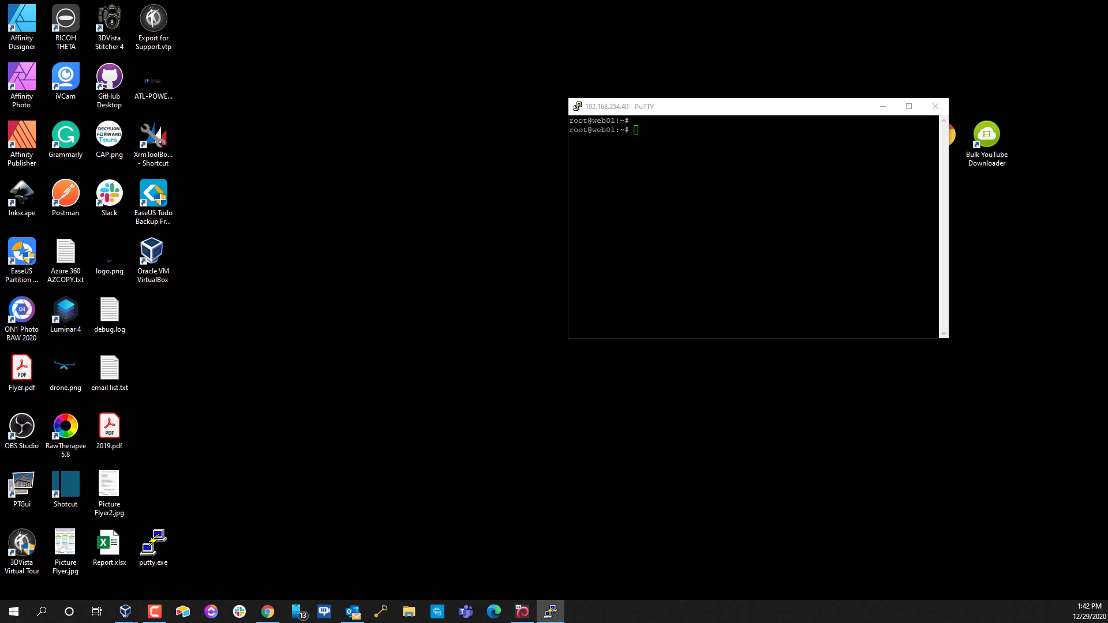
Reselect the full wget command, copy it again, and switch back to PuTTY
key("alt+Tab")
left_click(574, 381)
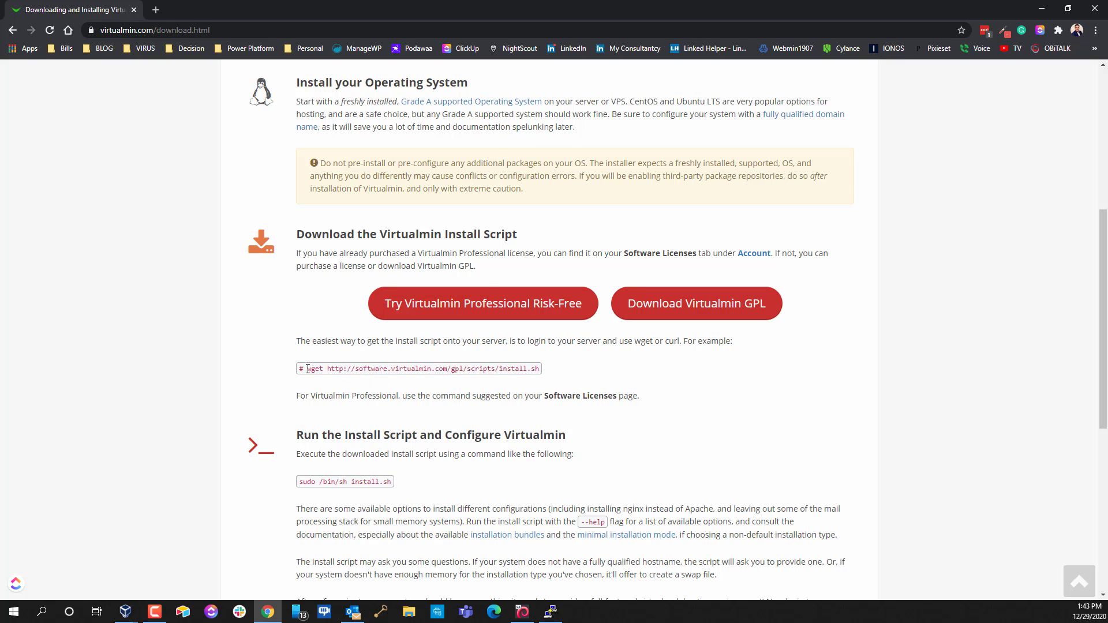
left_click_drag(307, 369, 543, 370)
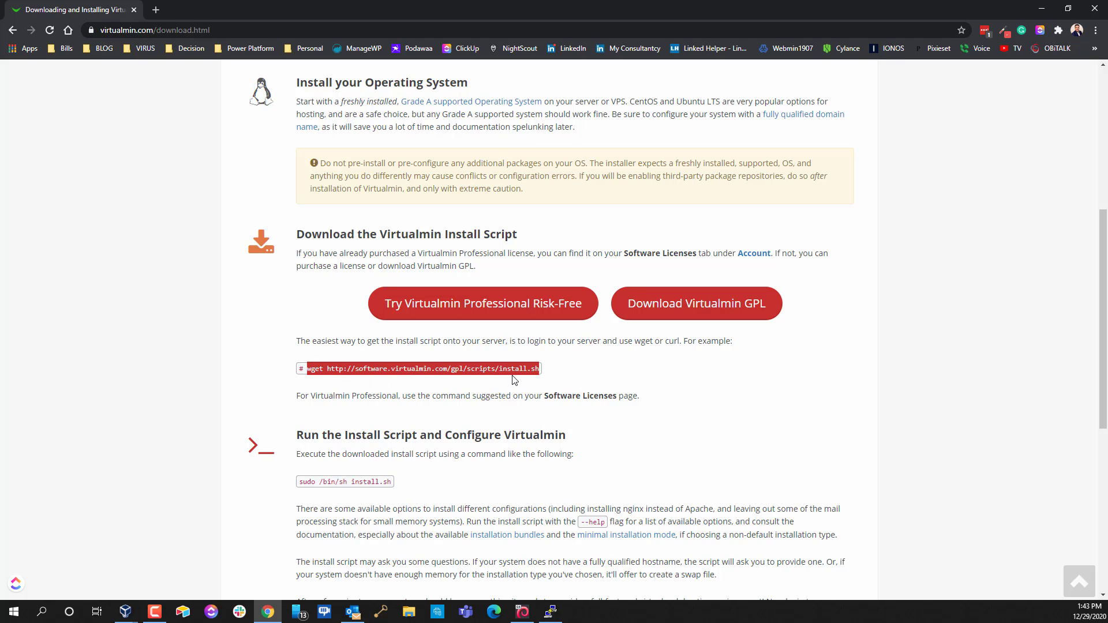
right_click(513, 373)
left_click(543, 381)
left_click(1041, 8)
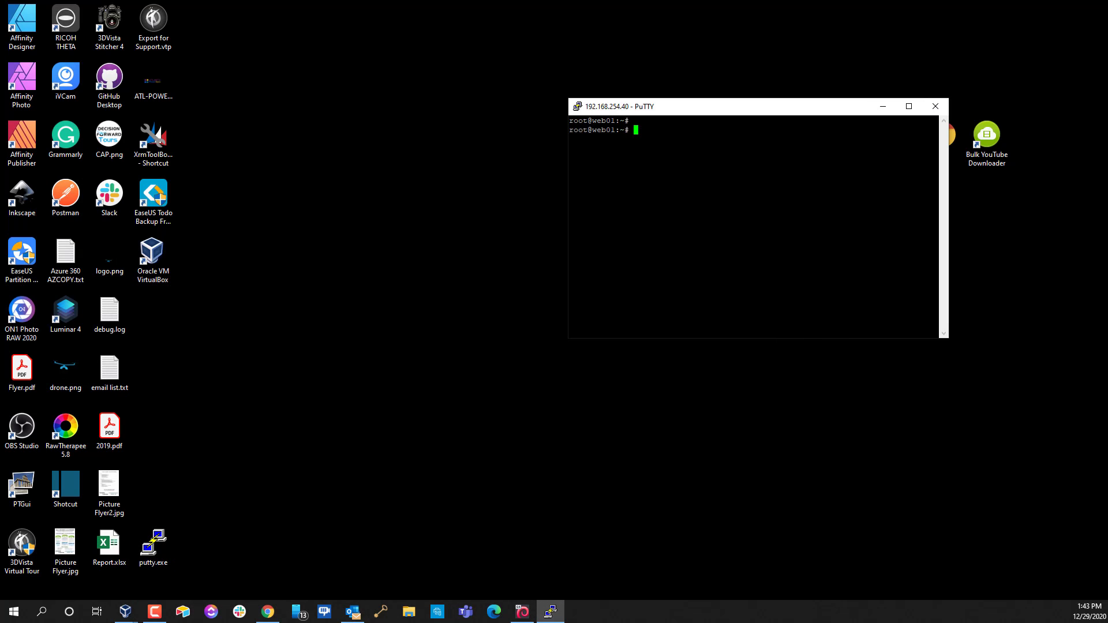
Paste and run the wget command to download install.sh to the home folder
key("shift+Insert")
key("Home")
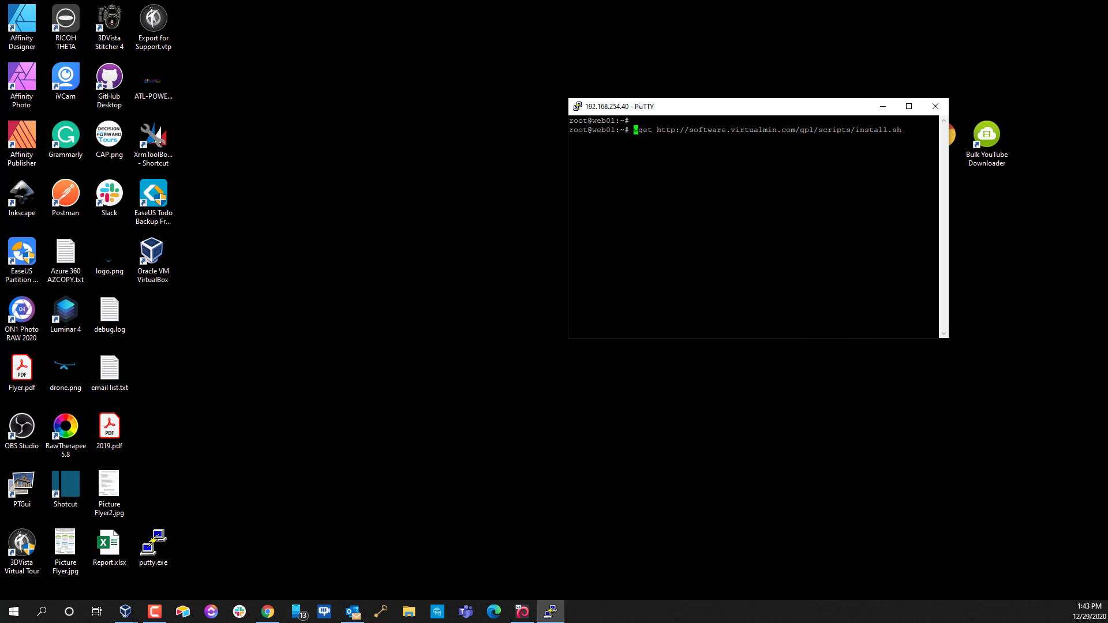
key("End")
key("Return")
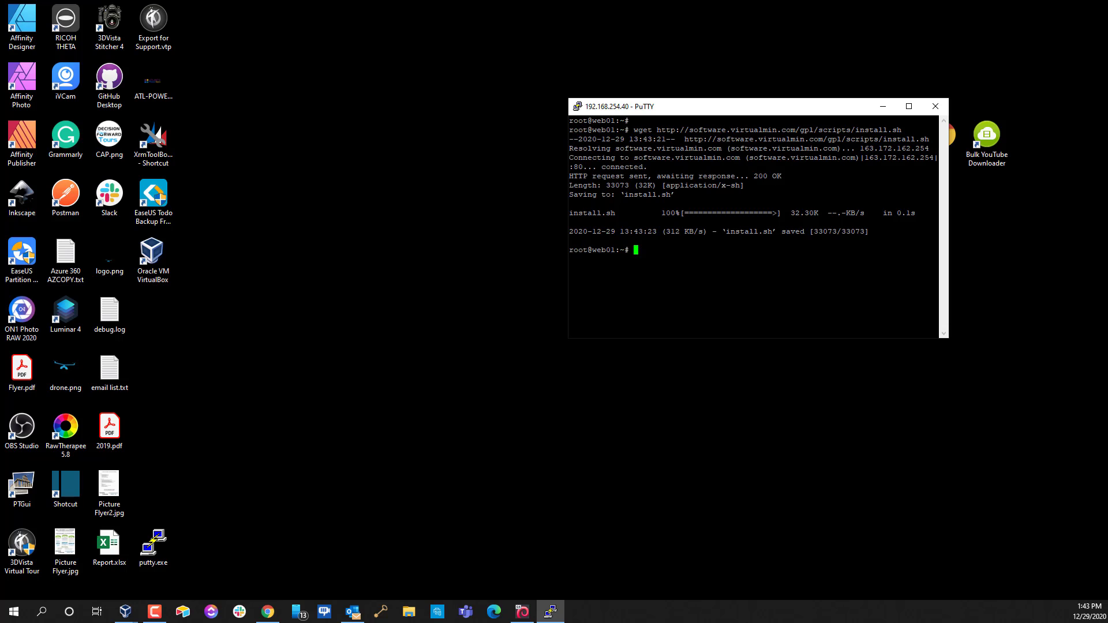
List files with ls to confirm install.sh, then begin typing '/bin/sh inst'
type("ls")
key("Return")
type("/")
type("bi")
type("n/sh")
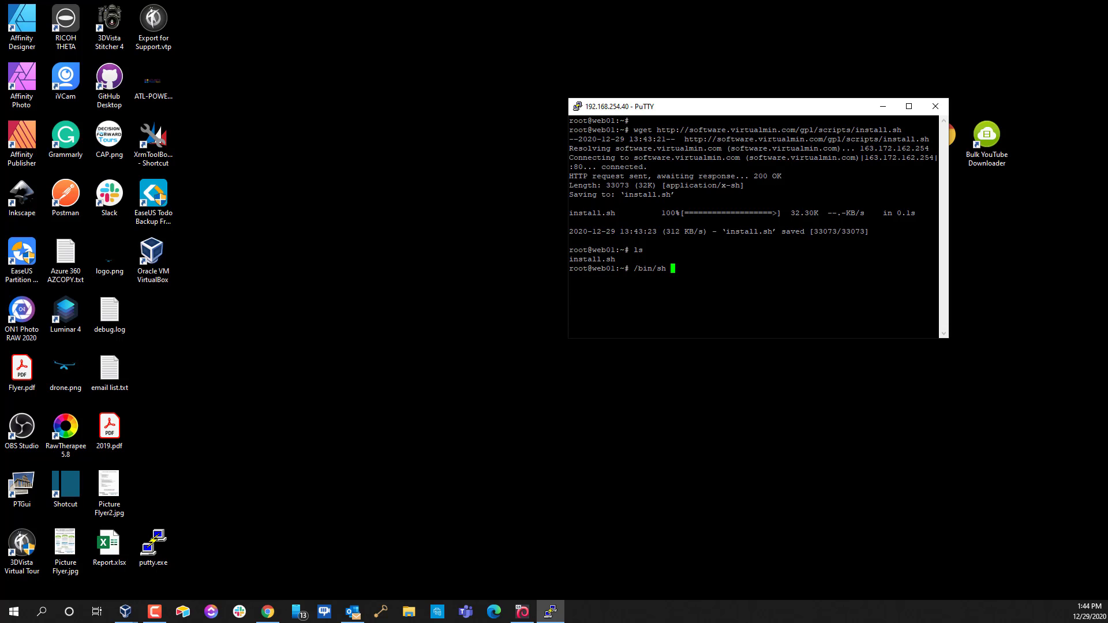
type("inst")
Run '/bin/sh install.sh' to start the Virtualmin GPL 6.2.2 installer and answer y to continue
key("Tab")
key("Tab")
key("Up")
key("Down")
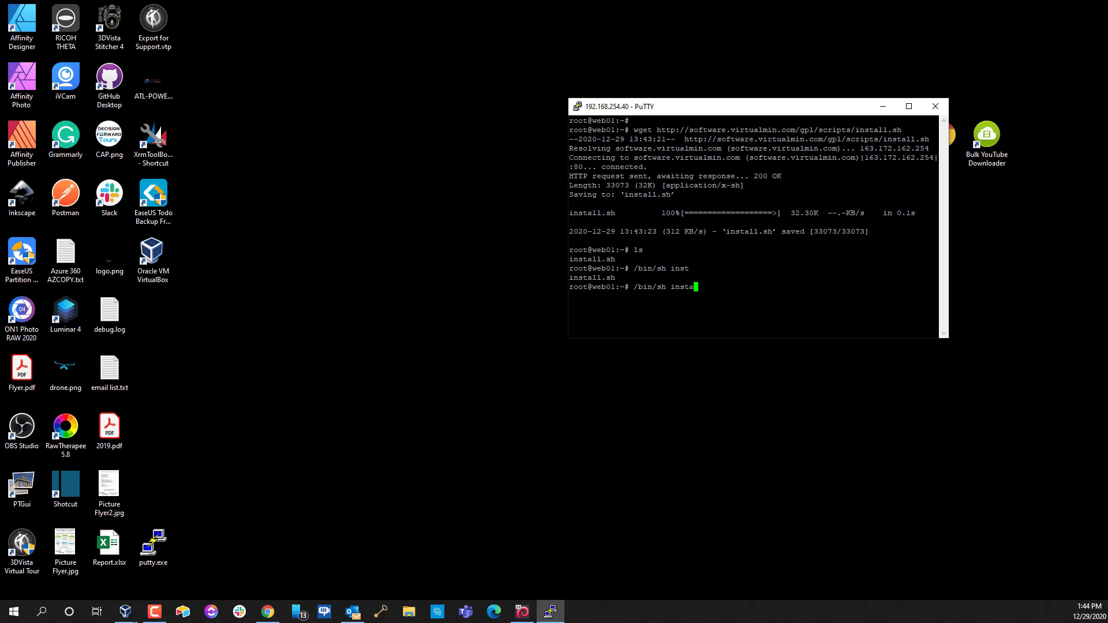
key("Tab")
key("Return")
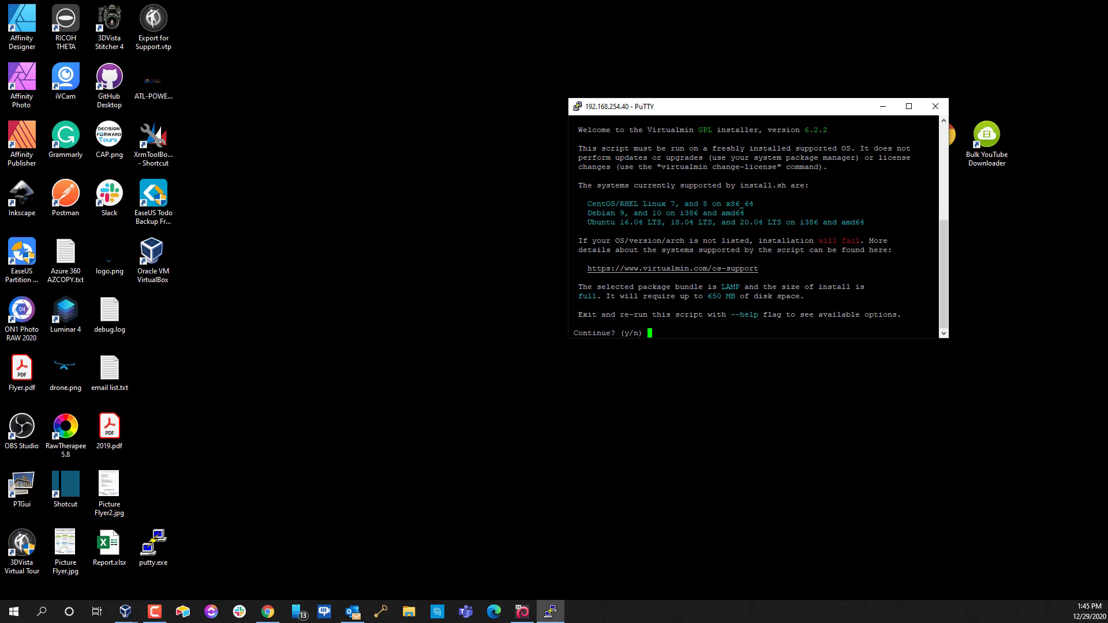
type("y")
Confirm the installation, wait for Installation Complete, and enlarge the terminal to review the log
key("Return")
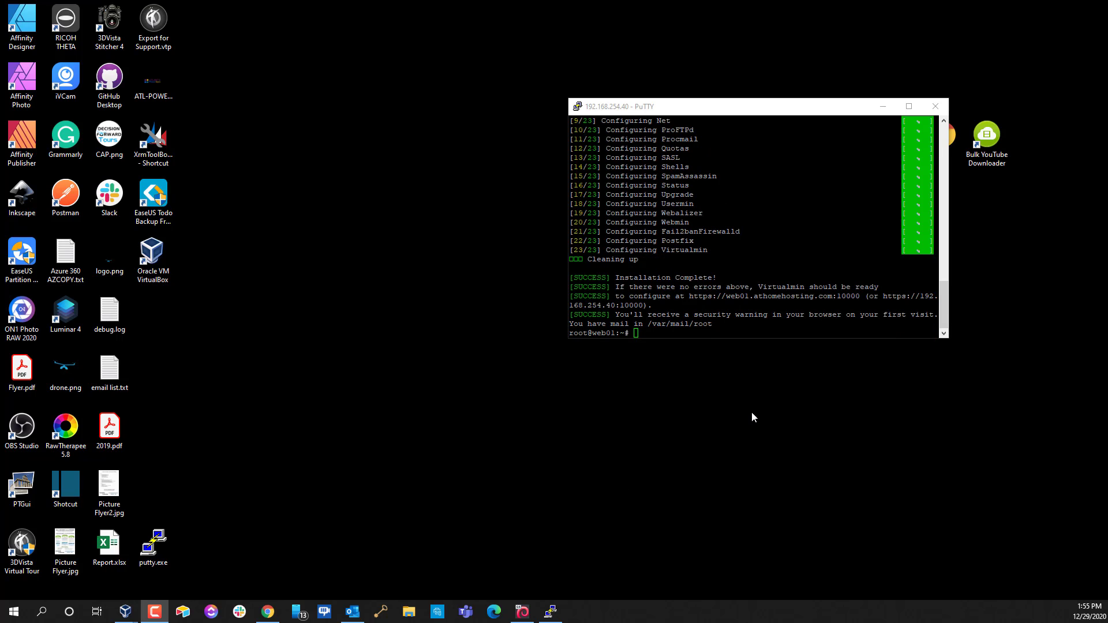
scroll(750, 225, "up", 4)
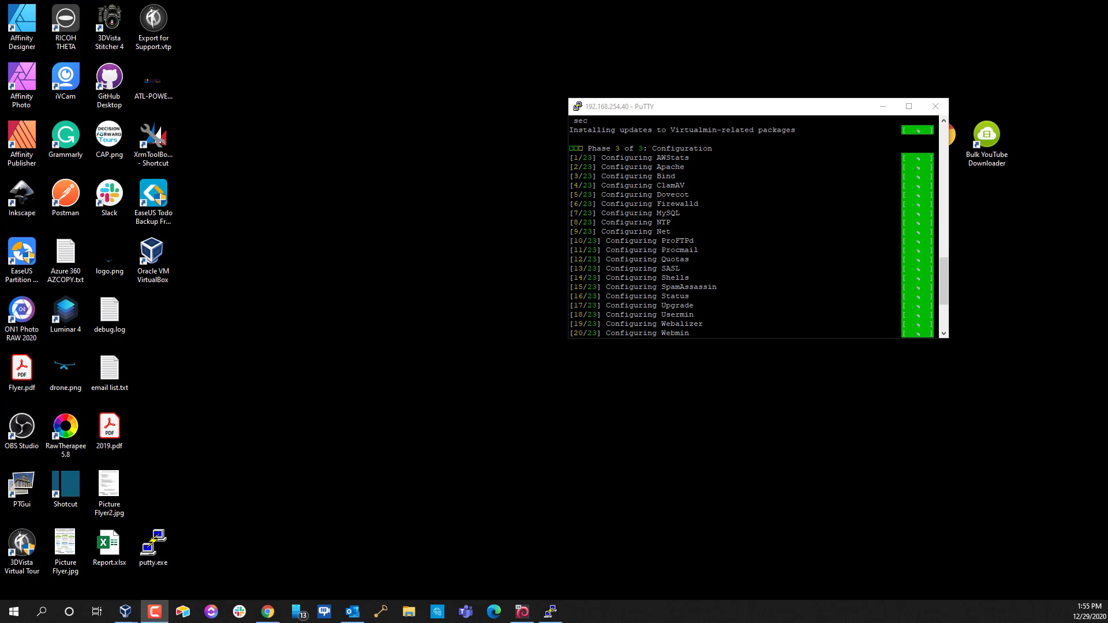
left_click(943, 120)
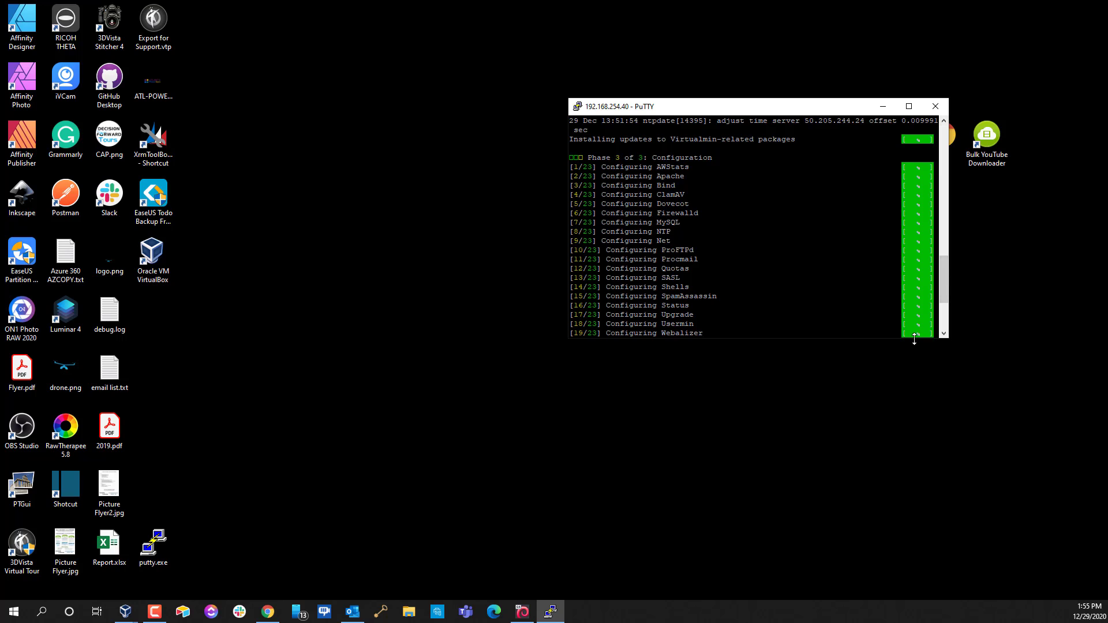
left_click_drag(912, 335, 921, 505)
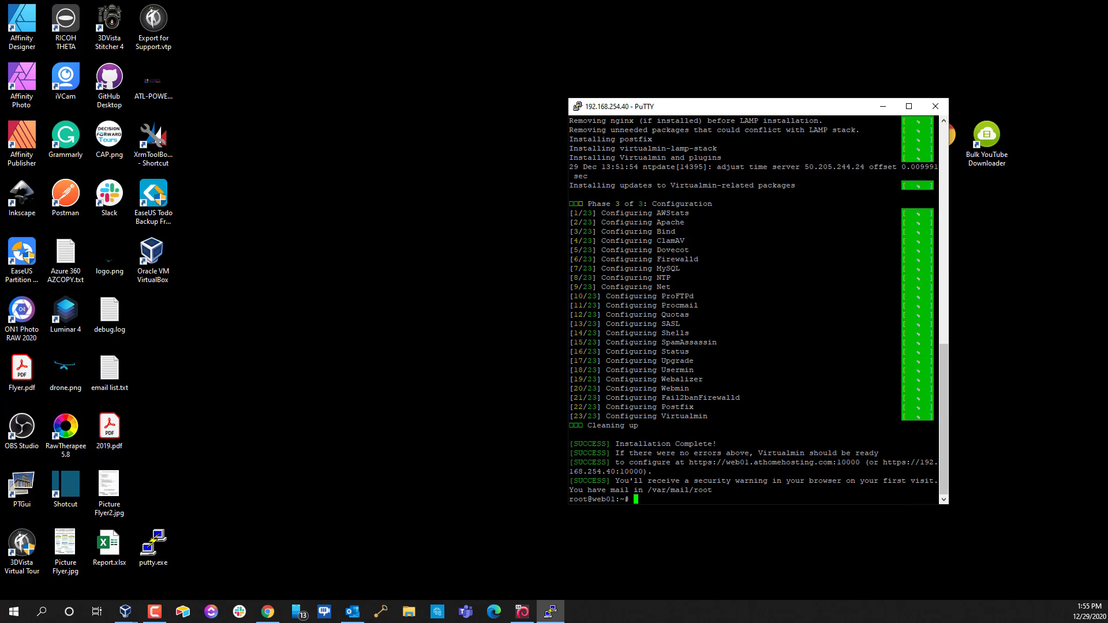
scroll(753, 310, "up", 2)
scroll(753, 310, "down", 1)
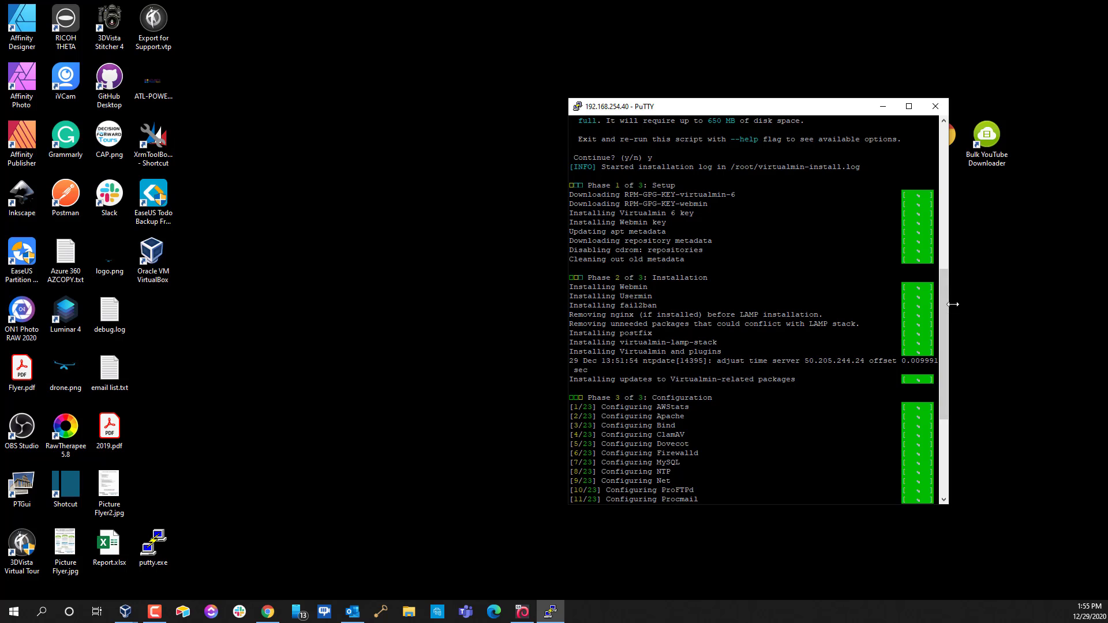
left_click(942, 500)
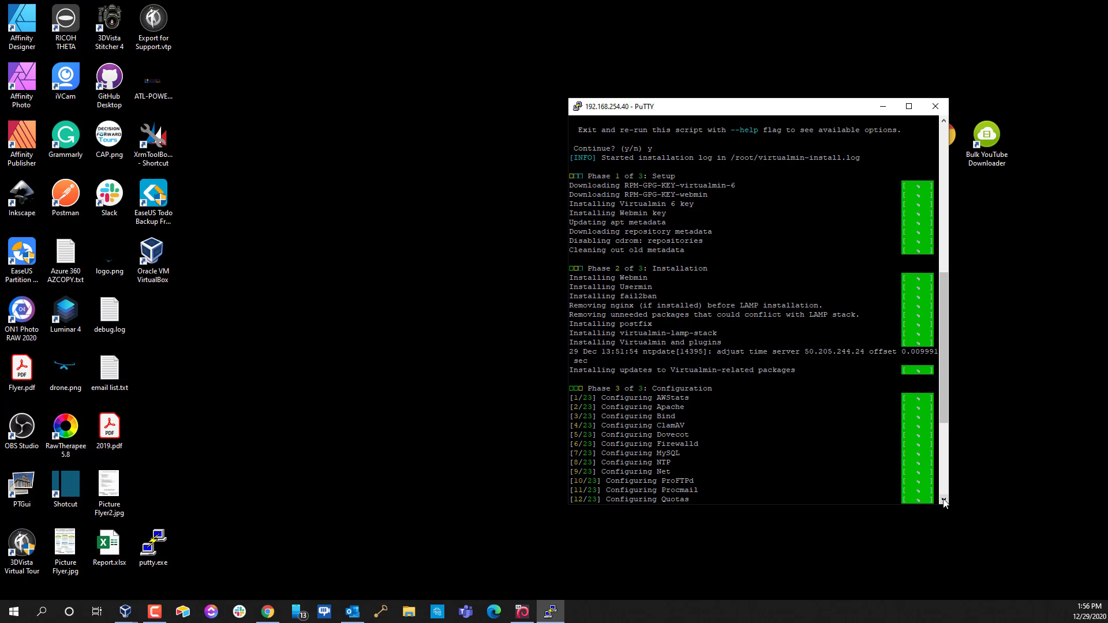
left_click(942, 501)
left_click(942, 501)
left_click(942, 500)
left_click(942, 500)
left_click(942, 500)
left_click(942, 500)
left_click(942, 500)
left_click(942, 500)
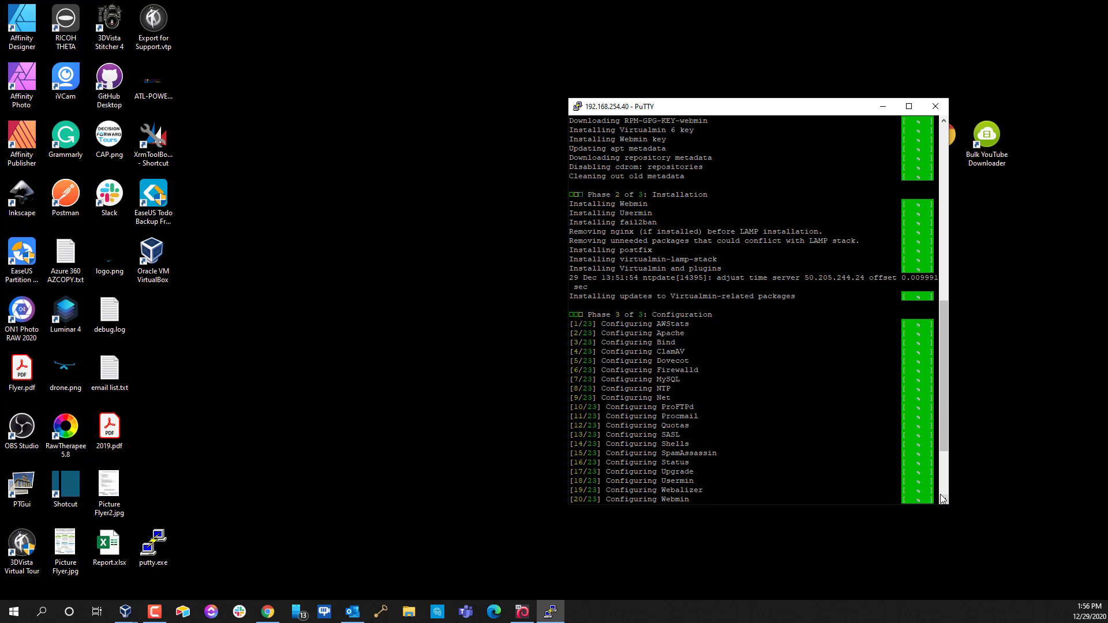
left_click(942, 500)
left_click(943, 500)
left_click(943, 500)
left_click(942, 500)
left_click(943, 501)
left_click(943, 500)
left_click(944, 500)
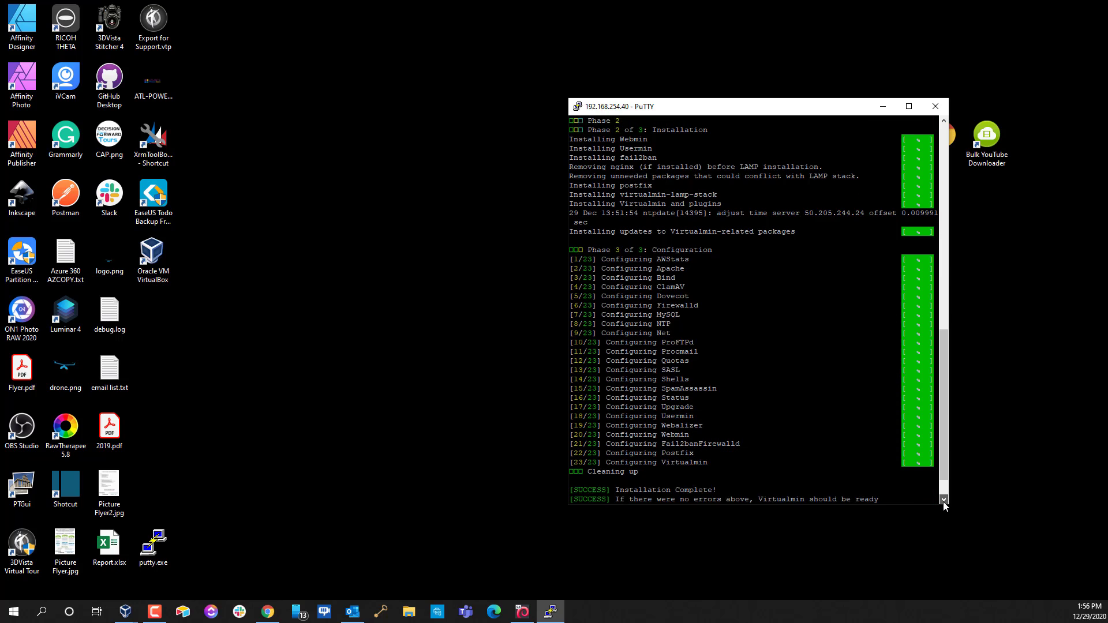
left_click(943, 501)
left_click(943, 501)
left_click(943, 501)
left_click(943, 501)
left_click(943, 501)
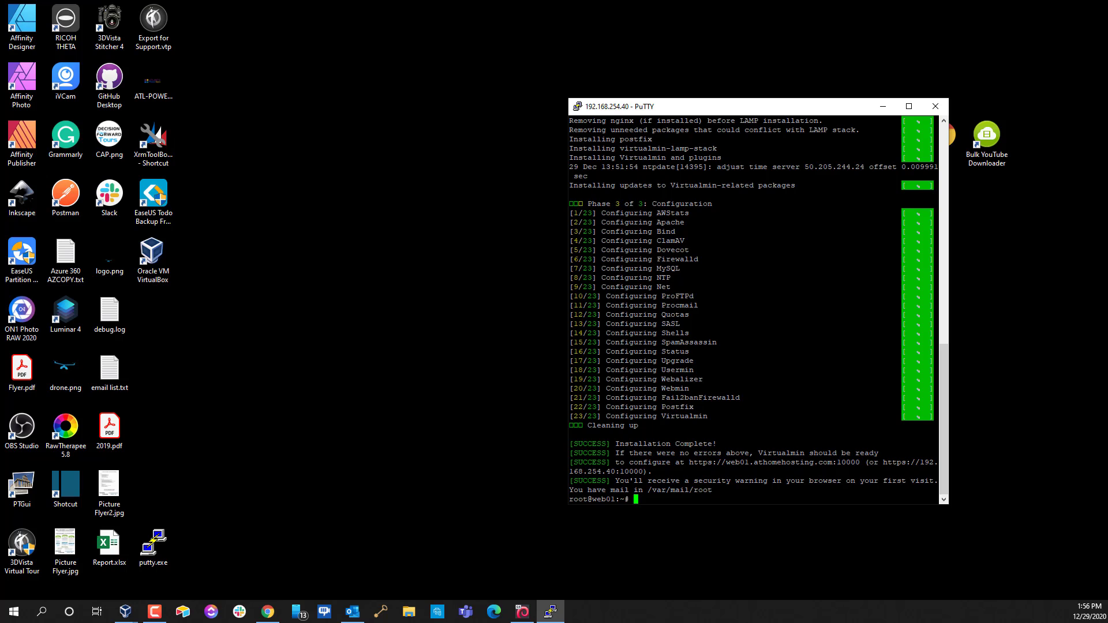
left_click_drag(688, 462, 747, 462)
left_click_drag(860, 462, 689, 462)
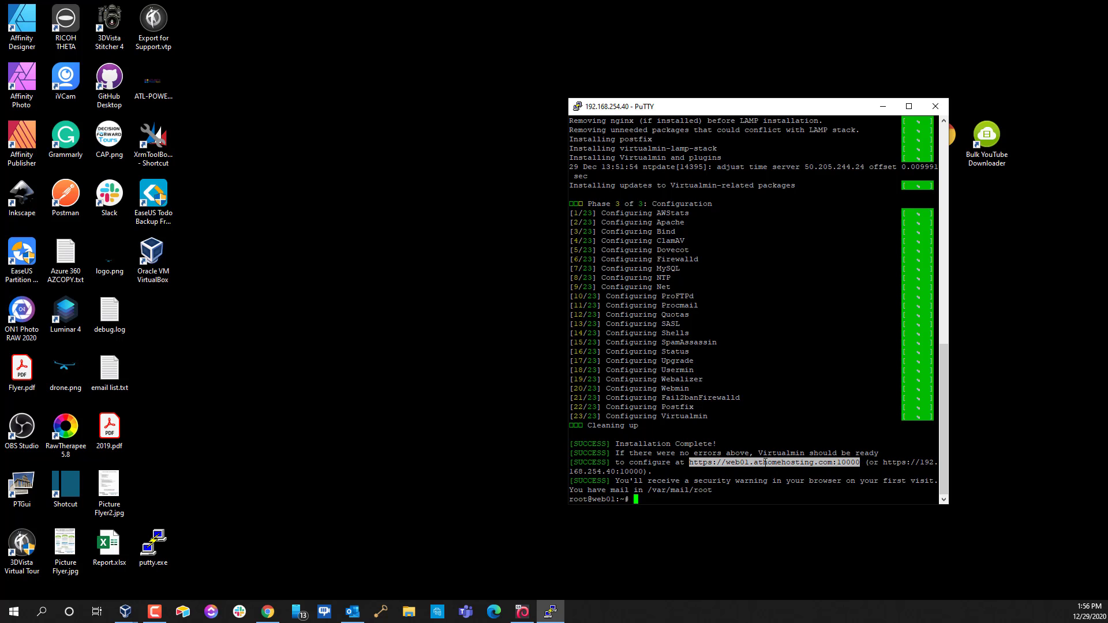
Load the modem admin page at 192.168.254.254 in the browser
left_click(266, 616)
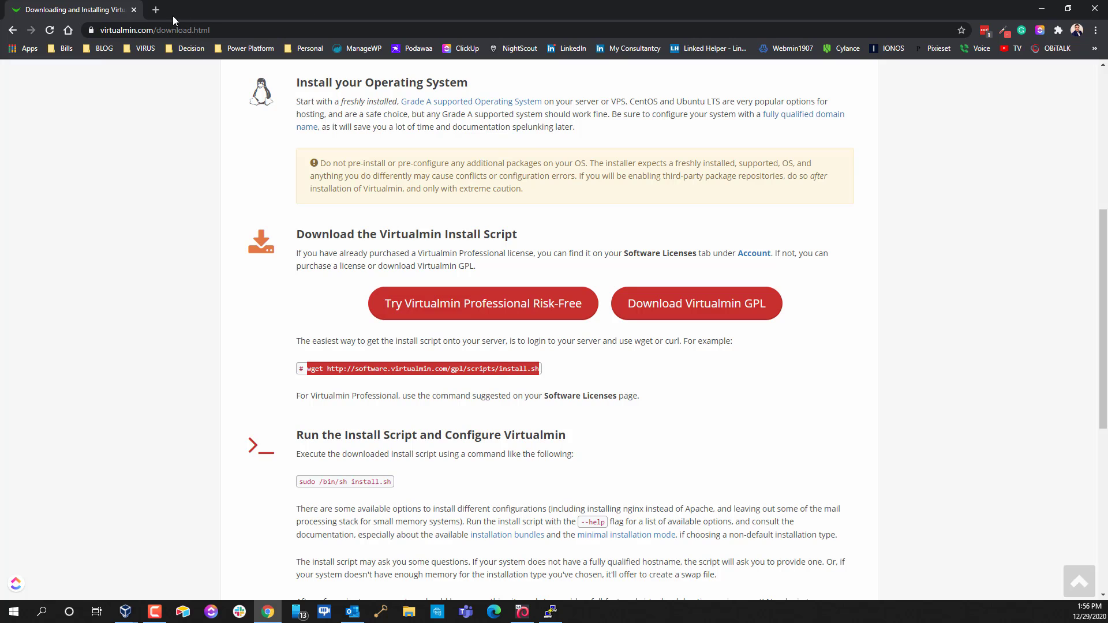
left_click(185, 30)
type("192.168.254.254")
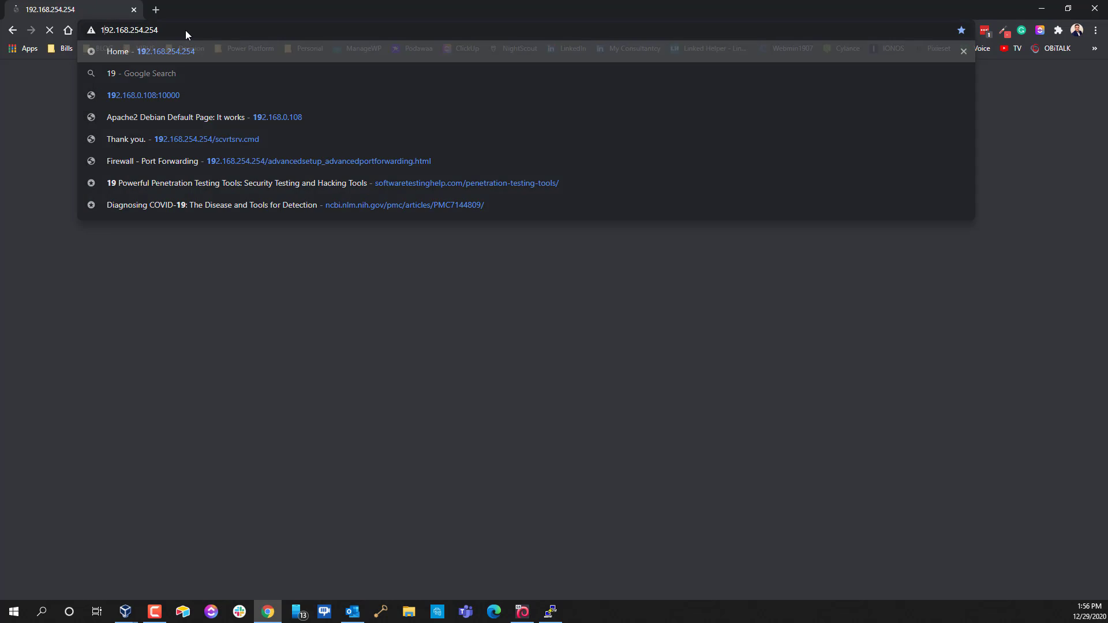
key("Return")
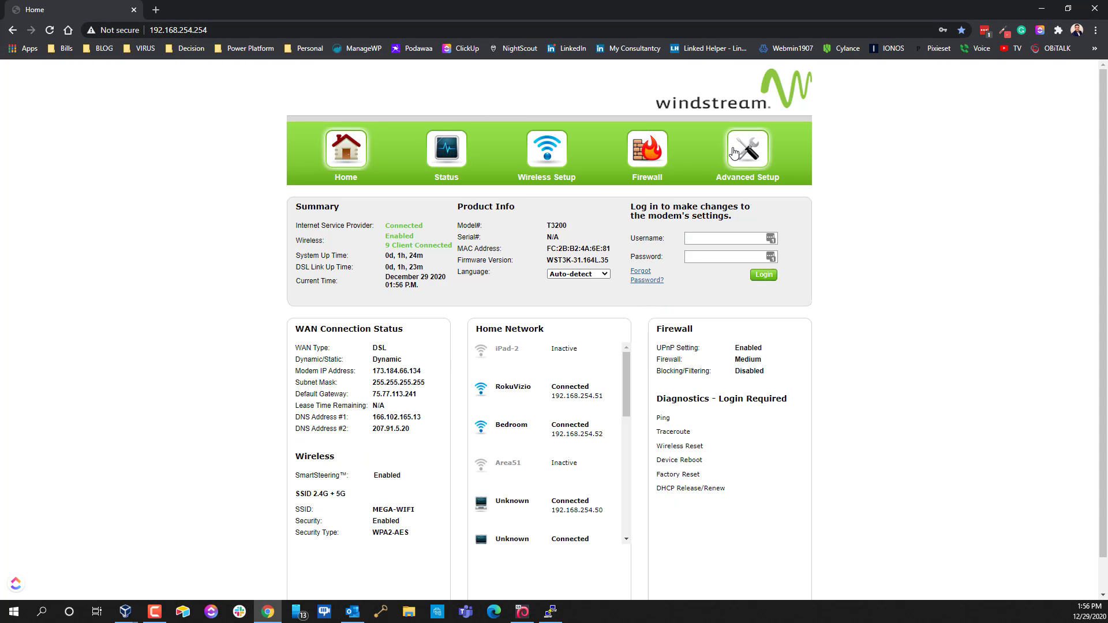
Log in with the saved modem credentials and open the Firewall Port Forwarding settings
left_click(661, 156)
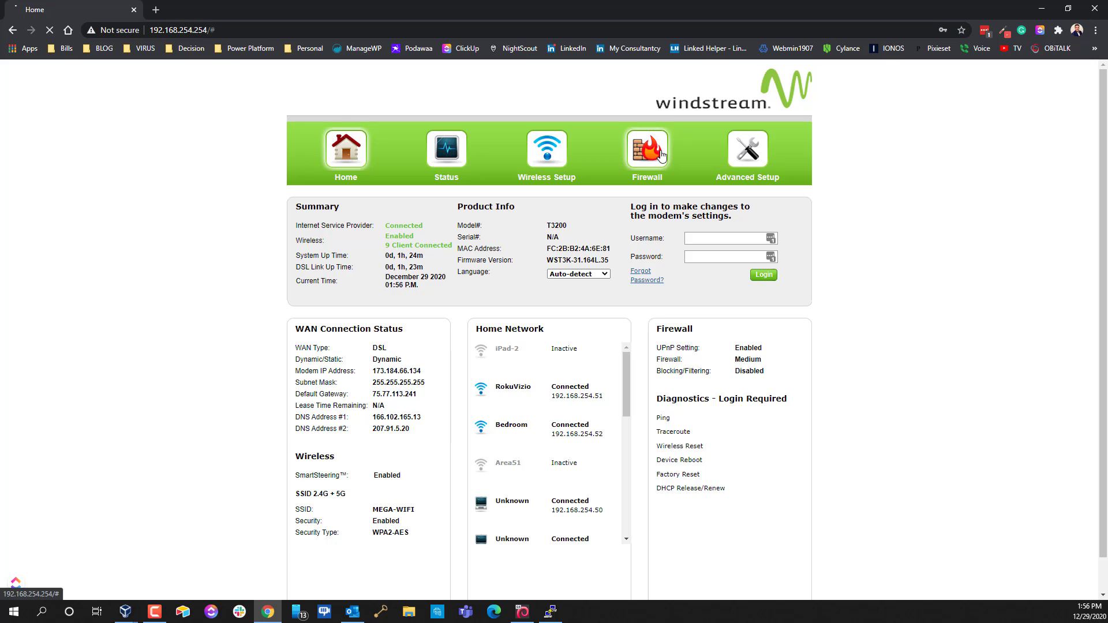
left_click(711, 238)
left_click(745, 258)
left_click(763, 275)
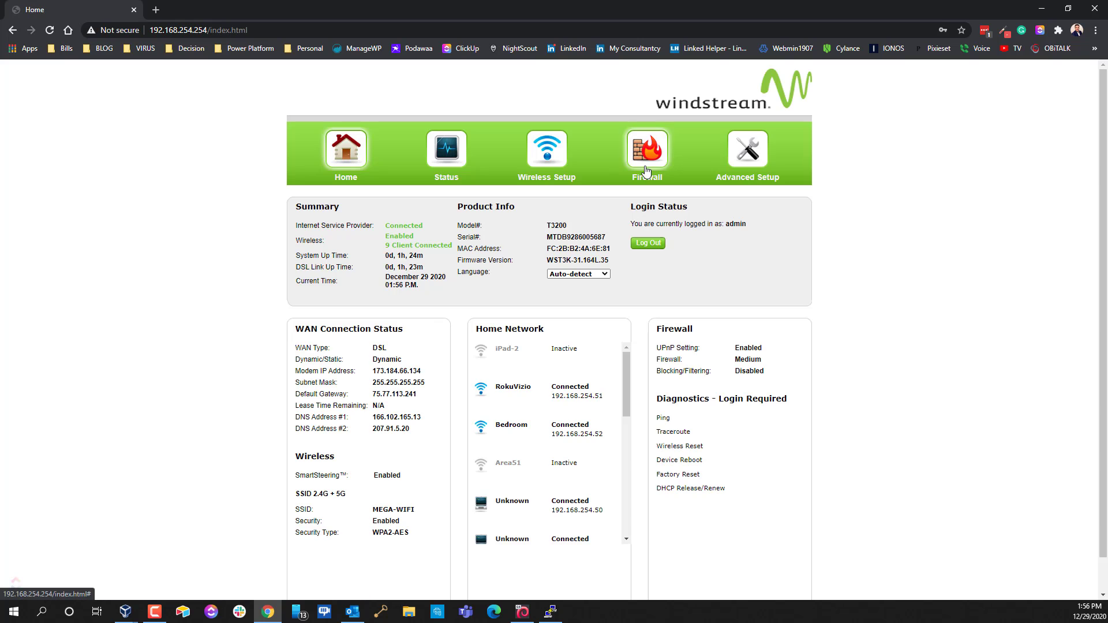
left_click(656, 158)
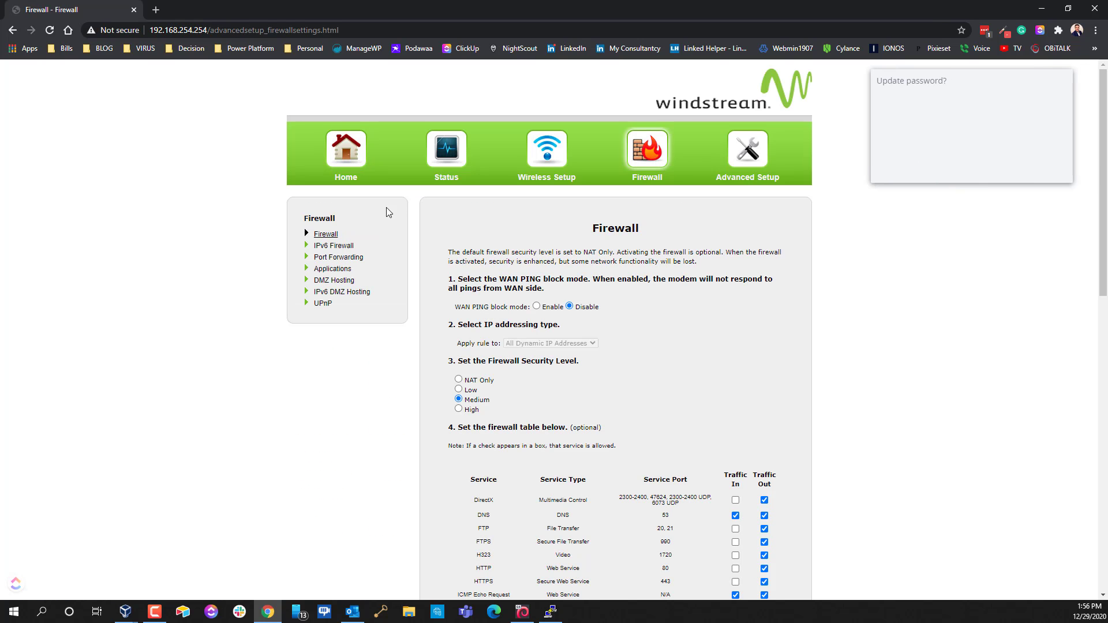
left_click(338, 256)
scroll(668, 495, "down", 1)
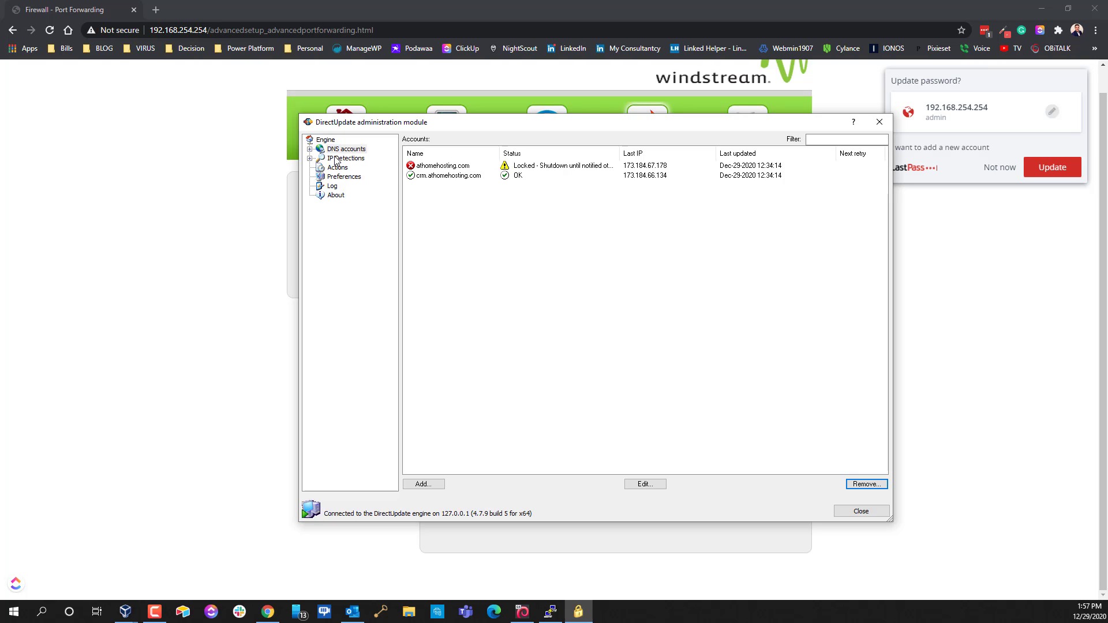
Unlock and stop ignoring the athomehosting.com account in DirectUpdate
left_click(544, 168)
double_click(544, 168)
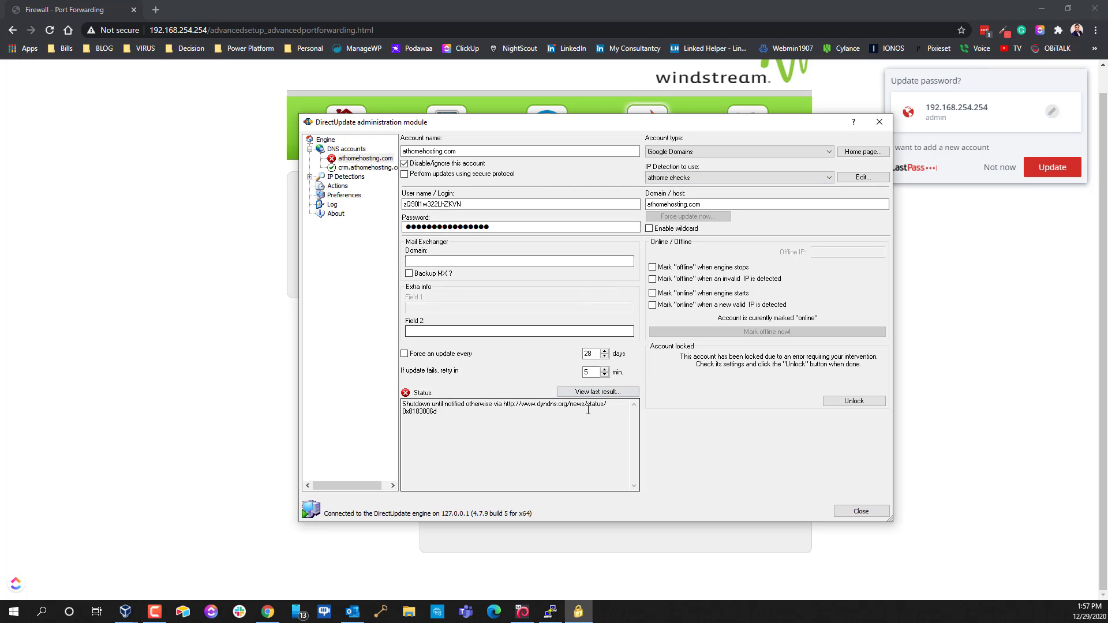
left_click(413, 165)
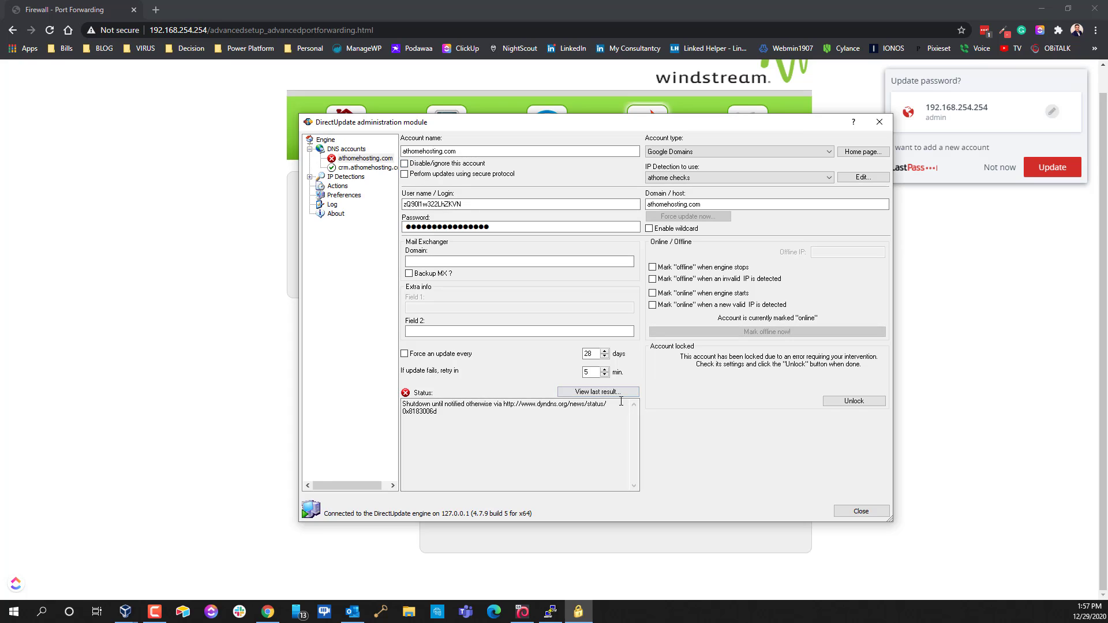
left_click(853, 402)
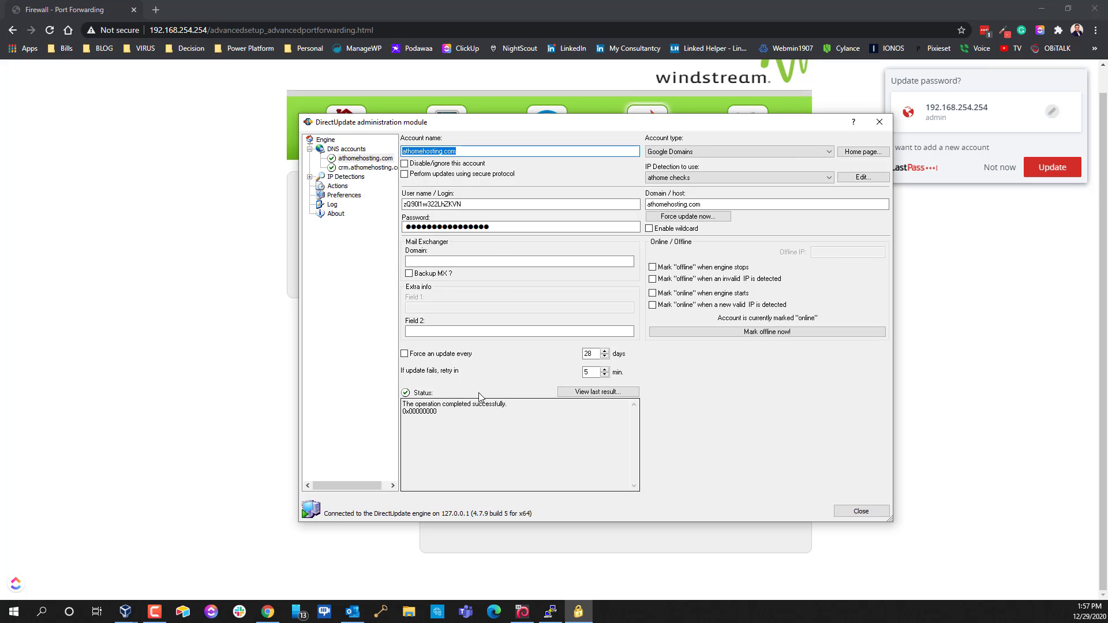
left_click(355, 150)
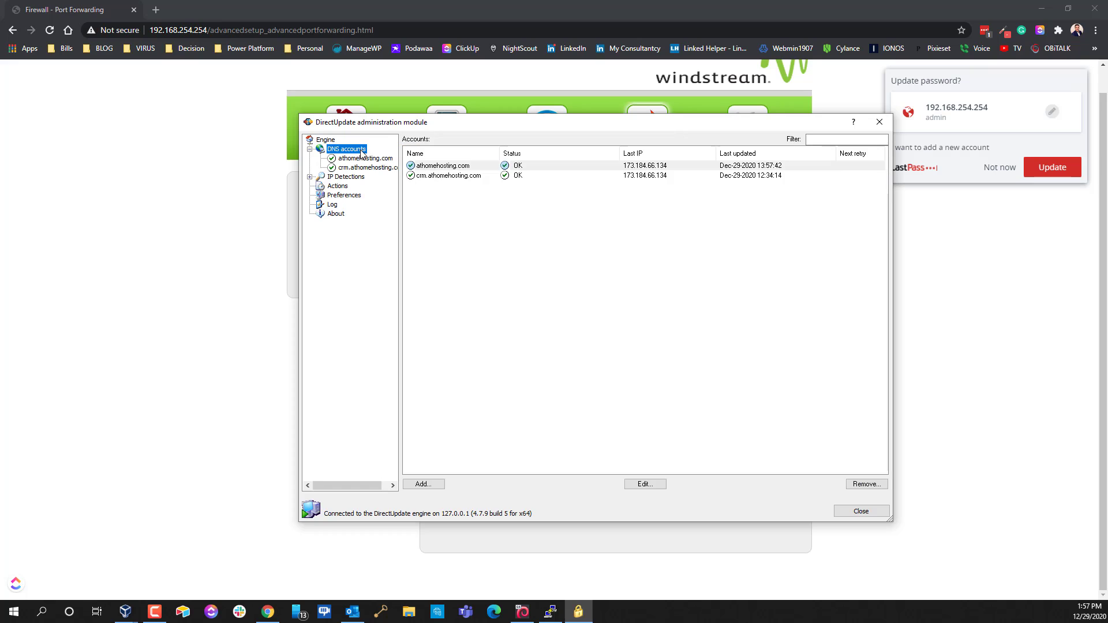
Create a new DNS account named web01.athomehosting.com with Domain/host web01.athomehosting.com
left_click(429, 484)
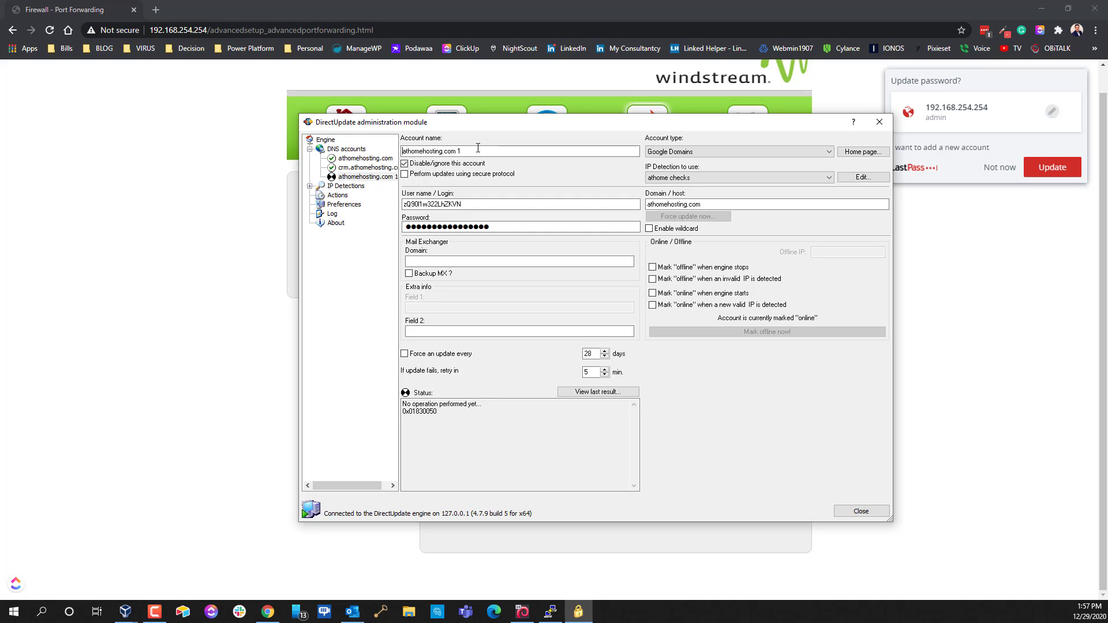
type("web01")
key("BackSpace")
type(".")
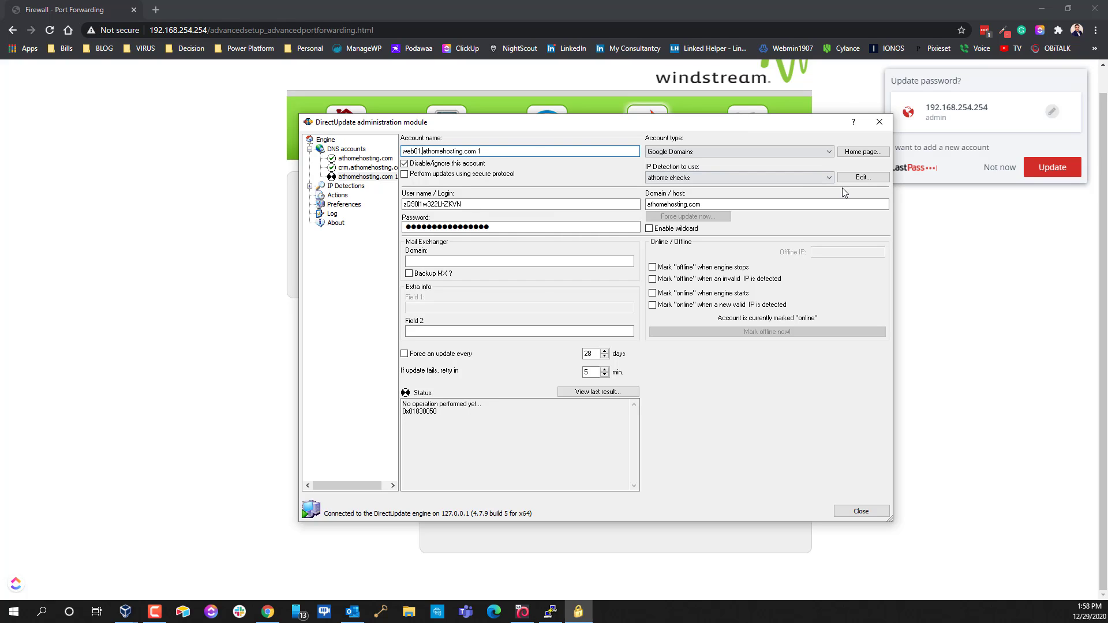
left_click(502, 152)
double_click(524, 153)
key("ctrl+c")
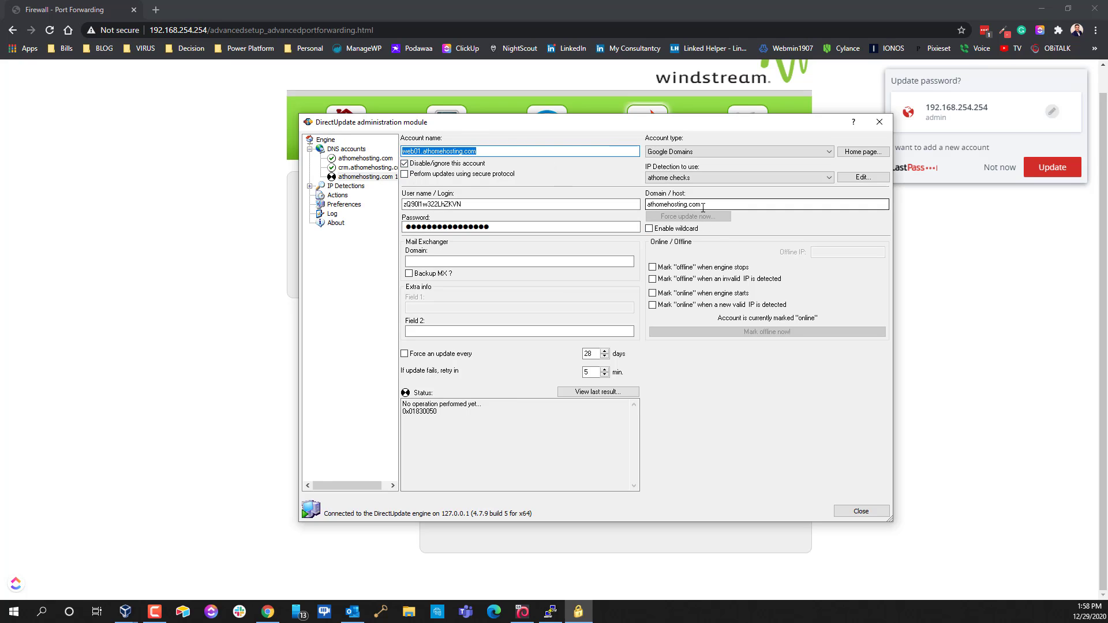
left_click(731, 203)
key("ctrl+a")
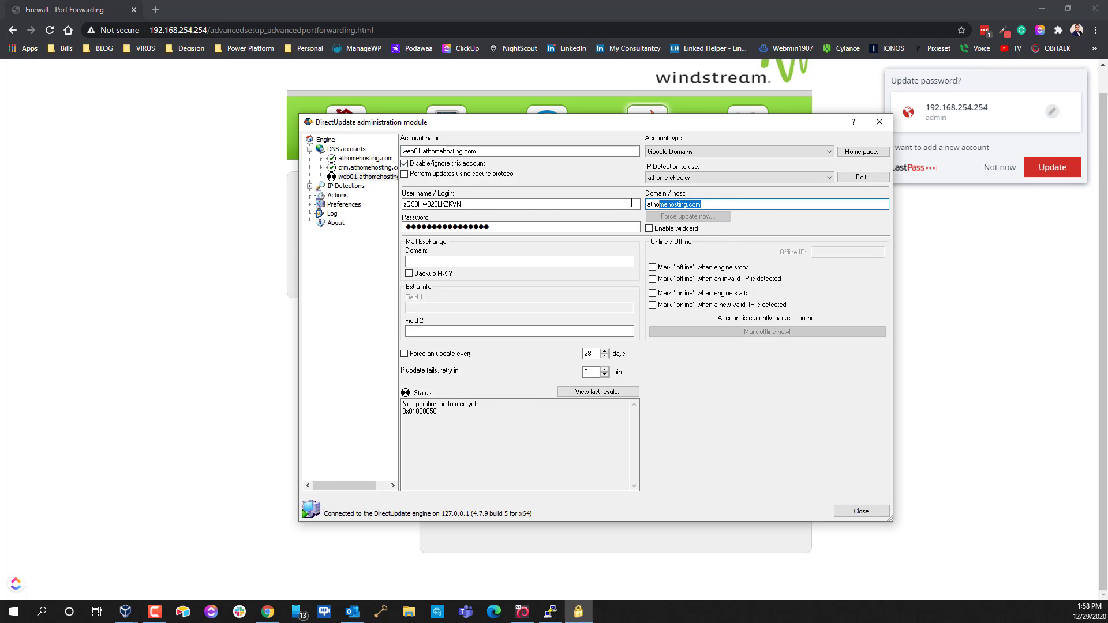
key("ctrl+v")
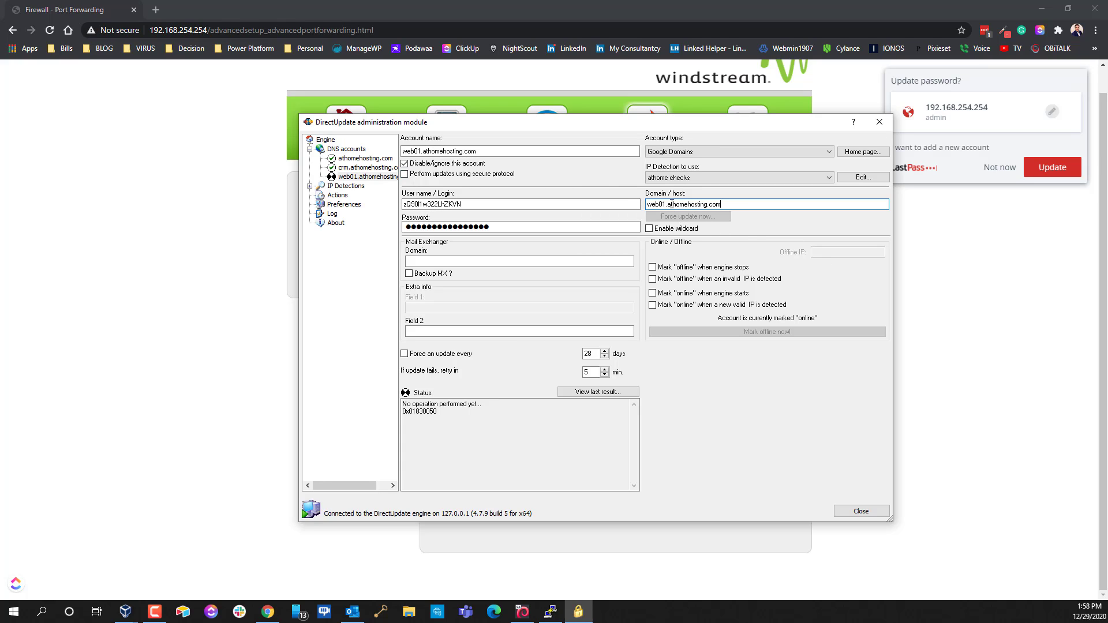
key("Left")
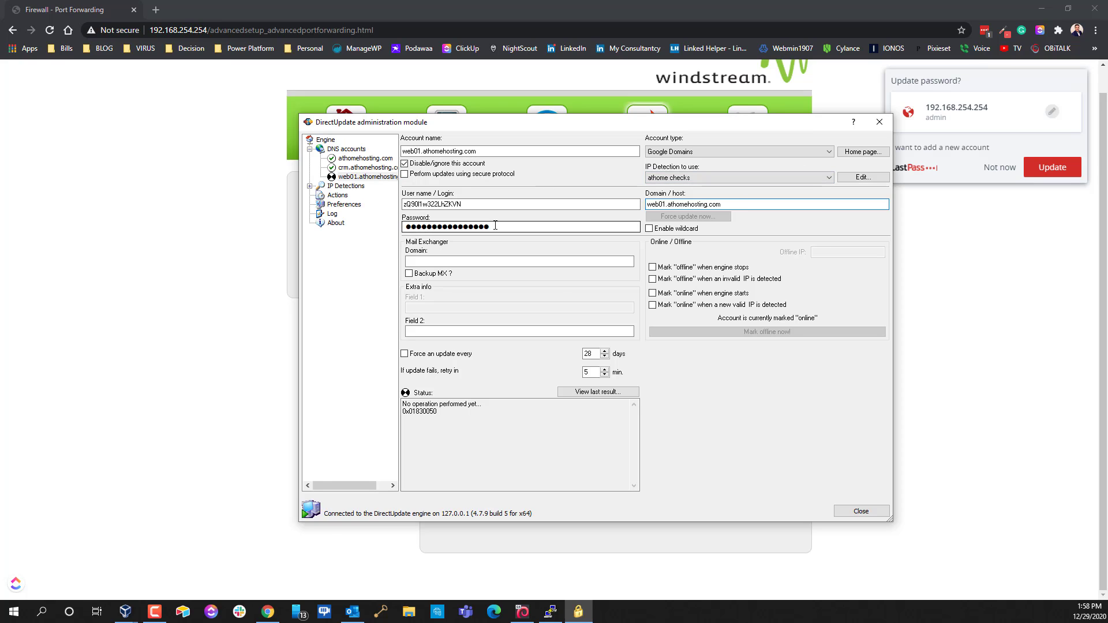
left_click(482, 205)
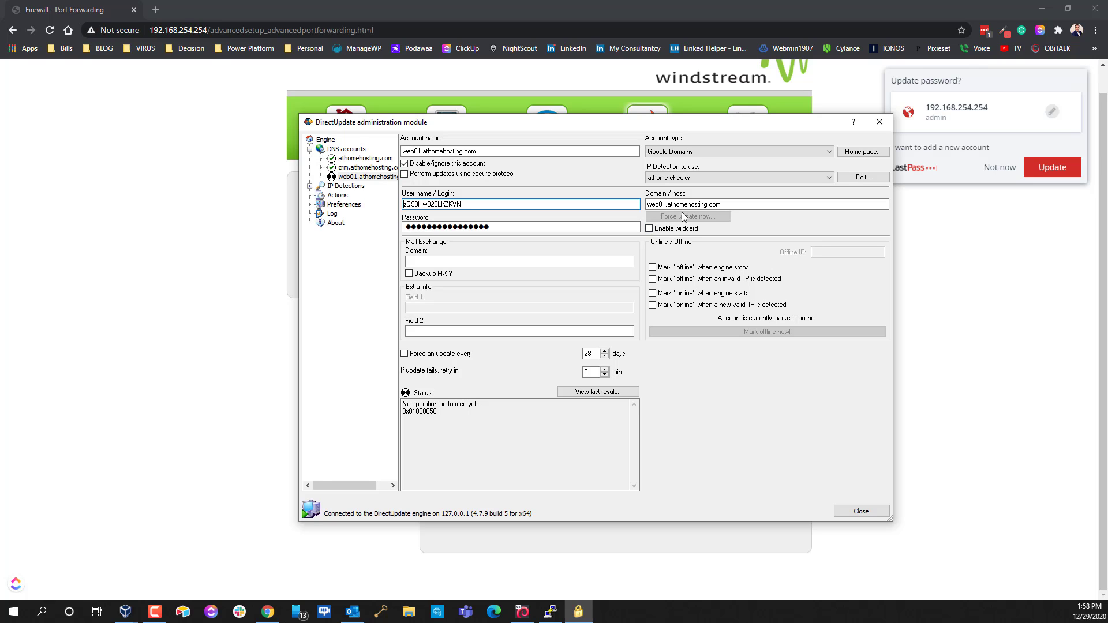
left_click(156, 10)
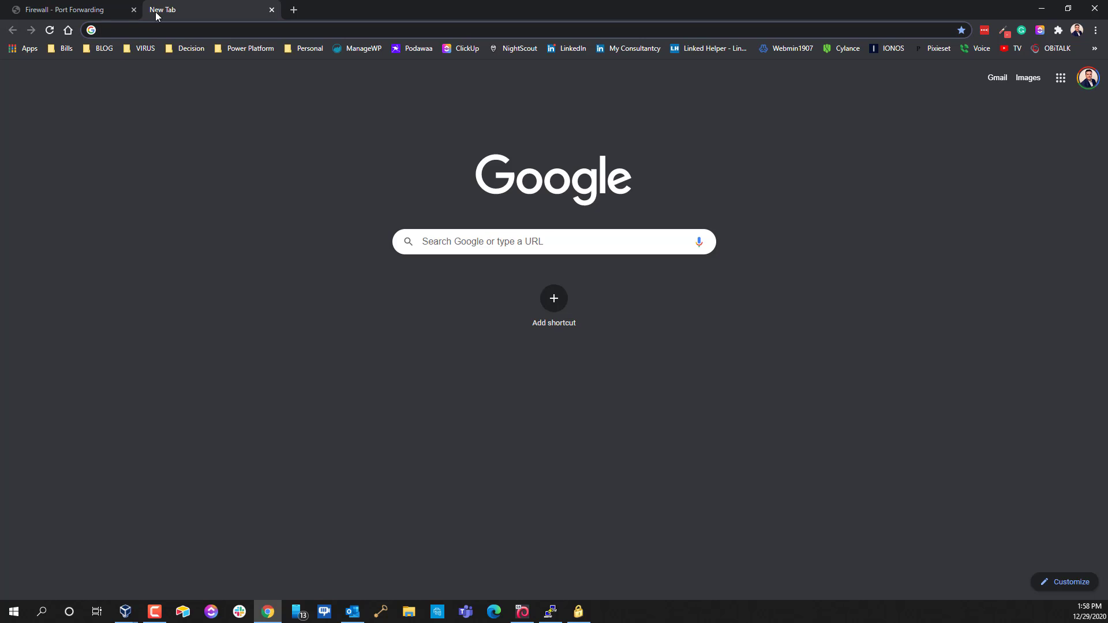
Search 'google domains', open its DNS page, and scroll to the Synthetic records
type("google doma")
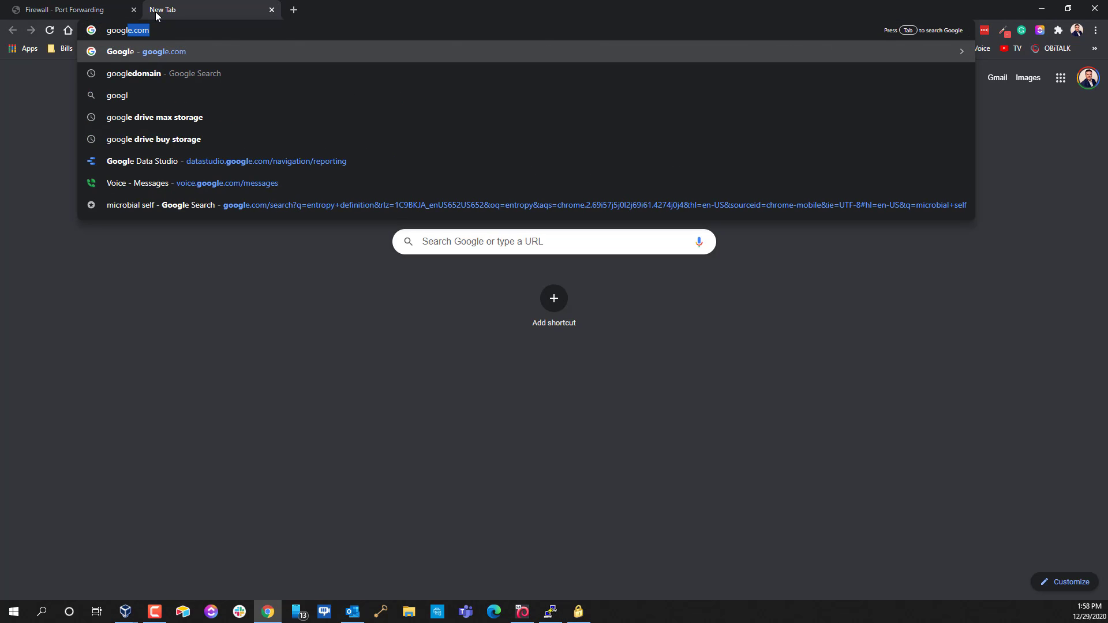
type("ins")
key("Return")
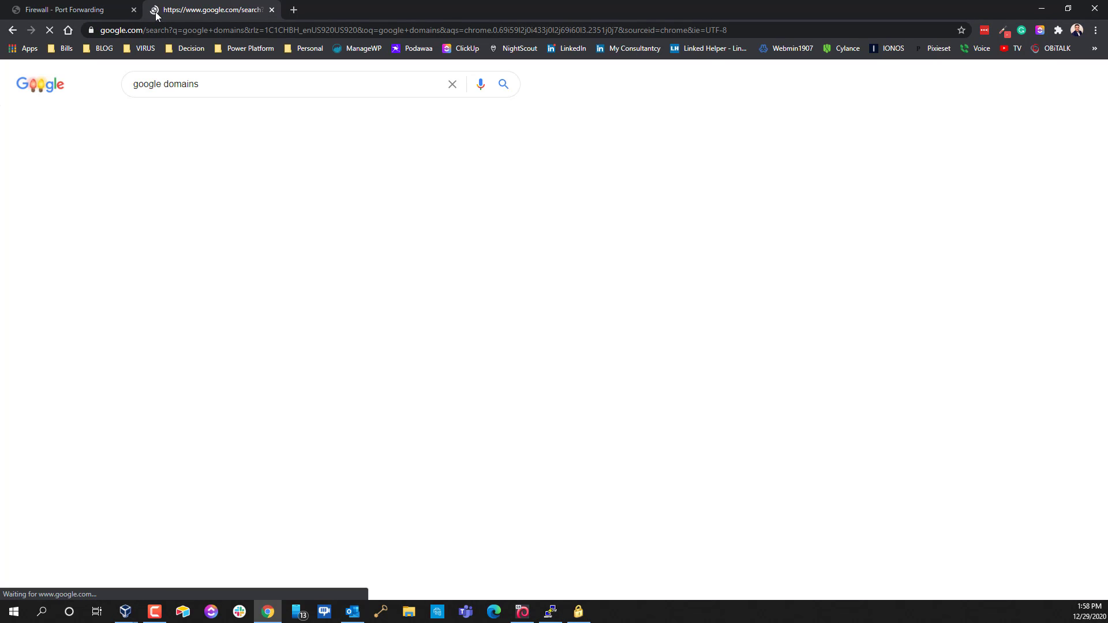
left_click(208, 182)
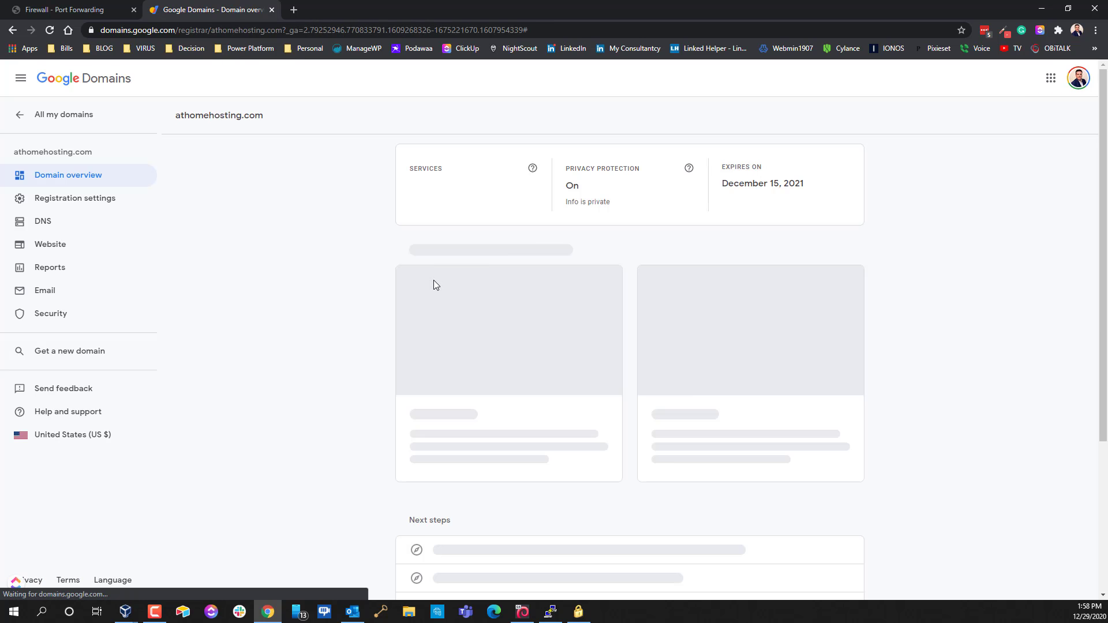
left_click(37, 223)
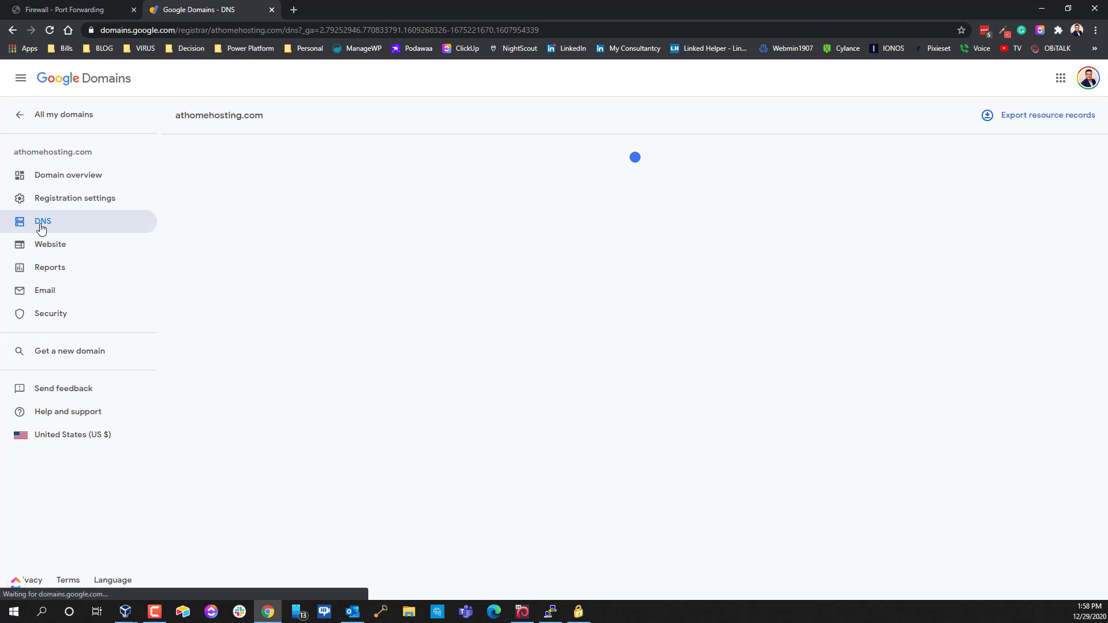
scroll(384, 312, "down", 6)
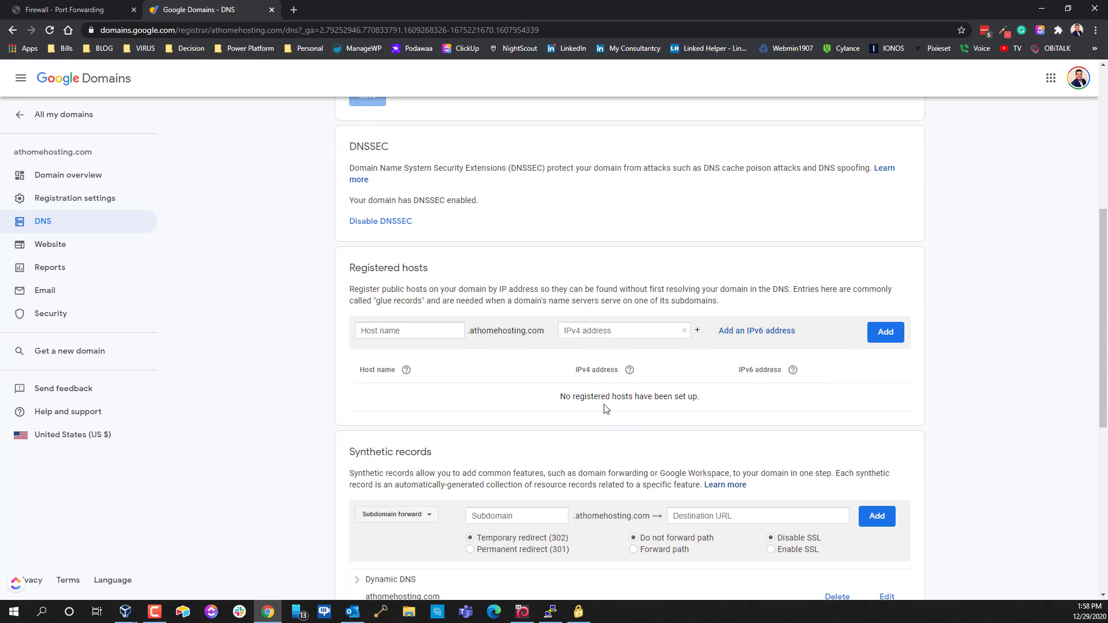
scroll(597, 354, "down", 4)
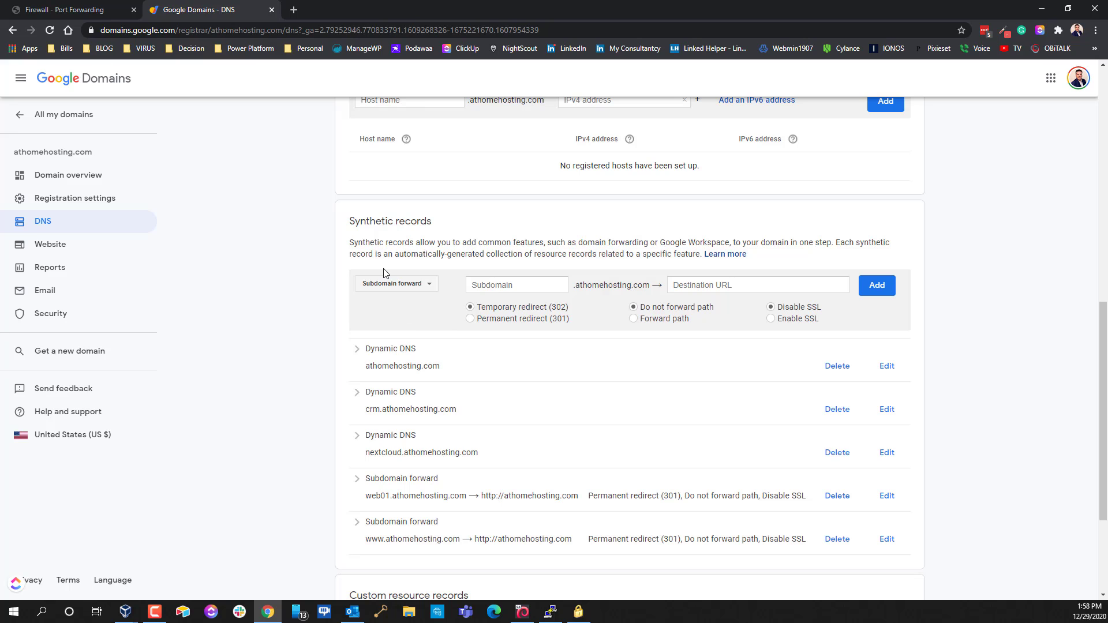
Add a web01 Dynamic DNS synthetic record after deleting the conflicting web01 subdomain forward
left_click(392, 285)
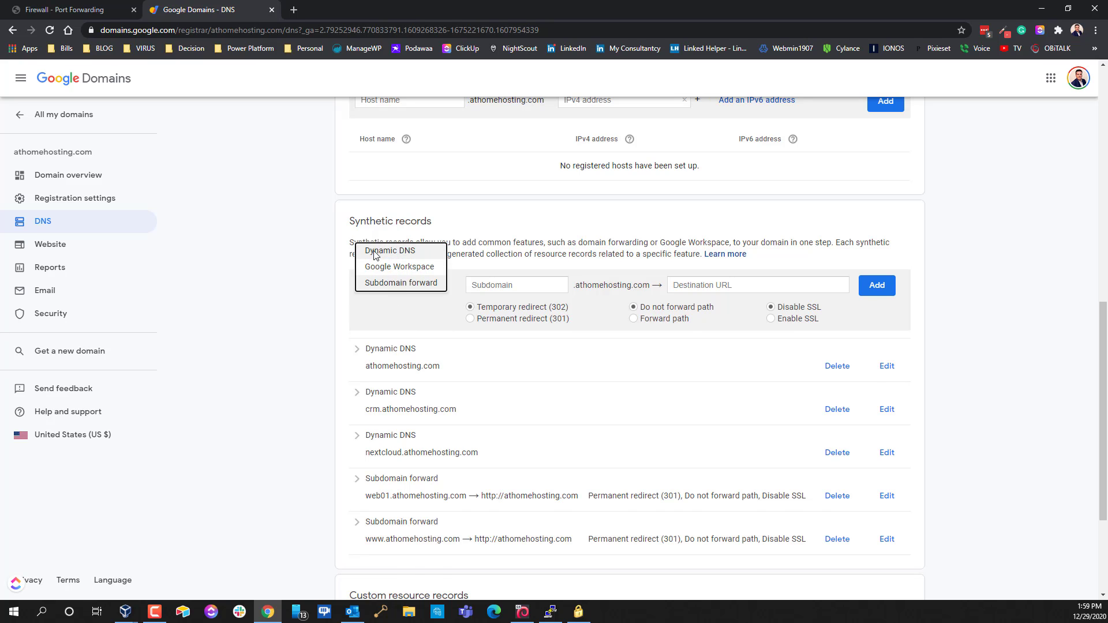
left_click(376, 255)
left_click(502, 283)
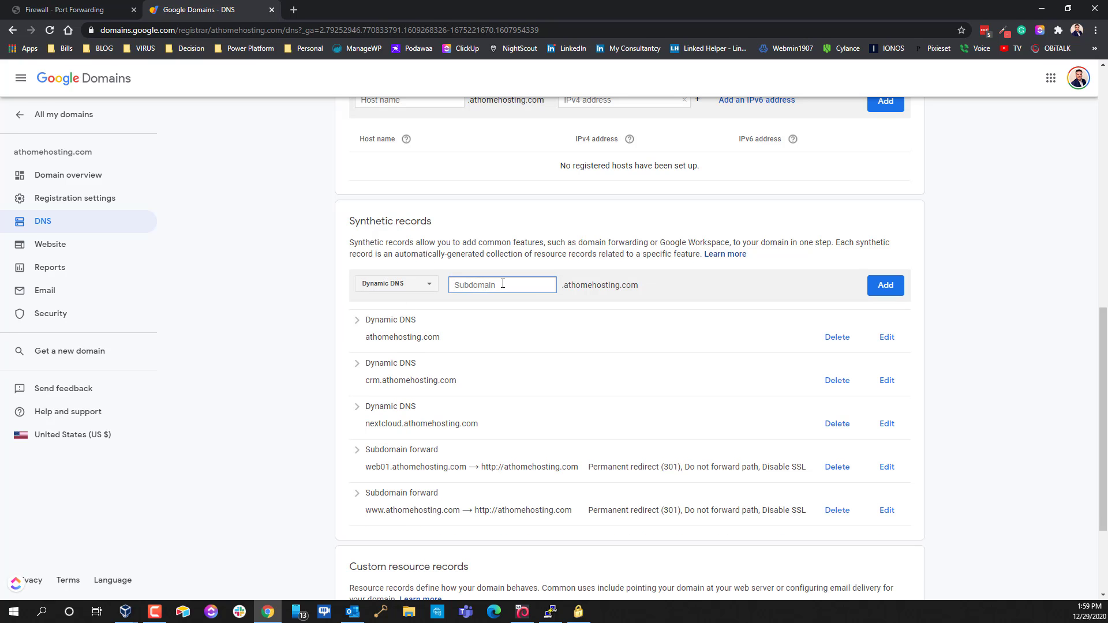
type("web01")
left_click(877, 286)
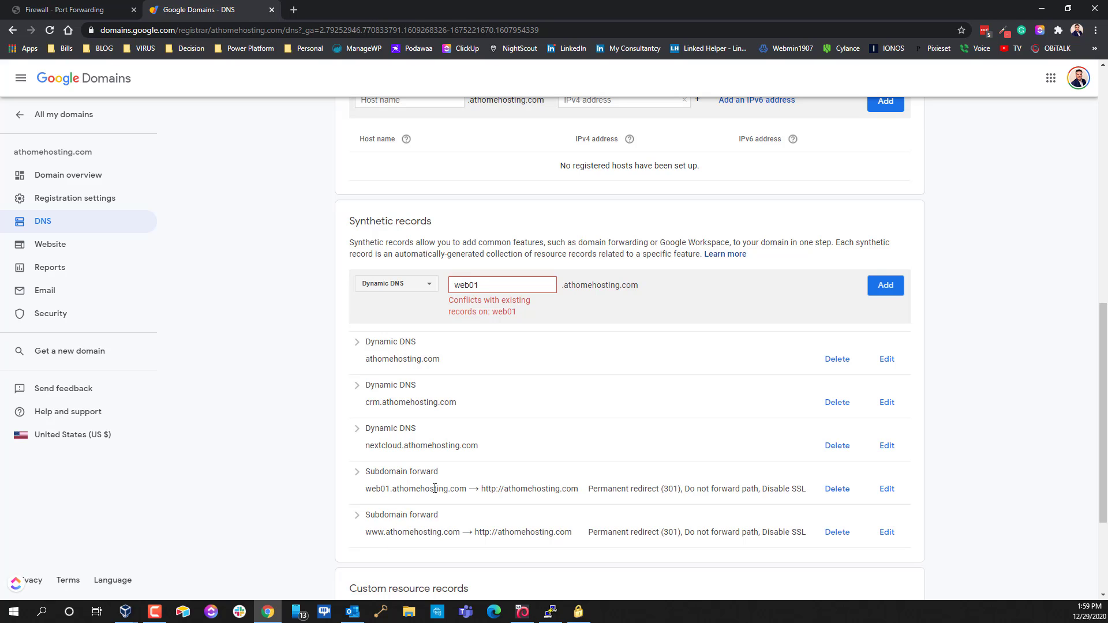
left_click(836, 494)
left_click(404, 351)
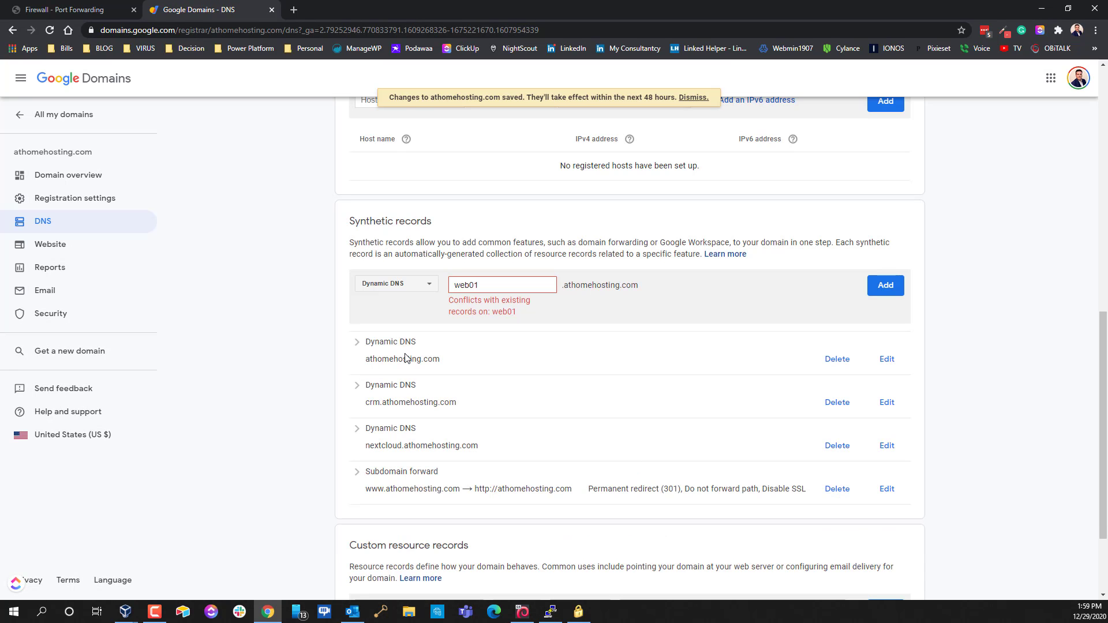
left_click(882, 293)
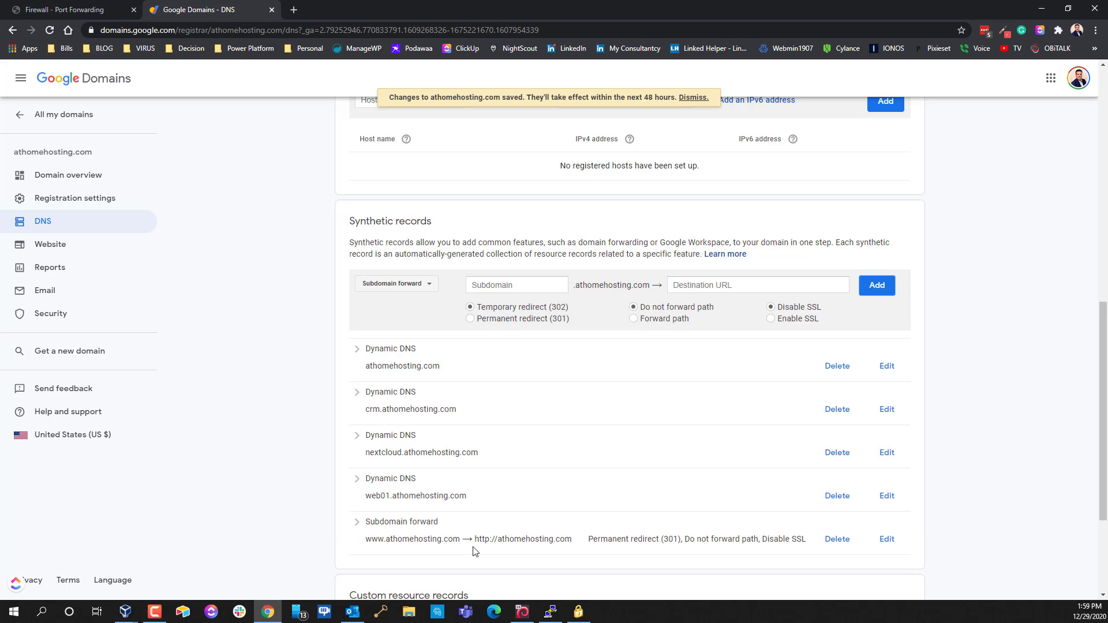
Expand the web01 Dynamic DNS record and view its generated credentials
left_click(884, 496)
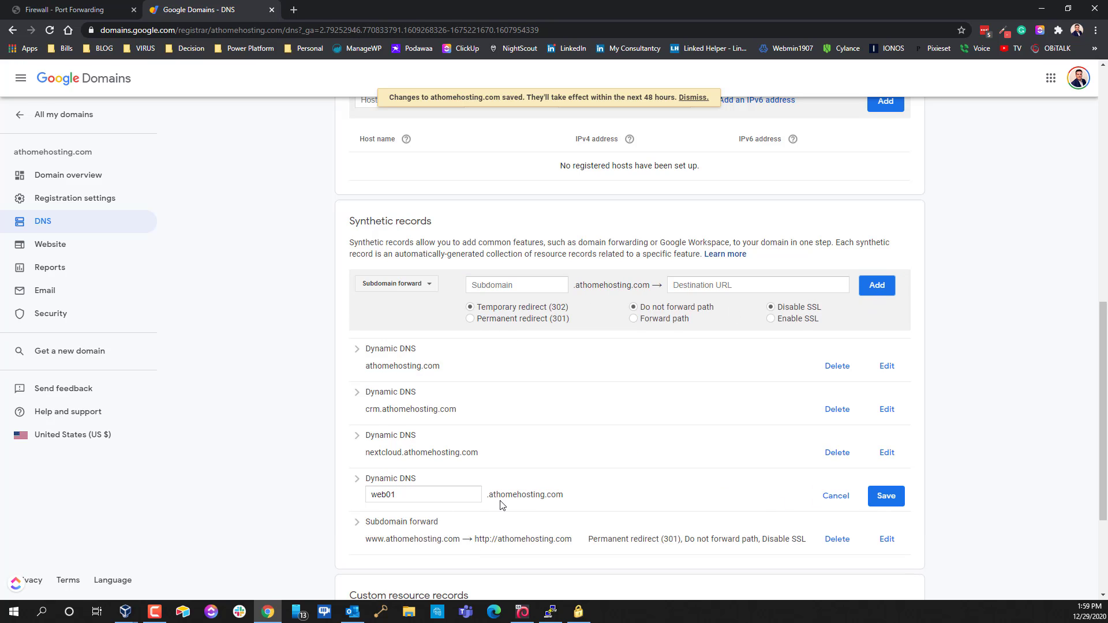
left_click(842, 501)
left_click(357, 481)
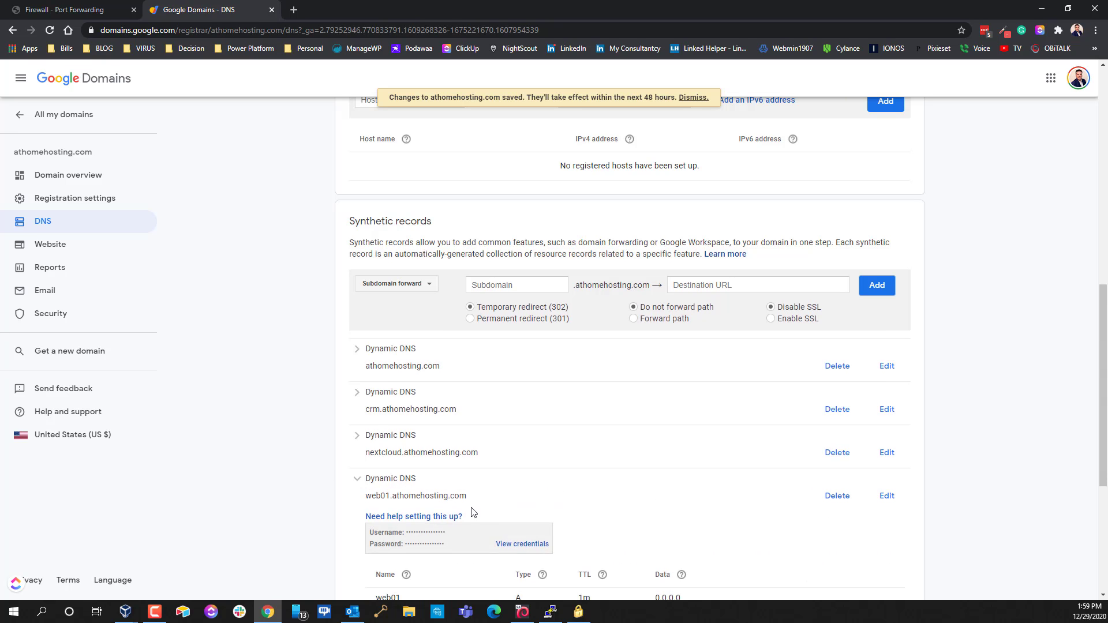
scroll(502, 321, "down", 4)
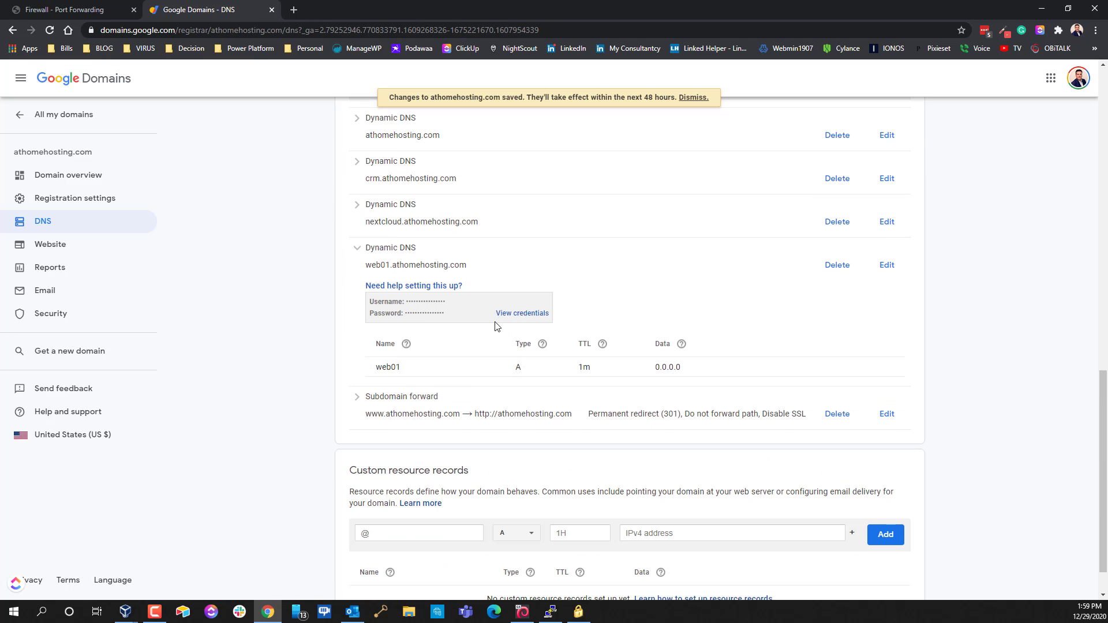
left_click(532, 315)
Copy the generated username into the web01 account's User name field in DirectUpdate
double_click(453, 301)
key("ctrl+c")
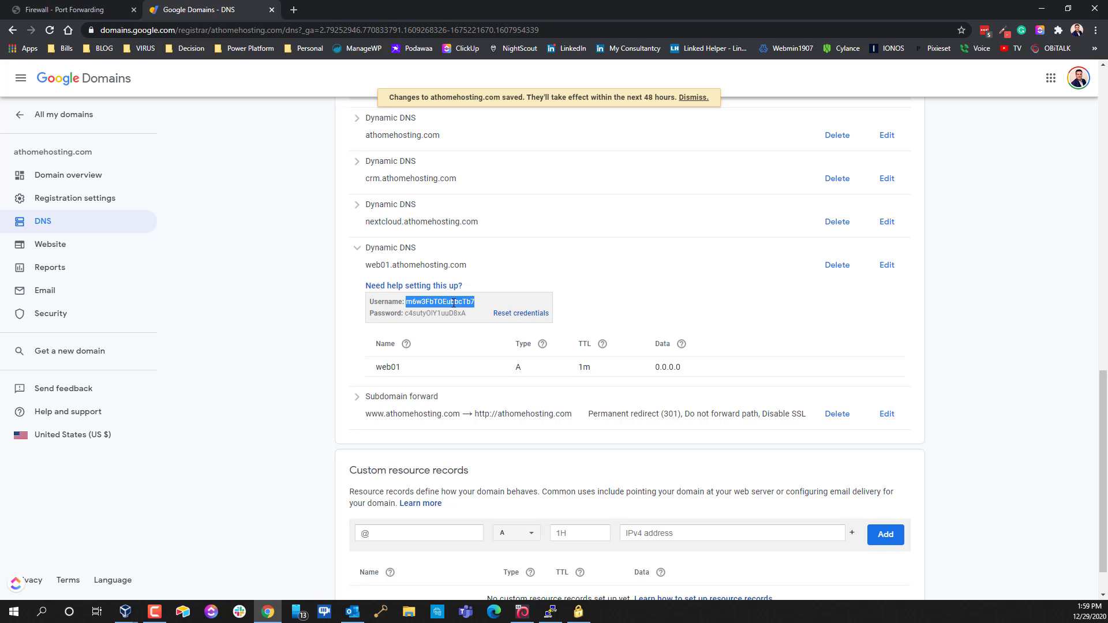
key("alt+Tab")
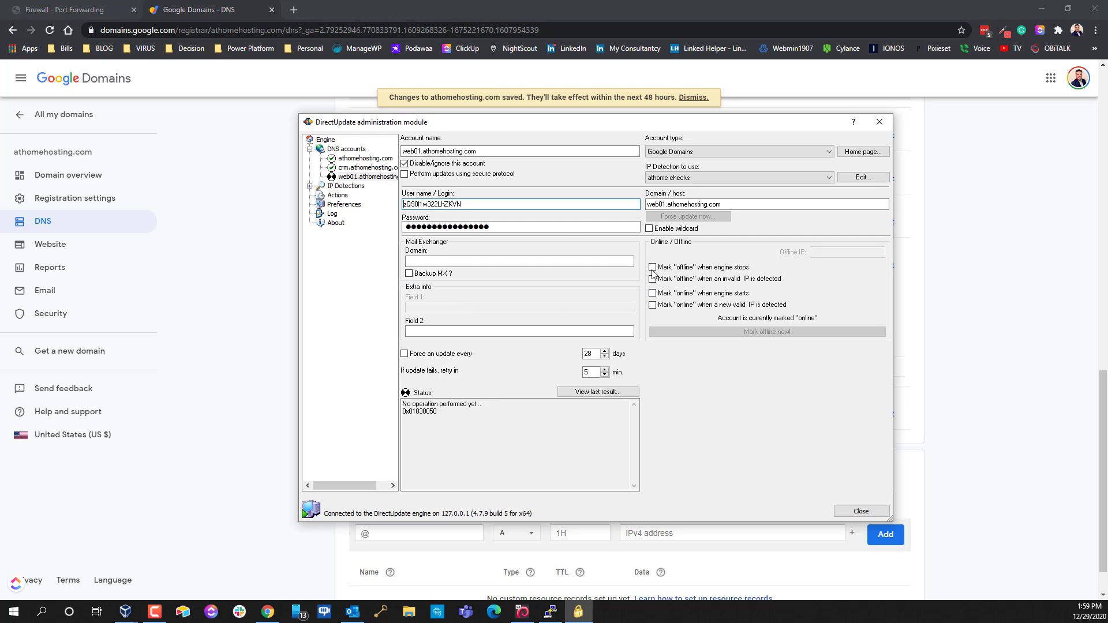
left_click_drag(492, 206, 314, 213)
key("ctrl+v")
Enter the generated password, enable the web01 account, and close DirectUpdate
key("alt+Tab")
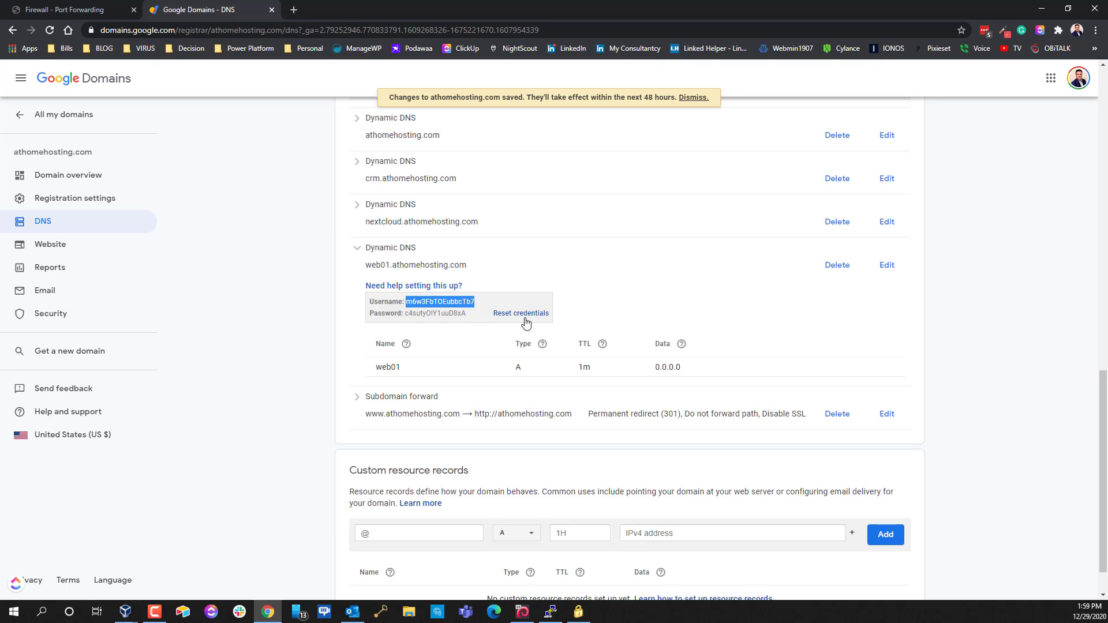
double_click(440, 313)
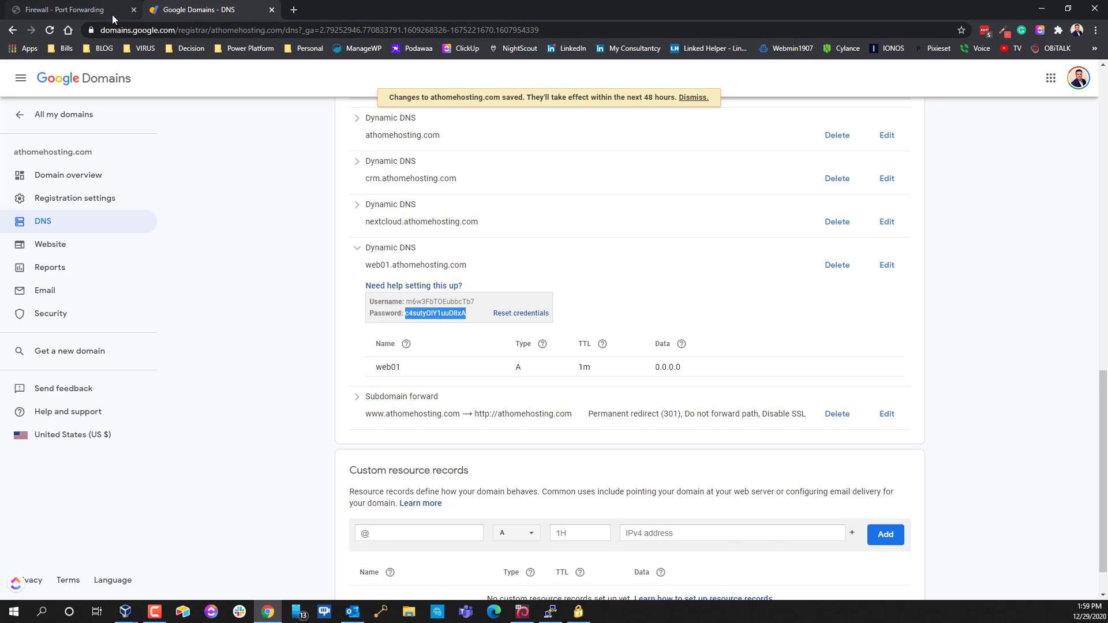
left_click(81, 10)
left_click(204, 13)
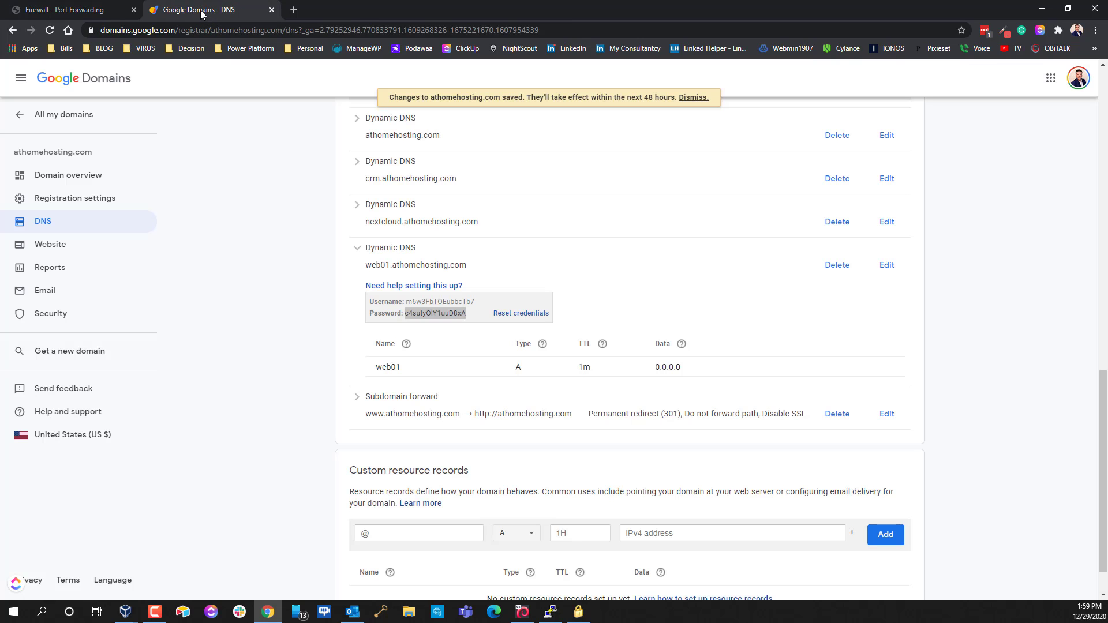
left_click(577, 612)
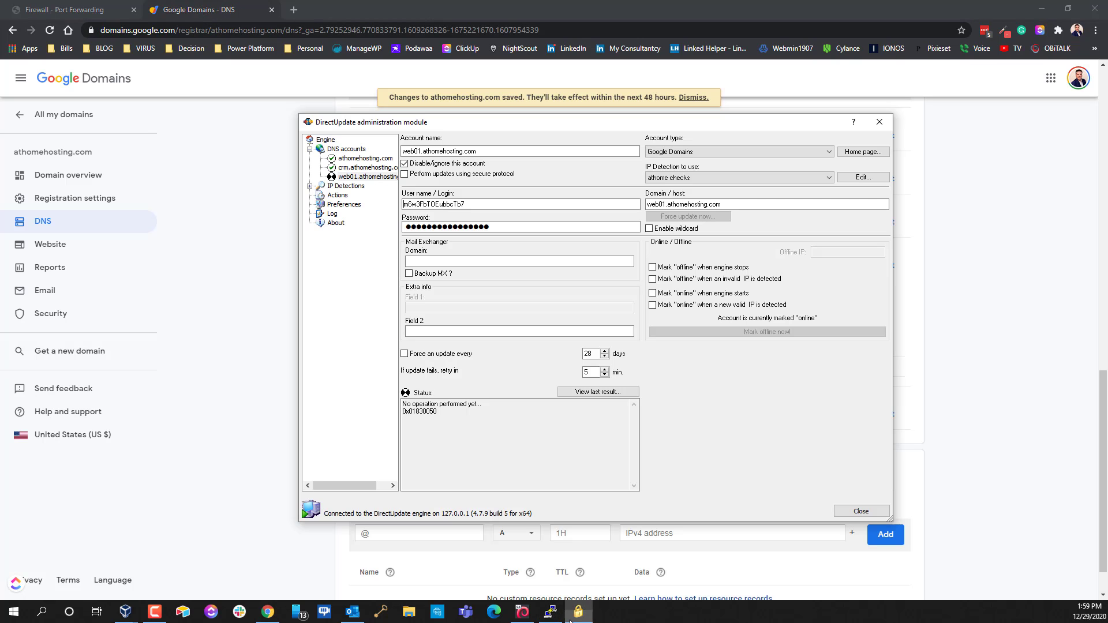
left_click(508, 228)
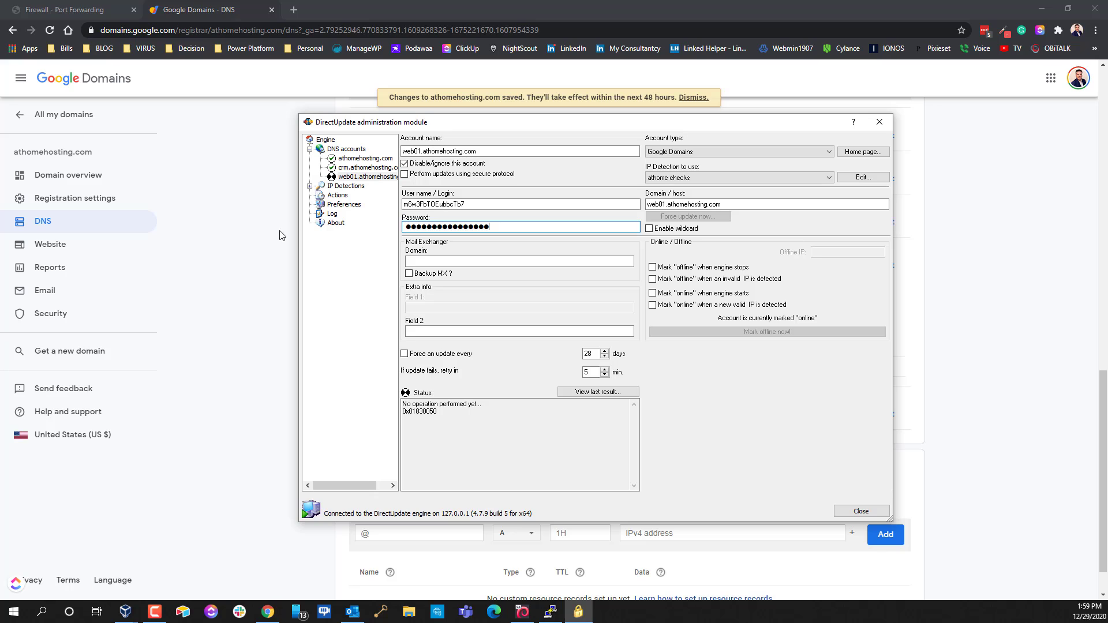
left_click(420, 164)
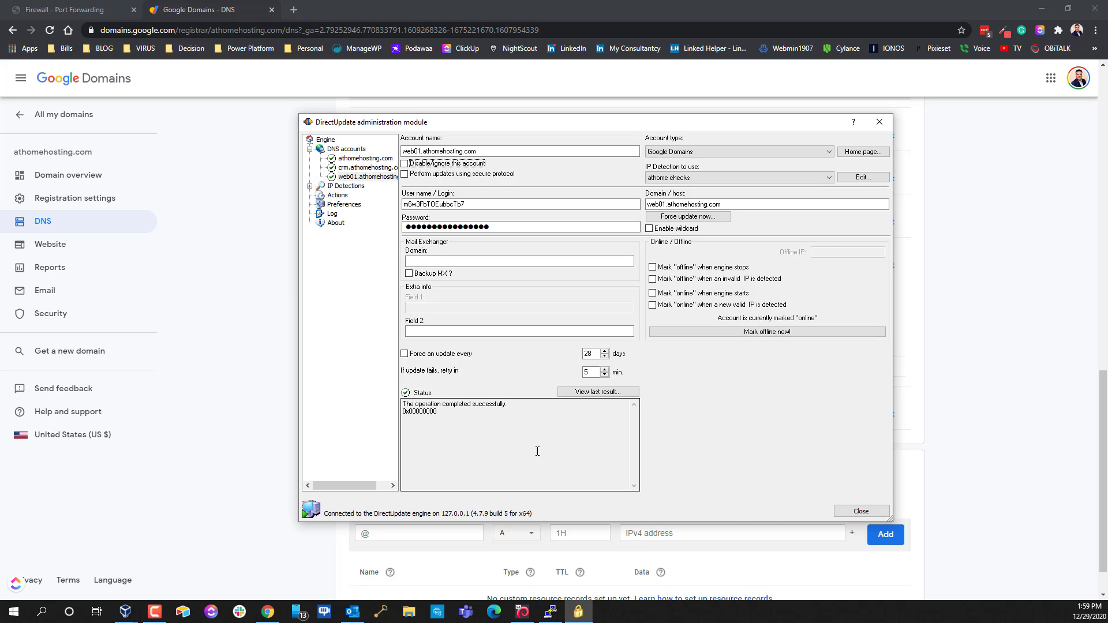
left_click(855, 512)
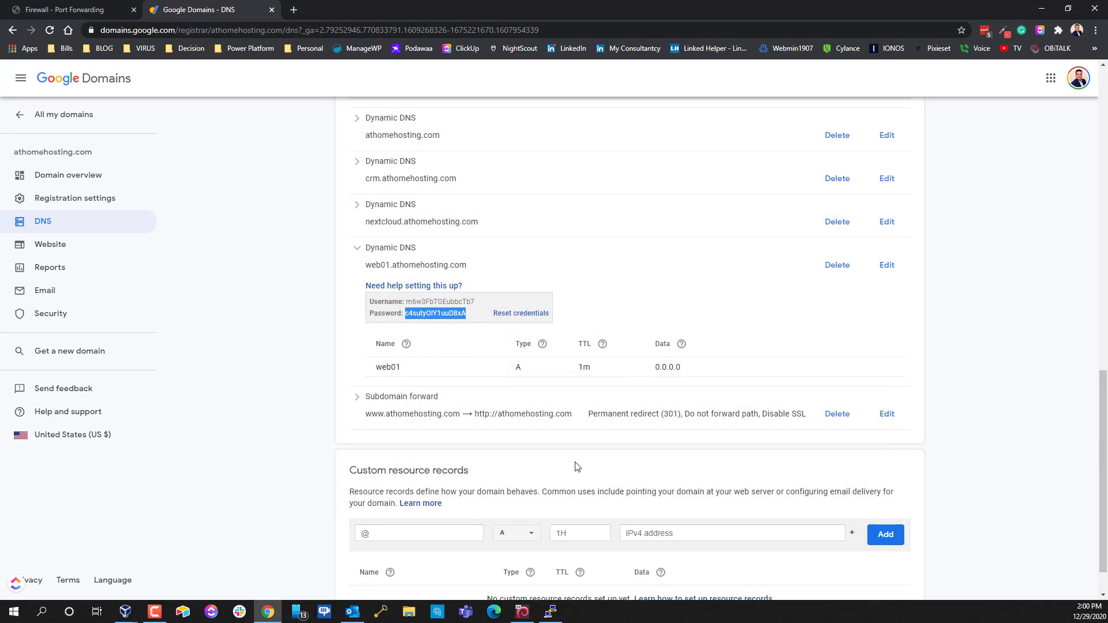
Reload the DNS page and confirm the web01 record now holds 173.184.66.134
left_click(789, 310)
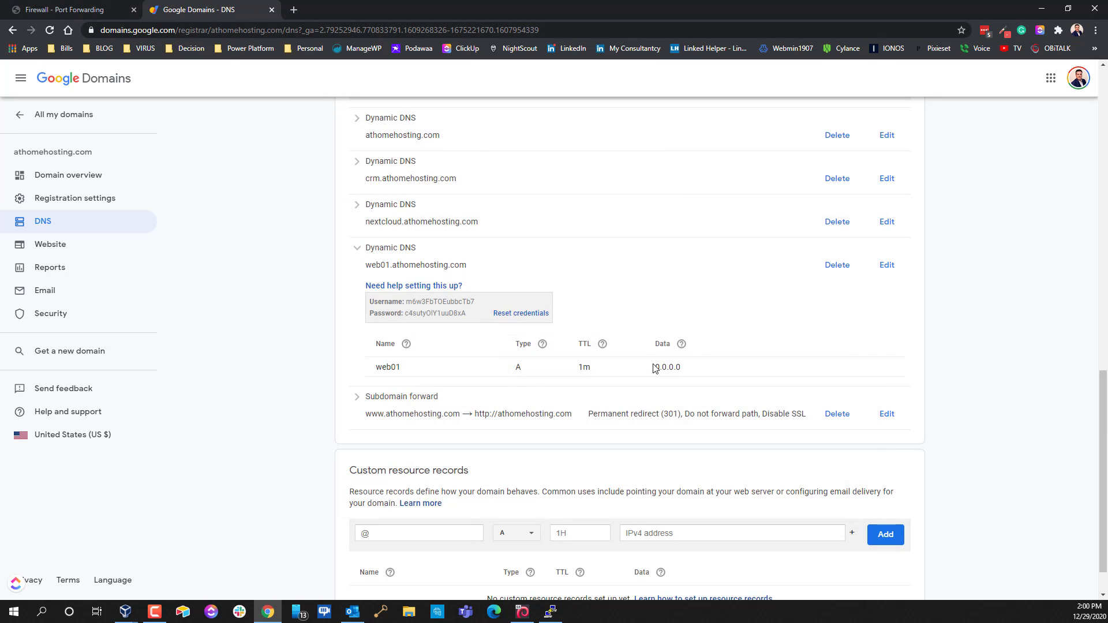
left_click_drag(653, 368, 726, 378)
left_click(50, 30)
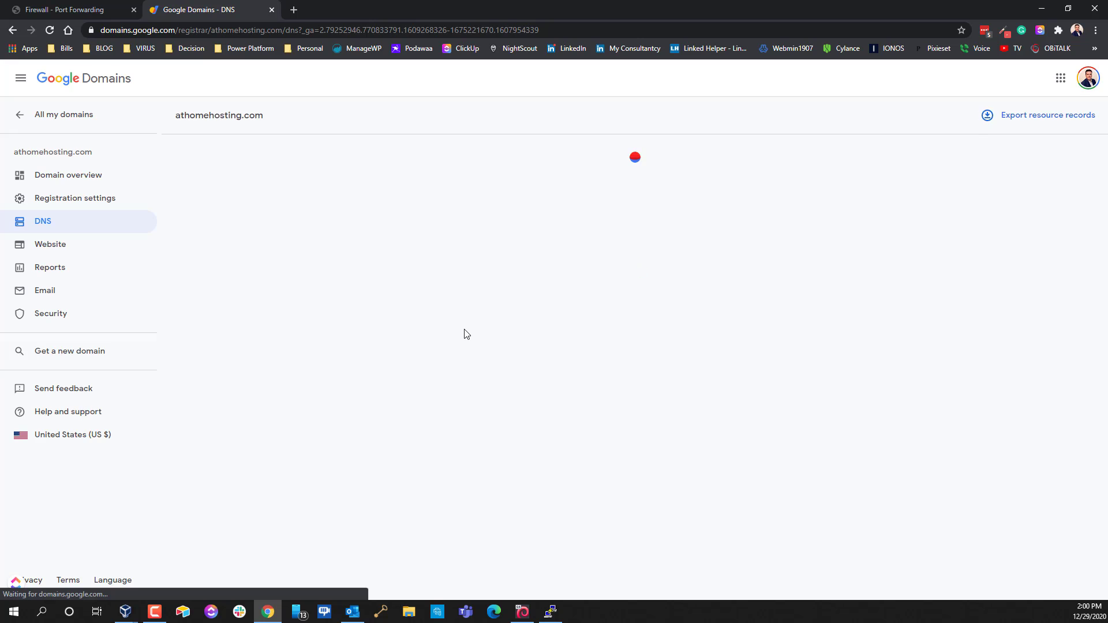
scroll(463, 359, "down", 5)
scroll(438, 432, "down", 3)
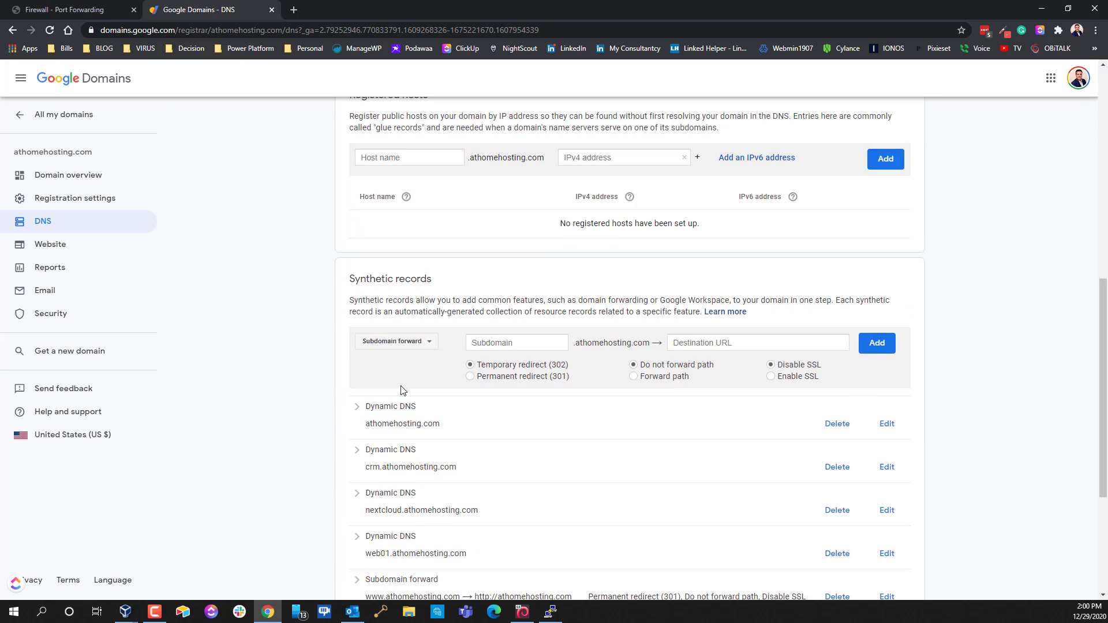
scroll(404, 439, "down", 2)
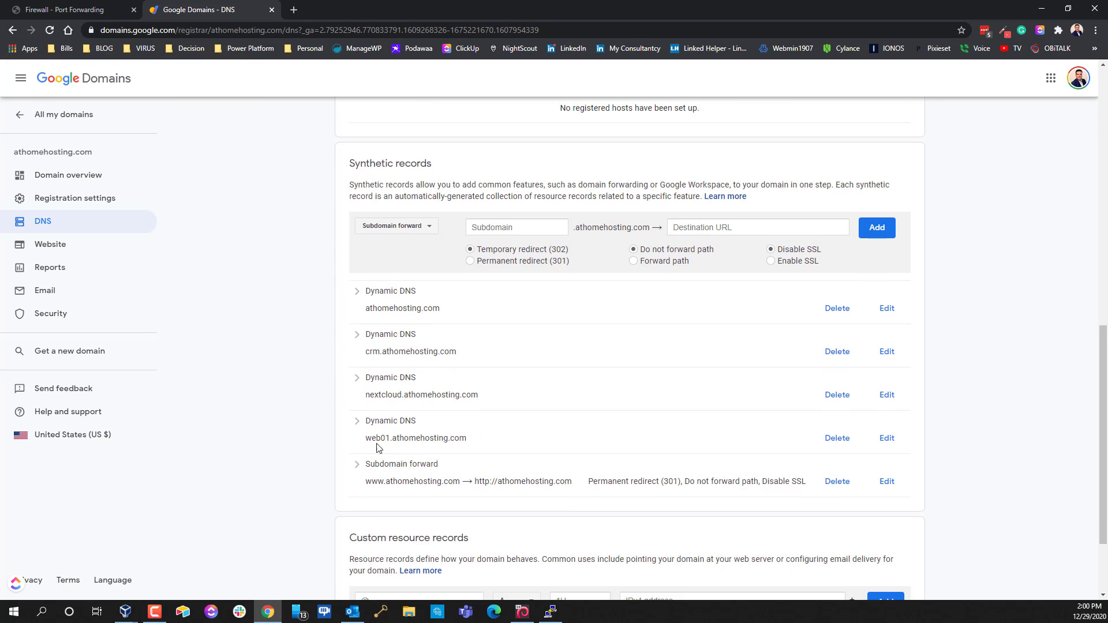
left_click(356, 421)
scroll(515, 493, "down", 3)
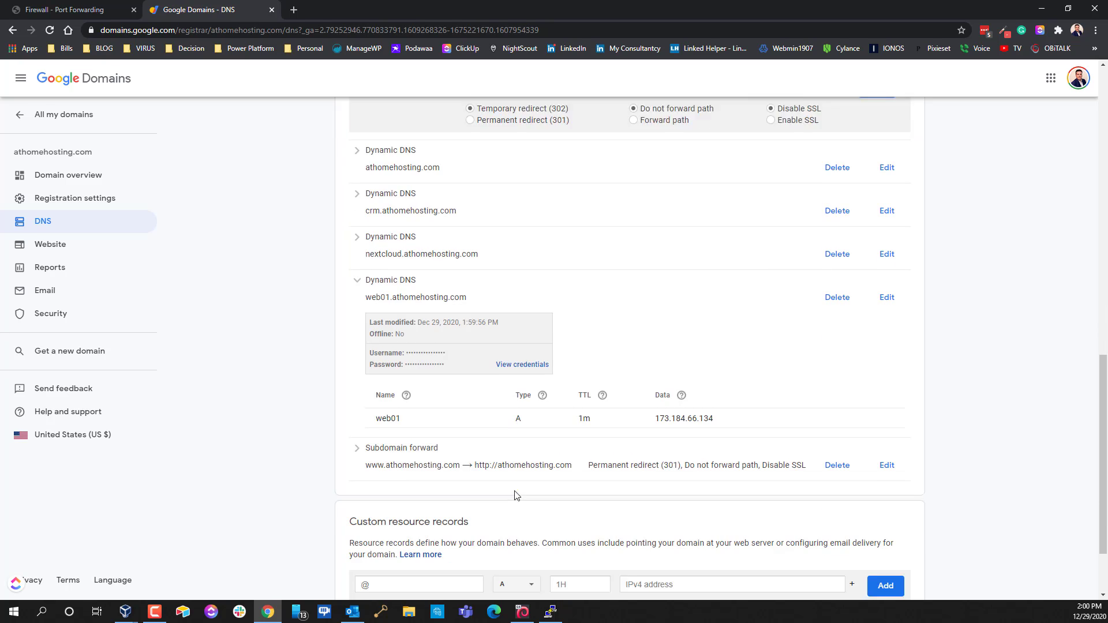
left_click_drag(655, 386, 778, 390)
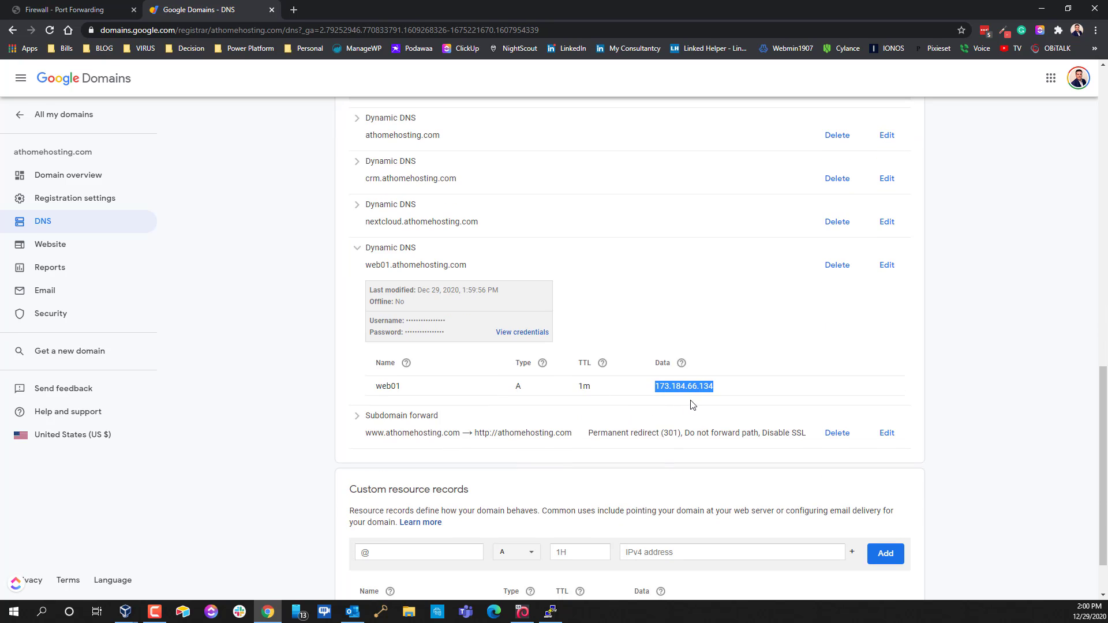
Search 'my ip' in a new tab to compare the public IP, then close it
left_click(293, 11)
type("my i")
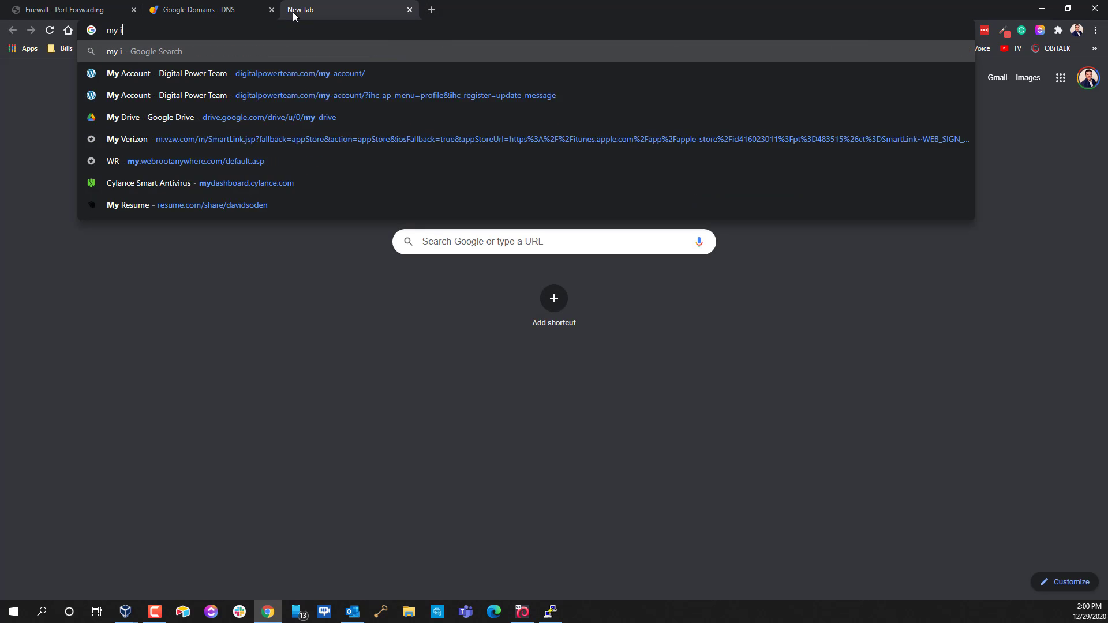
type("p")
key("Return")
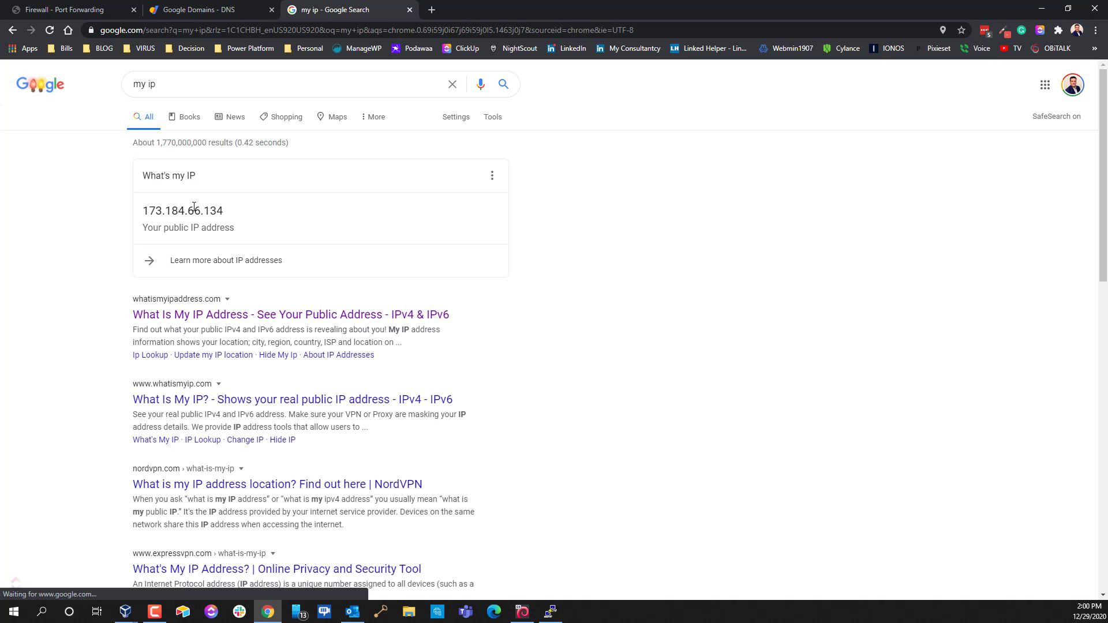
left_click_drag(195, 212, 229, 214)
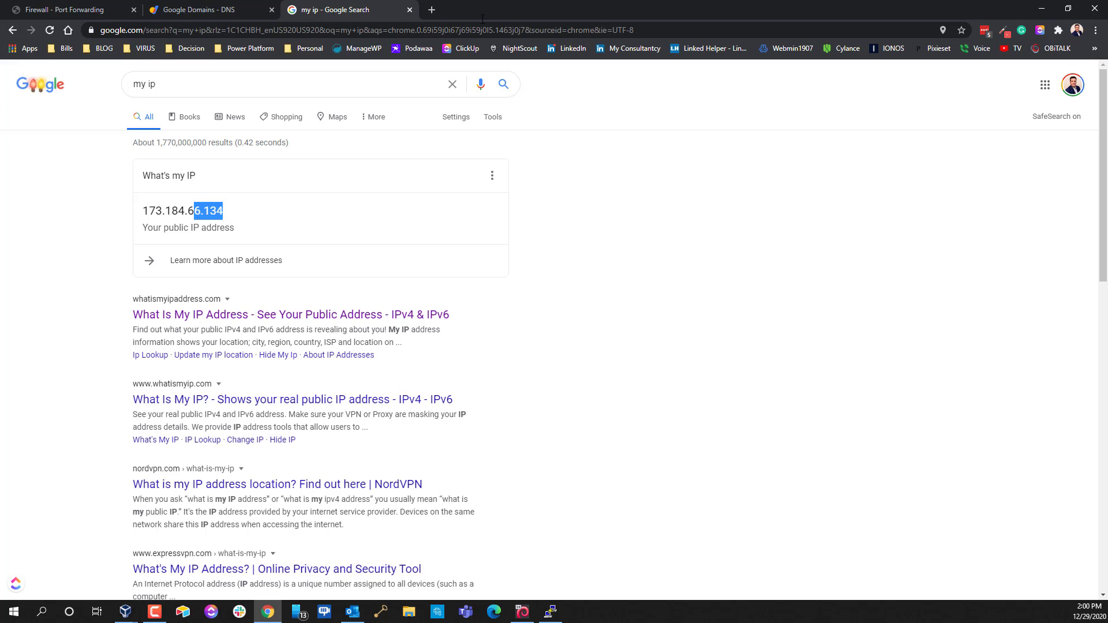
left_click(410, 10)
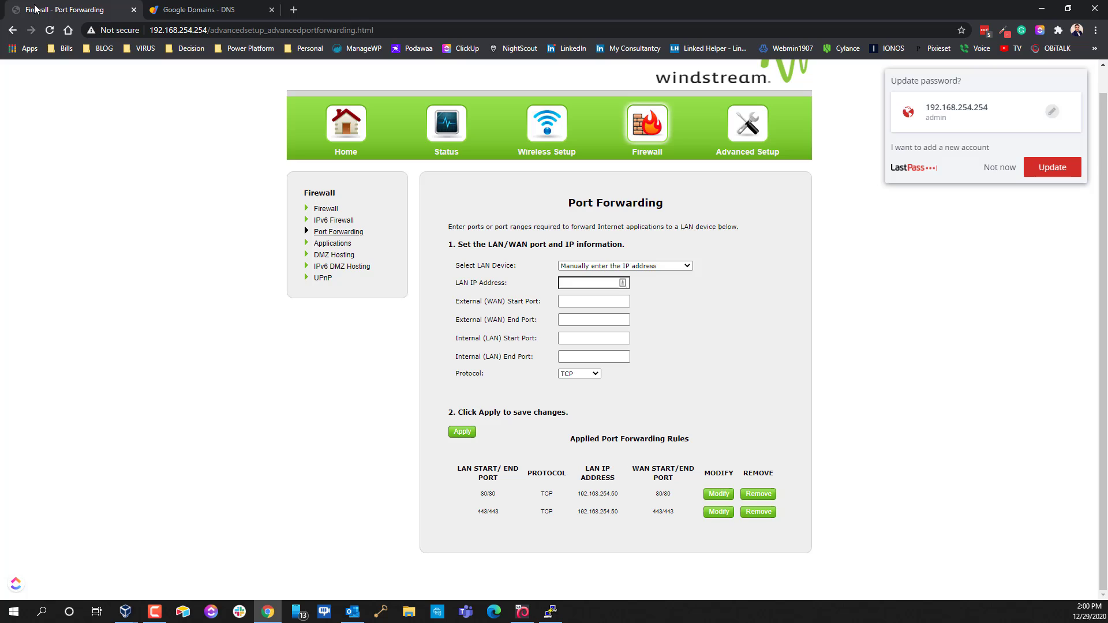
Enter LAN IP 192.168.254.40 and external start port 10000 in the port forwarding form
left_click(63, 10)
left_click(575, 281)
type("192.168.254.40")
key("Tab")
type("10000")
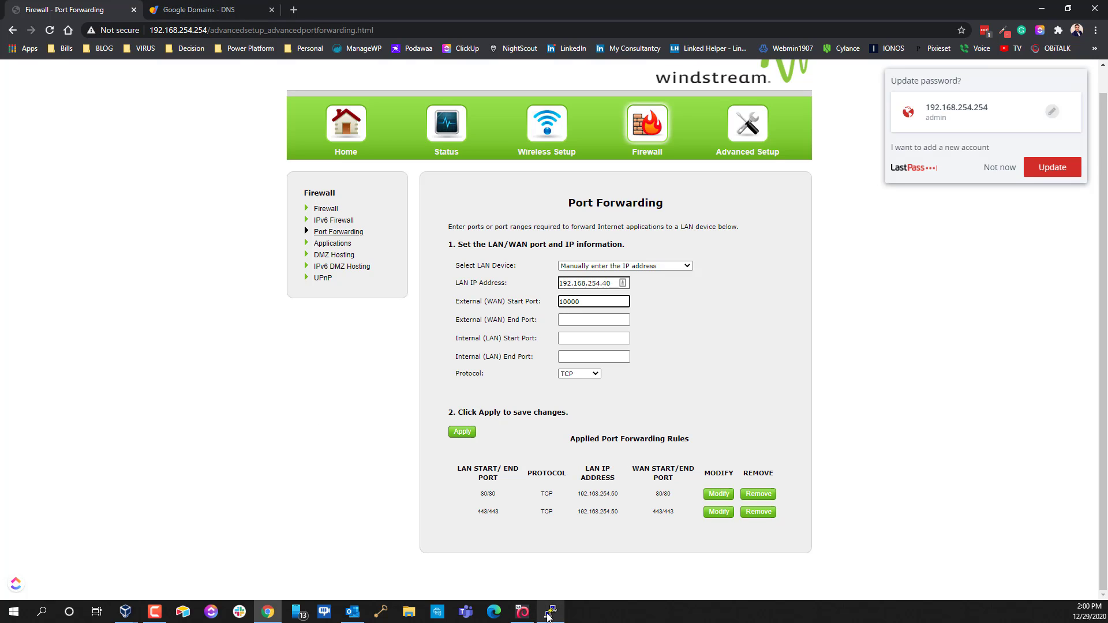
Fill 10000 into the remaining external and internal port fields and apply the TCP rule
left_click(549, 613)
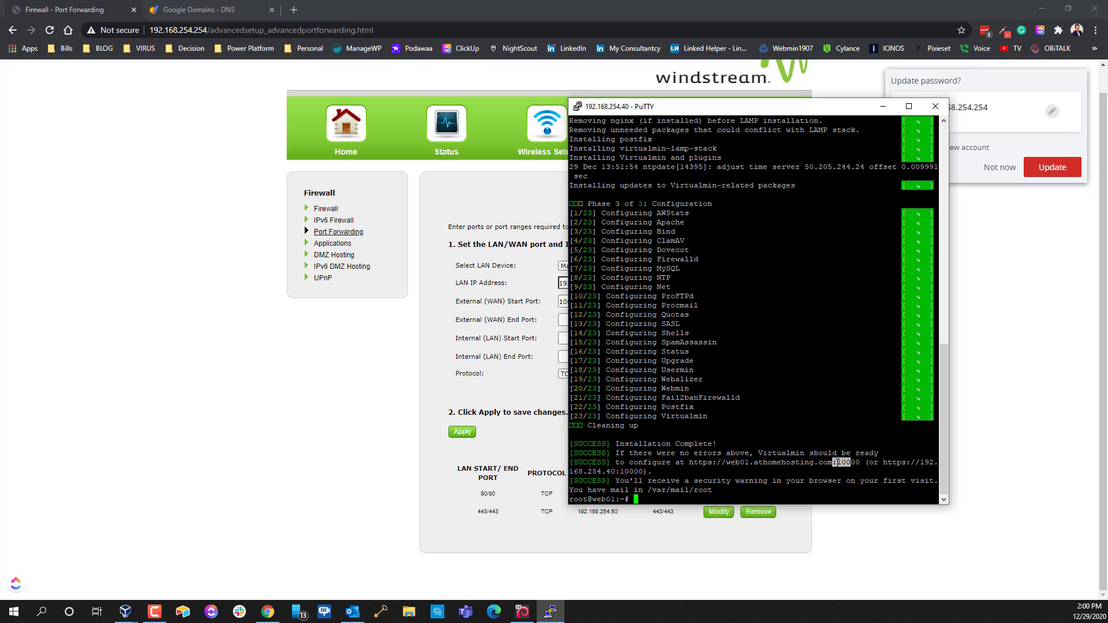
double_click(839, 462)
left_click(502, 456)
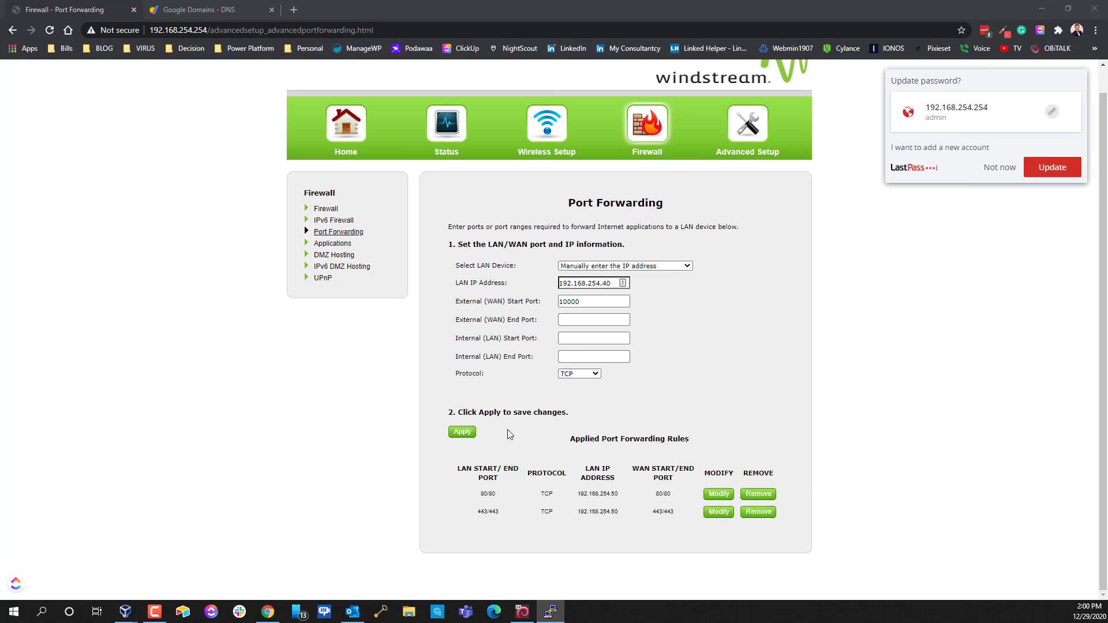
double_click(575, 301)
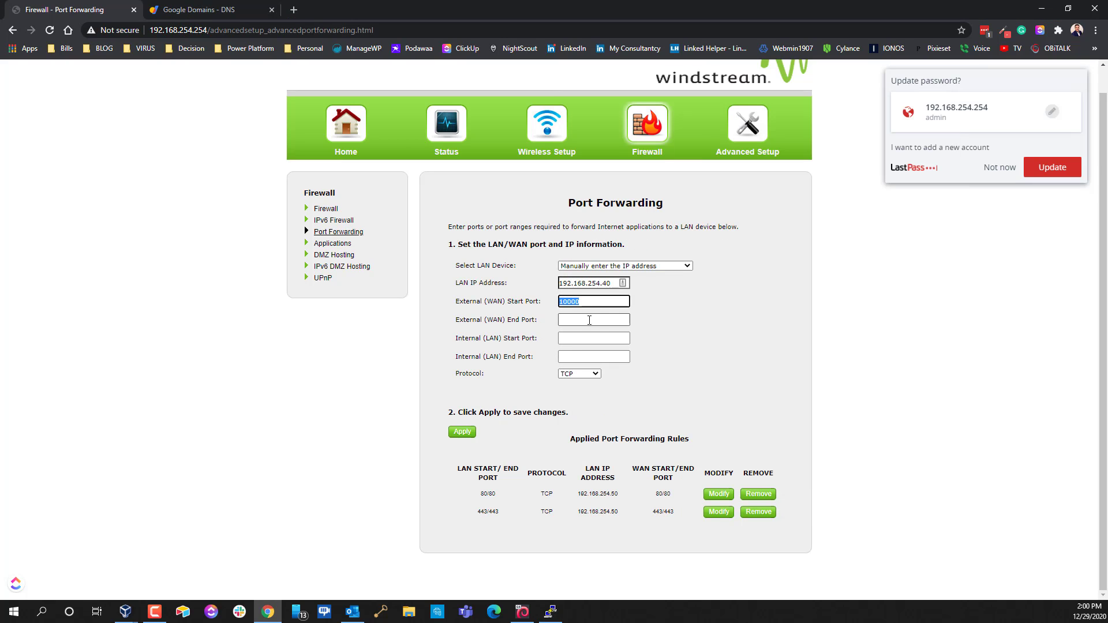
key("Tab")
type("10000")
key("Tab")
type("10000")
key("Tab")
type("10000")
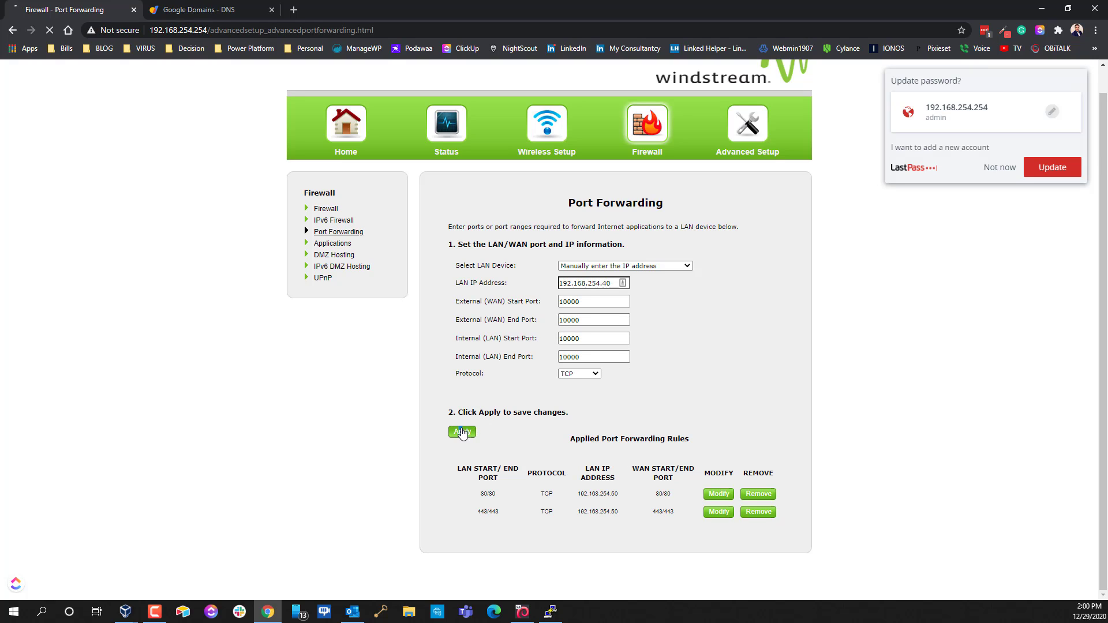
left_click(467, 438)
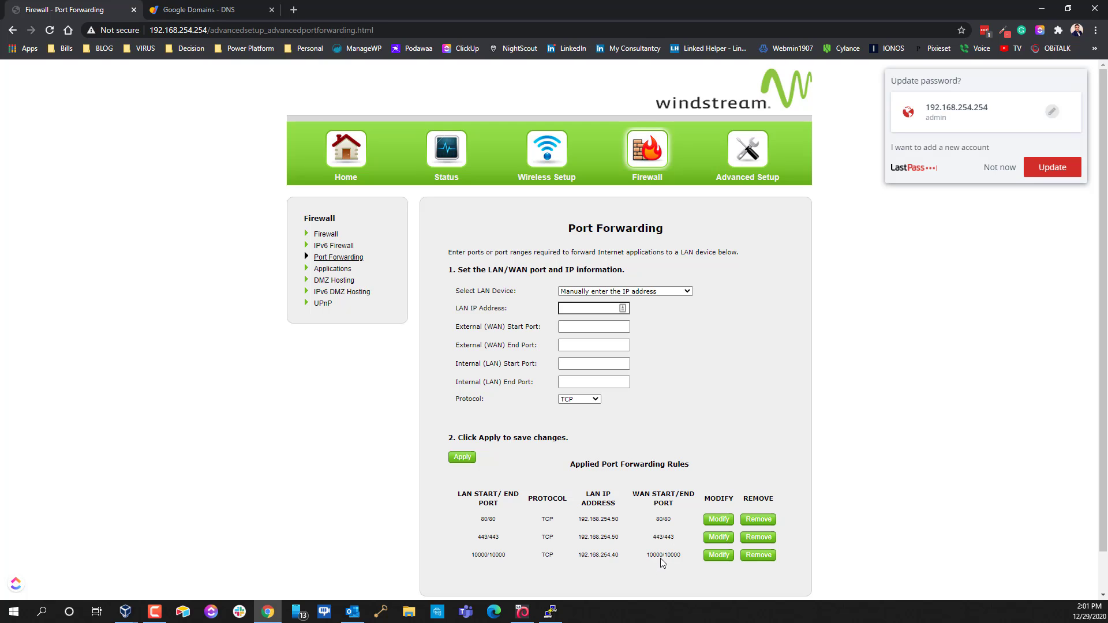
left_click(196, 10)
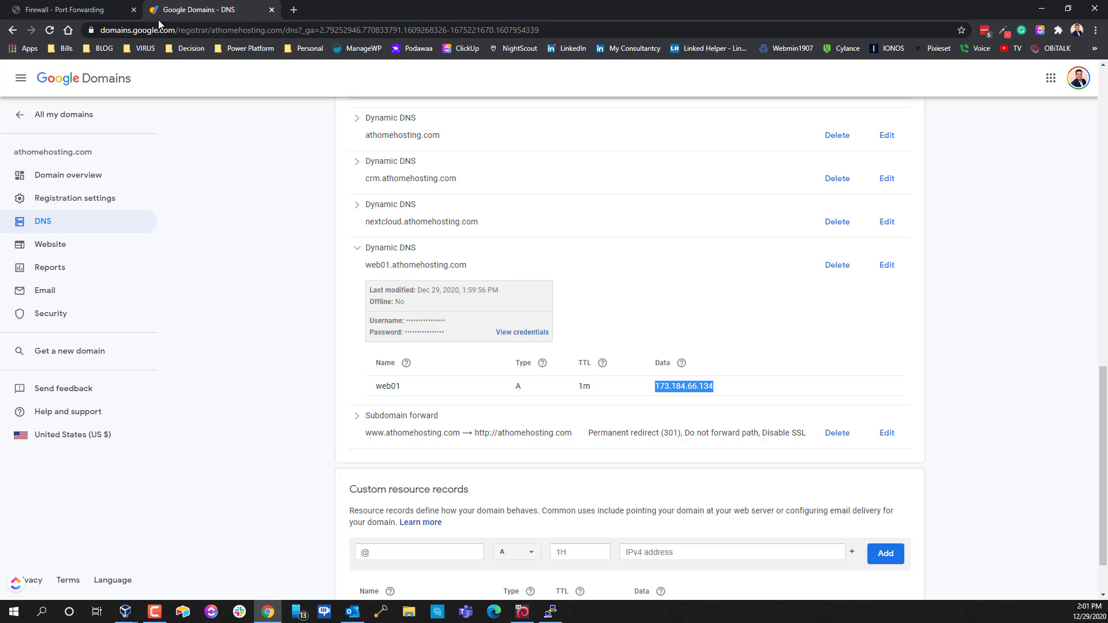
In Google Domains, start a custom A record named web01 and move to its IPv4 address field
left_click(58, 12)
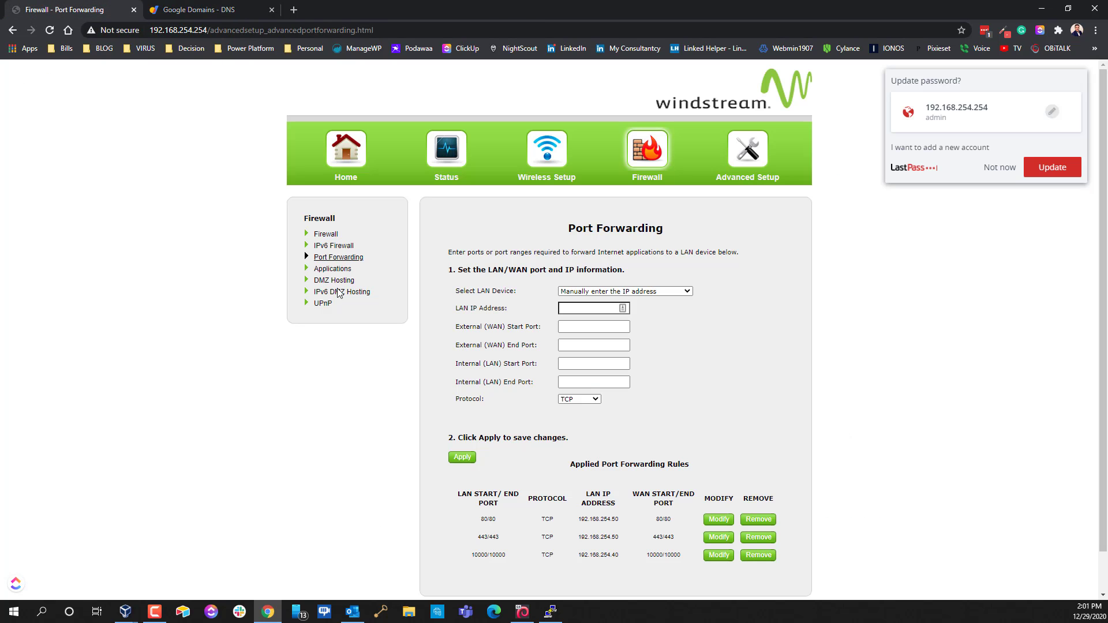
left_click(549, 613)
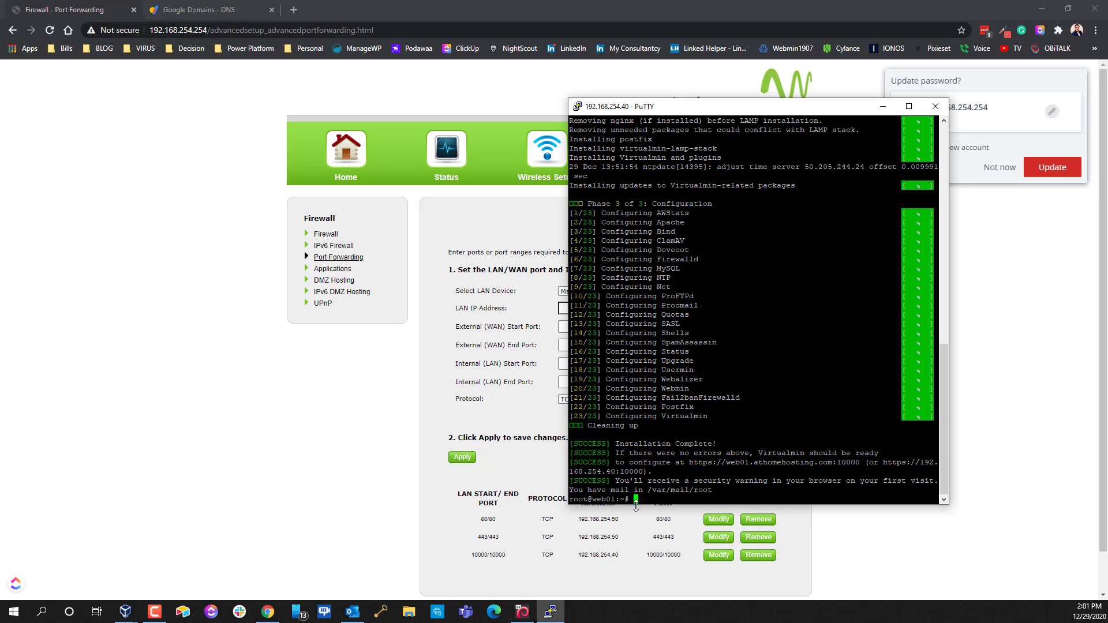
left_click(213, 5)
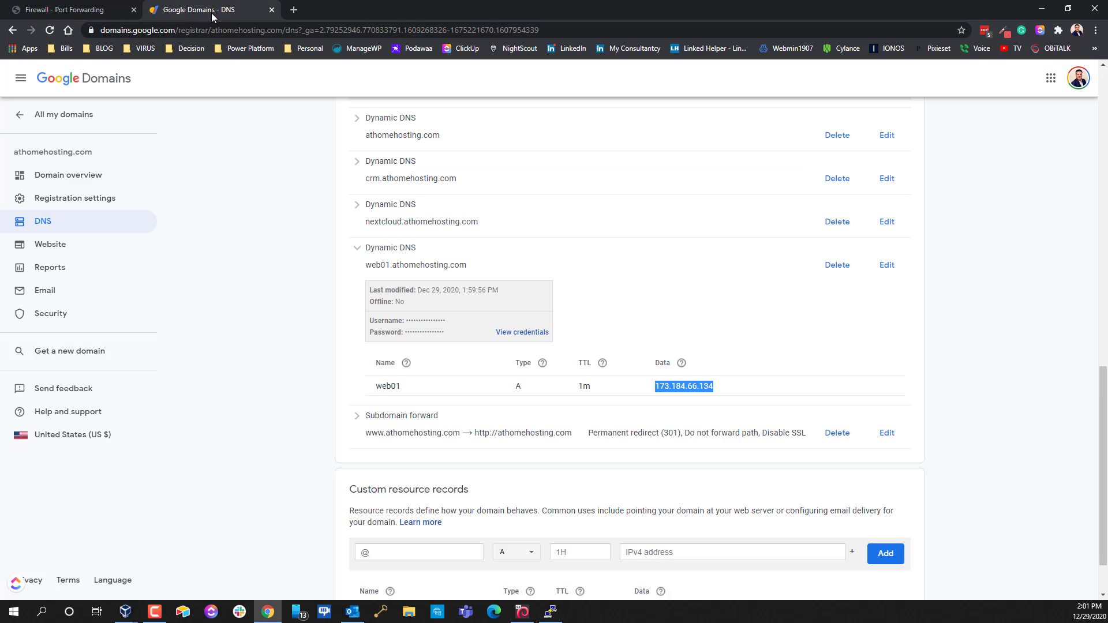
scroll(485, 456, "down", 2)
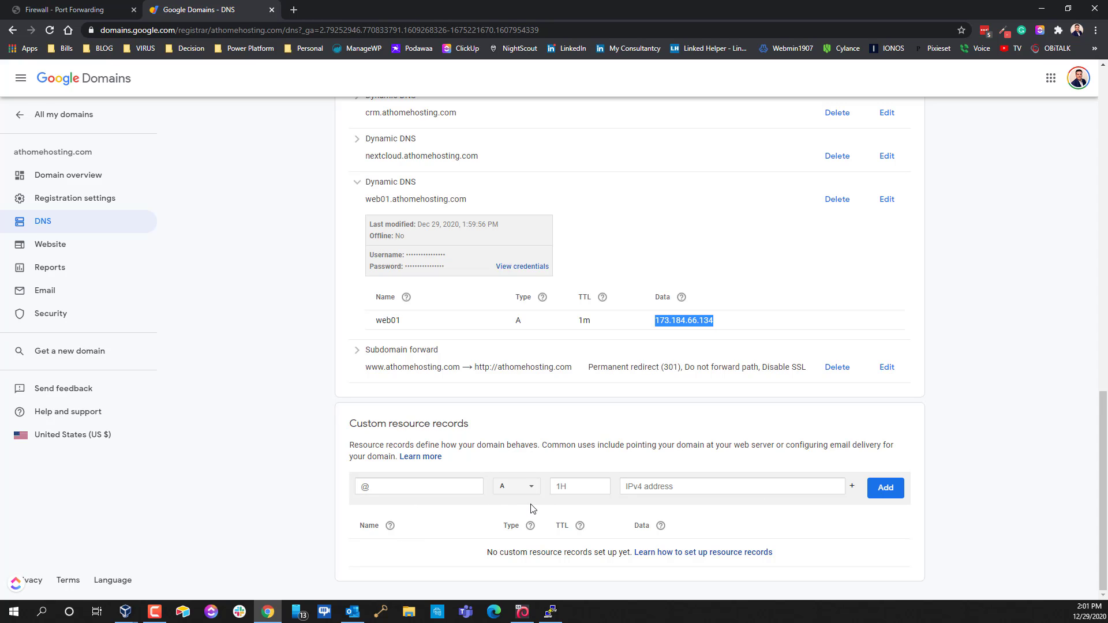
left_click(518, 491)
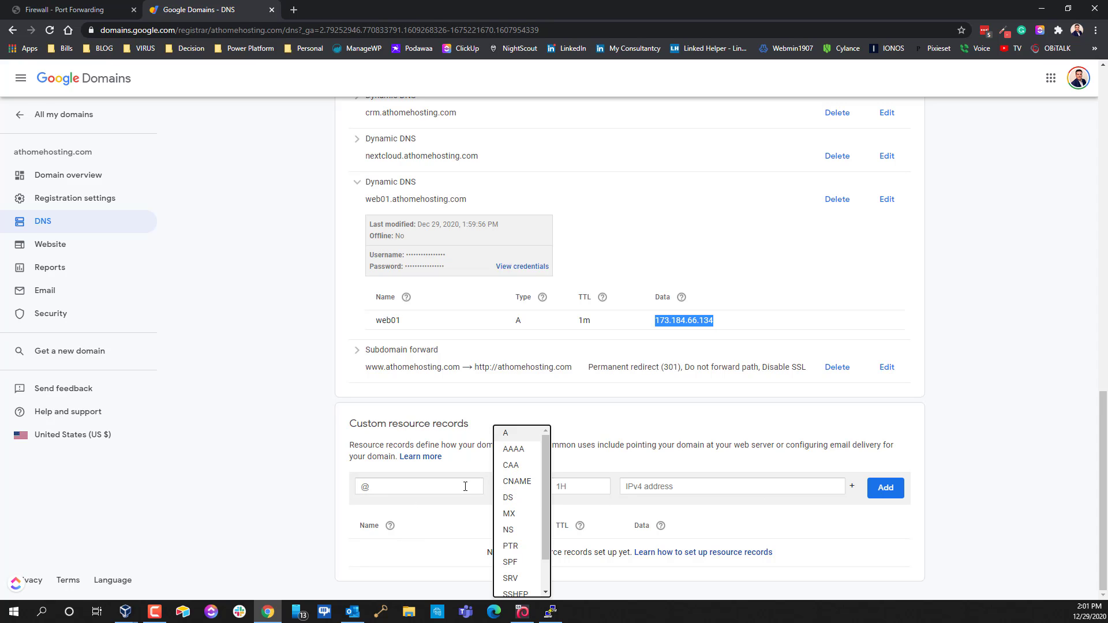
left_click(466, 468)
left_click(461, 485)
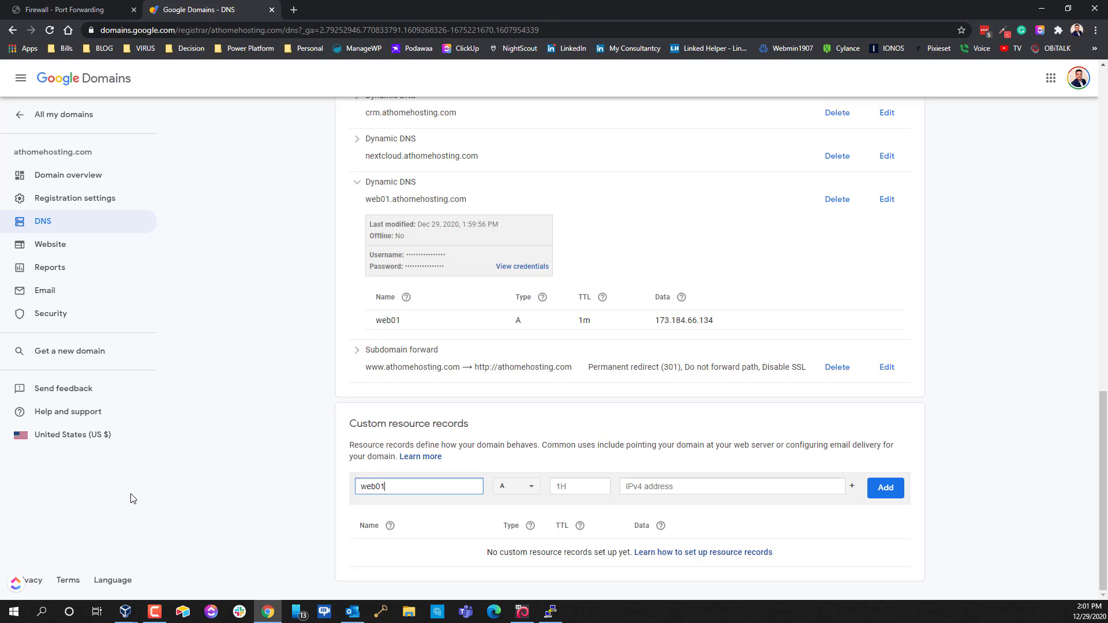
left_click(671, 491)
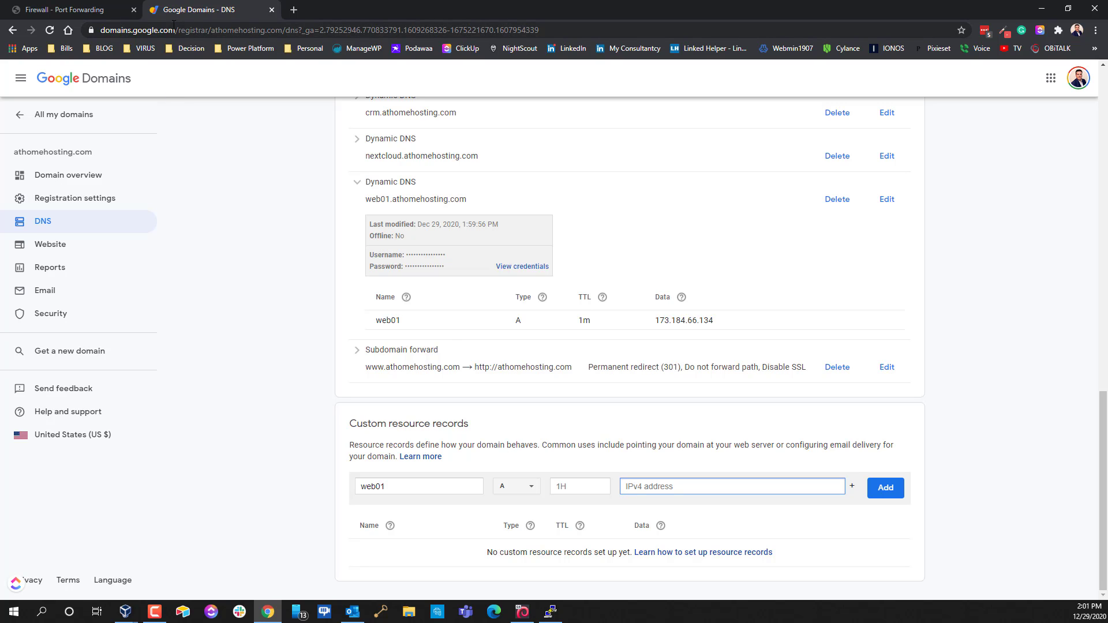
Return to the router's port forwarding page
left_click(99, 13)
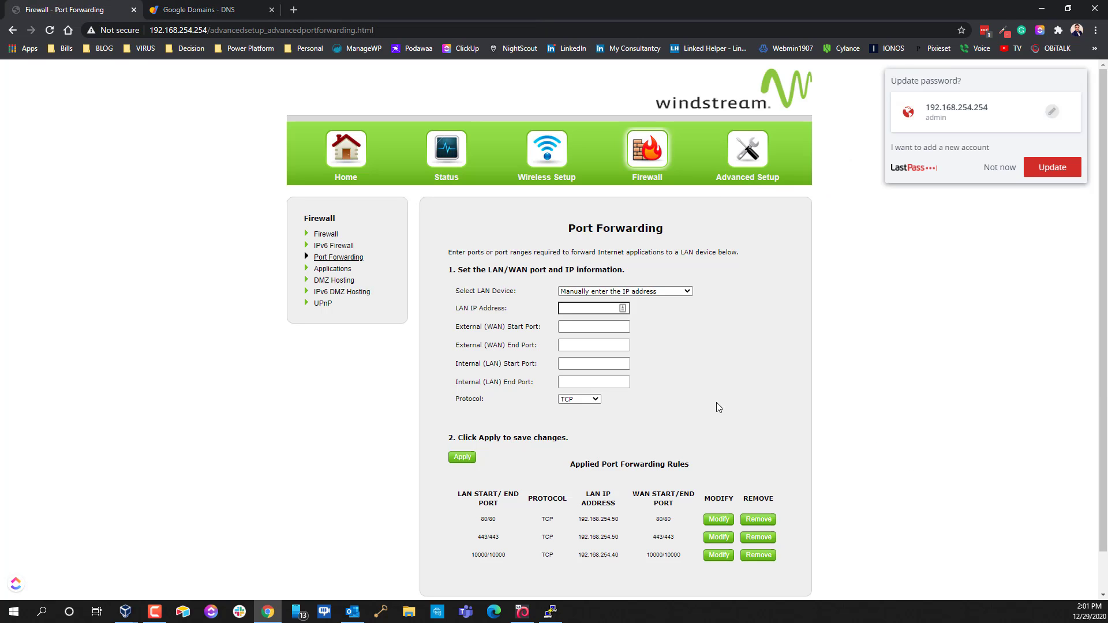
scroll(751, 446, "down", 1)
scroll(752, 172, "up", 1)
left_click(550, 611)
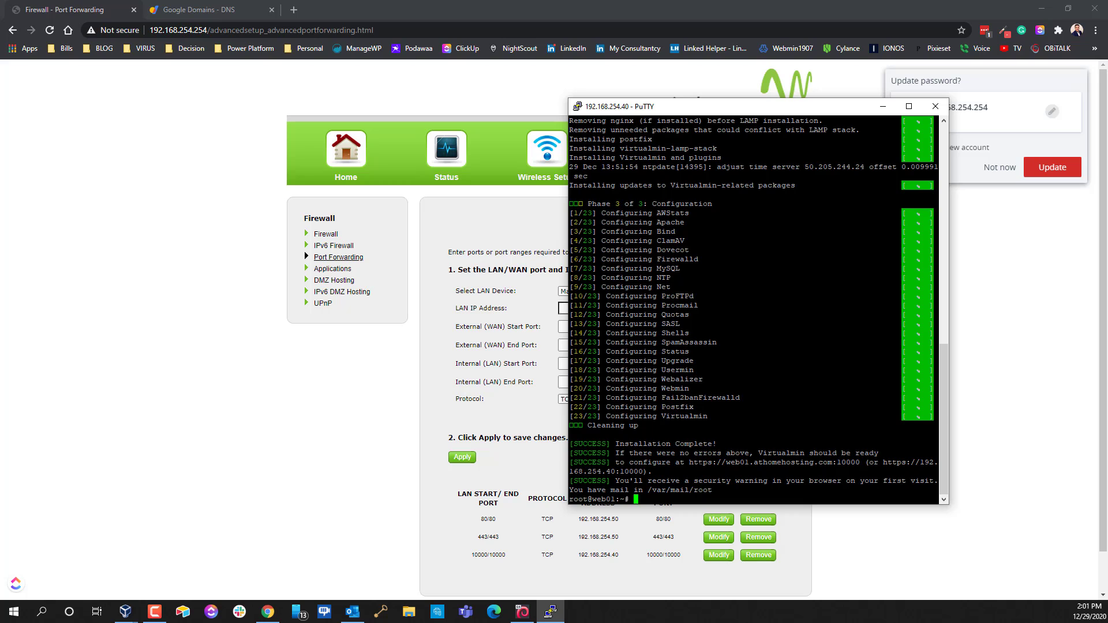
left_click_drag(690, 462, 859, 462)
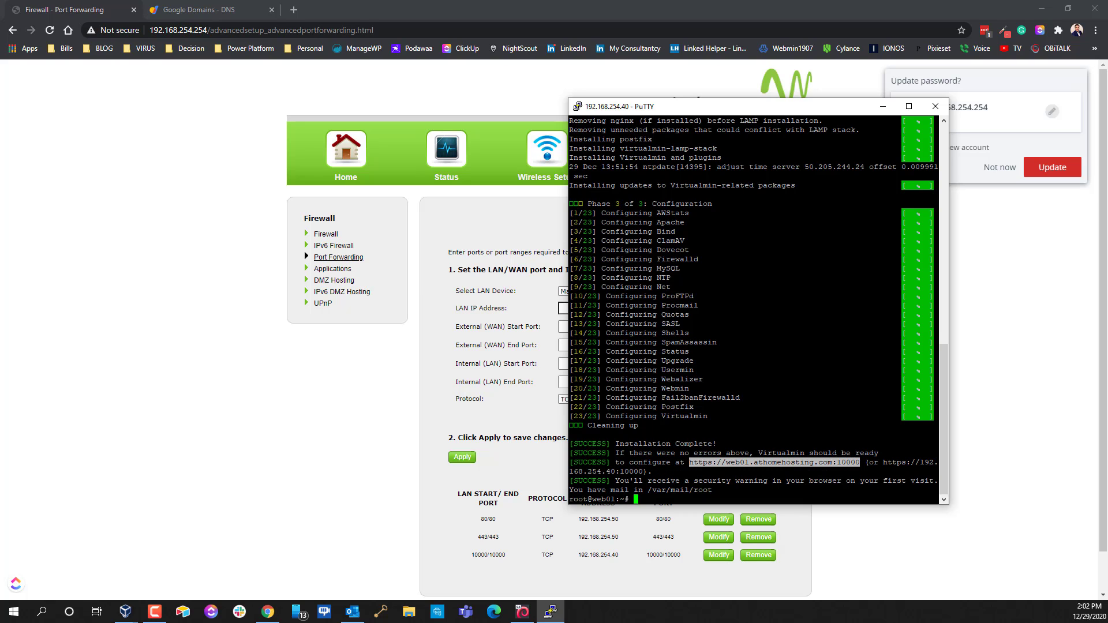
key("Return")
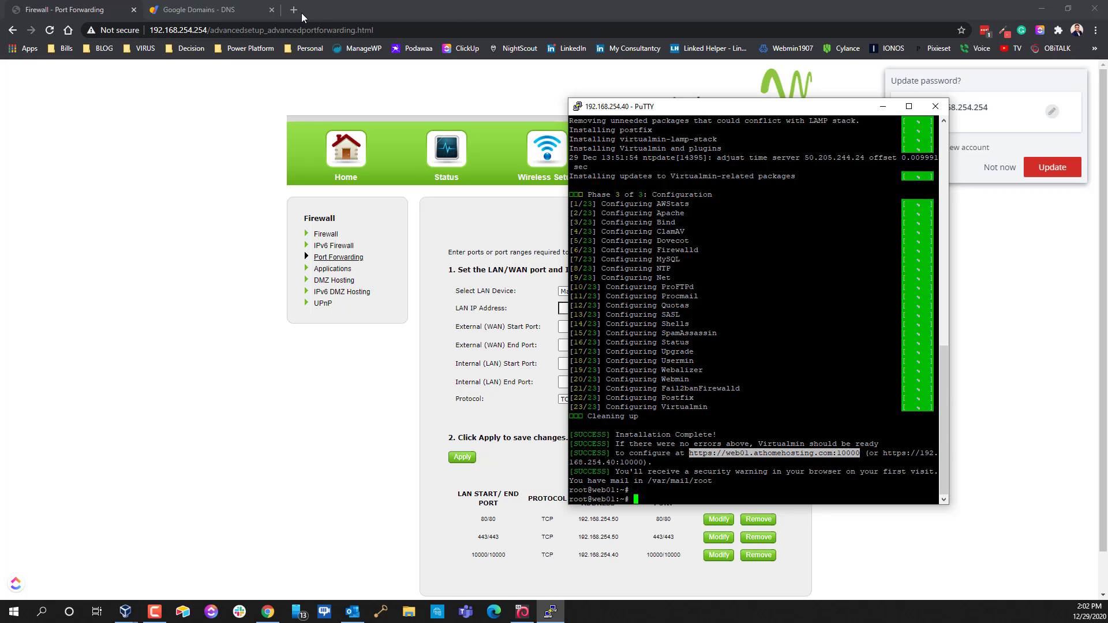
left_click(302, 13)
left_click(298, 14)
type("https://web01.athomehosting.com:10000")
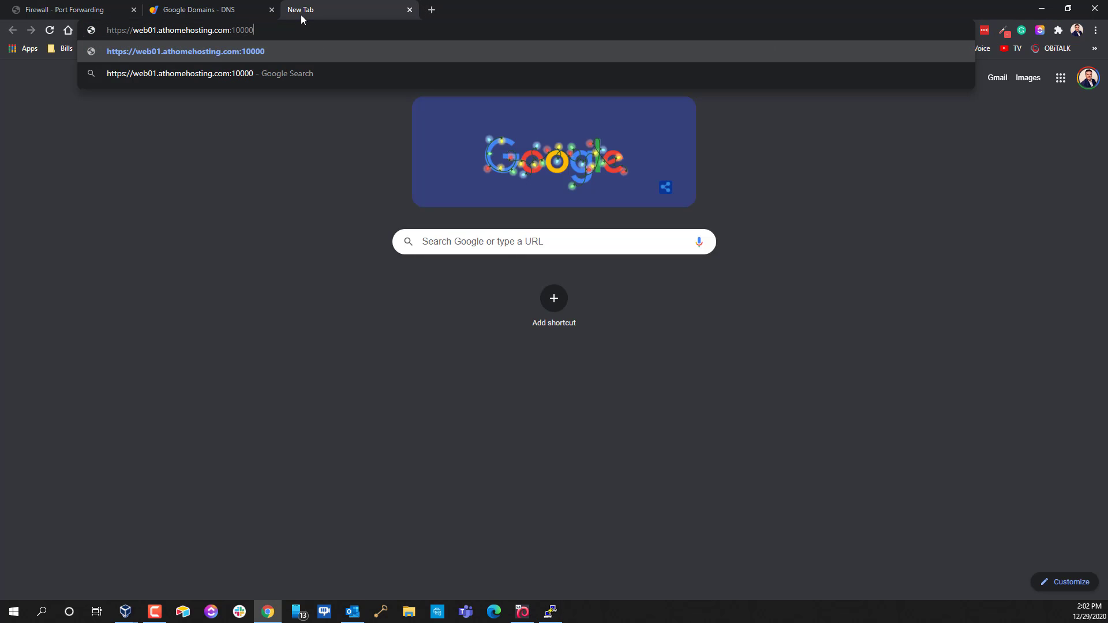
key("Return")
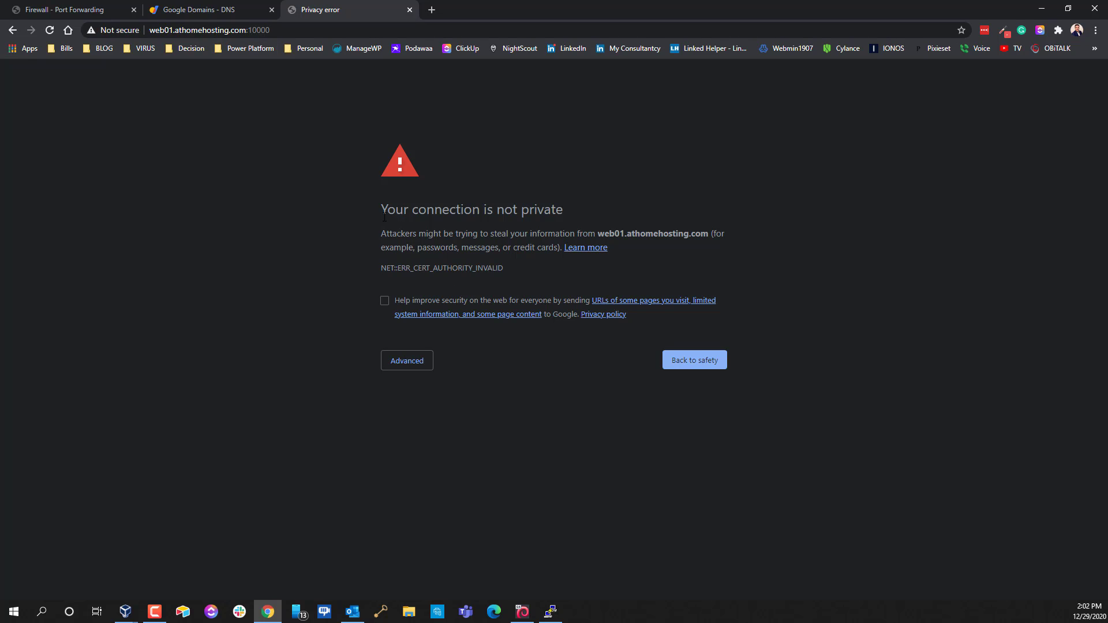
left_click_drag(384, 216, 555, 581)
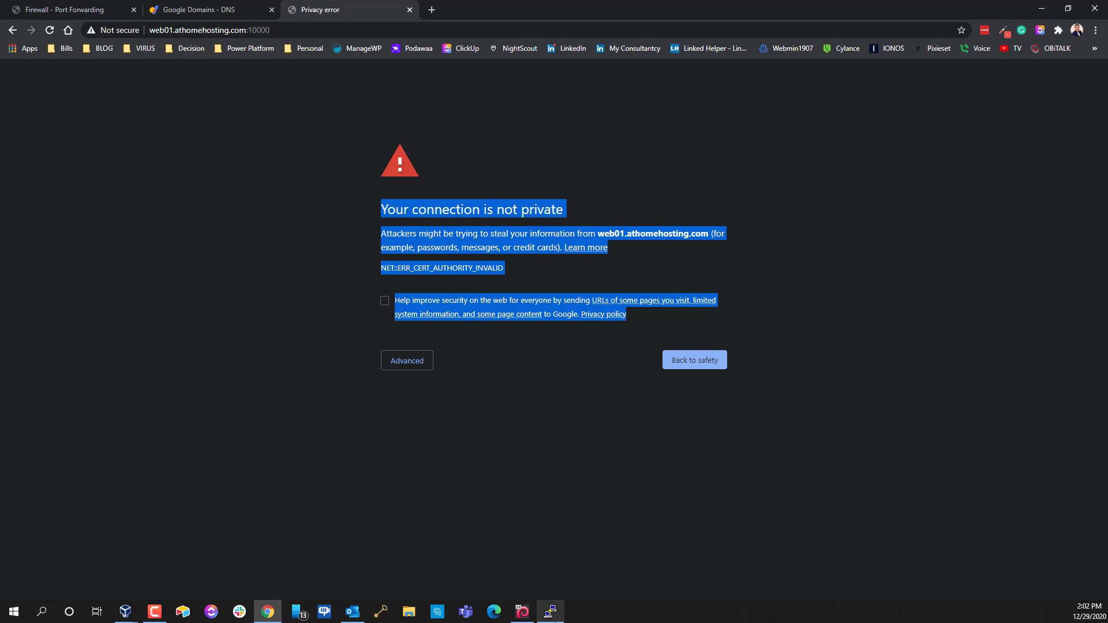
Read the installer's browser-warning note, then expand Advanced on Chrome's privacy error page
left_click(549, 610)
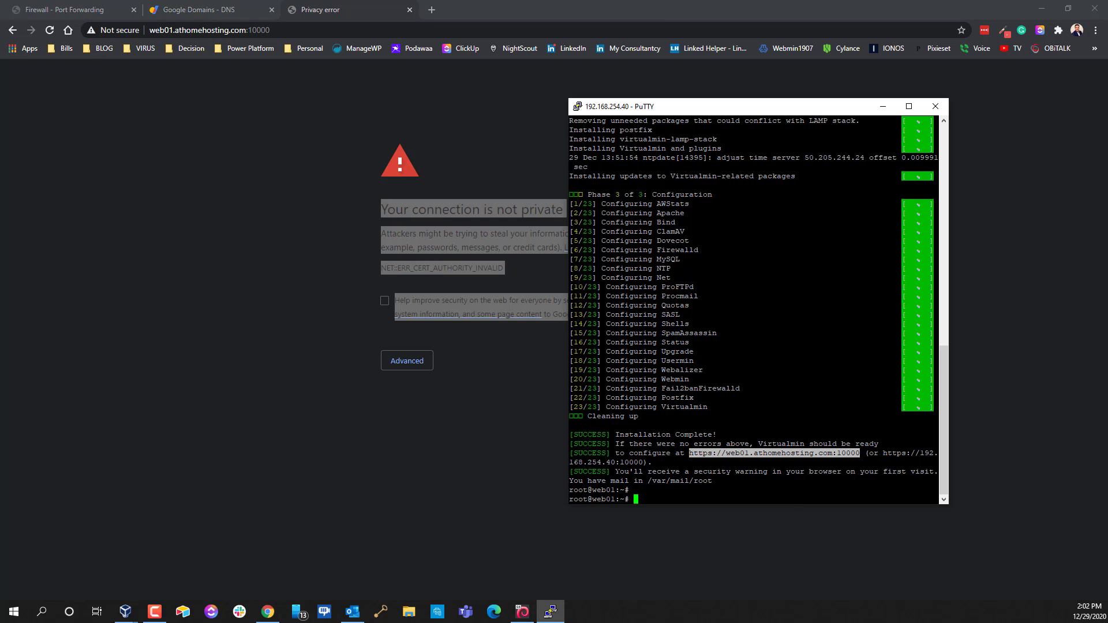
left_click_drag(611, 472, 881, 478)
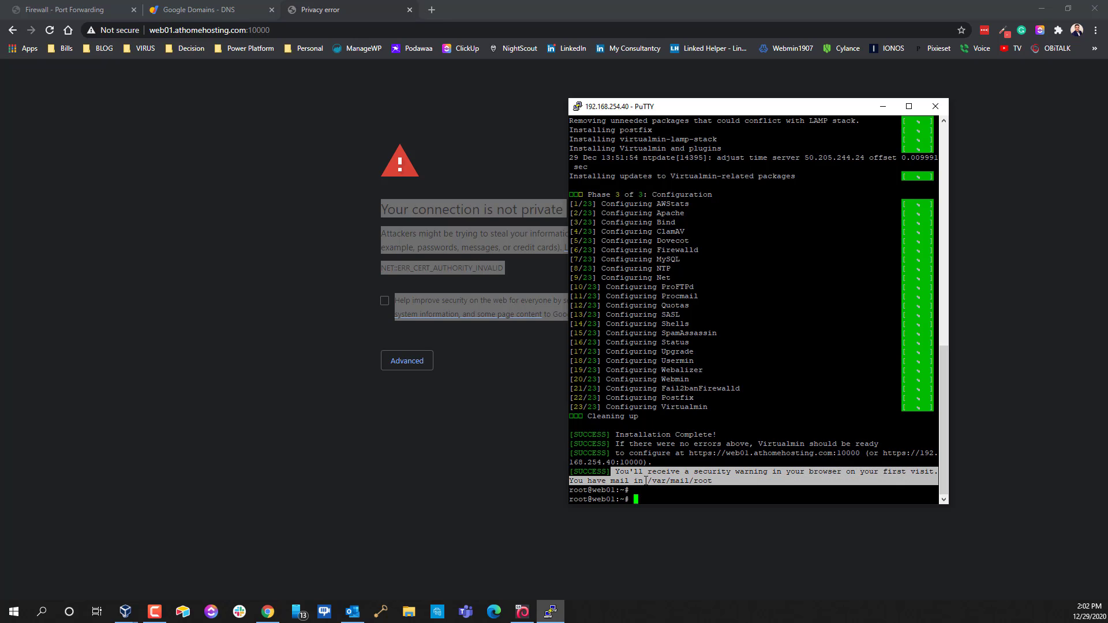
left_click(408, 416)
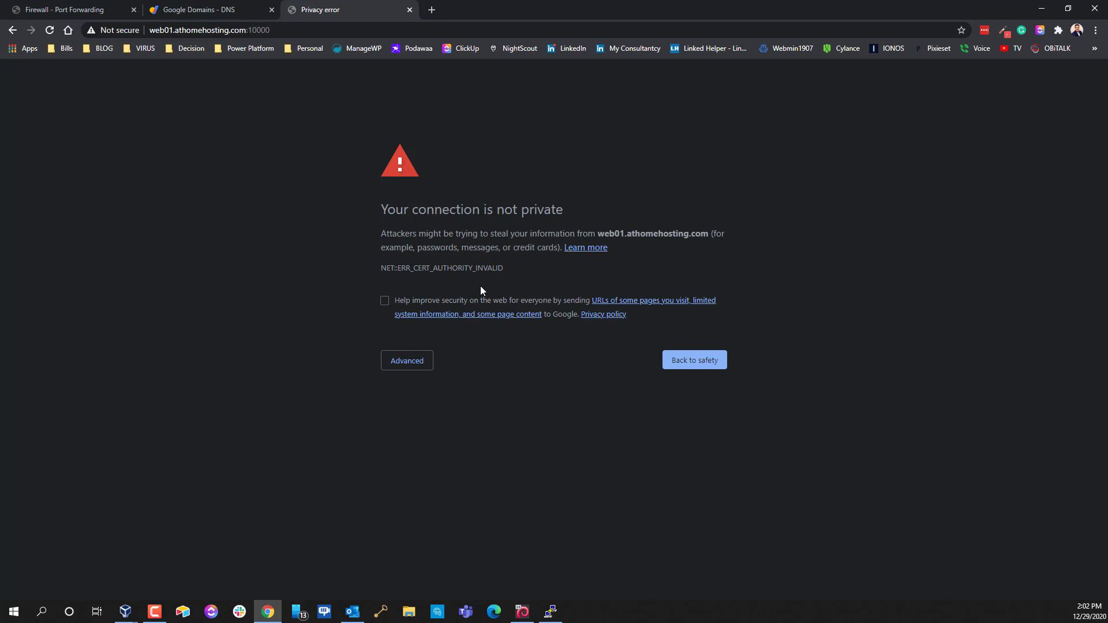
left_click(418, 363)
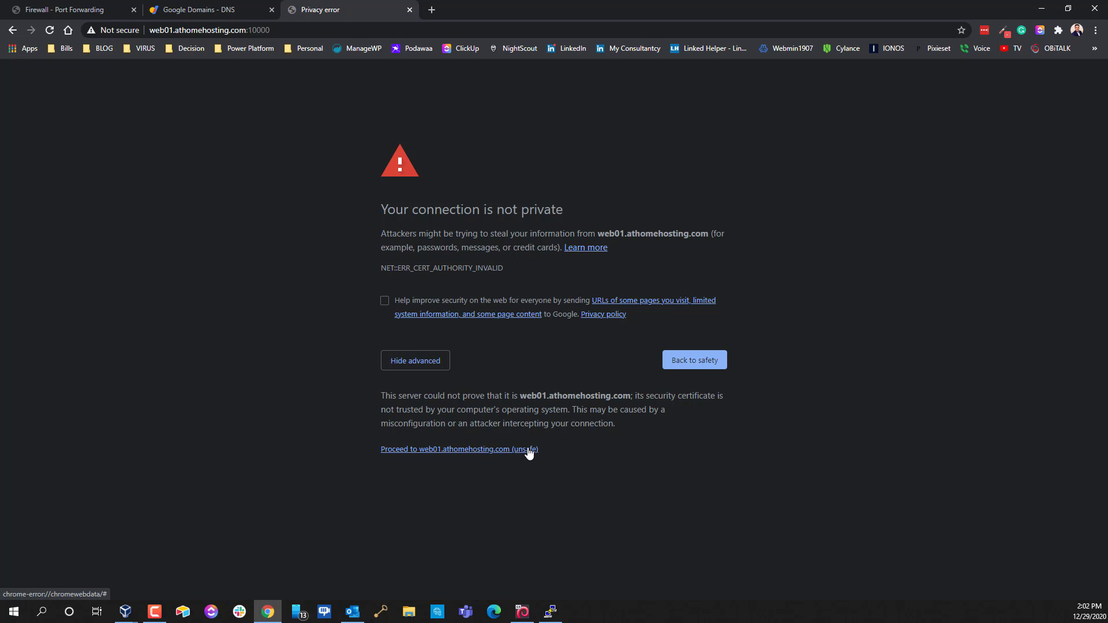
Proceed past the certificate warning and sign in to Webmin as root with the account password
left_click(485, 451)
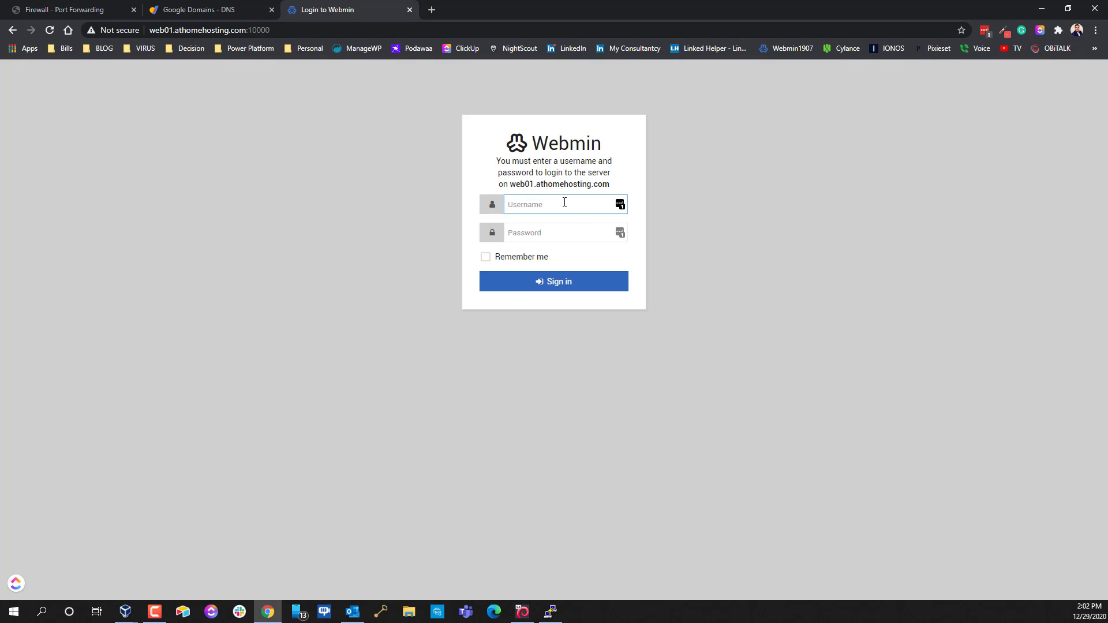
type("root")
key("Tab")
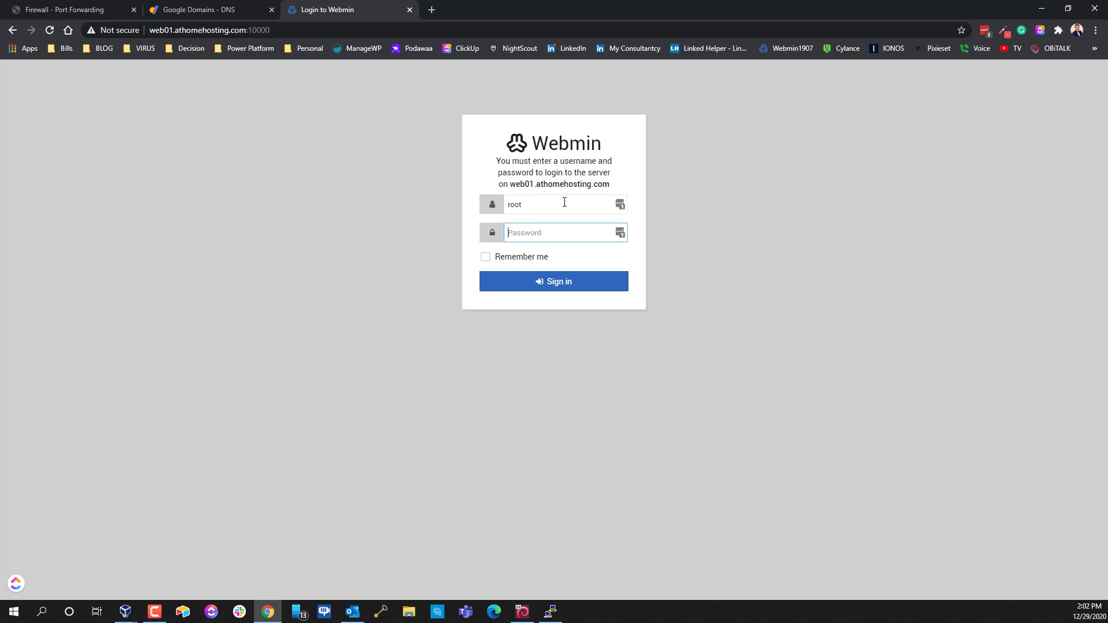
type("****")
key("Return")
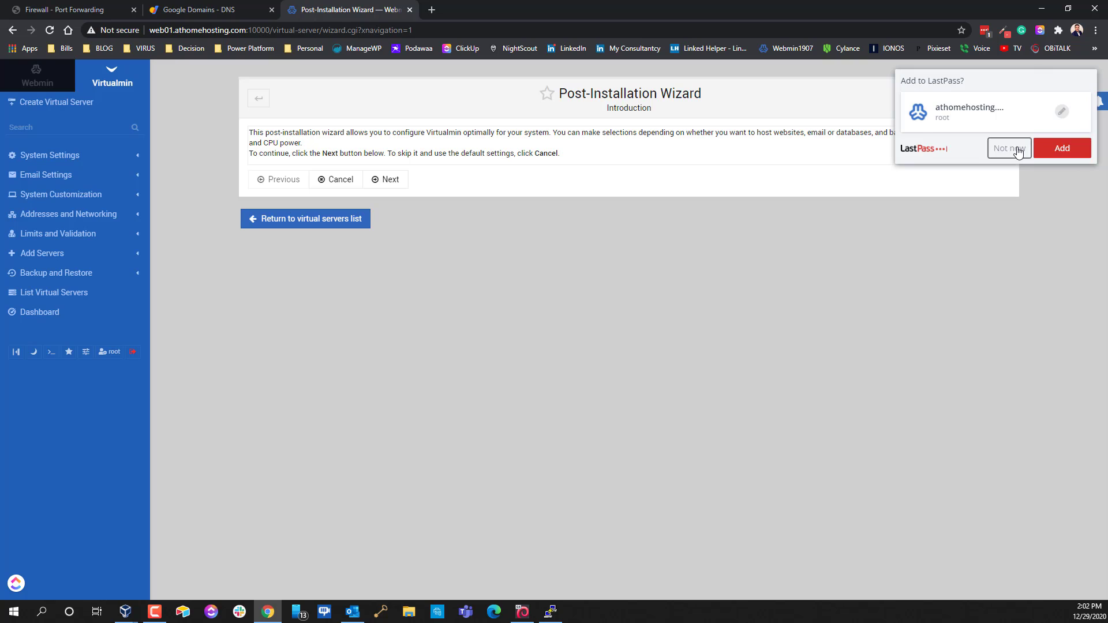
Dismiss the LastPass prompt, advance to Memory use, and set Preload Virtualmin libraries to Yes
left_click(1017, 152)
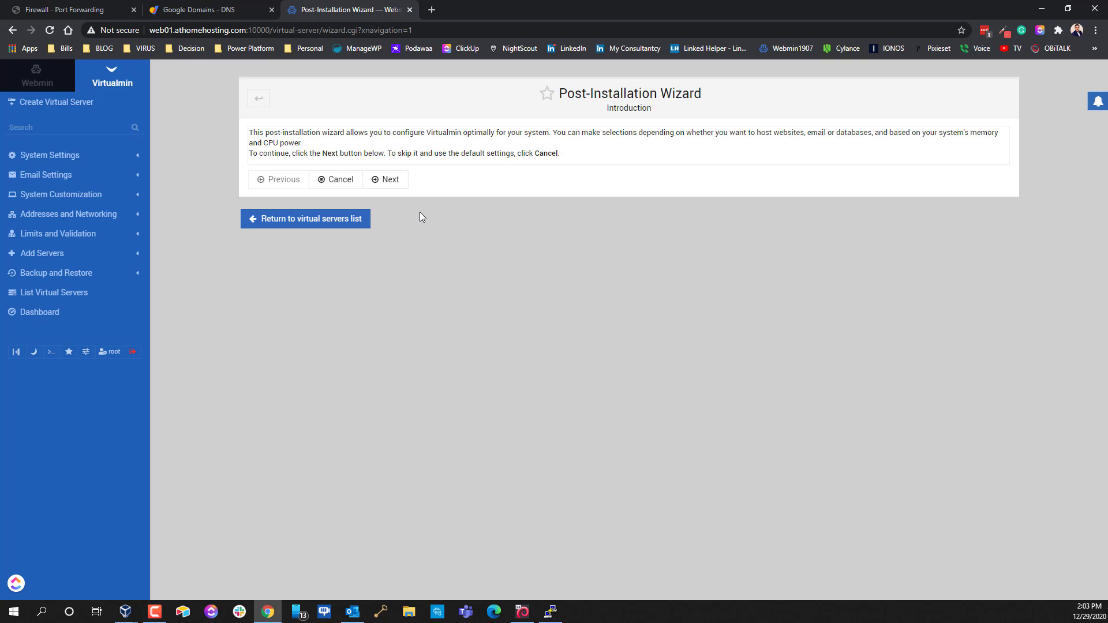
left_click(394, 181)
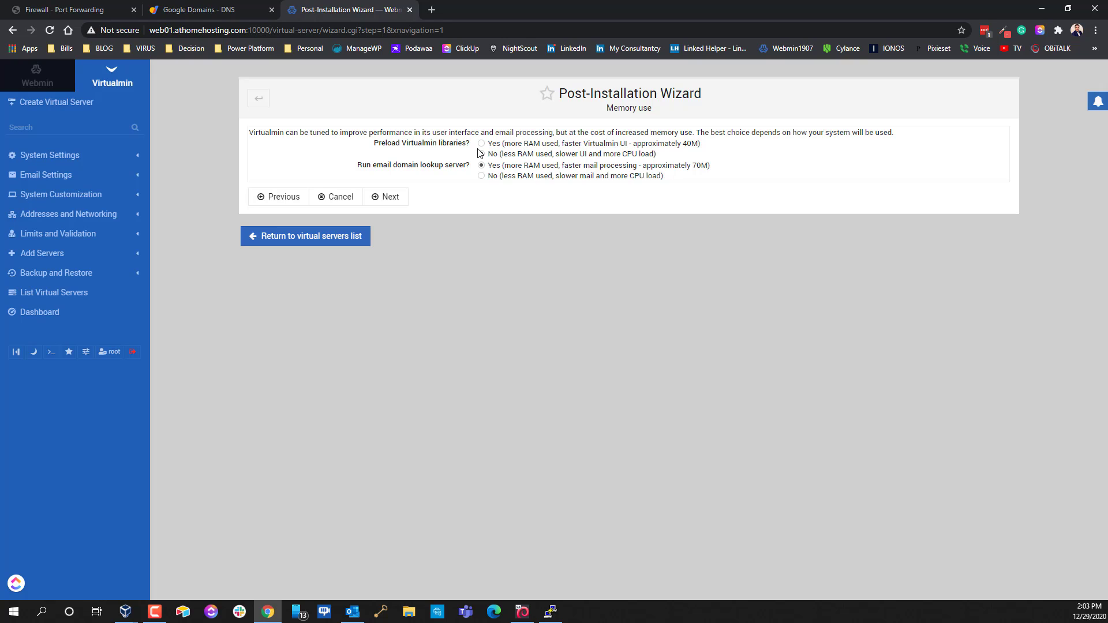
left_click(480, 153)
left_click(482, 144)
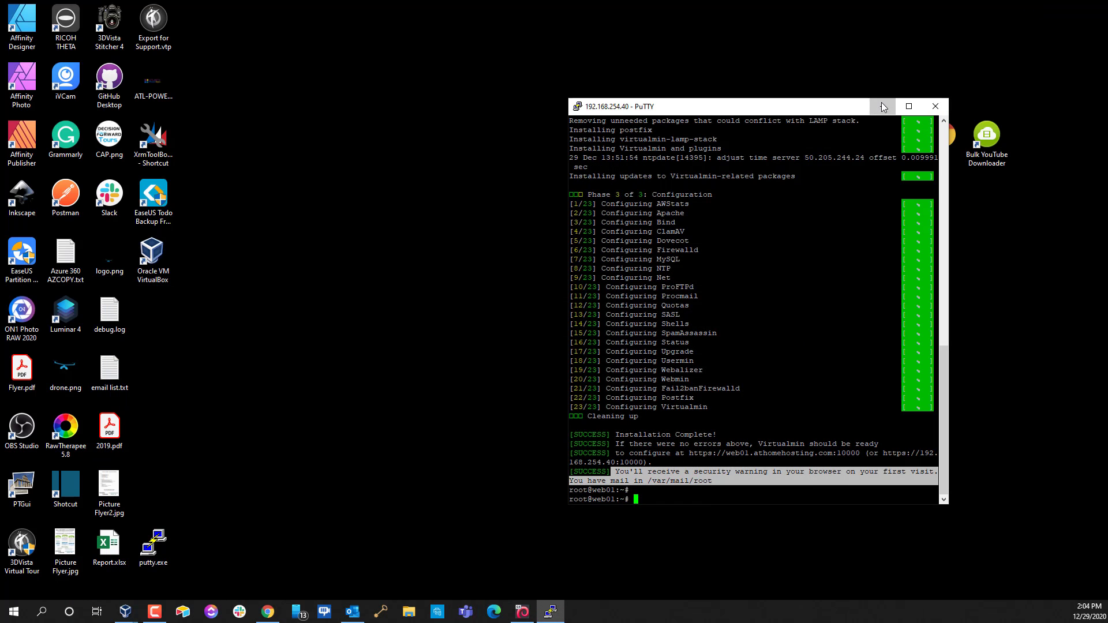
Launch VirtualBox Manager, show deb10's Details, and open its Settings
left_click(883, 106)
double_click(156, 261)
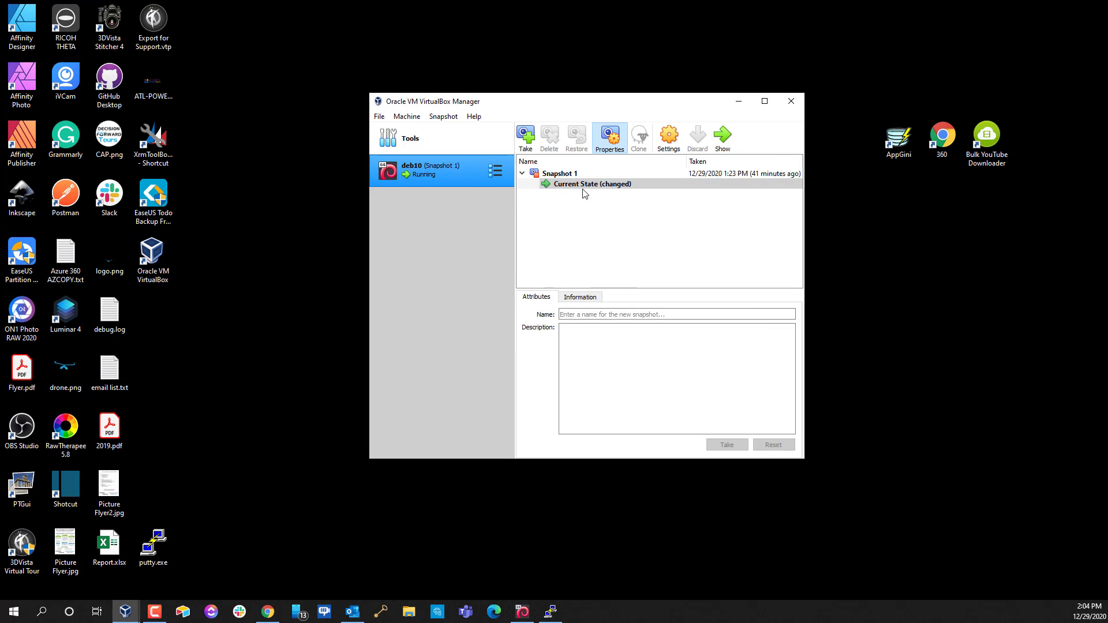
left_click(495, 171)
left_click(541, 180)
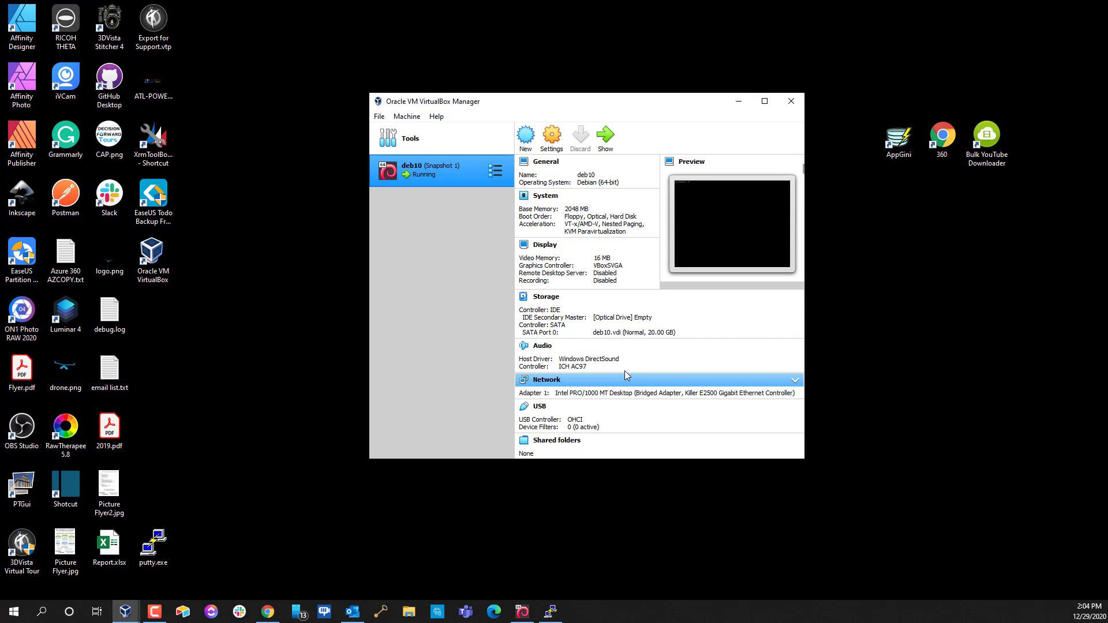
scroll(612, 352, "down", 1)
scroll(603, 336, "up", 1)
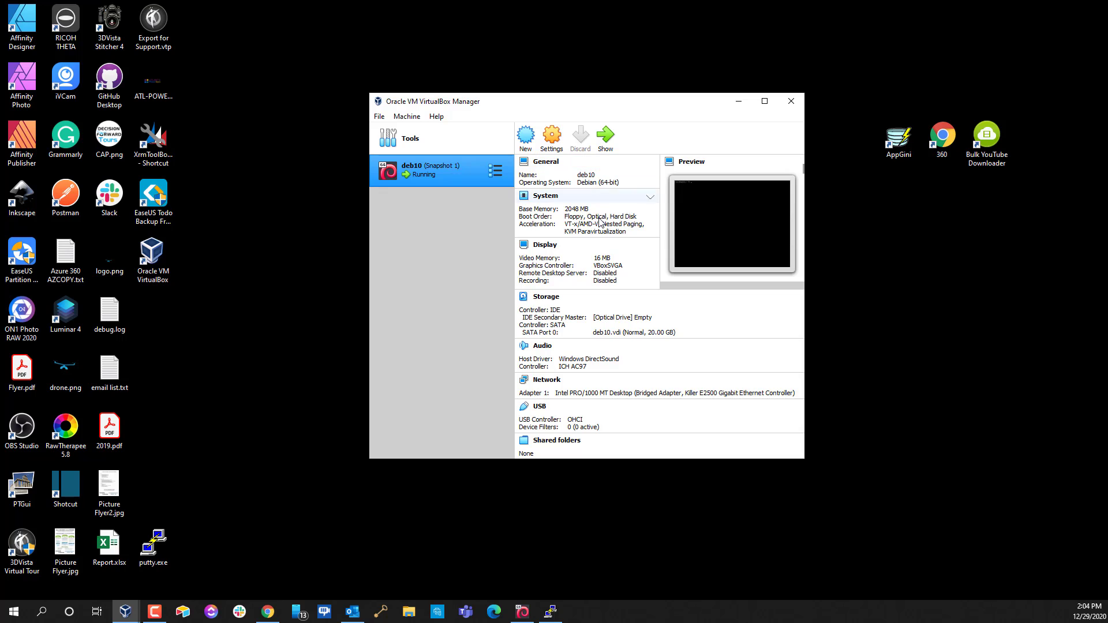
left_click(552, 139)
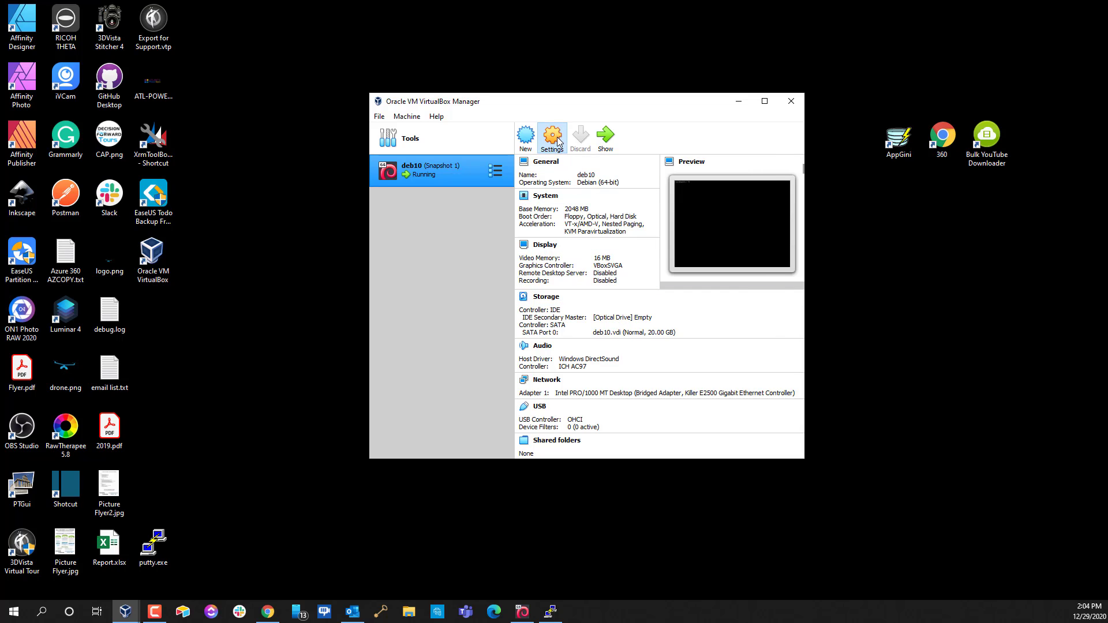
Review deb10's Processor (1 CPU), General and Storage (deb10.vdi) settings, cancel, and minimize VirtualBox Manager
left_click(433, 176)
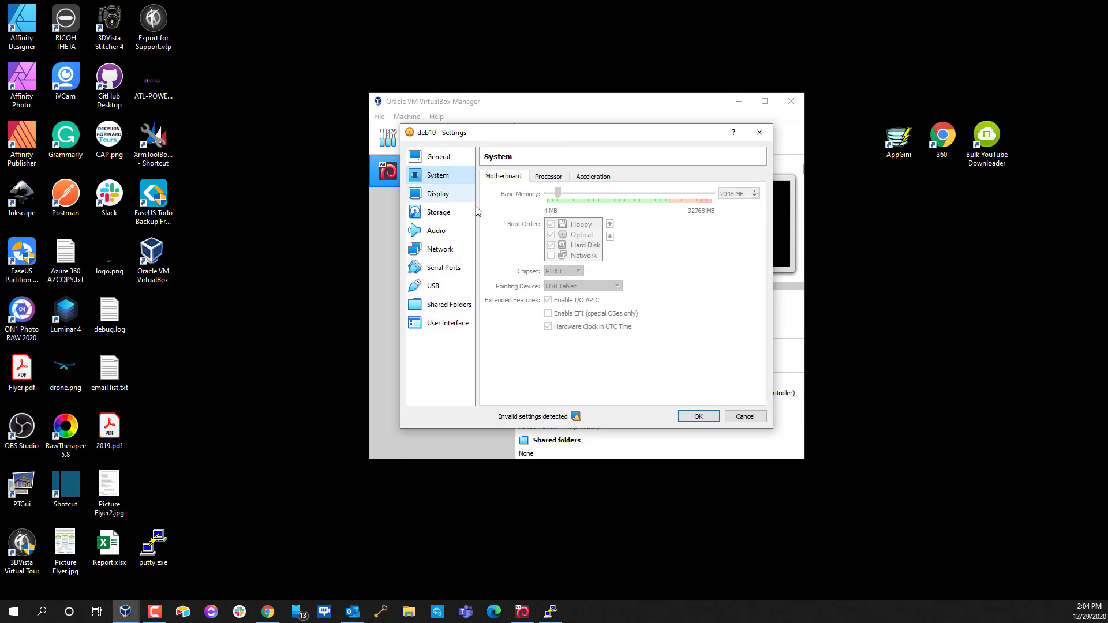
left_click(548, 176)
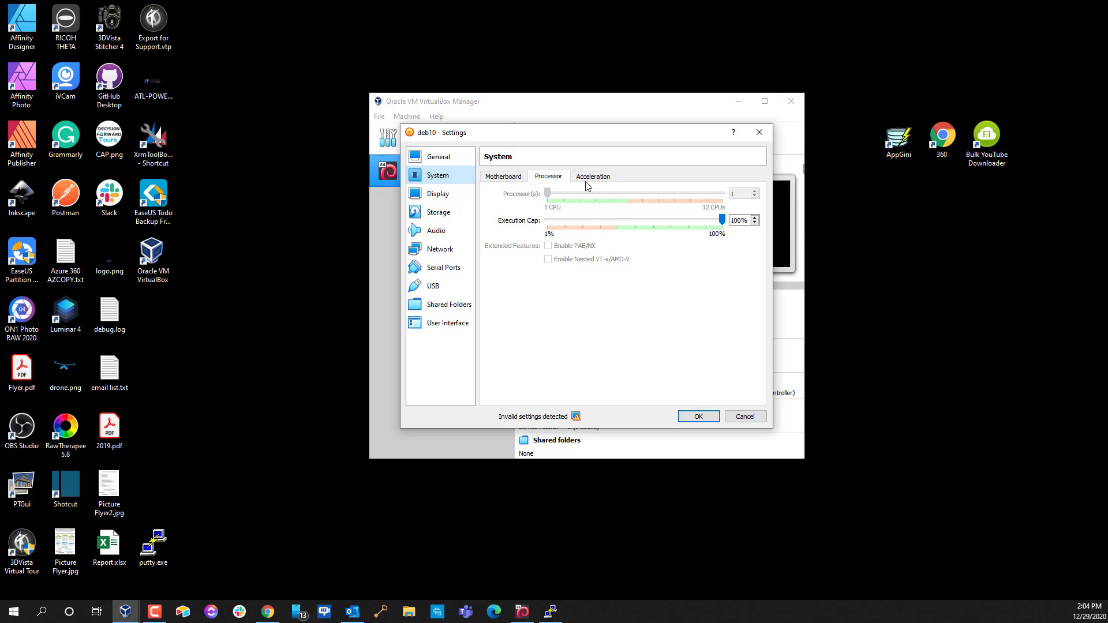
left_click(506, 176)
left_click(547, 180)
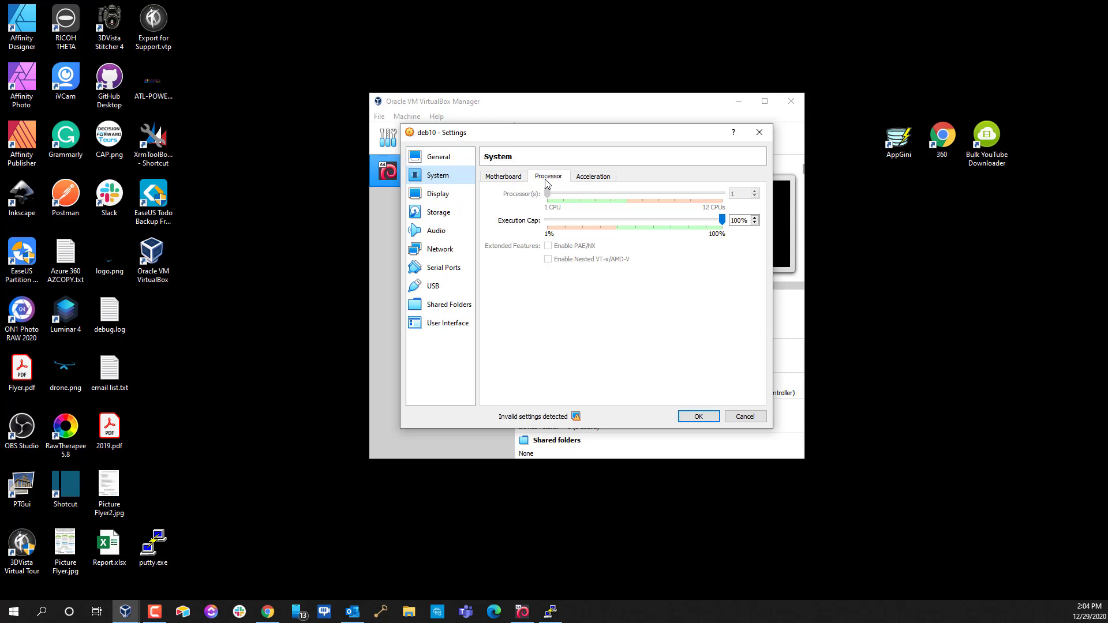
left_click(438, 212)
left_click(439, 157)
left_click(435, 178)
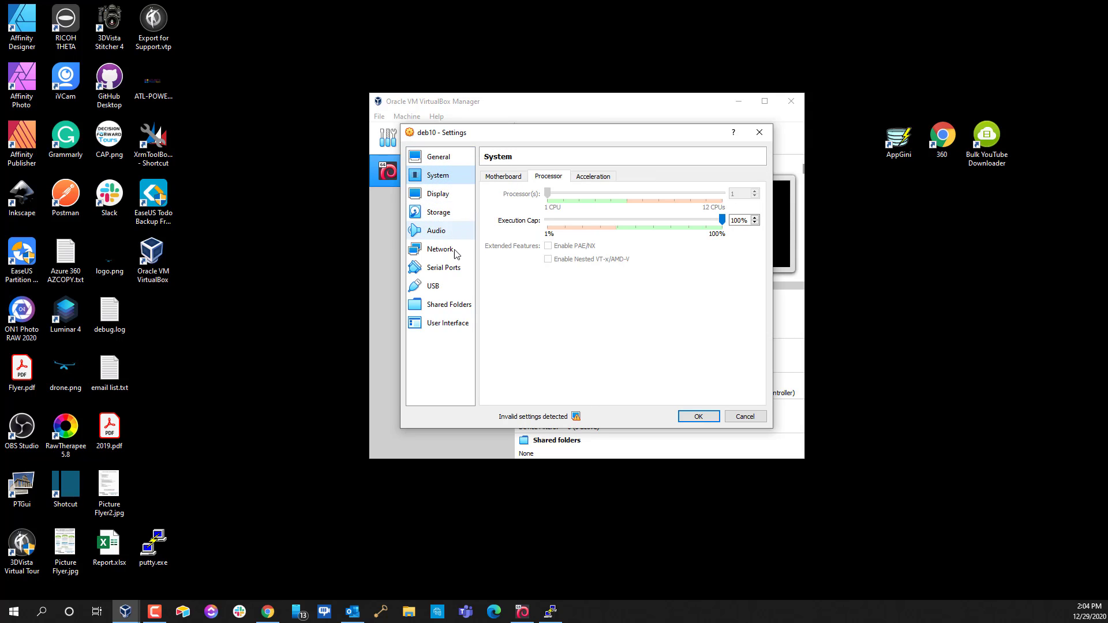
left_click(435, 159)
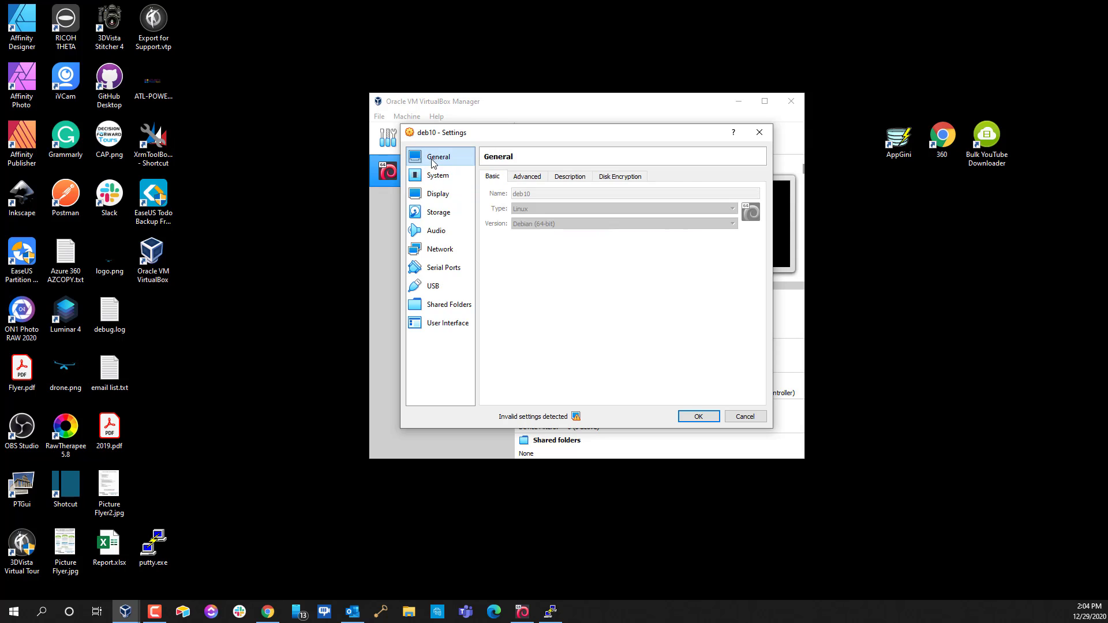
left_click(440, 179)
left_click(439, 212)
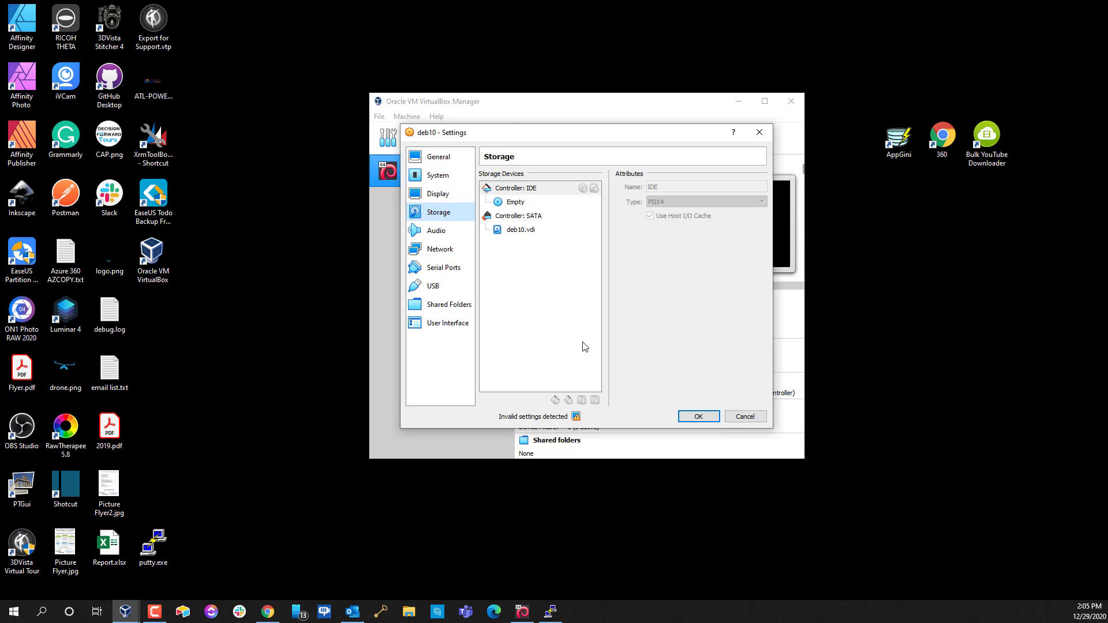
left_click(745, 416)
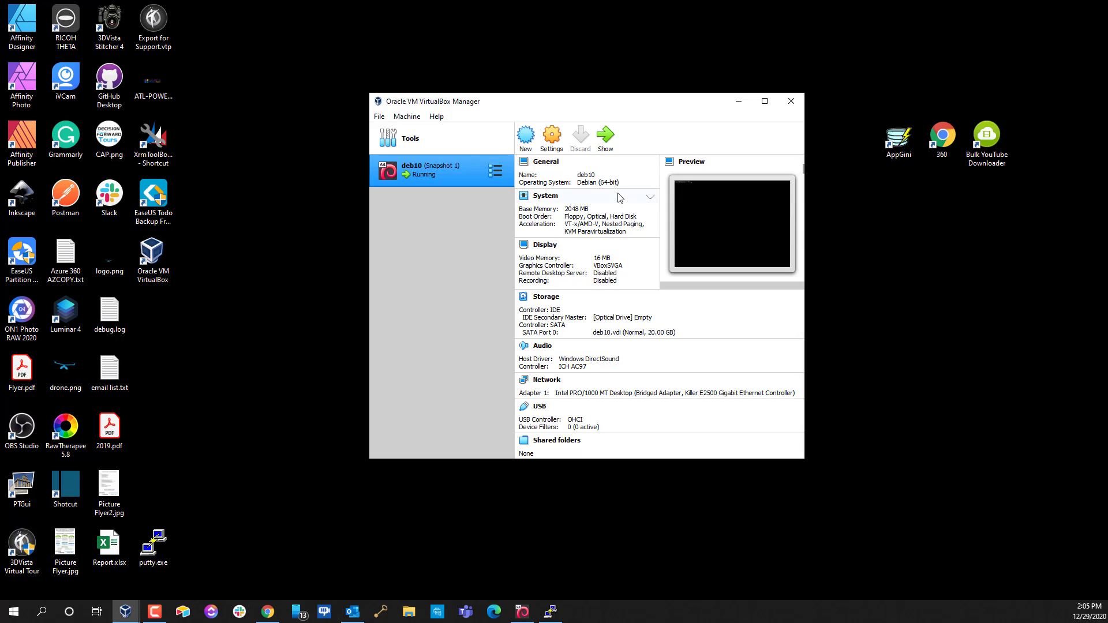
left_click(738, 101)
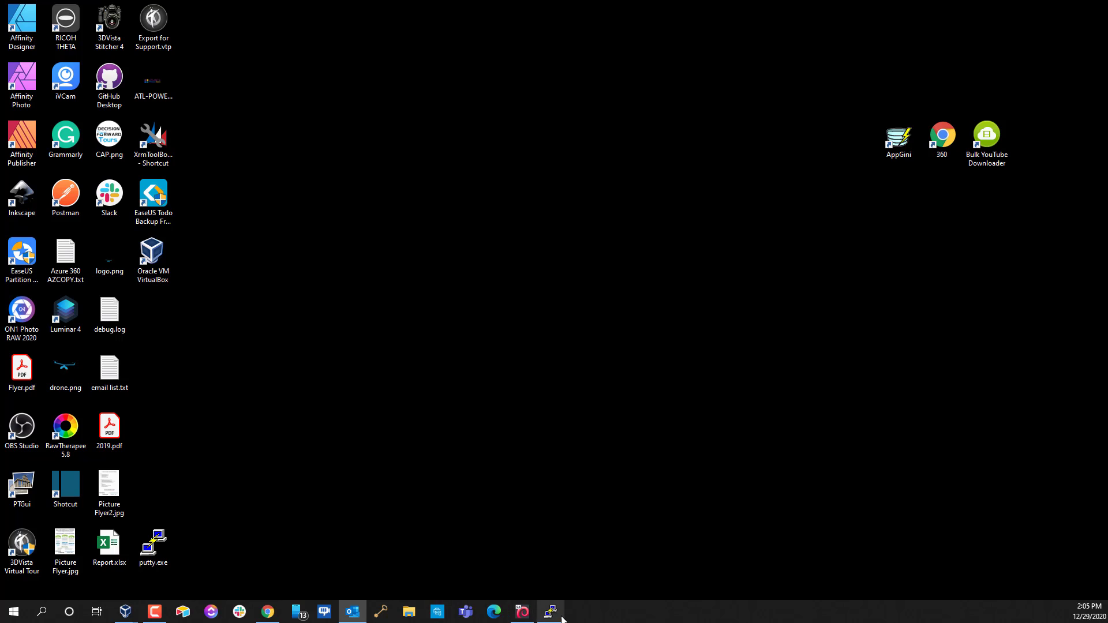
Set Memory use to No for both library preloading and the email domain lookup server, and continue
left_click(267, 613)
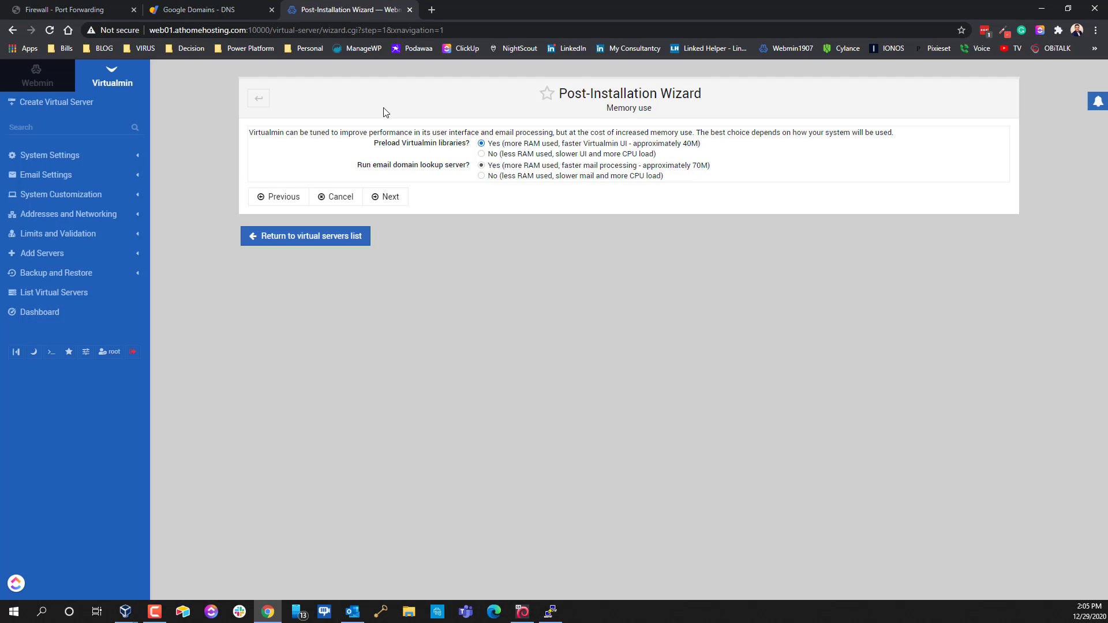
left_click(482, 154)
left_click(482, 176)
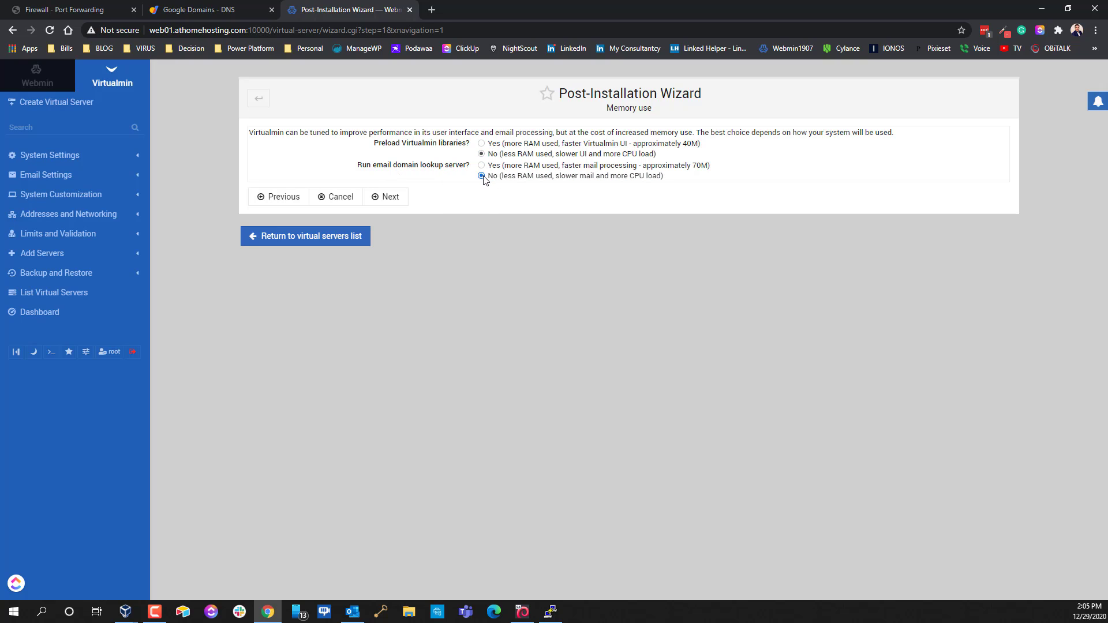
left_click(397, 199)
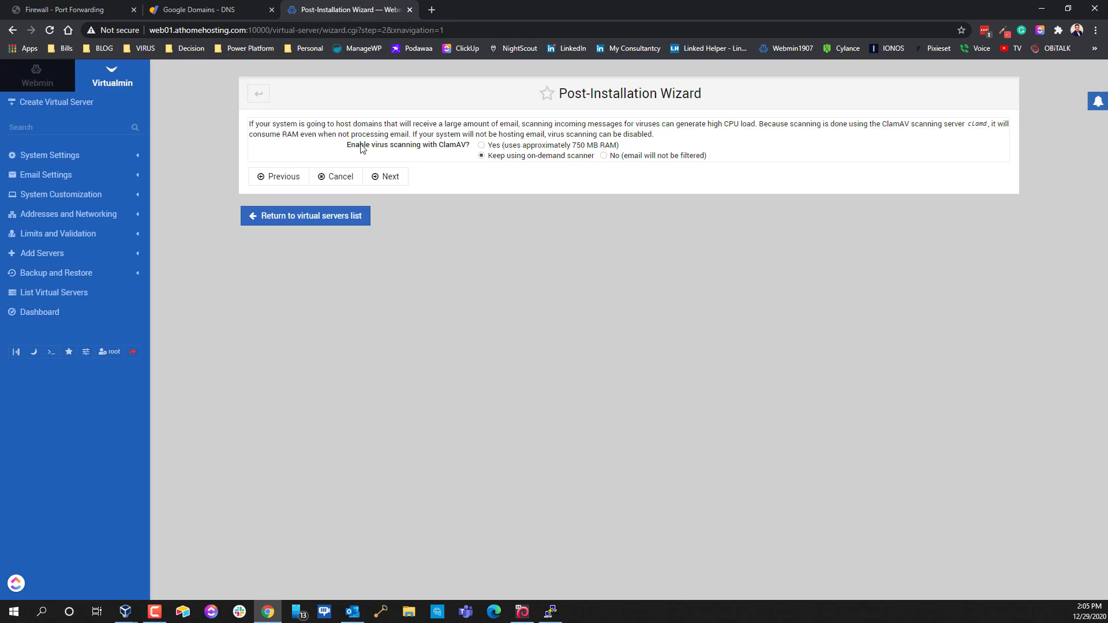
Select 'No (email will not be filtered)' for ClamAV virus scanning
left_click(604, 156)
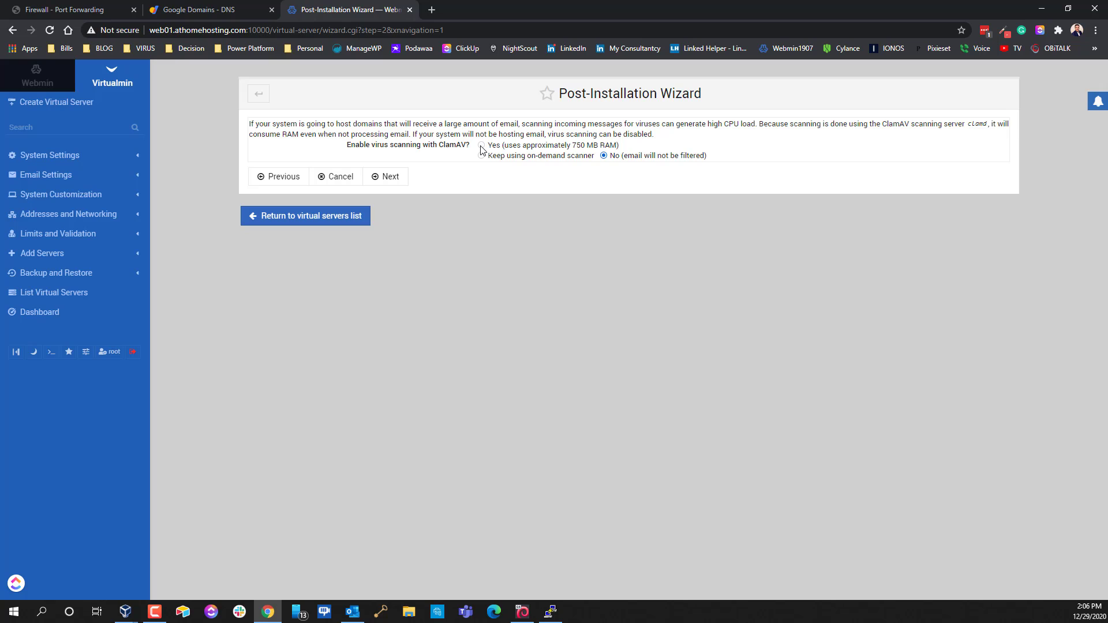
Leave ClamAV virus scanning set to No and advance the wizard
left_click(395, 180)
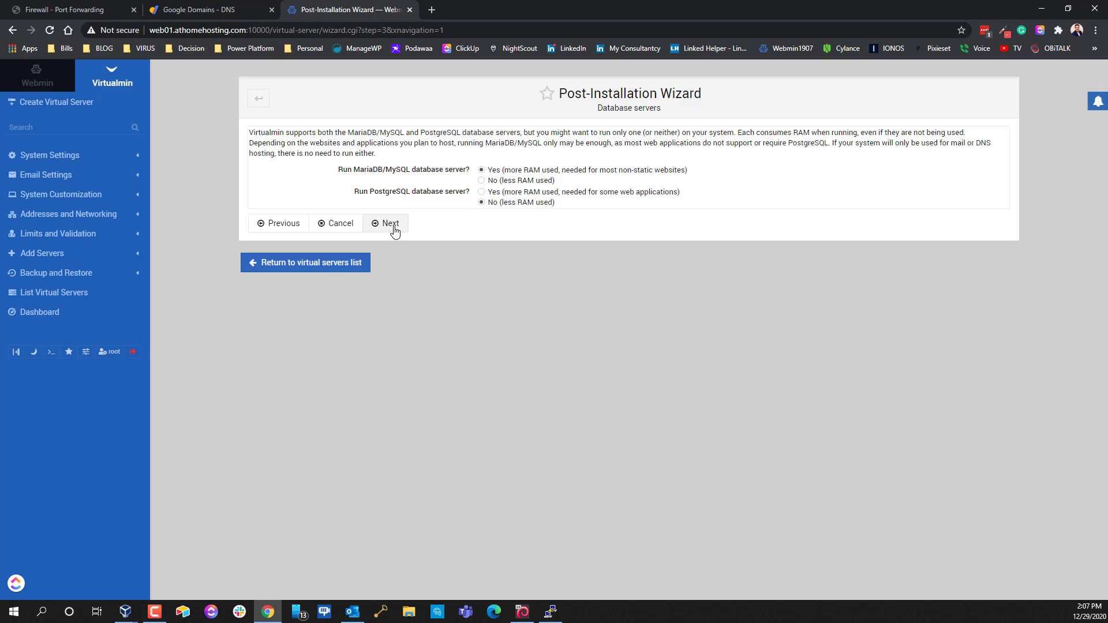
Run only MariaDB, and keep the generated MySQL root password and default database size settings
left_click(395, 229)
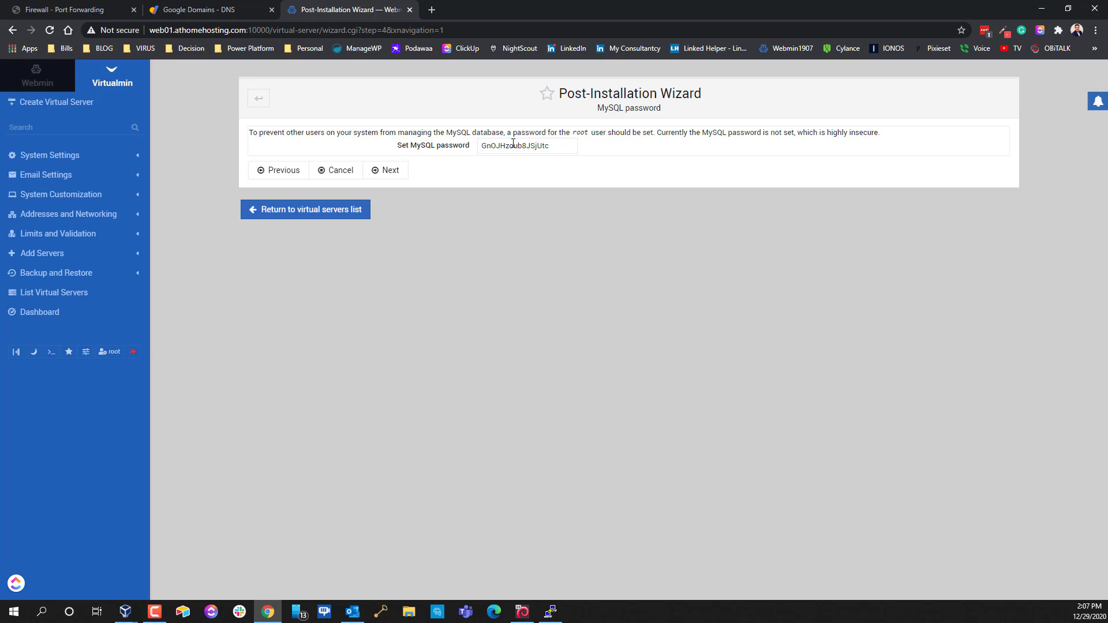
left_click_drag(570, 148, 474, 160)
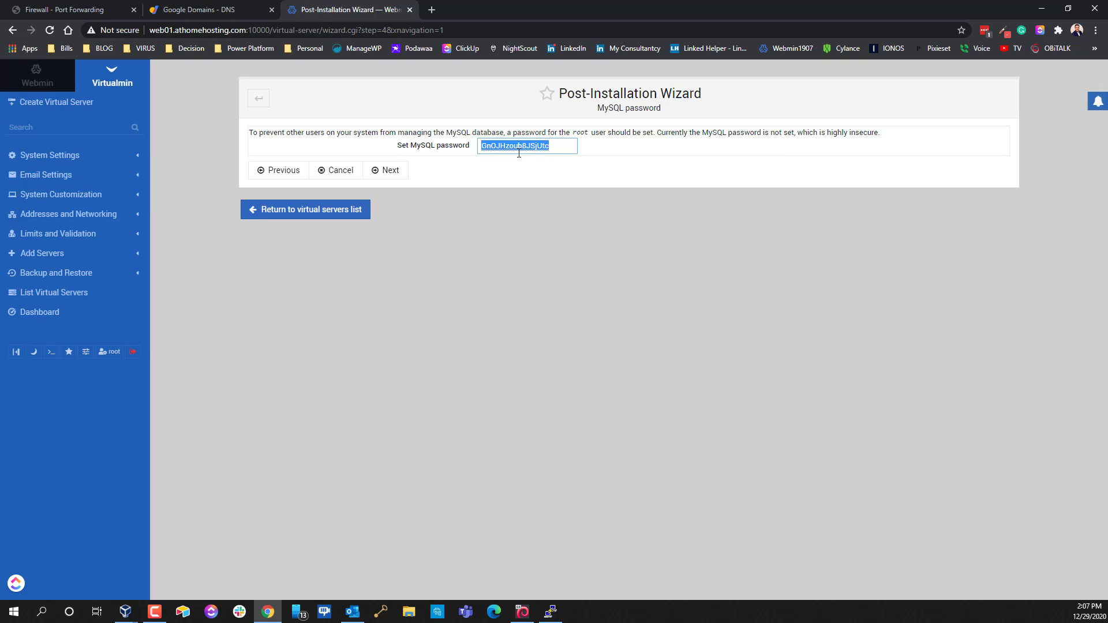
double_click(586, 133)
left_click(483, 173)
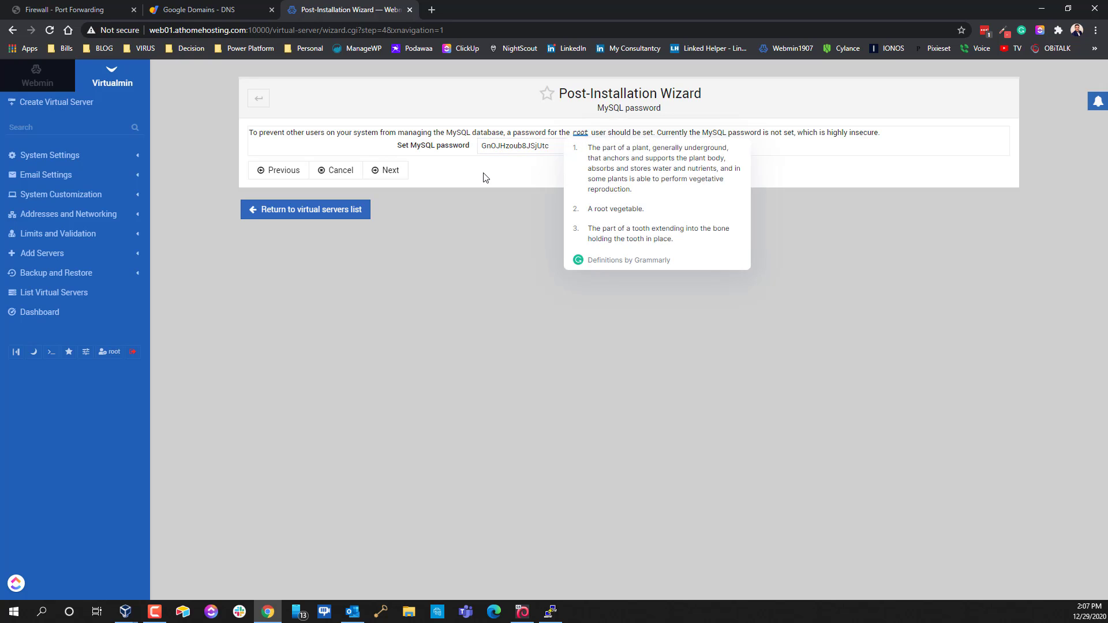
left_click(393, 177)
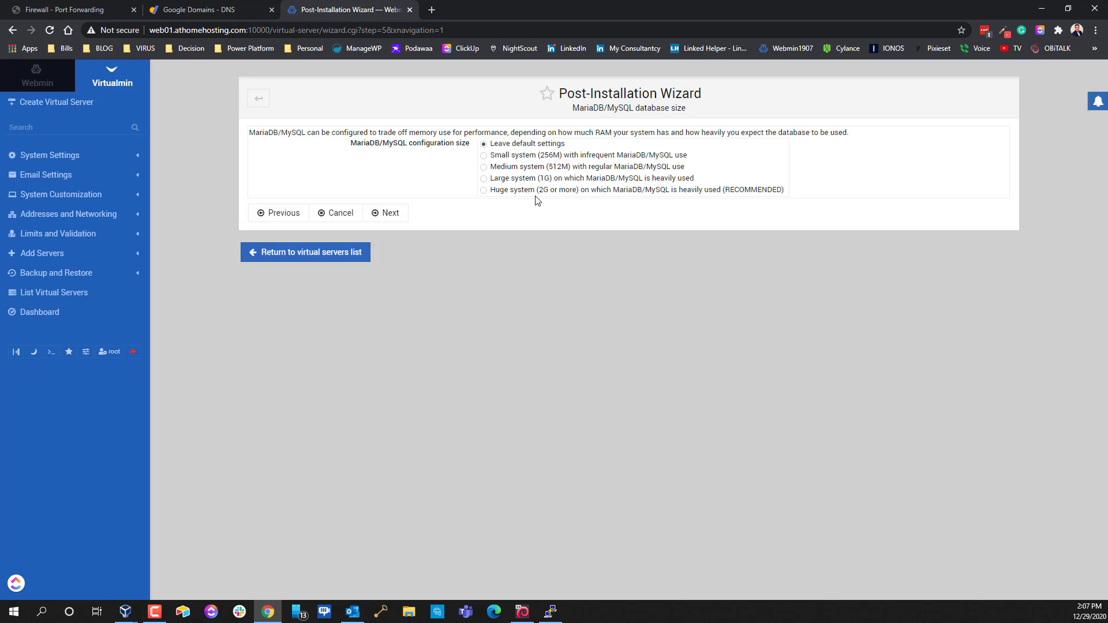
left_click(382, 215)
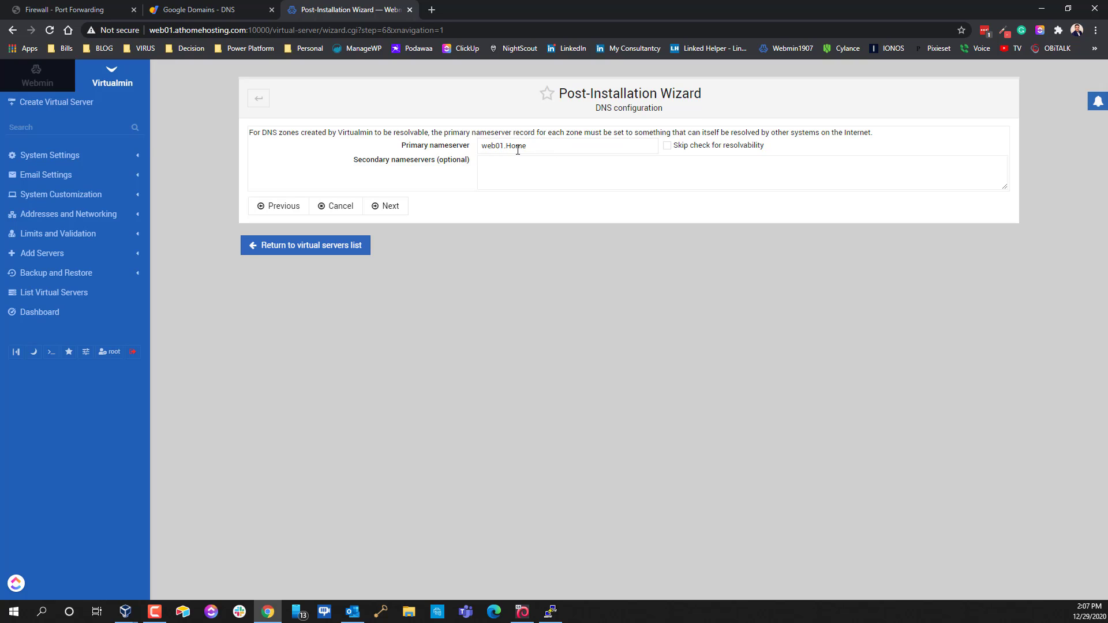
Change the primary nameserver from web01.Home to web01.athomehosting.com, then go to the router's port forwarding page
left_click(550, 146)
key("BackSpace")
key("BackSpace")
key("BackSpace")
key("BackSpace")
key("Down")
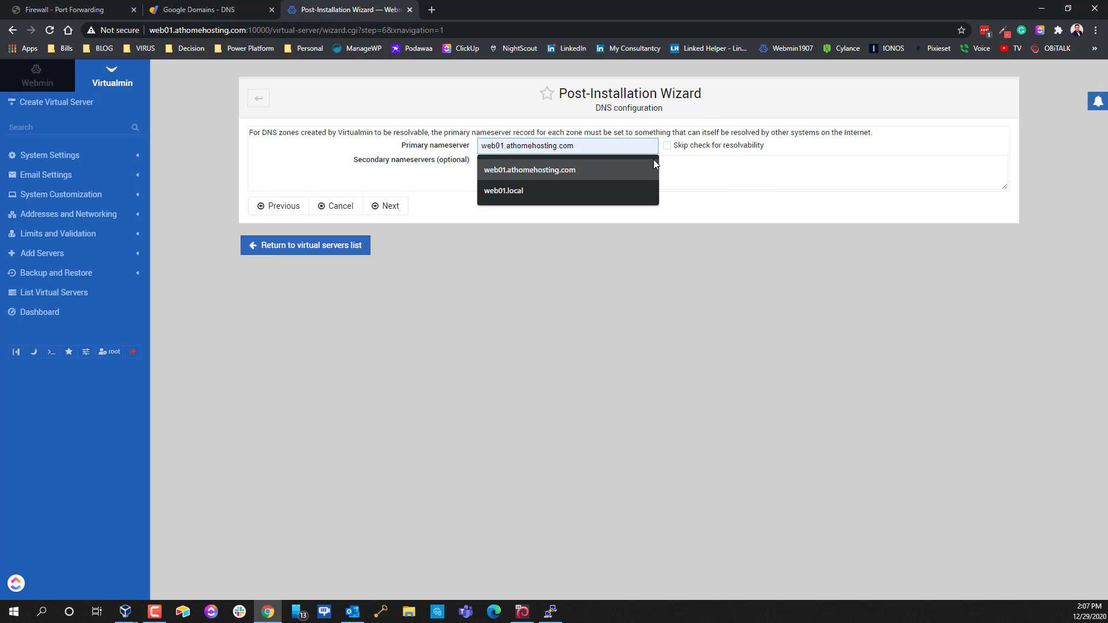
key("Escape")
key("Tab")
left_click(530, 145)
key("Down")
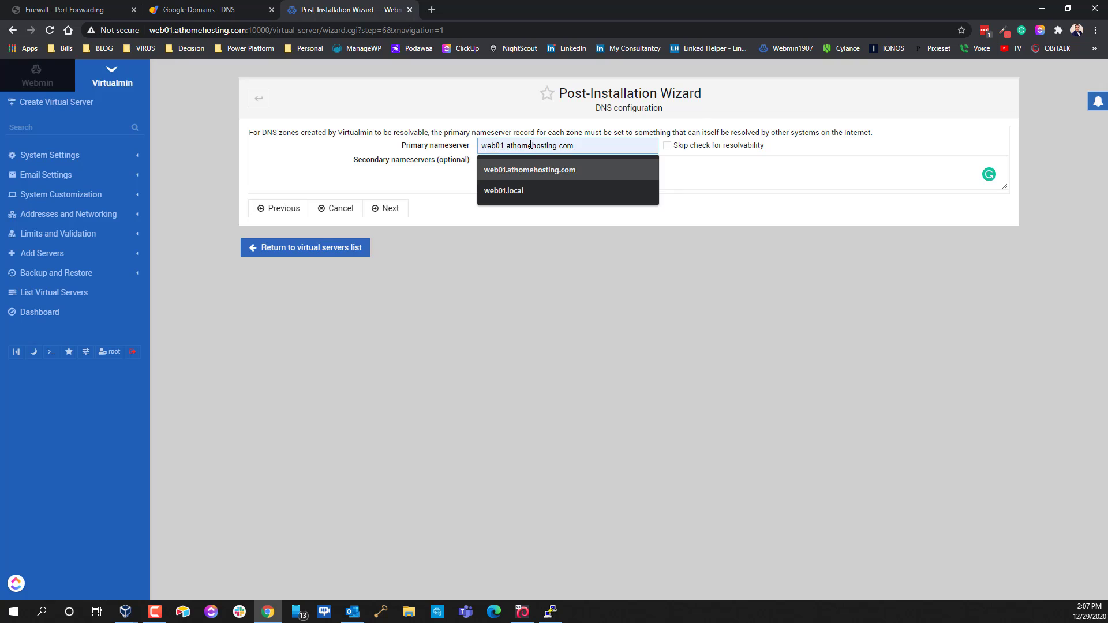
key("Return")
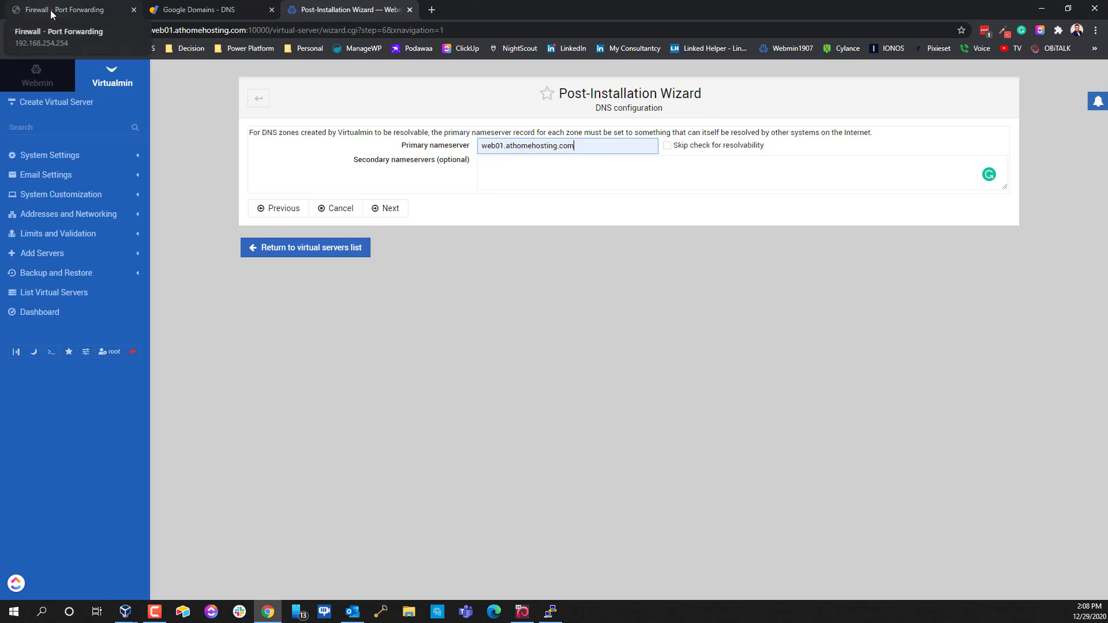
left_click_drag(574, 147, 378, 152)
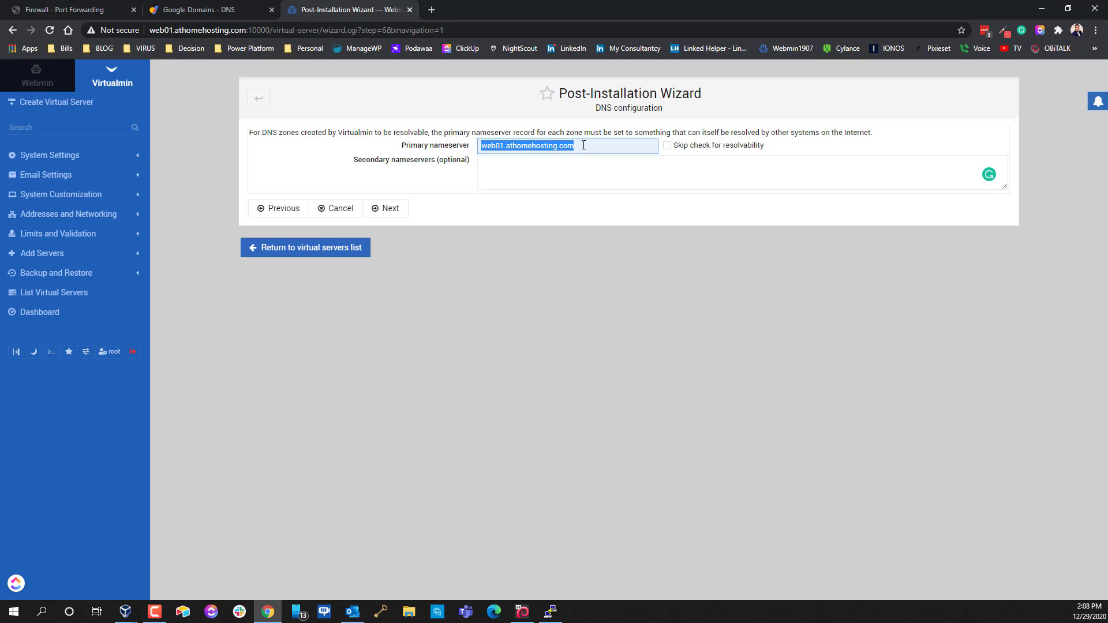
left_click(64, 10)
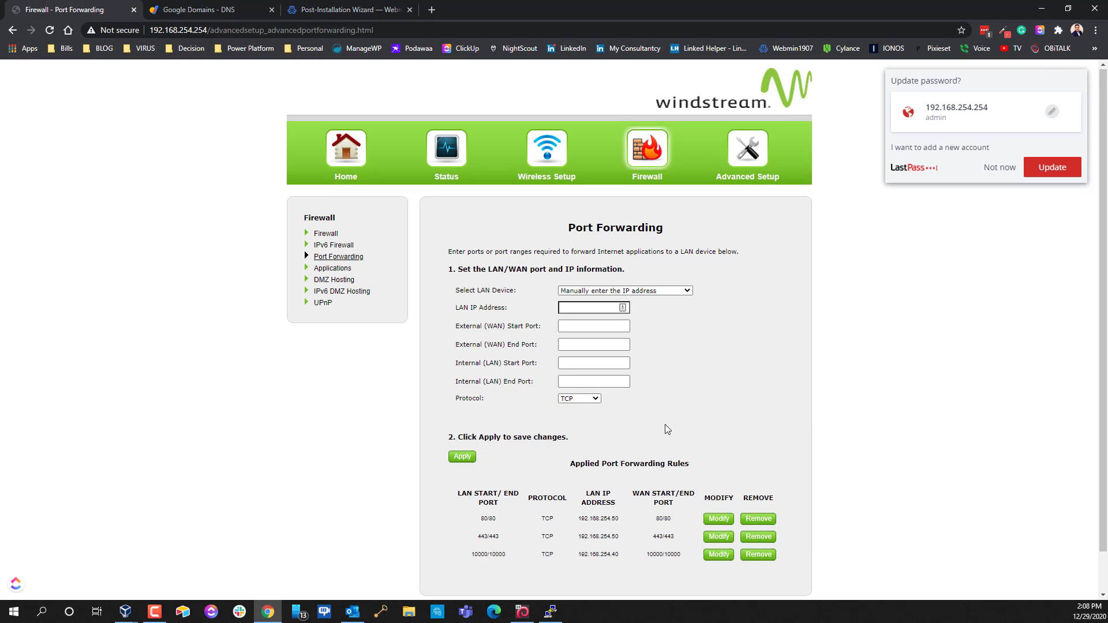
scroll(604, 528, "down", 1)
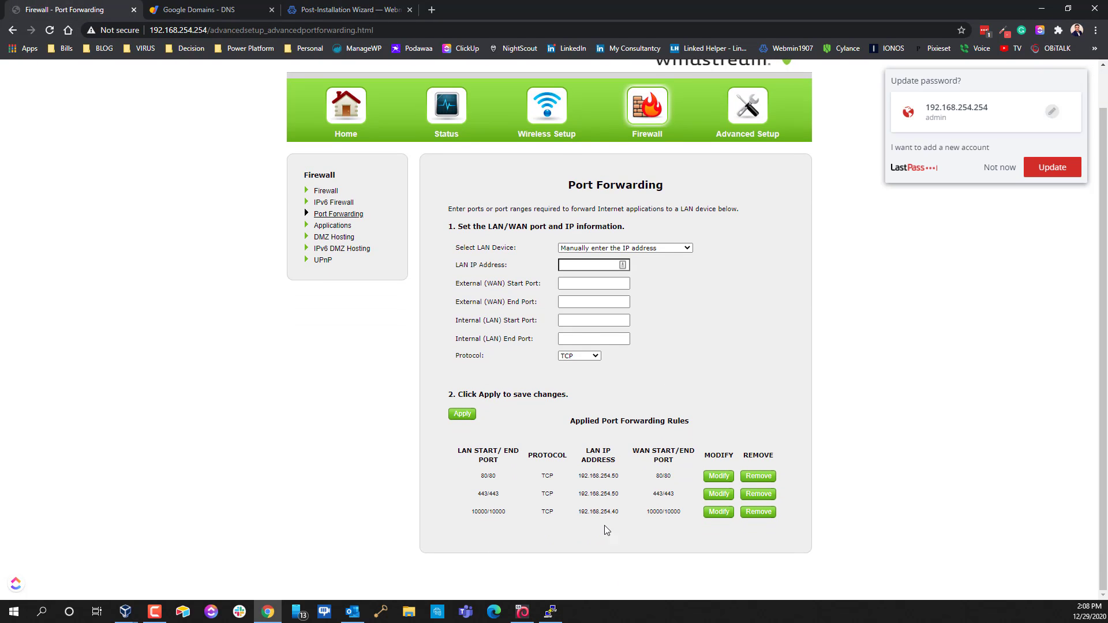
double_click(665, 475)
double_click(669, 494)
left_click(719, 476)
left_click(603, 265)
key("Delete")
type("4")
left_click(459, 417)
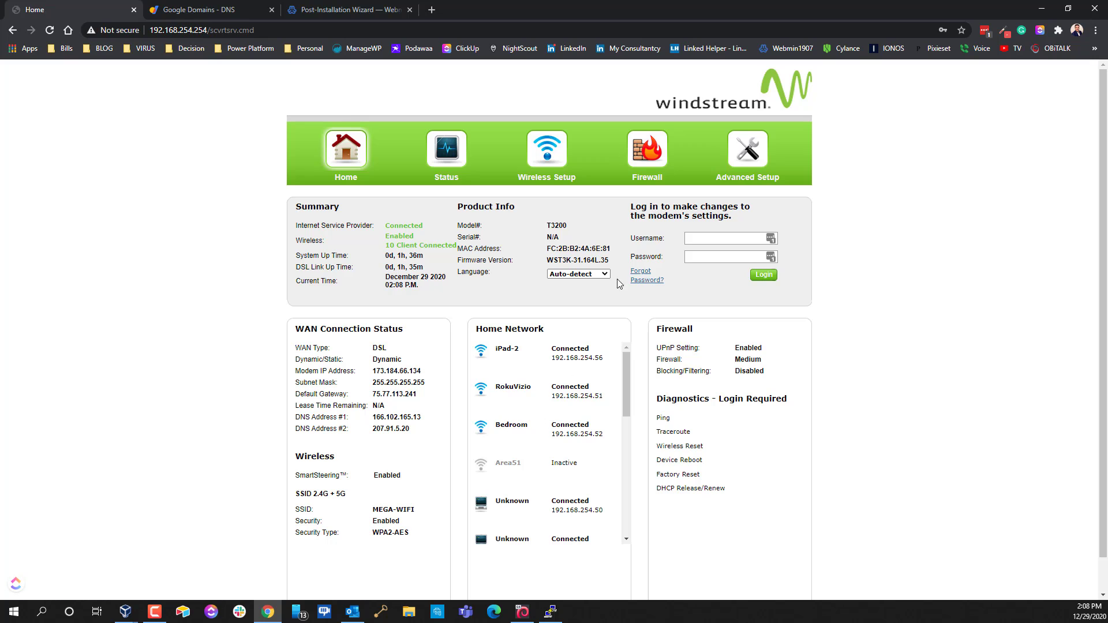
left_click(650, 161)
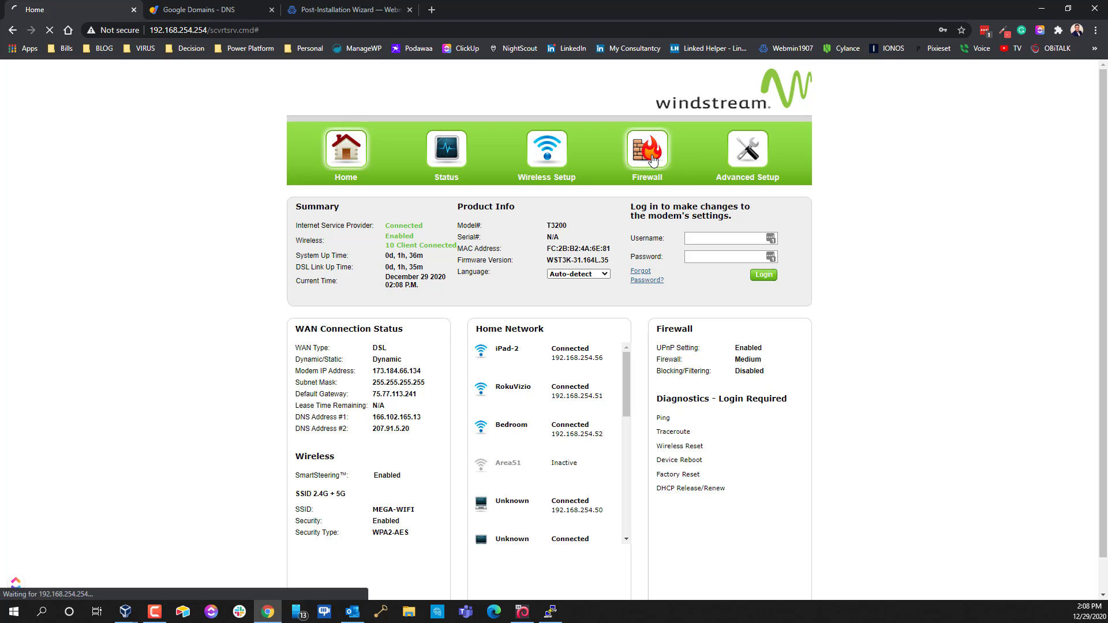
left_click(709, 238)
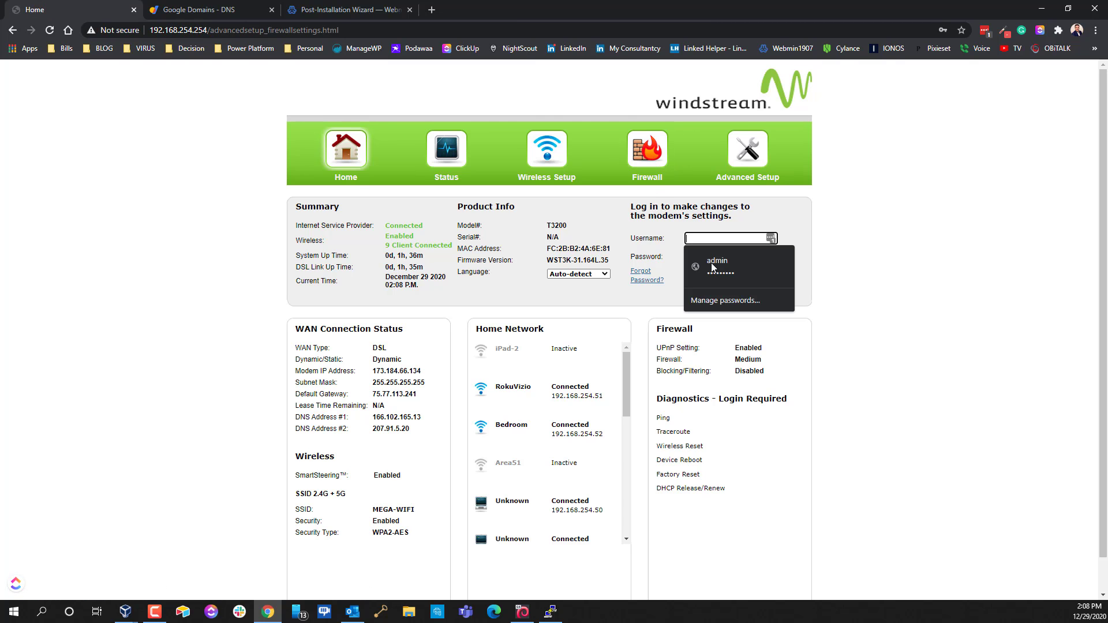
left_click(711, 262)
left_click(762, 276)
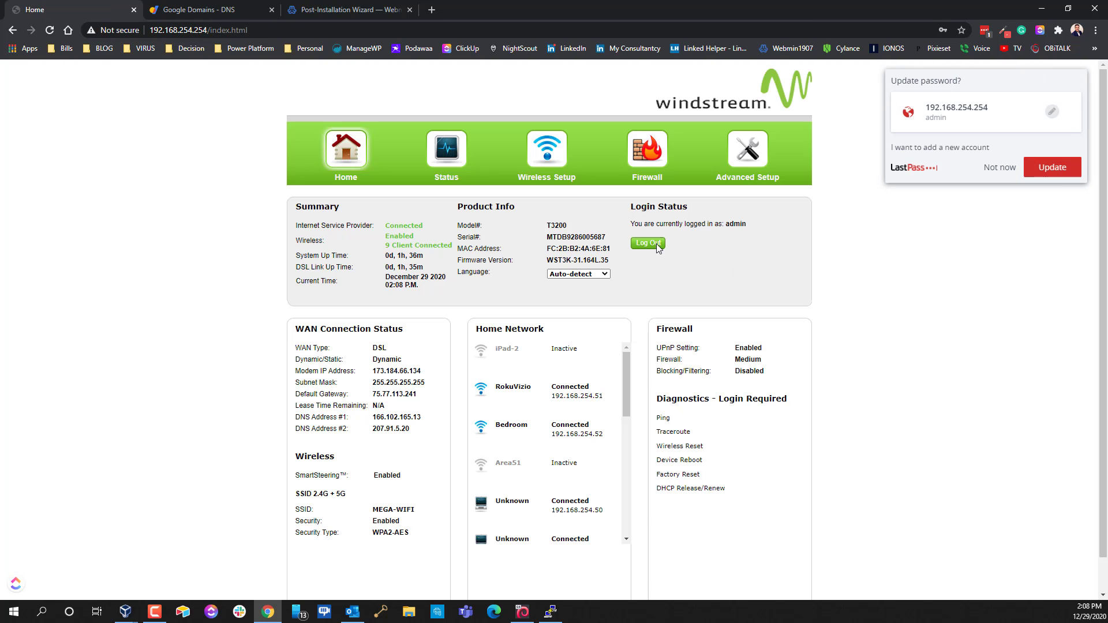
left_click(637, 173)
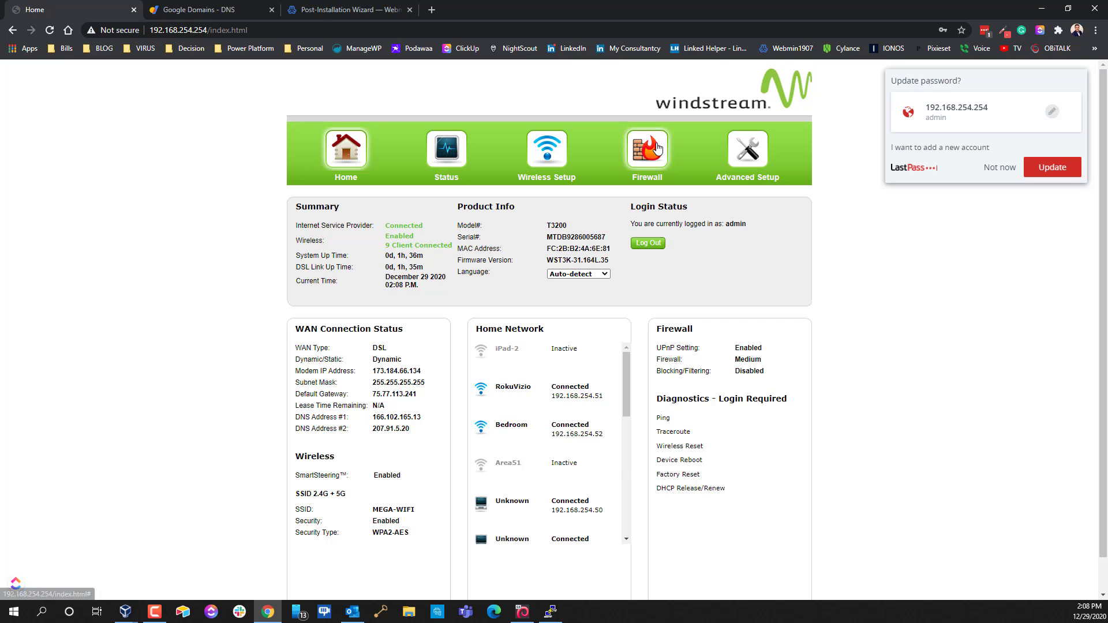
scroll(667, 402, "down", 4)
scroll(594, 258, "up", 4)
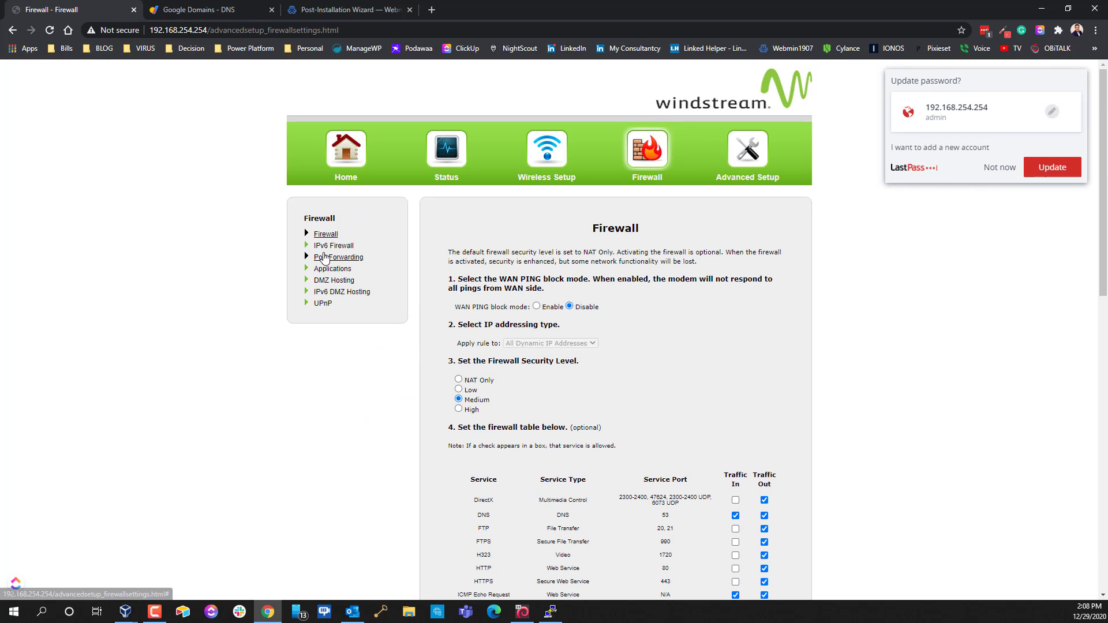
left_click(327, 246)
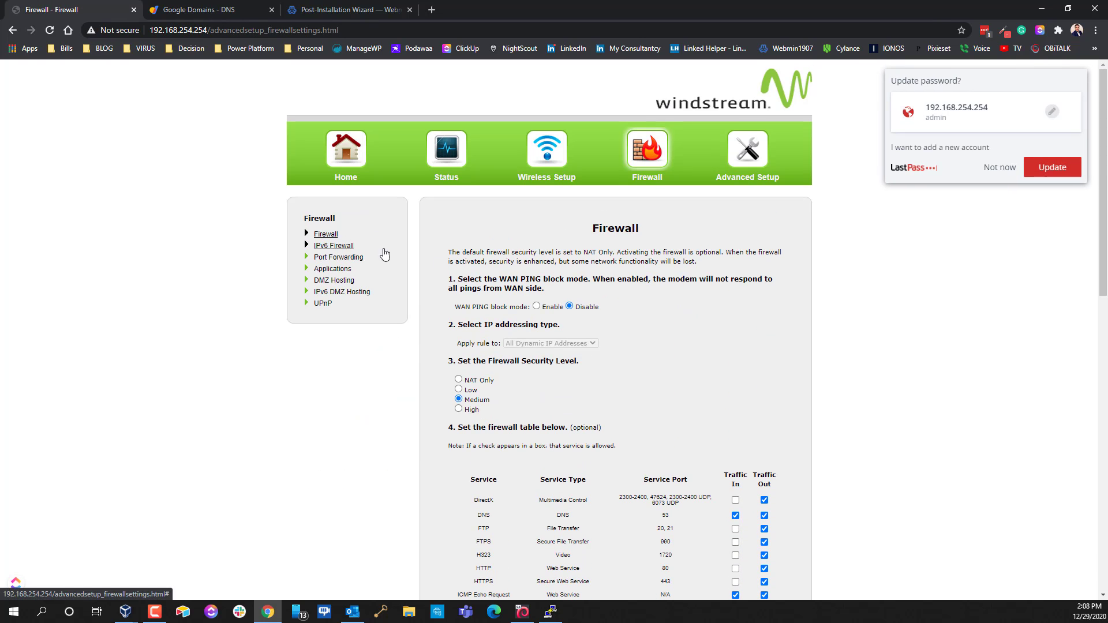
scroll(614, 329, "down", 6)
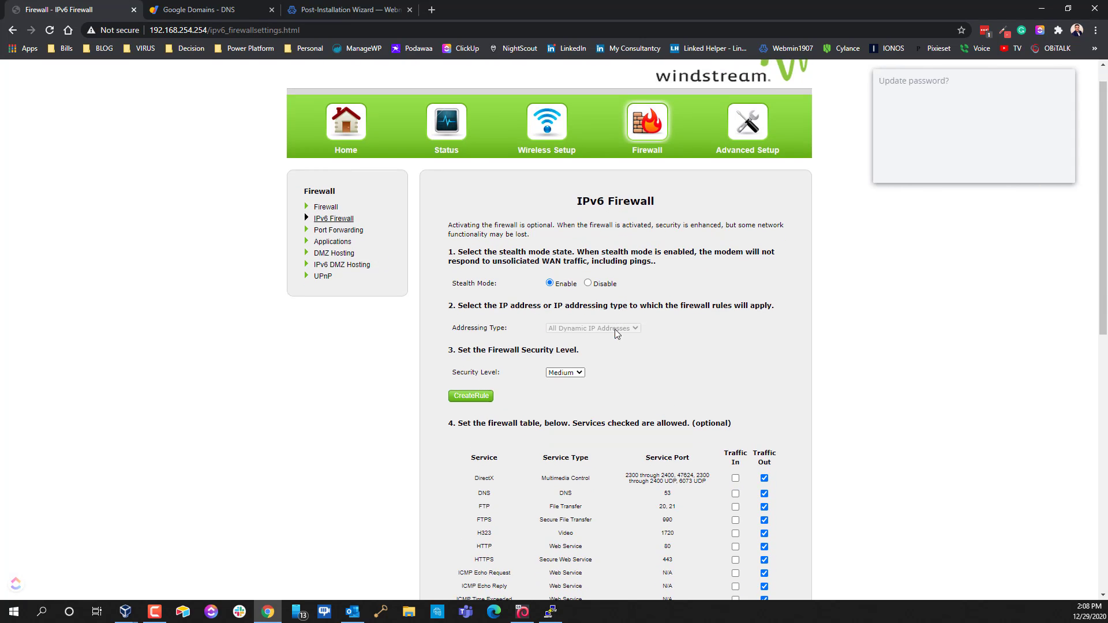
scroll(604, 324, "up", 6)
left_click(355, 259)
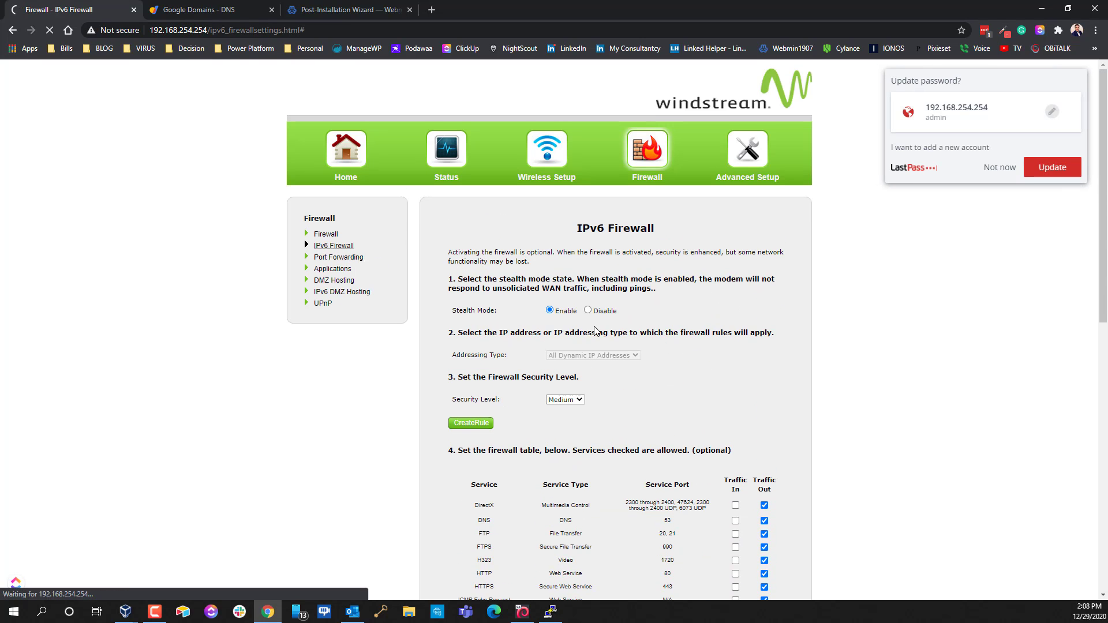
scroll(624, 349, "down", 4)
scroll(626, 445, "down", 1)
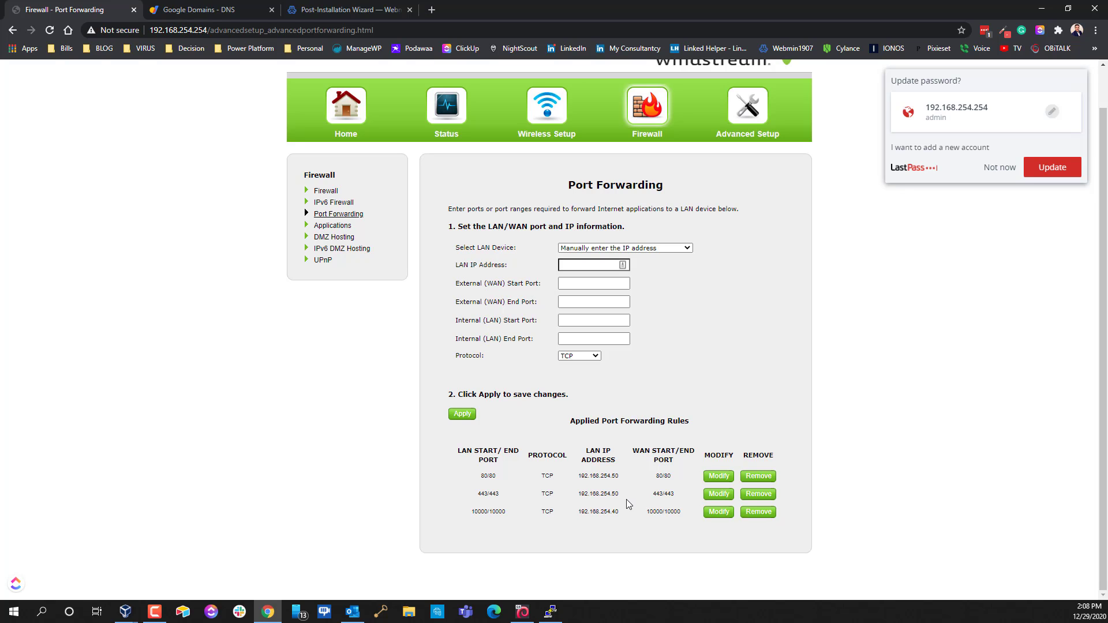
Change the port 80 forwarding rule's LAN IP to 192.168.254.40
left_click(718, 476)
left_click(604, 265)
type("4.40")
left_click(455, 416)
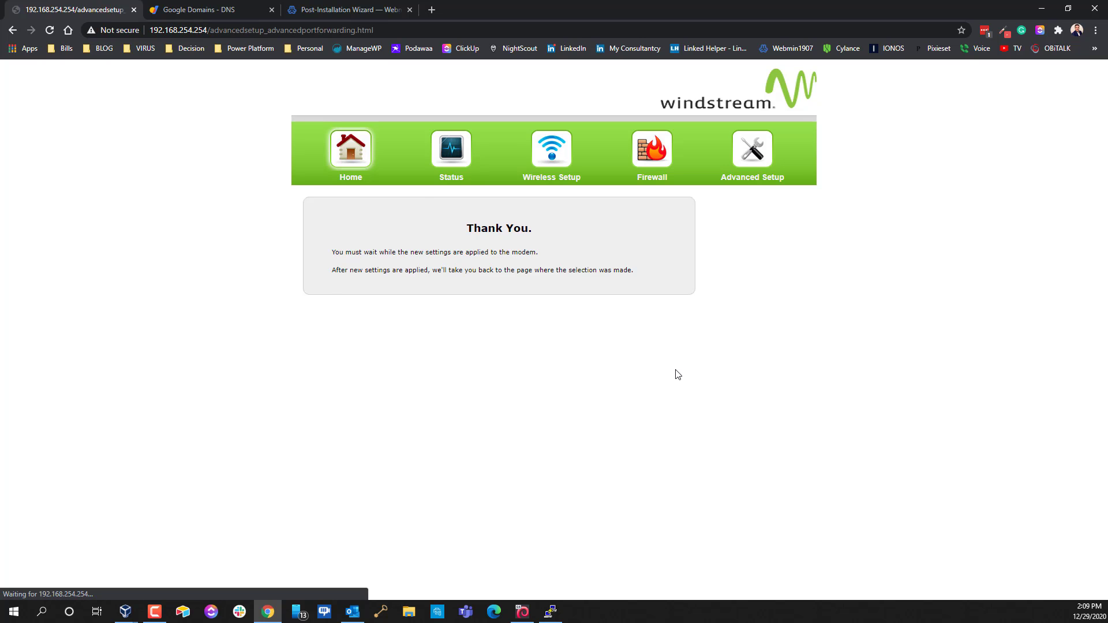
Point the port 443 forwarding rule to 192.168.254.40 too, and return to the Virtualmin wizard
scroll(674, 370, "down", 2)
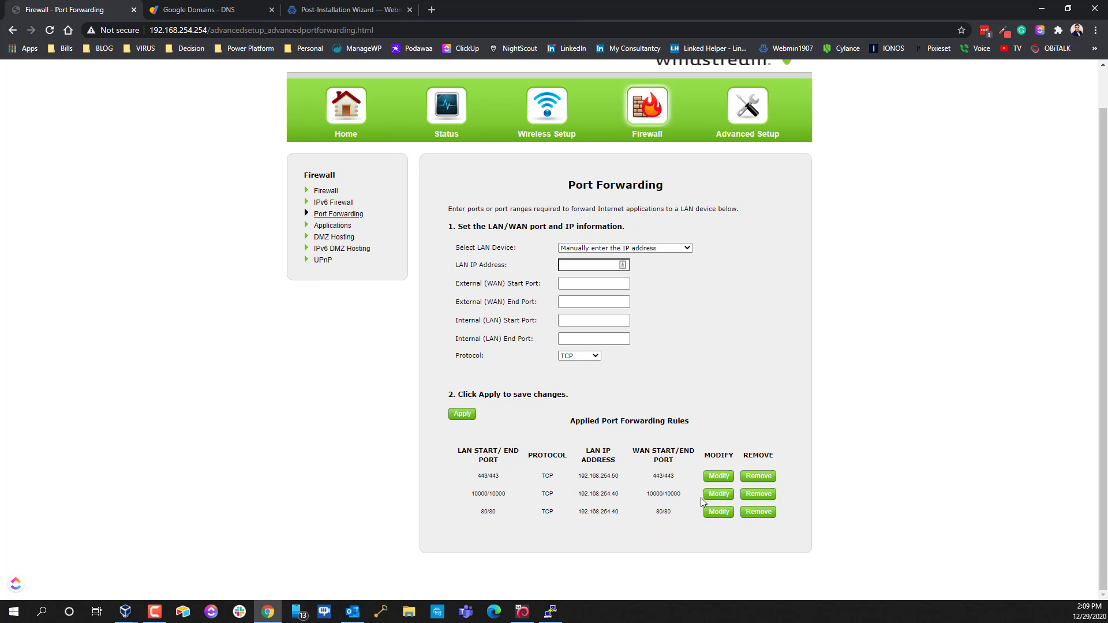
left_click(718, 476)
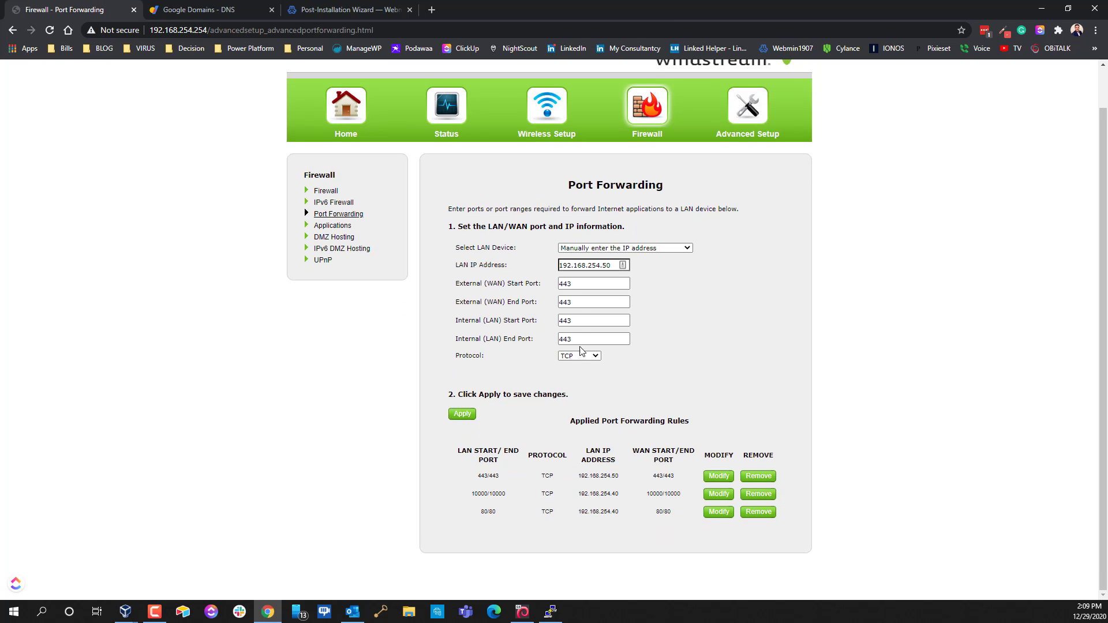
left_click(619, 265)
left_click(468, 419)
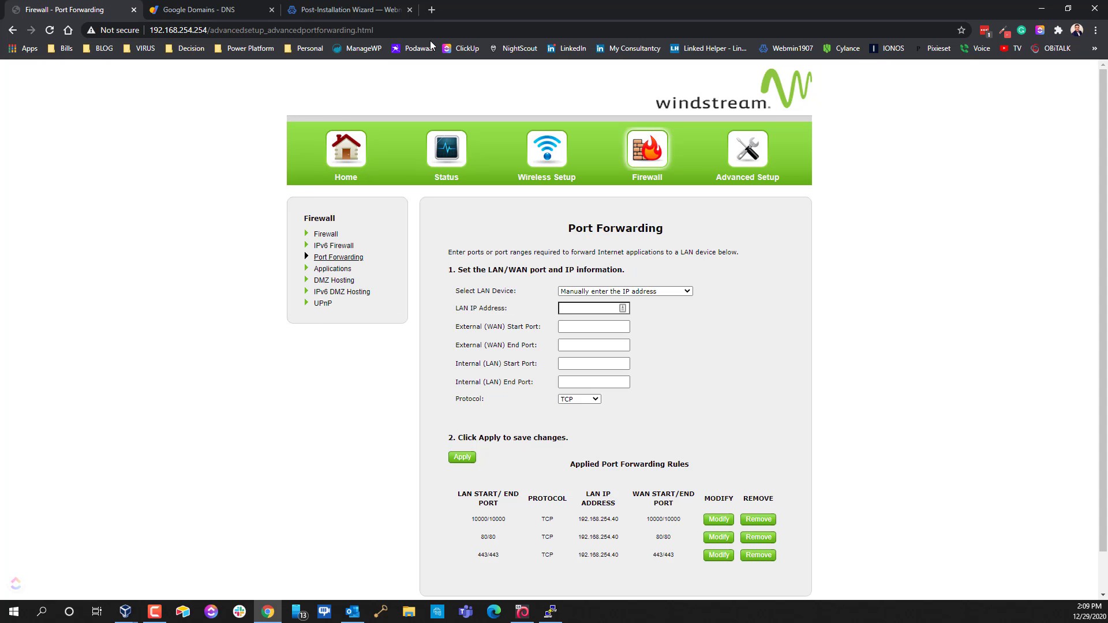
left_click(308, 12)
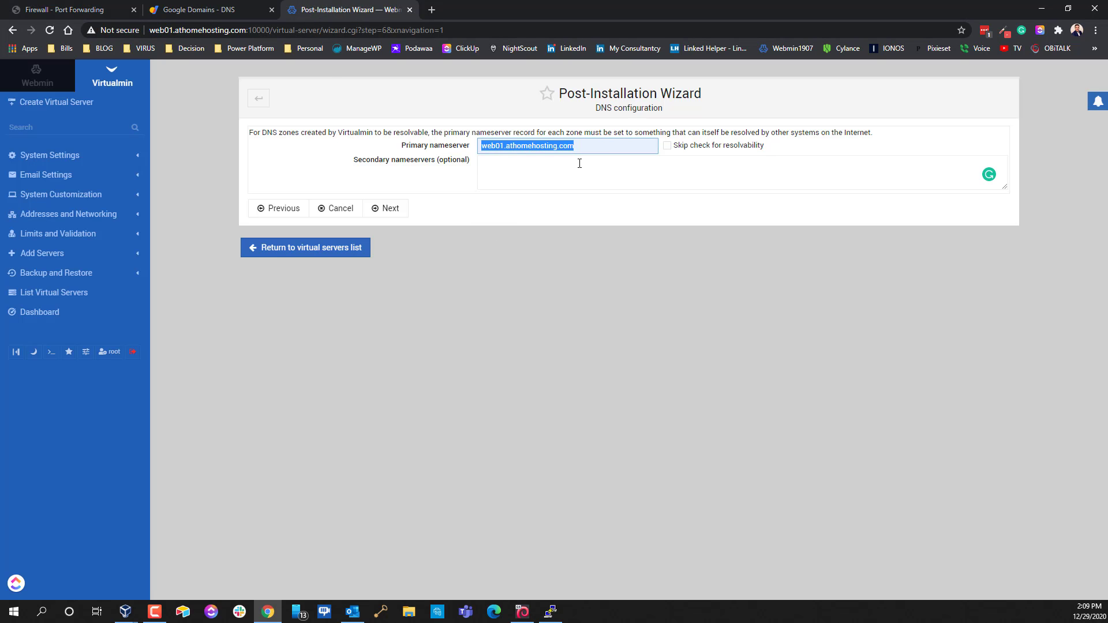
Keep web01.athomehosting.com as the primary nameserver and continue to password storage
left_click(387, 211)
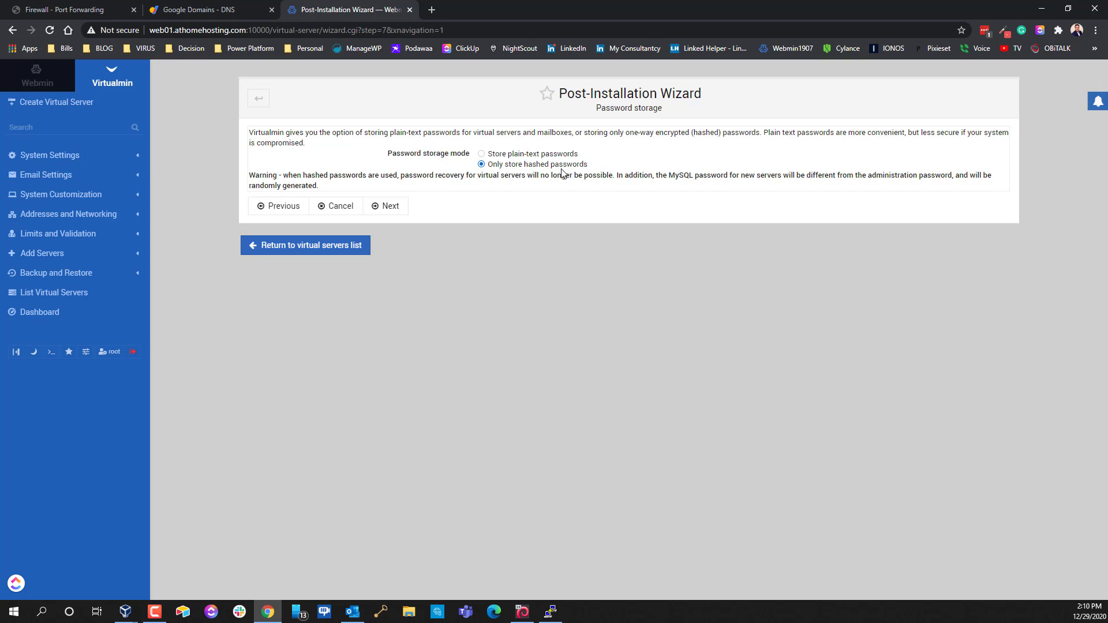
Keep hashed-only password storage, choose 'No, thanks' for a default virtual server, and finish the wizard
left_click(386, 207)
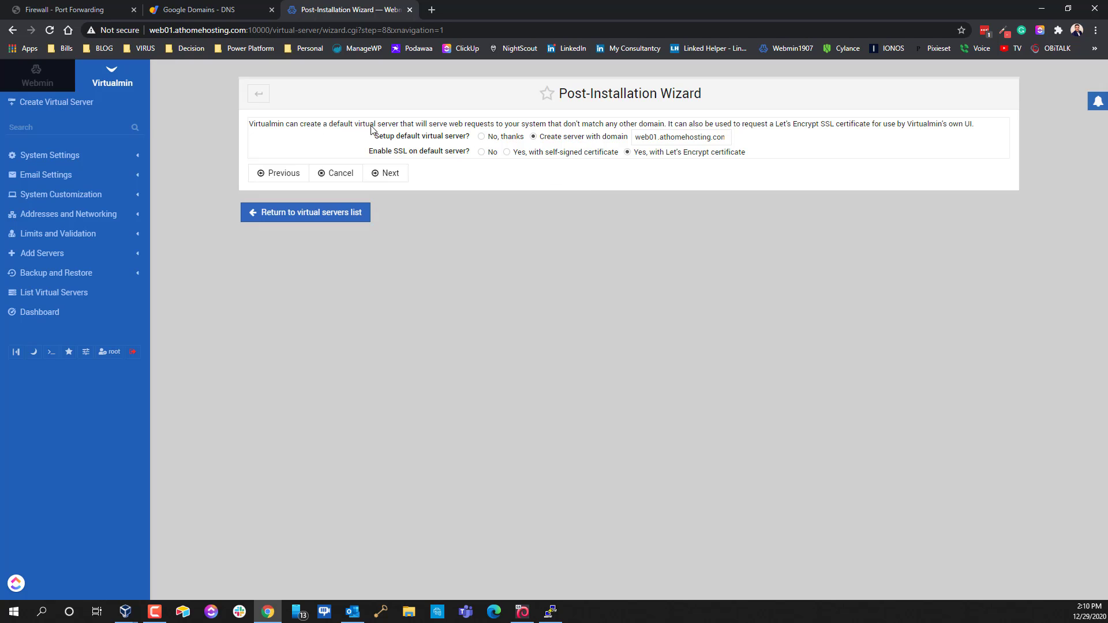
left_click(481, 136)
left_click(387, 176)
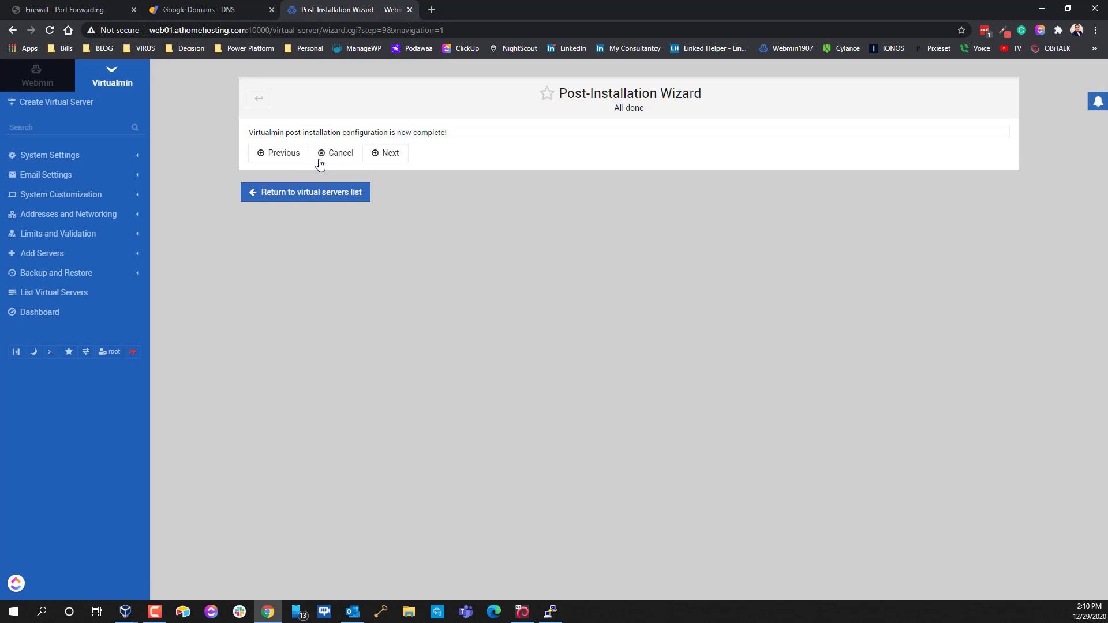
left_click(384, 153)
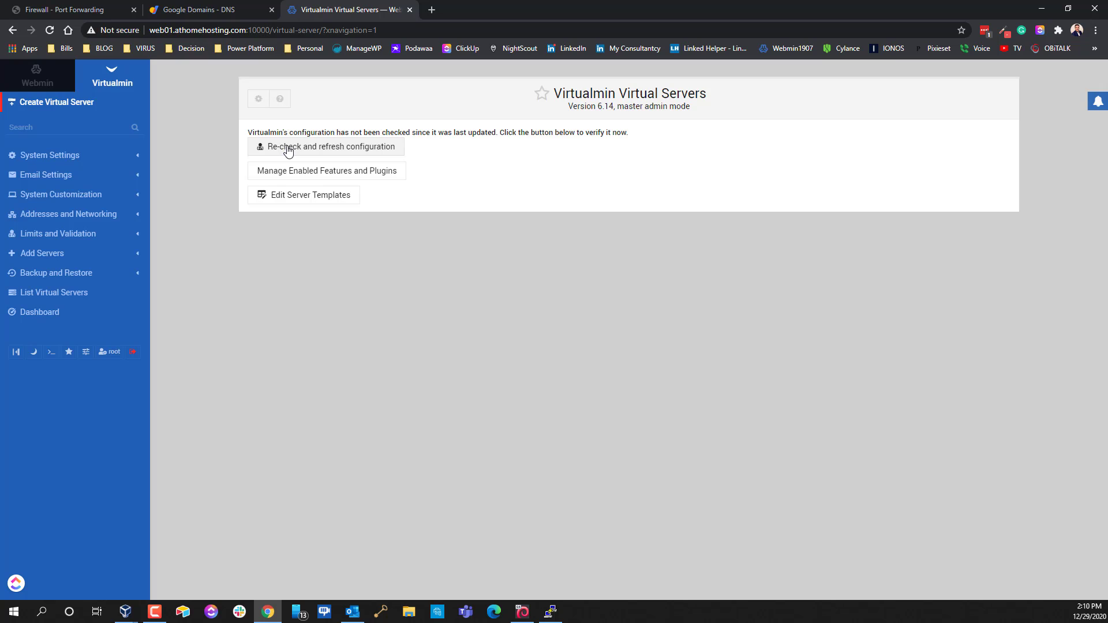
Re-check the configuration, confirm the system is ready, and return to the empty virtual servers list
left_click(323, 148)
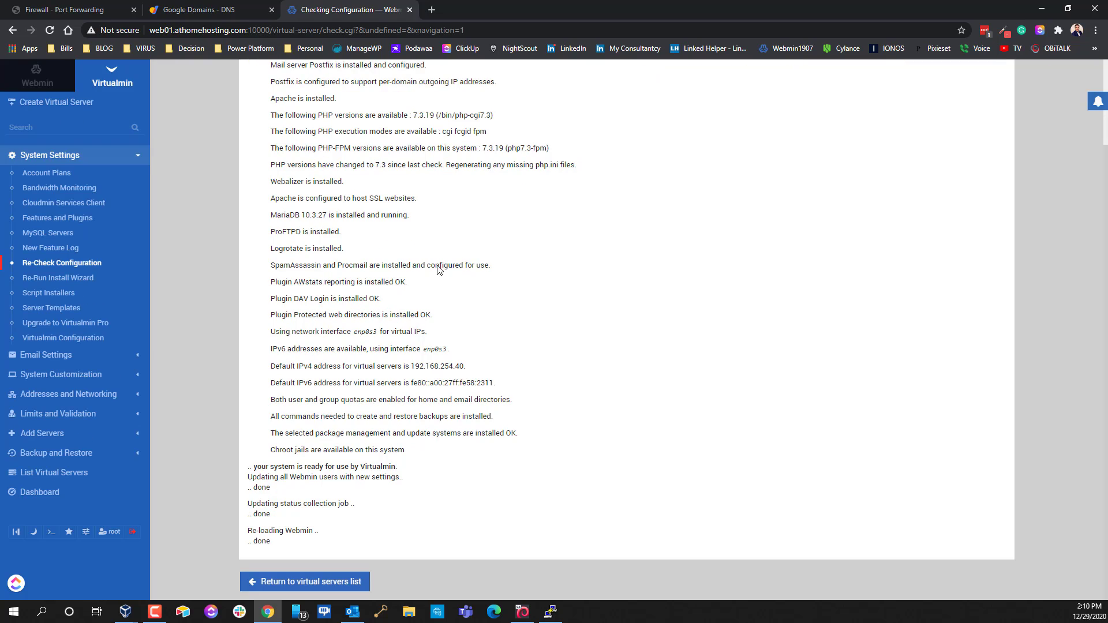
scroll(381, 398, "up", 3)
scroll(376, 368, "down", 3)
left_click(304, 582)
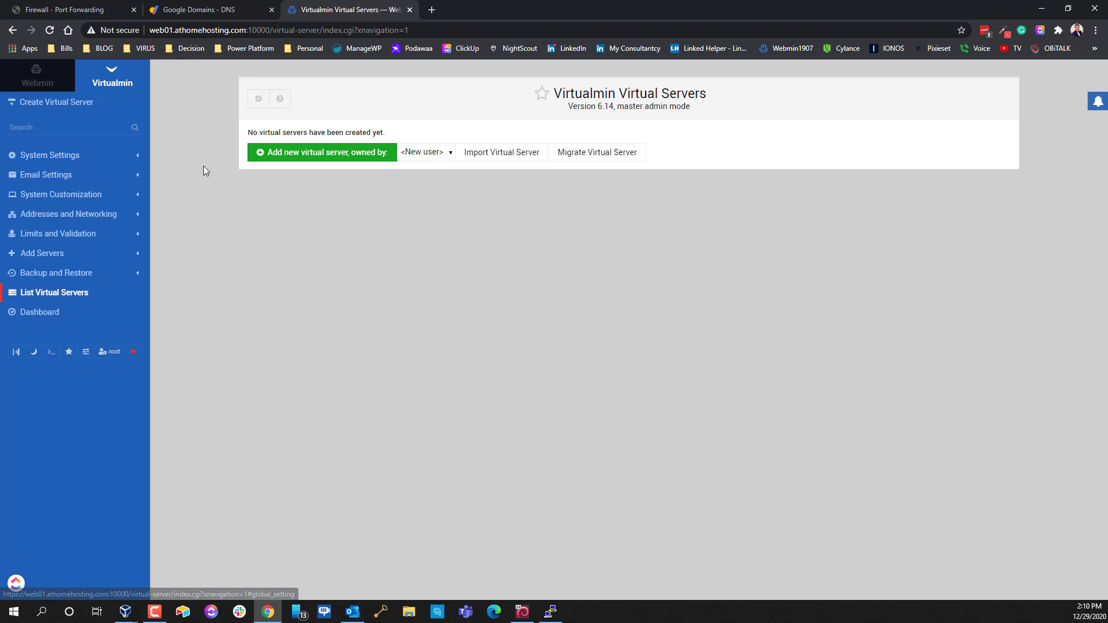
Browse the Webmin Servers, Webmin and System module categories, then switch back to the Virtualmin dashboard
left_click(24, 80)
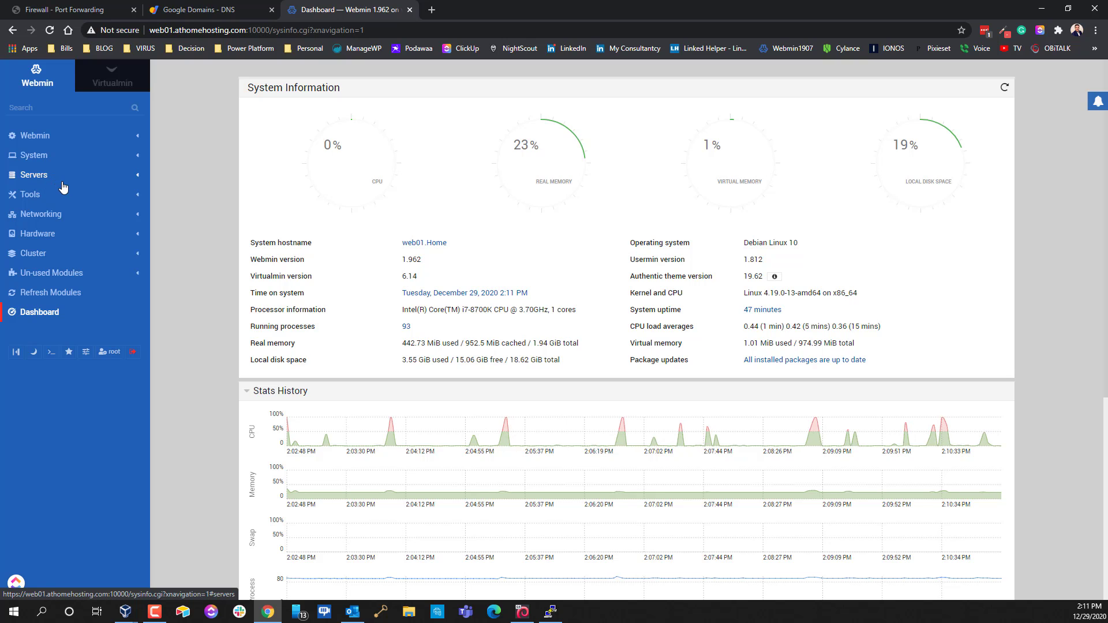
left_click(36, 179)
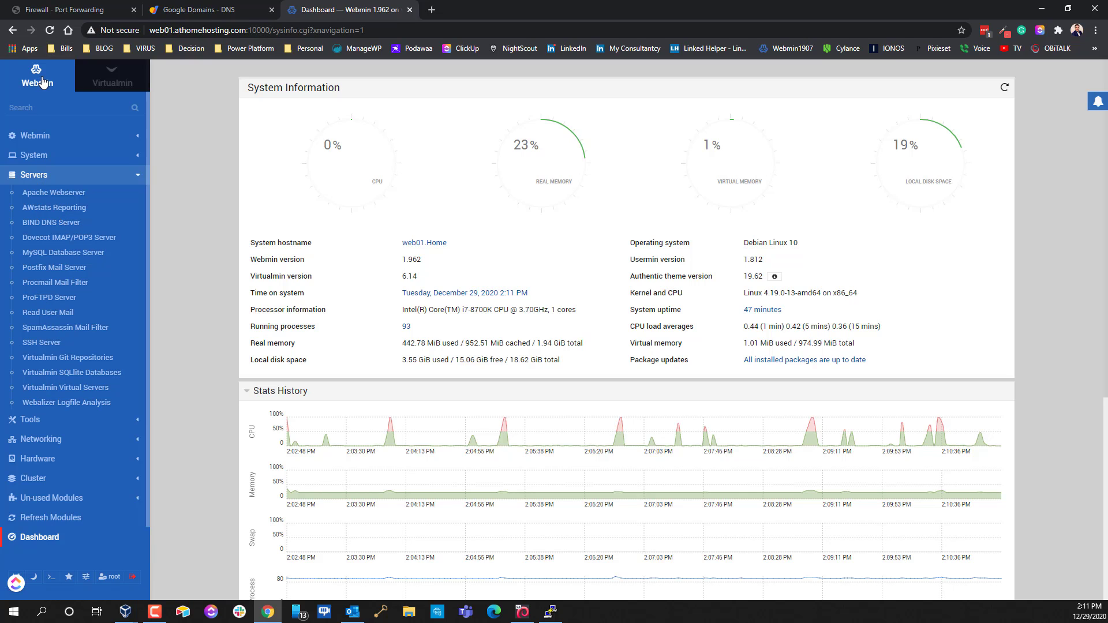
left_click(38, 137)
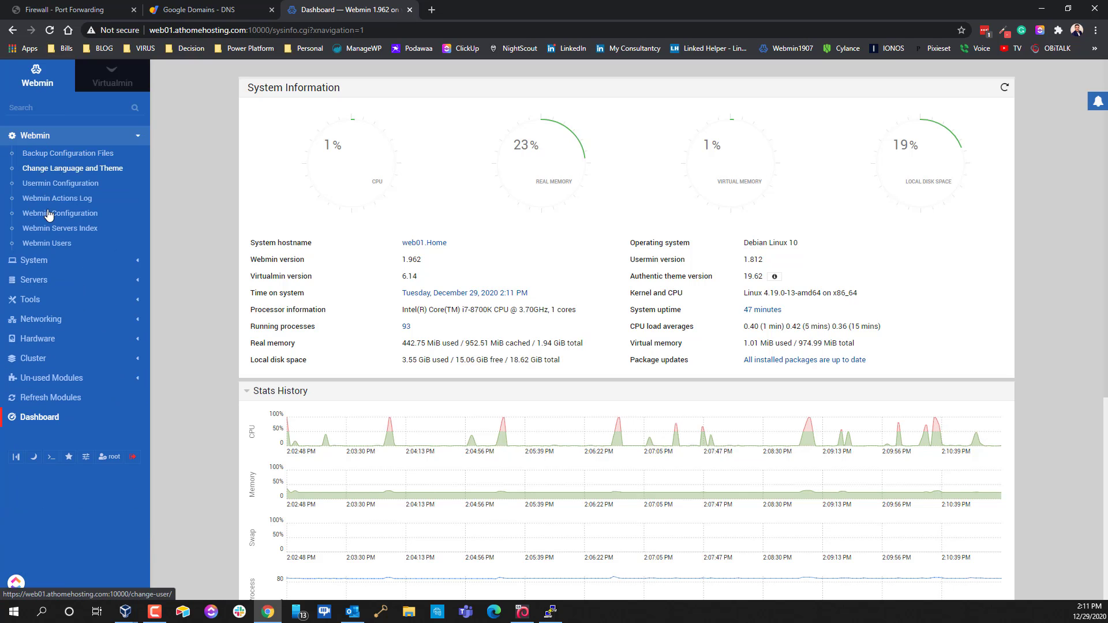
left_click(34, 260)
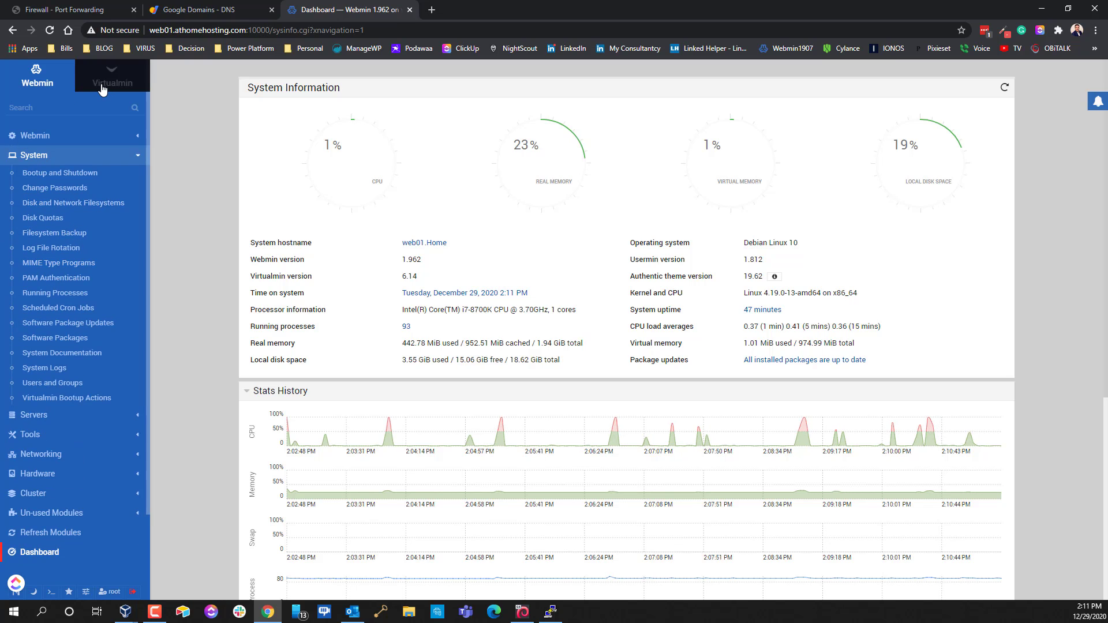
left_click(40, 154)
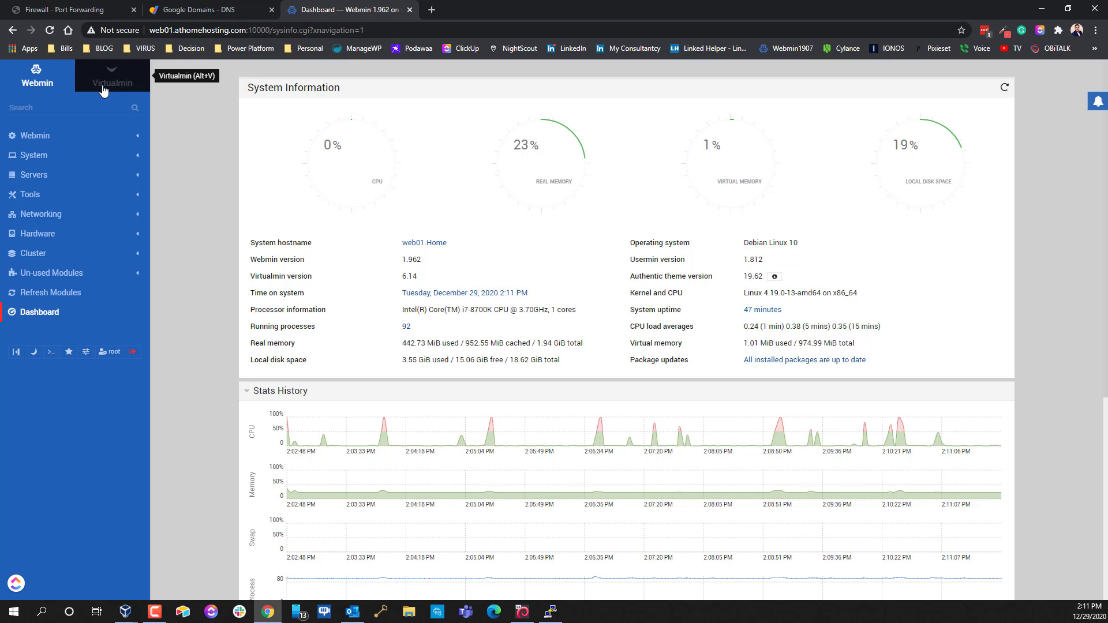
left_click(103, 89)
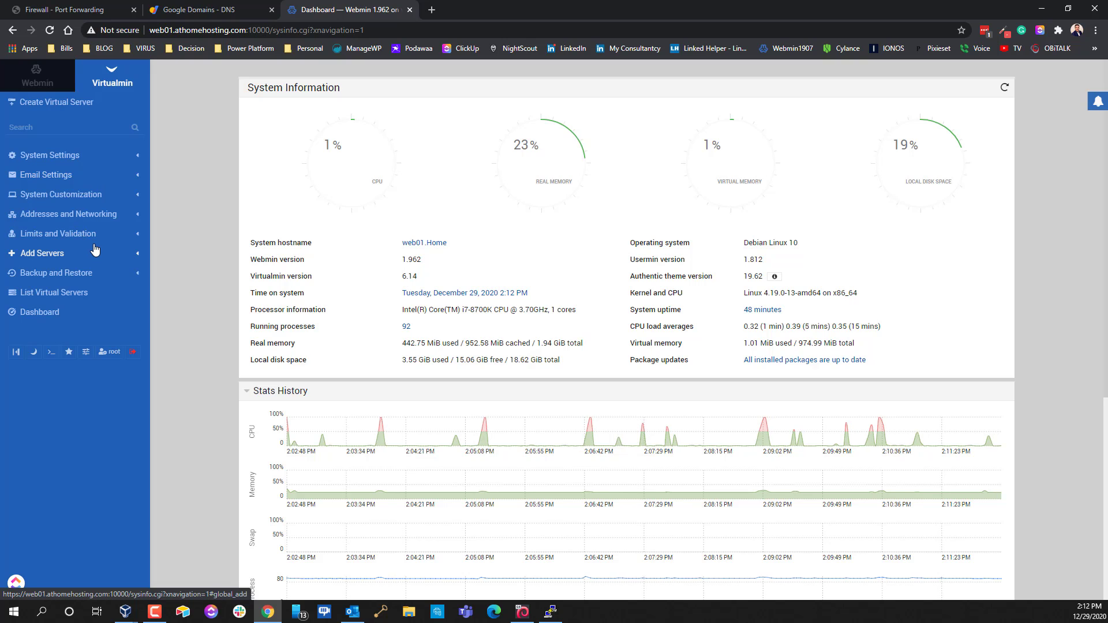
Start a new virtual server and enter web01.athomehosting.com as its domain name
left_click(59, 104)
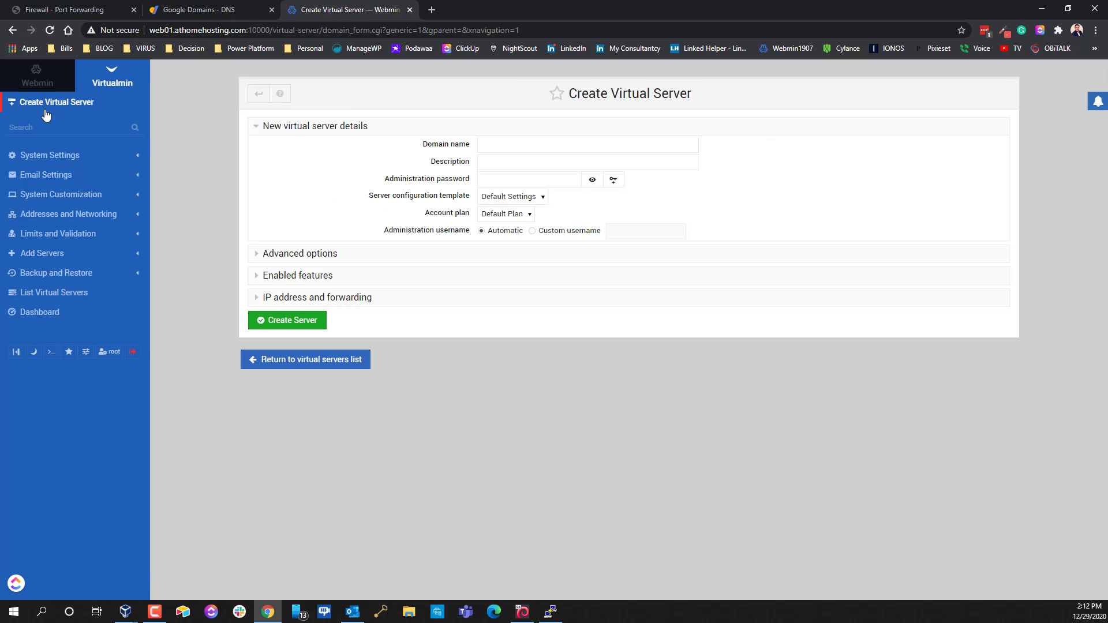
left_click(519, 144)
key("ctrl+v")
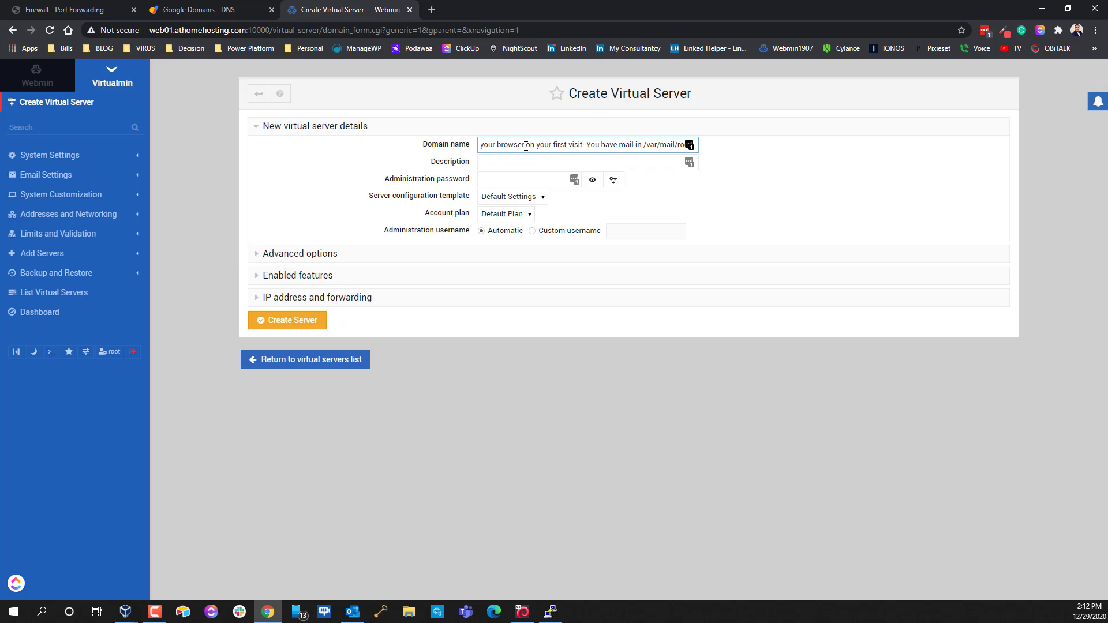
key("ctrl+a")
key("BackSpace")
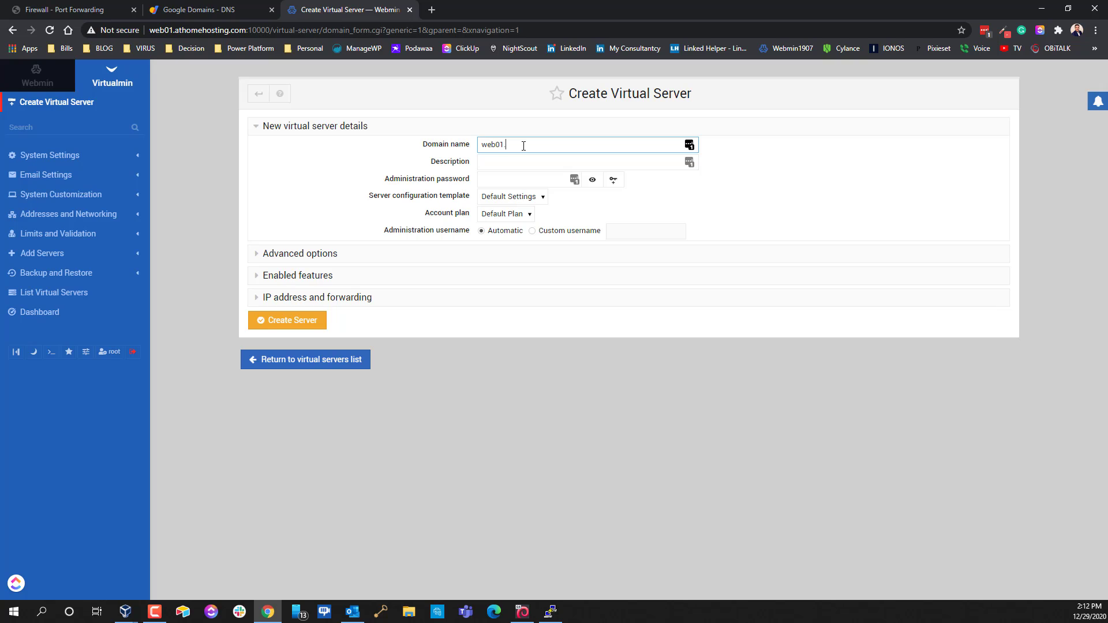
type("thomehosting.com")
key("ctrl+a")
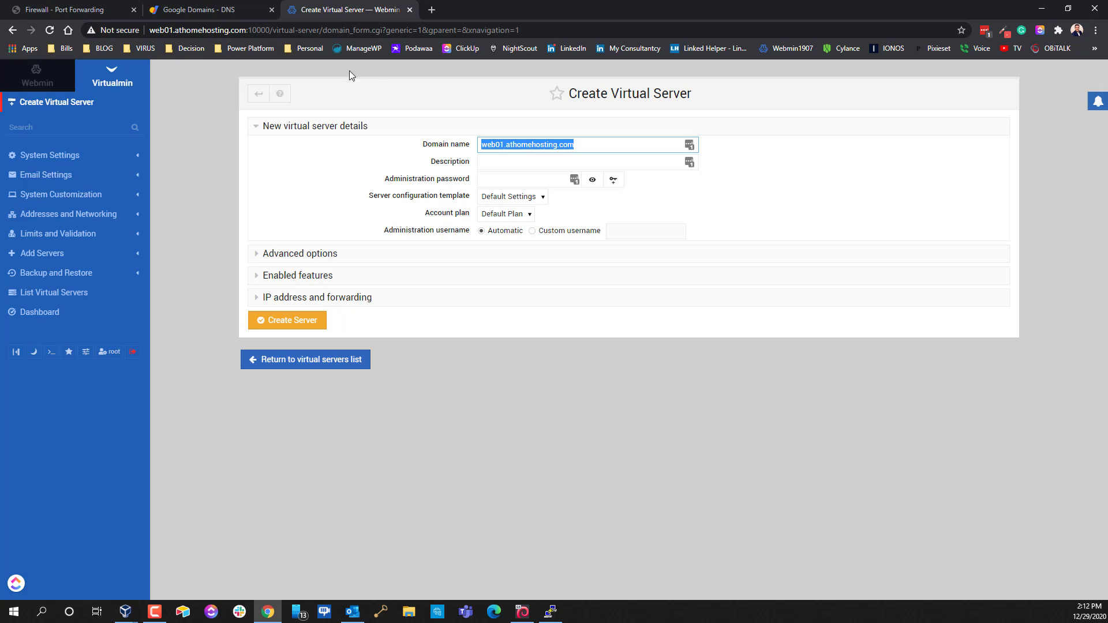
Copy the domain name into the Description field and begin entering the administration password
left_click(95, 29)
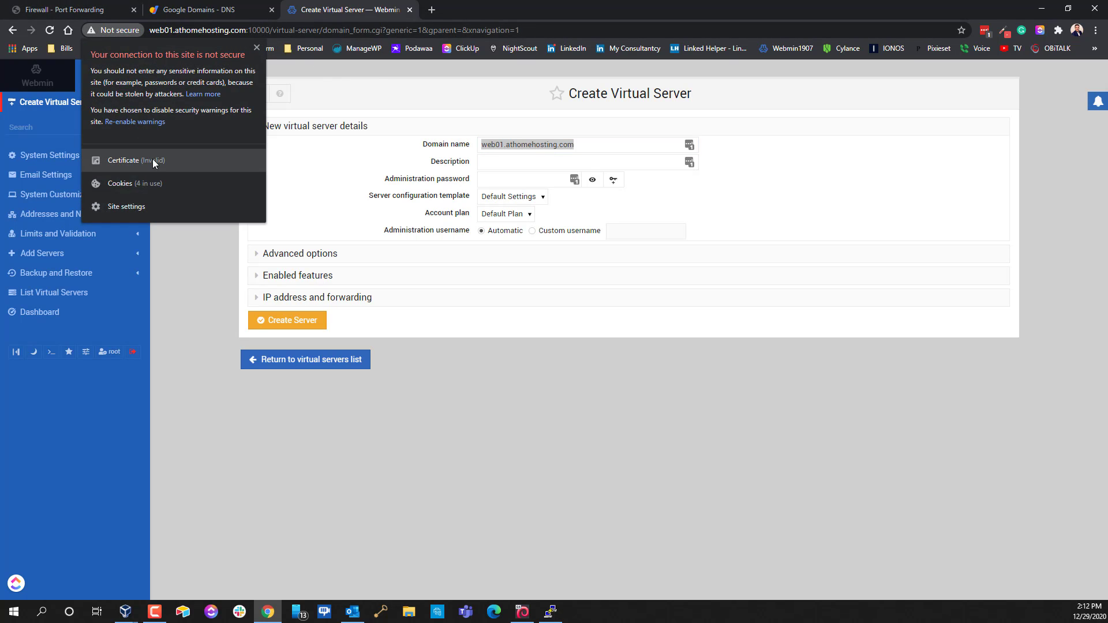
left_click(549, 410)
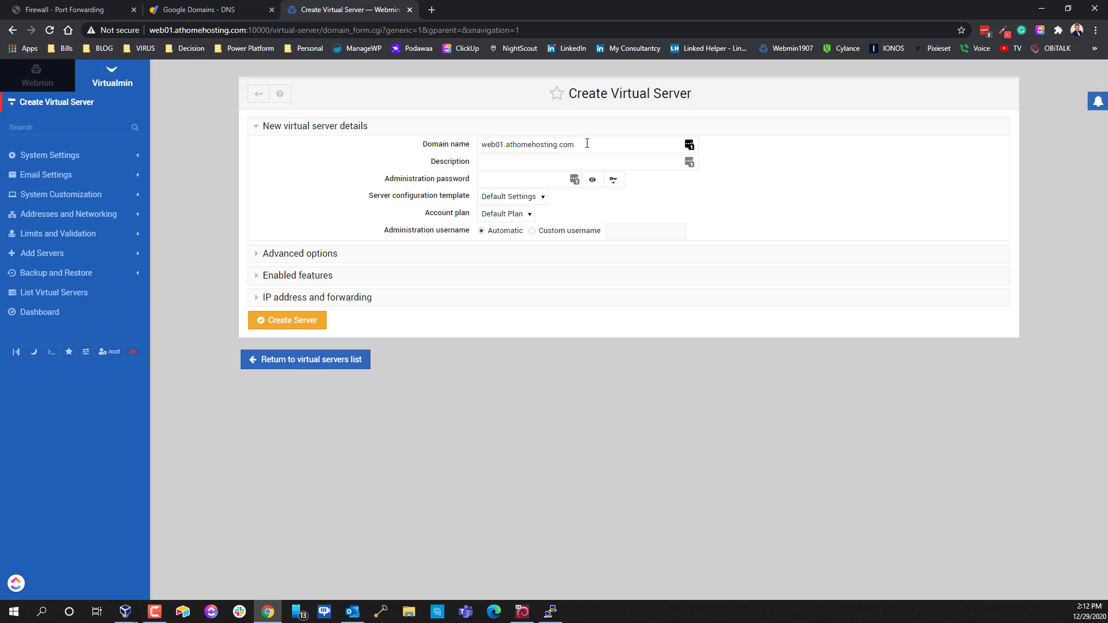
left_click(582, 145)
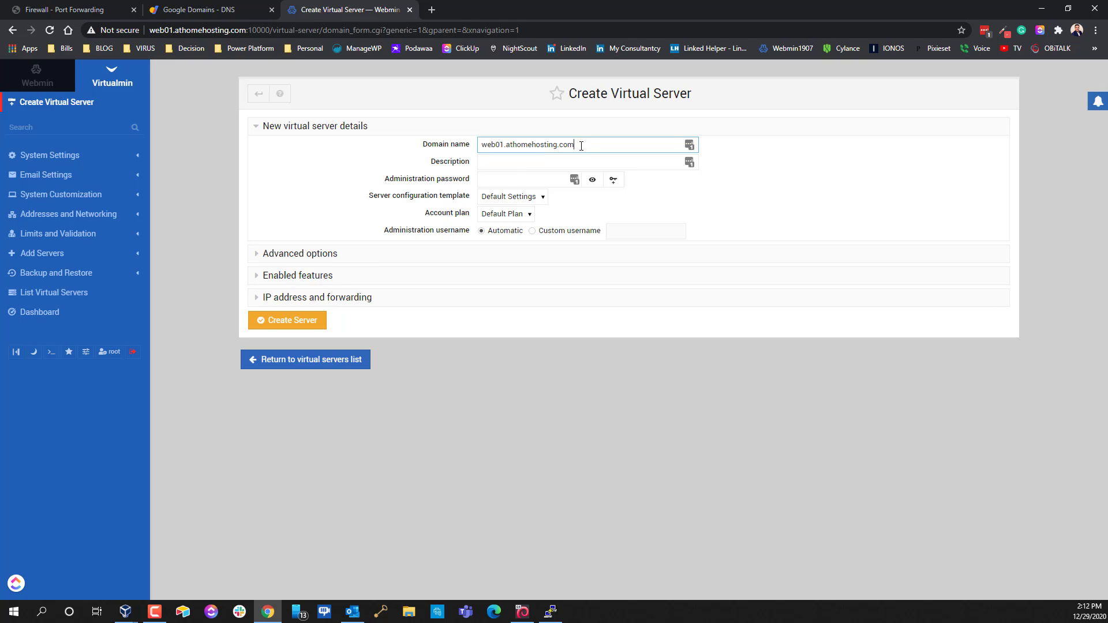
left_click_drag(581, 145, 481, 145)
key("ctrl+c")
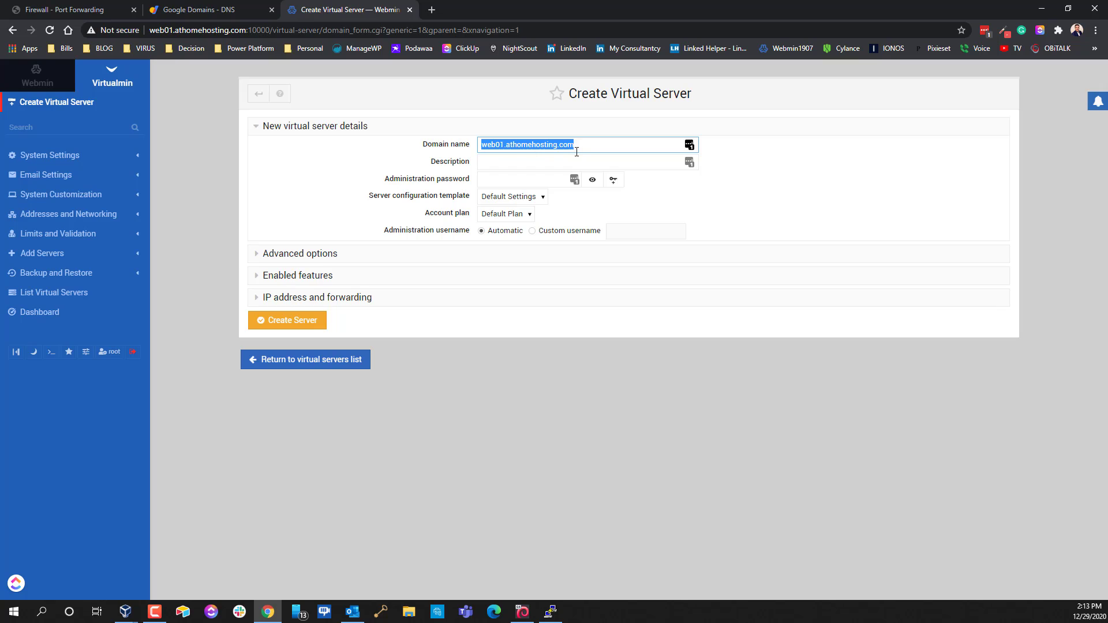
left_click(526, 163)
key("ctrl+v")
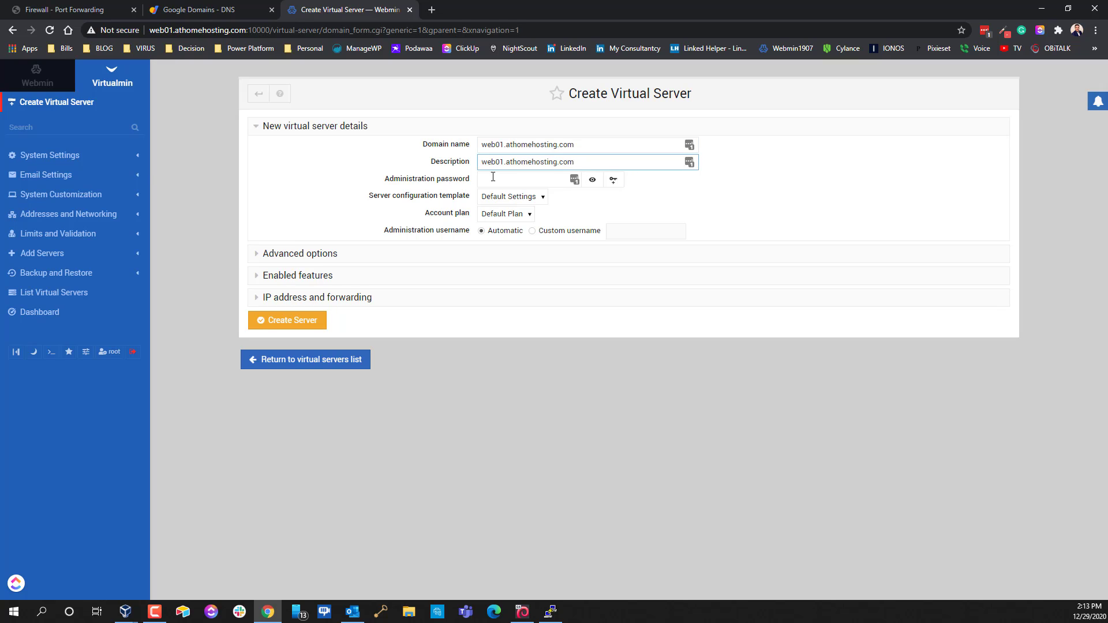
left_click(506, 178)
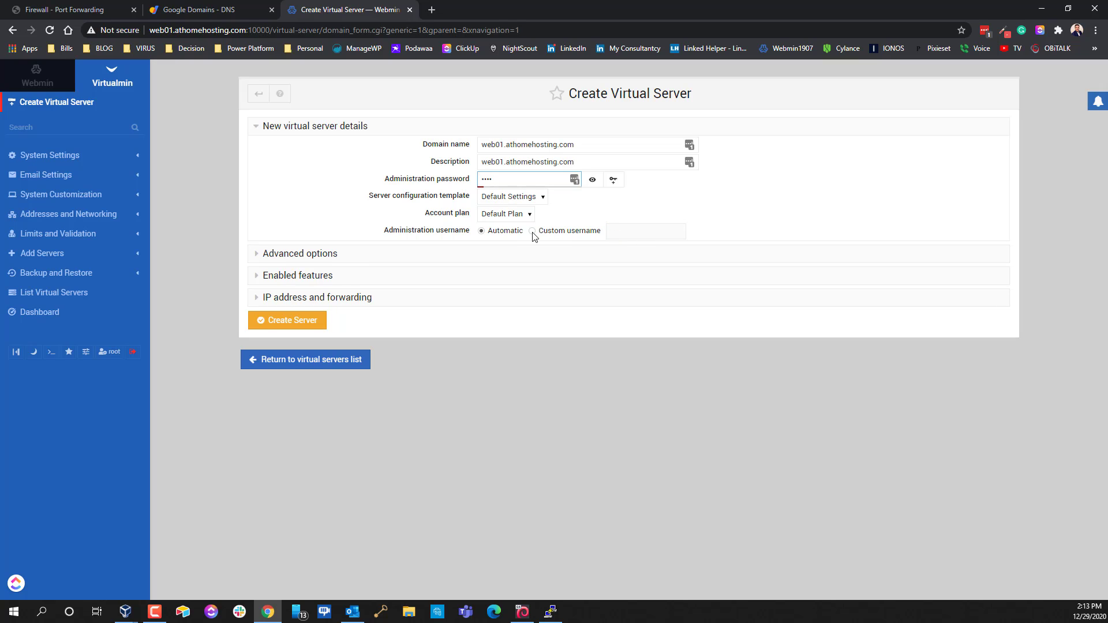
Set custom admin username 'demo', keep SSL website enabled, and submit; creation fails as the user exists
left_click(531, 231)
left_click(609, 232)
type("demo")
left_click(311, 258)
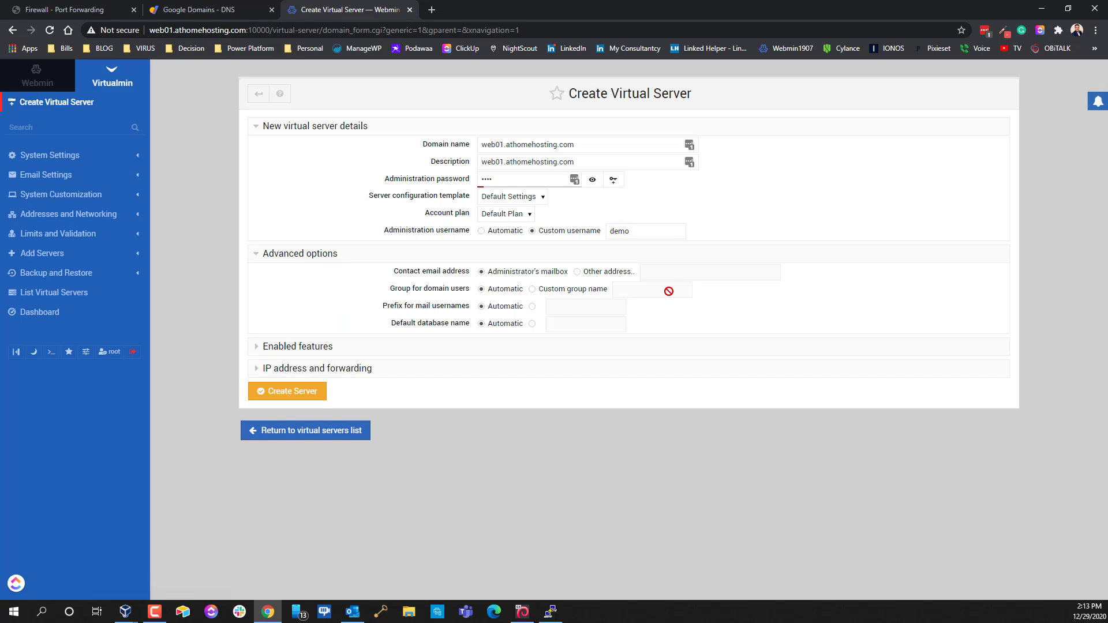
left_click(285, 349)
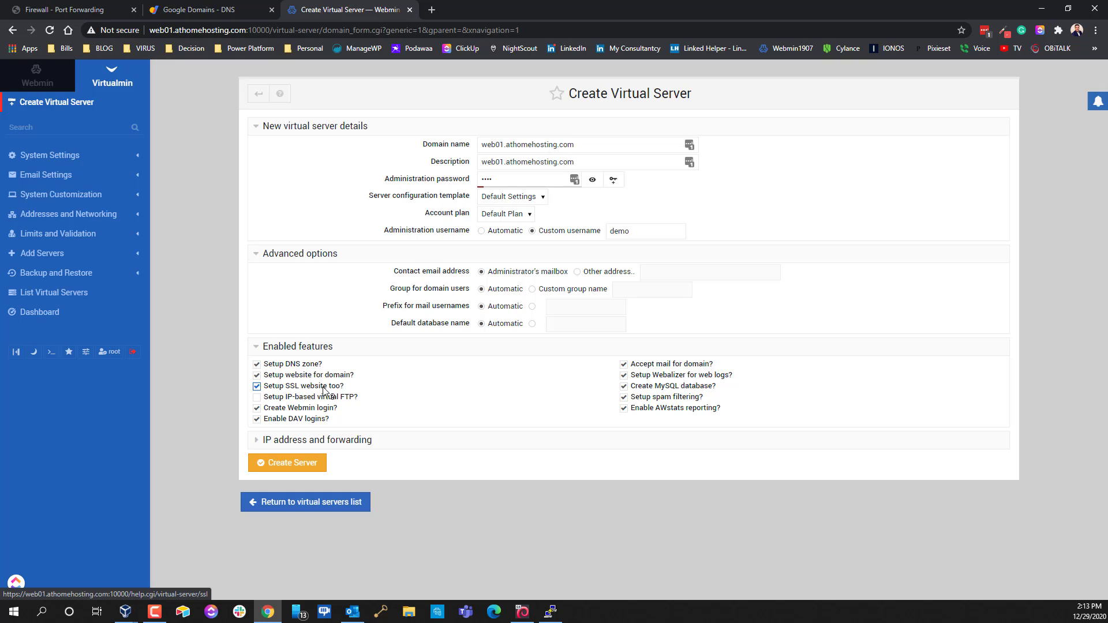
left_click(289, 464)
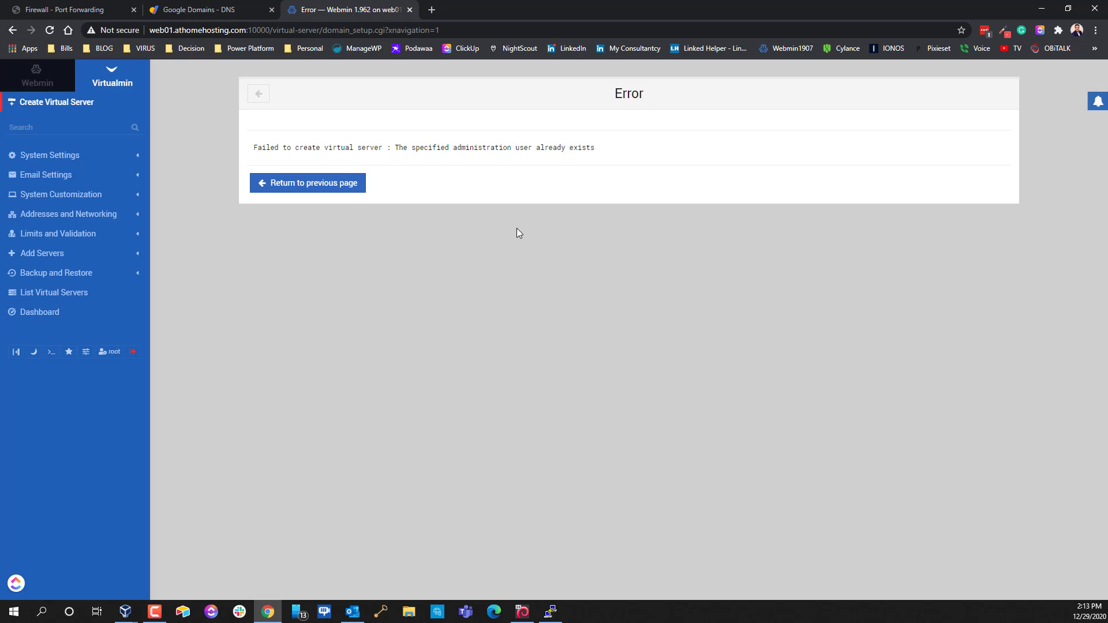
Recreate web01.athomehosting.com, replacing the demo username with an automatically chosen admin username
left_click(332, 186)
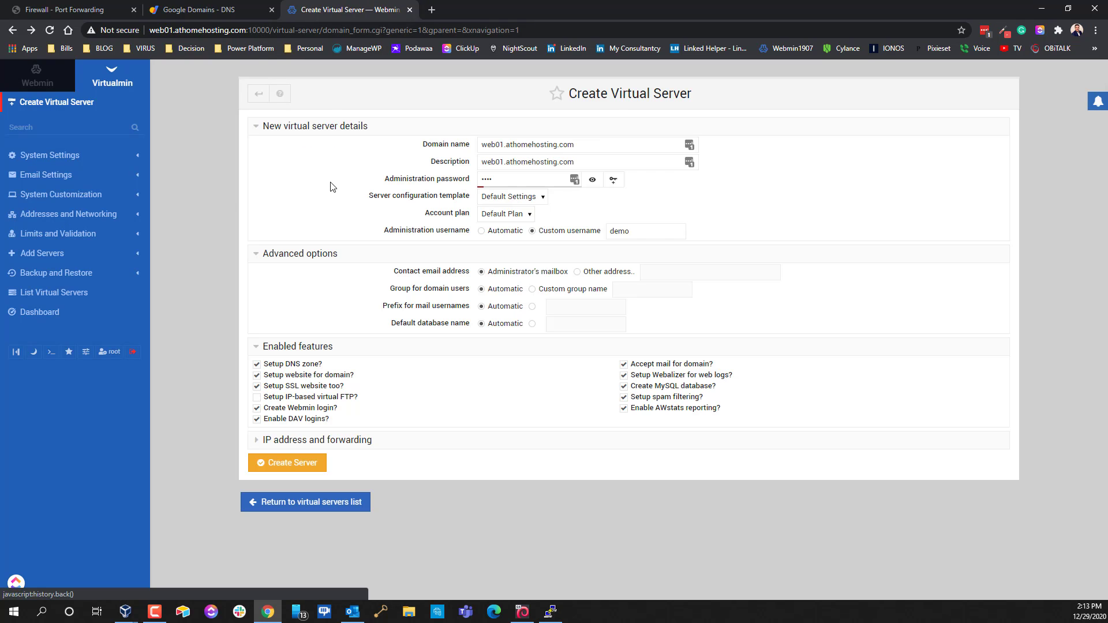
double_click(629, 230)
key("BackSpace")
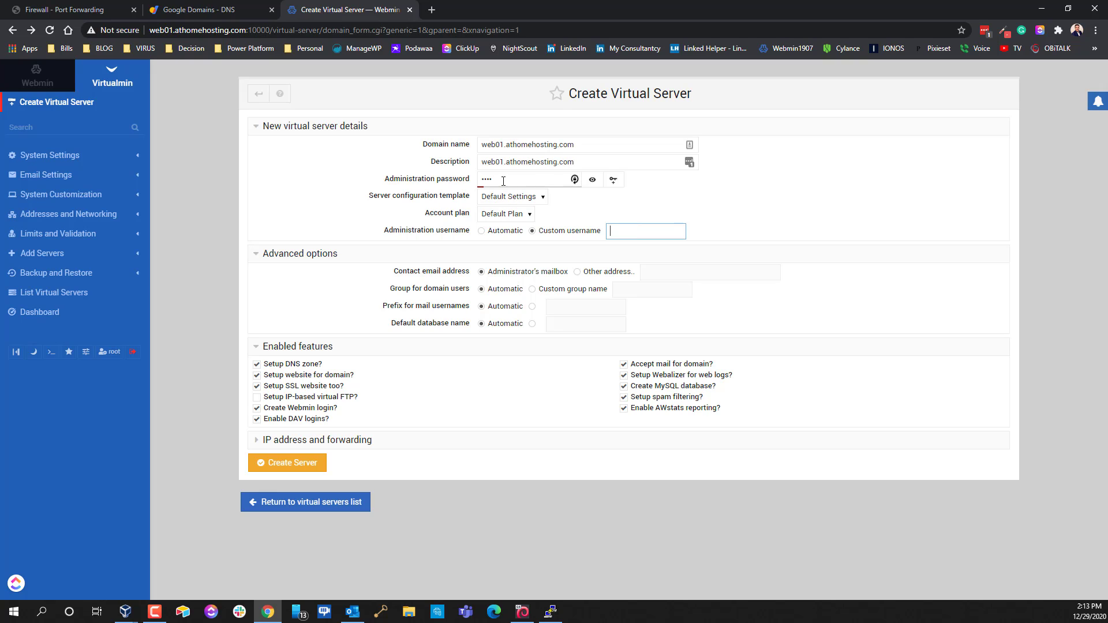
left_click(484, 231)
left_click(299, 467)
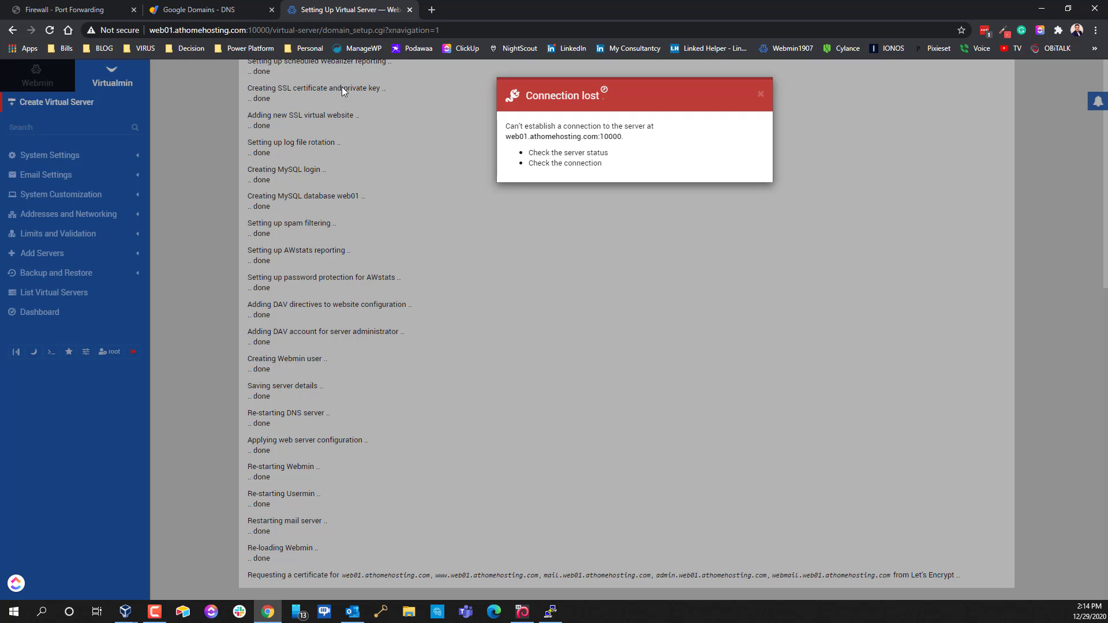
left_click_drag(273, 30, 733, 59)
key("BackSpace")
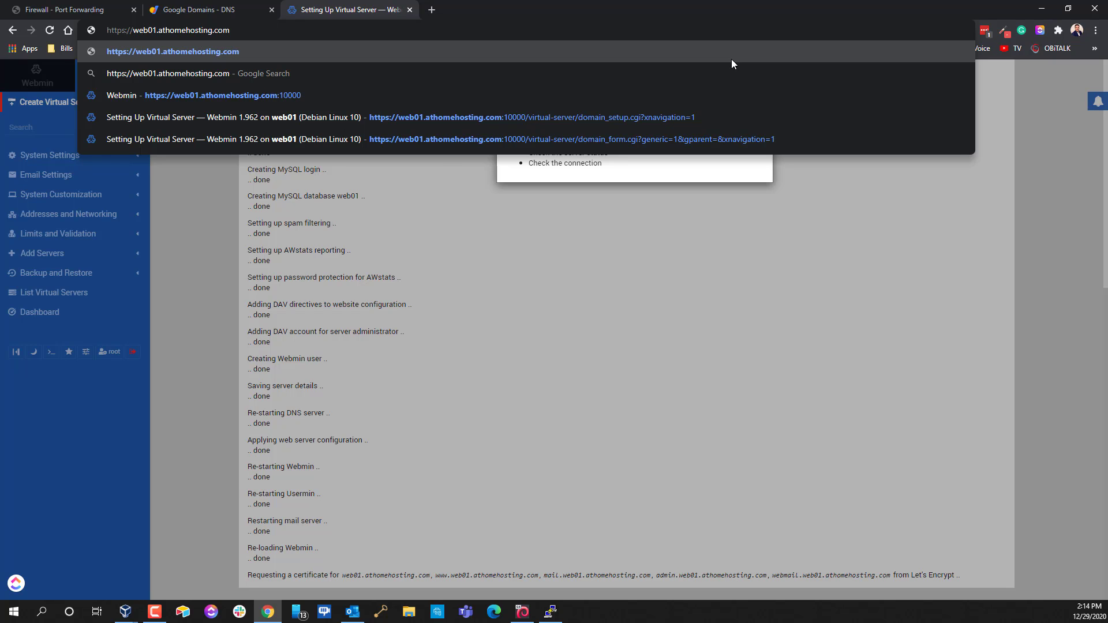
key("Return")
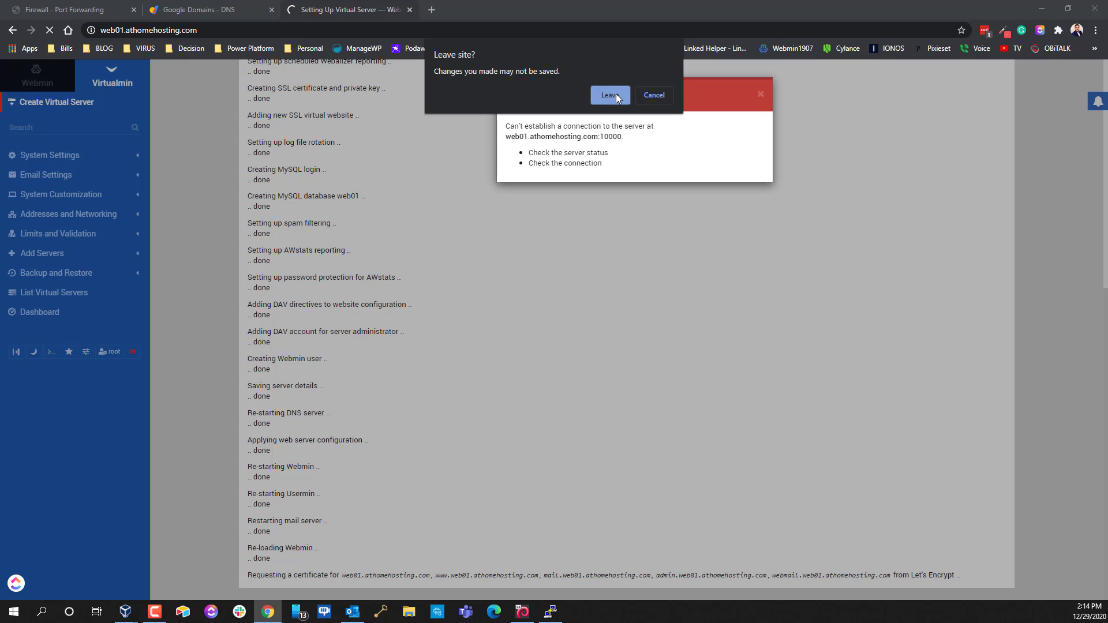
left_click(614, 94)
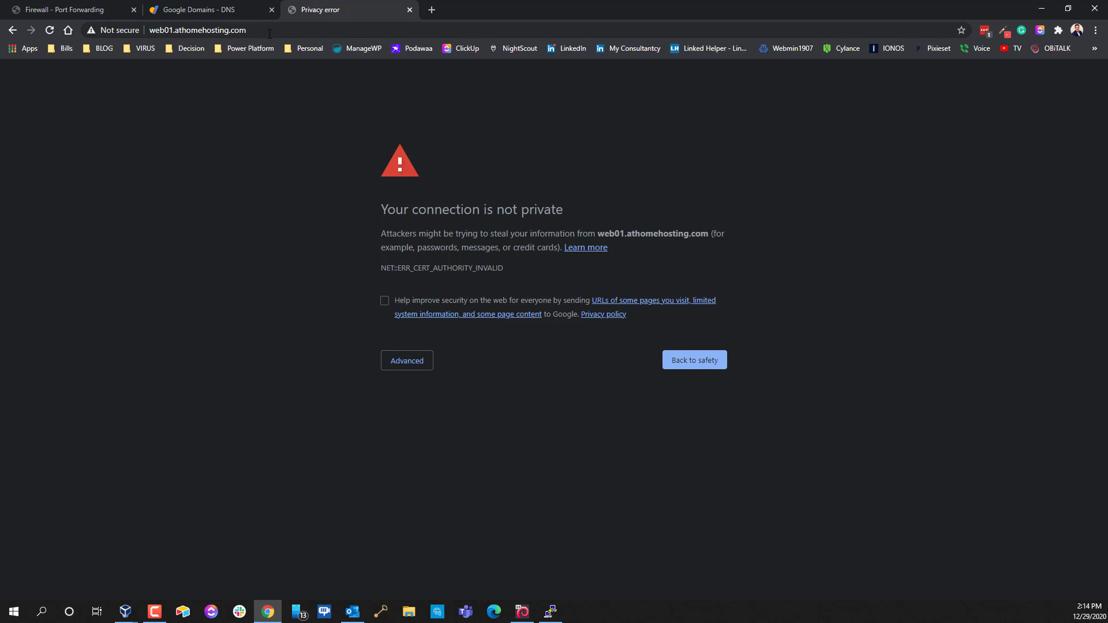
left_click(404, 364)
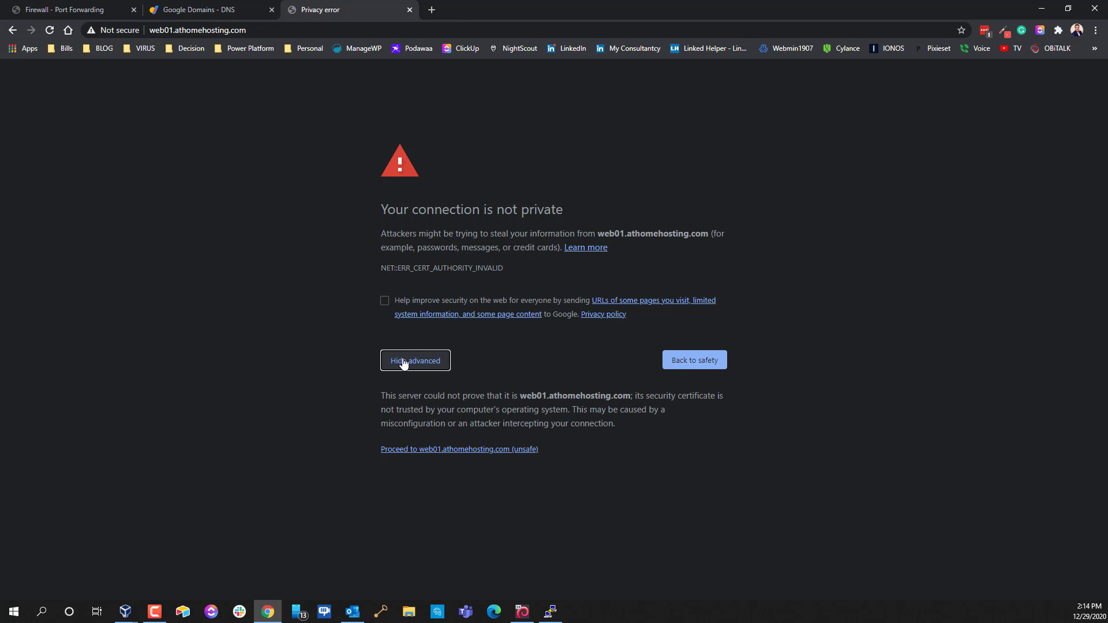
left_click(437, 450)
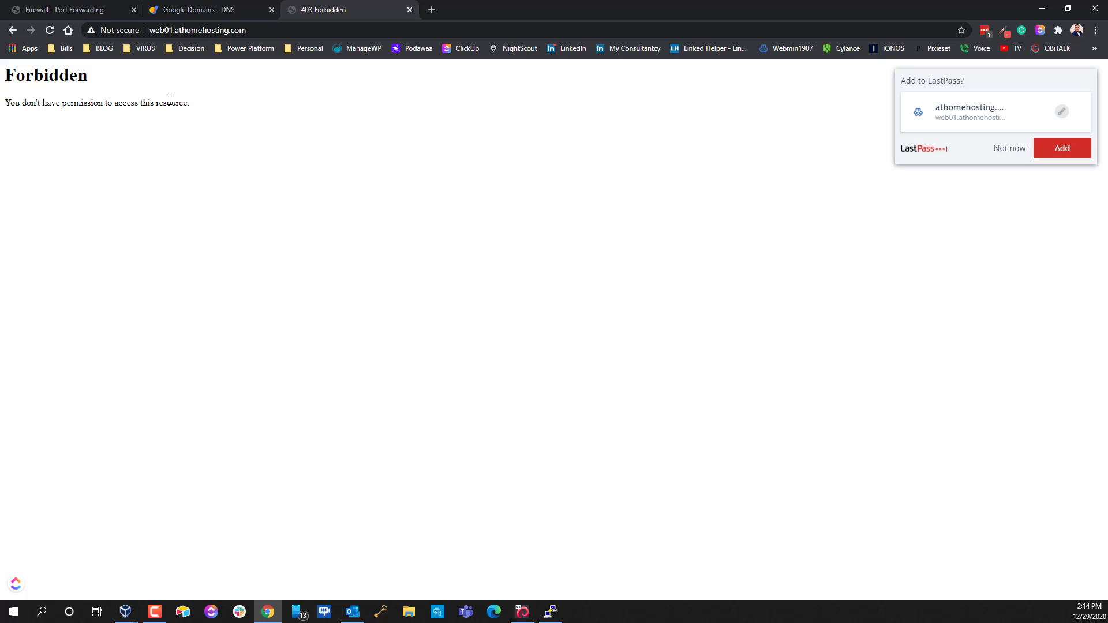
Open the control panel at web01.athomehosting.com:10000
left_click(282, 34)
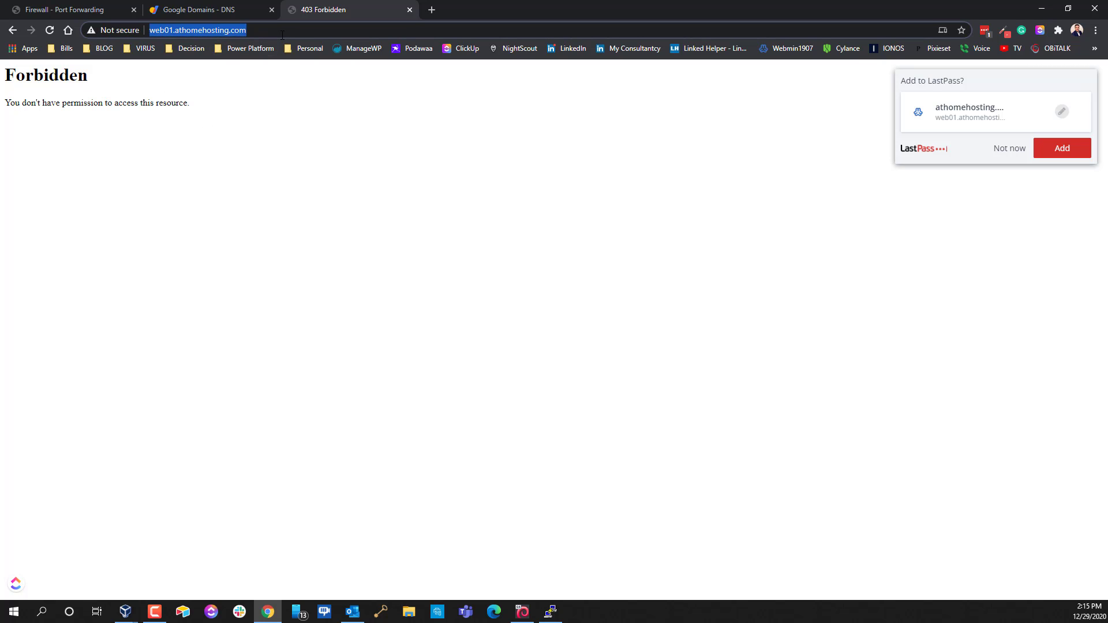
left_click(282, 33)
type("://")
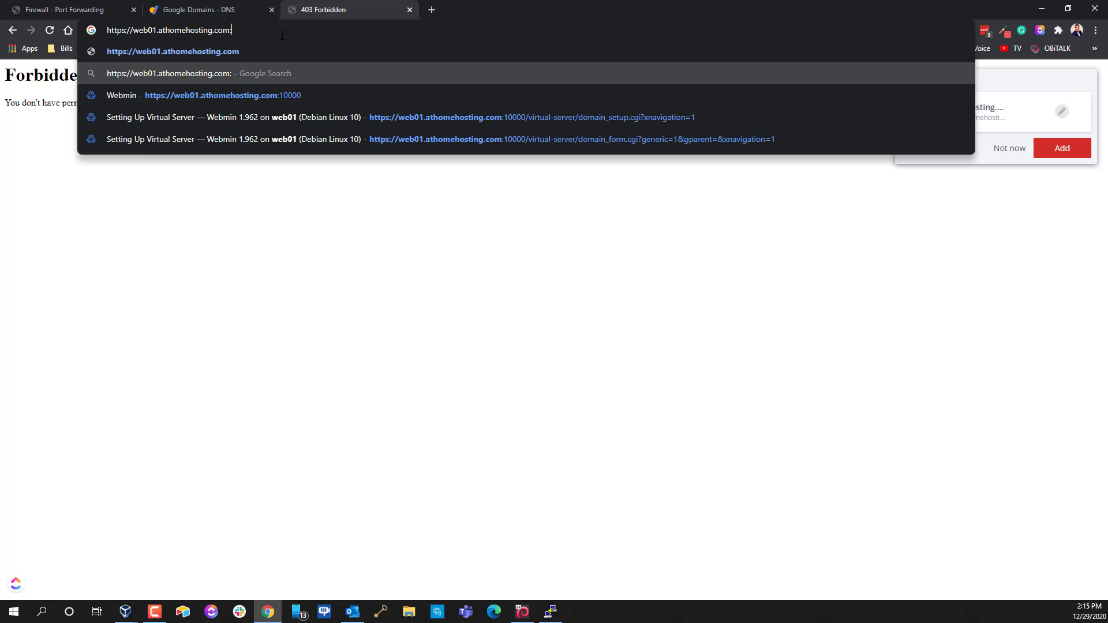
key("Down")
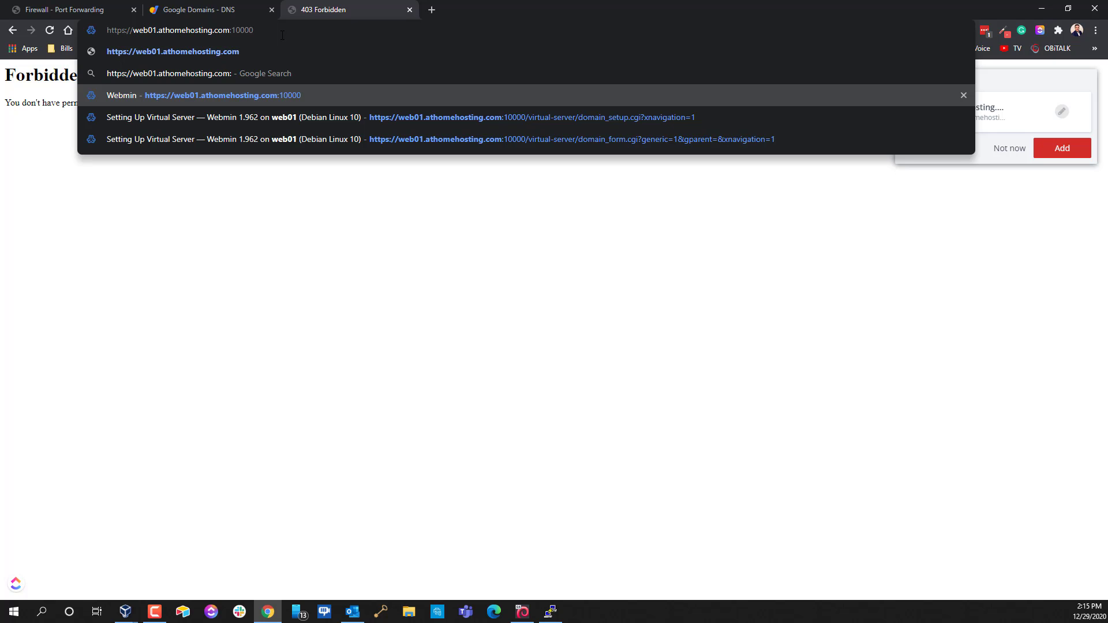
key("Return")
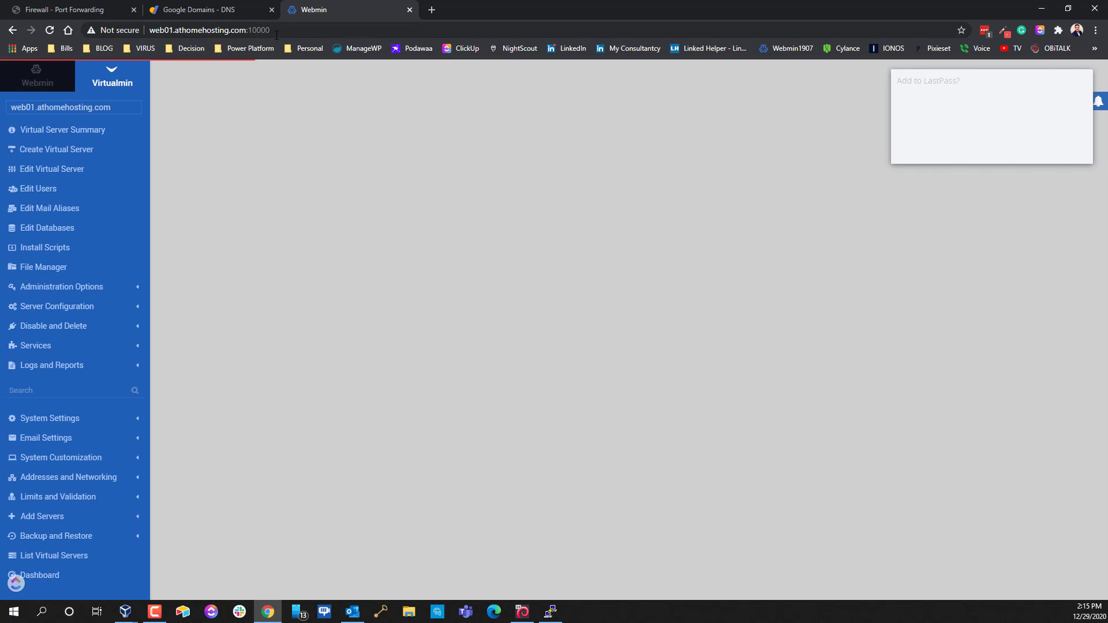
Open the SSL Certificate page for web01.athomehosting.com under Server Configuration
left_click(1000, 148)
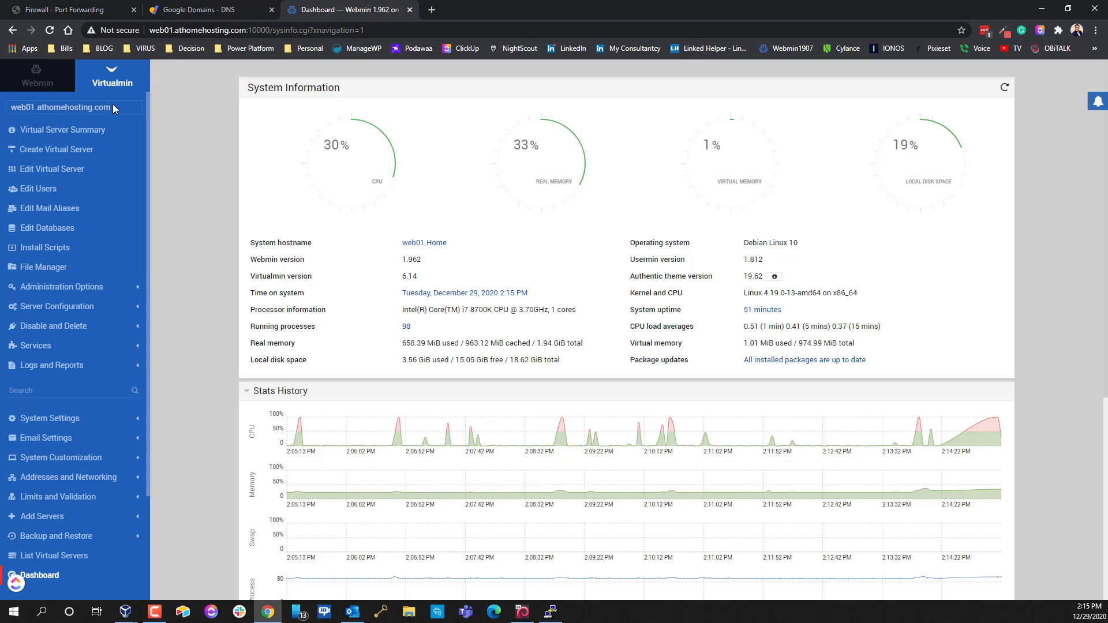
left_click(118, 106)
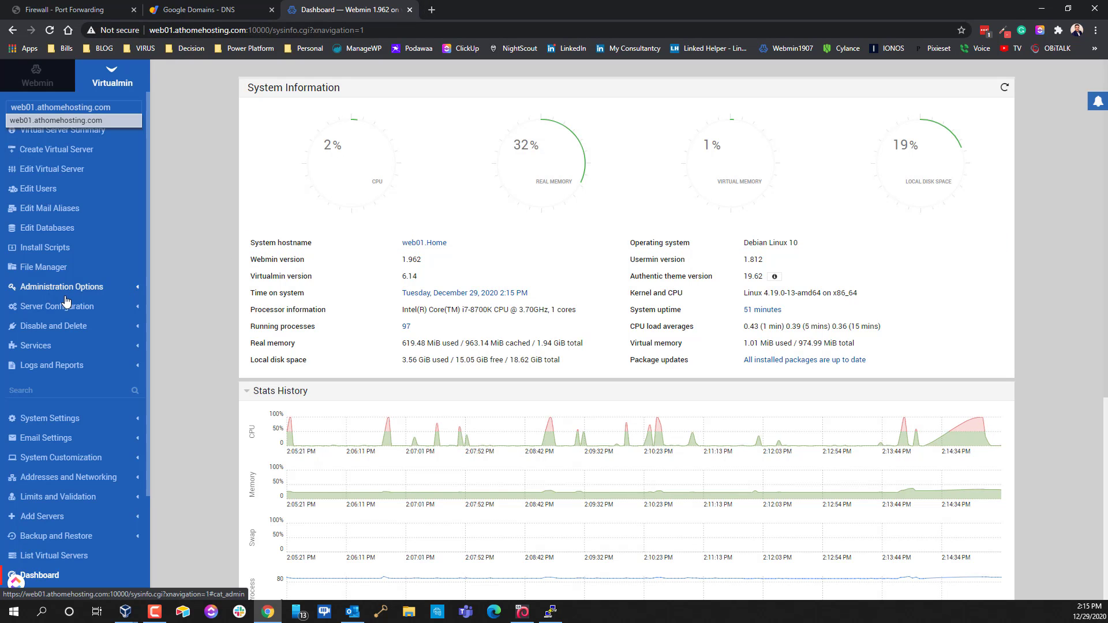
left_click(50, 307)
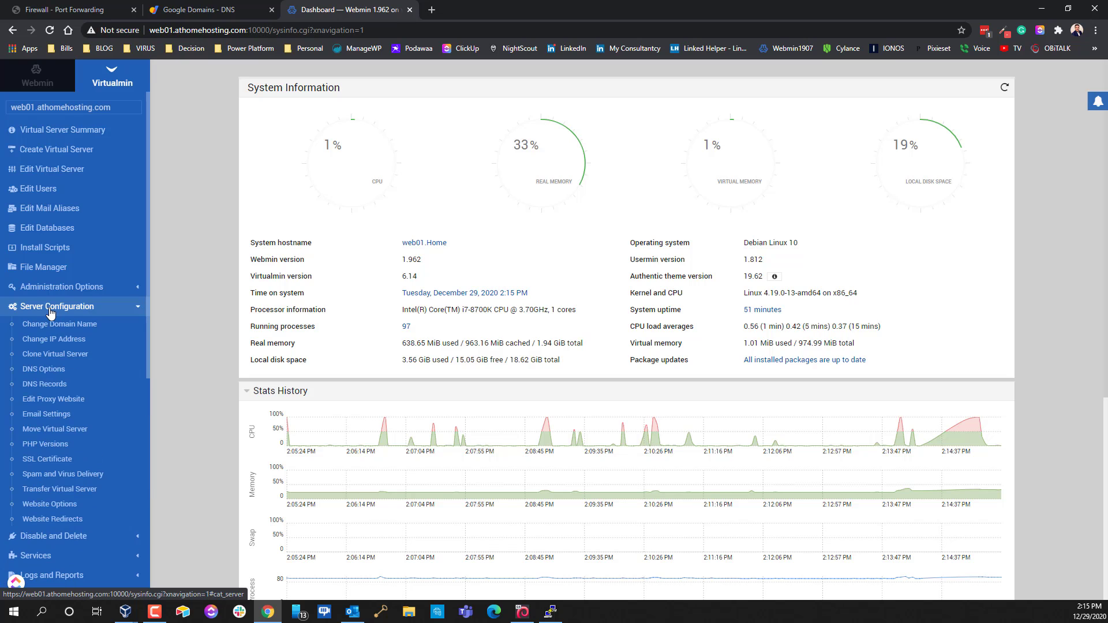
left_click(48, 459)
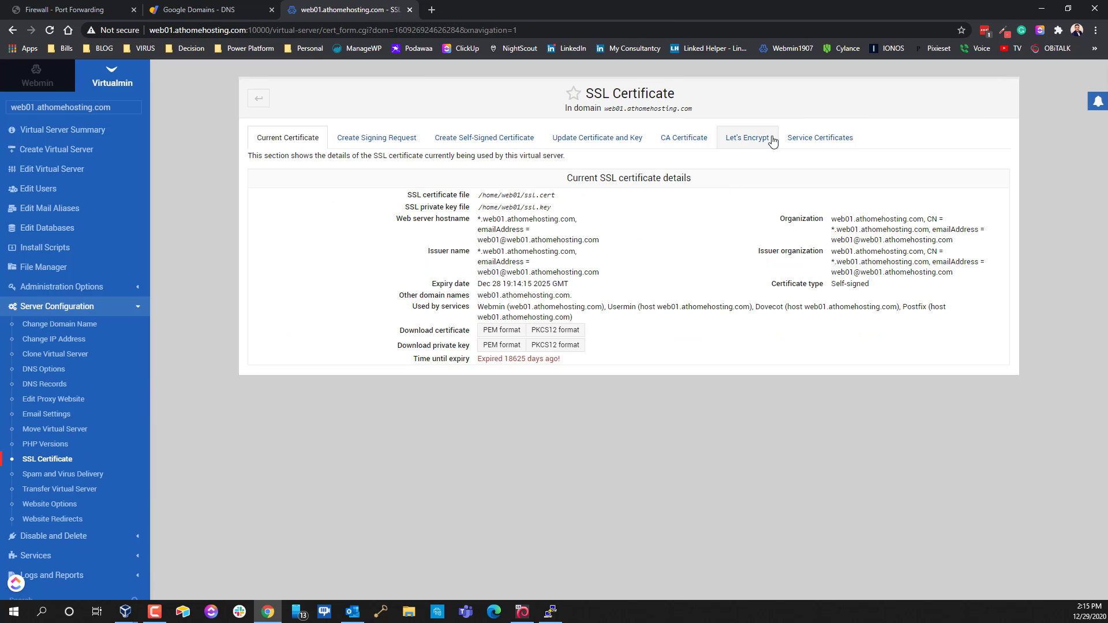
Switch to the Let's Encrypt tab and select the web01.athomehosting.com domain name
left_click(749, 139)
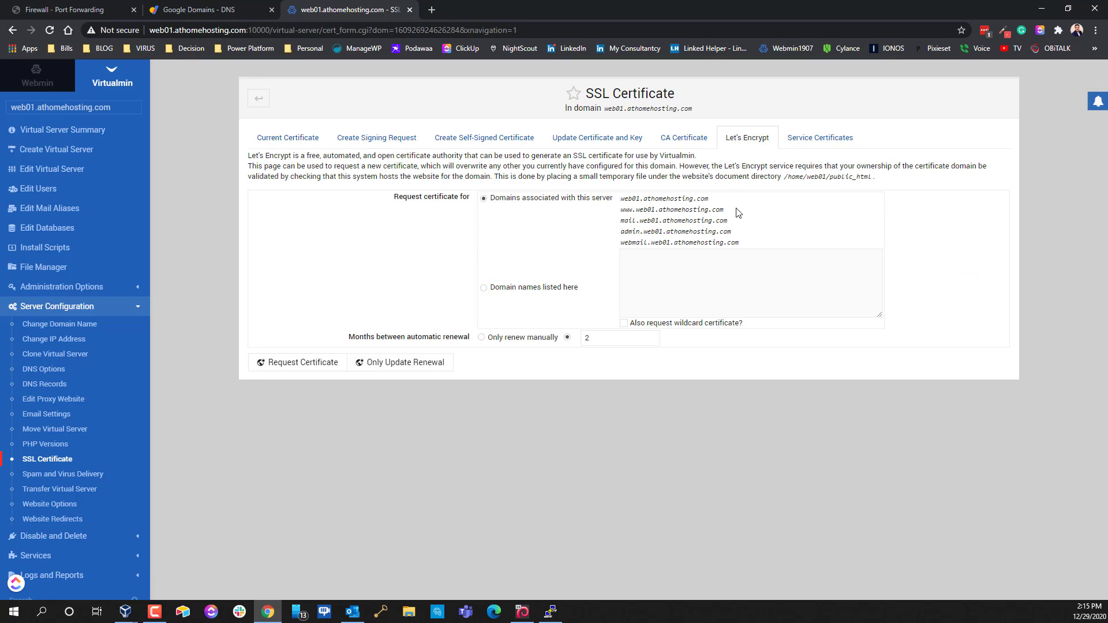
left_click_drag(704, 199, 712, 201)
left_click_drag(622, 202, 711, 200)
key("ctrl+c")
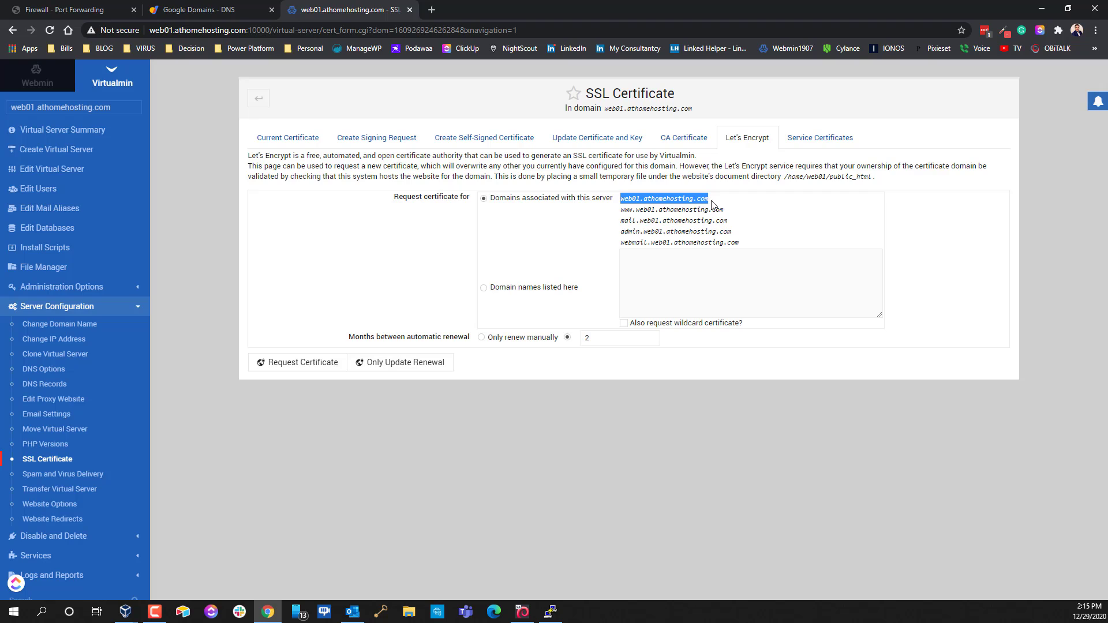
left_click_drag(708, 205, 656, 252)
Copy the web01.athomehosting.com domain name to the clipboard
left_click(173, 10)
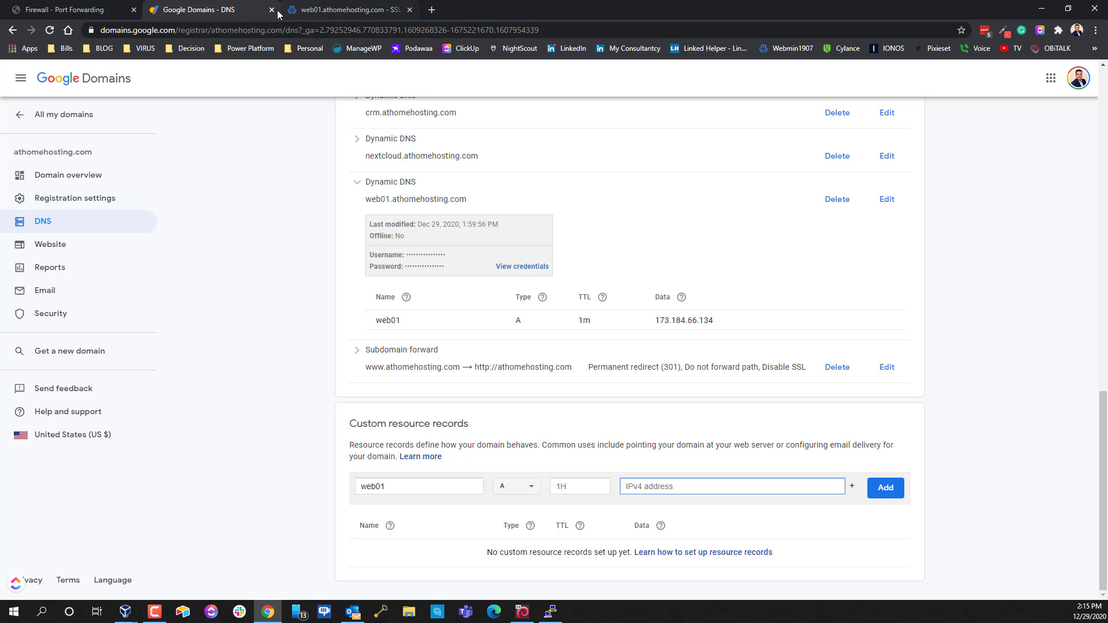
left_click(310, 11)
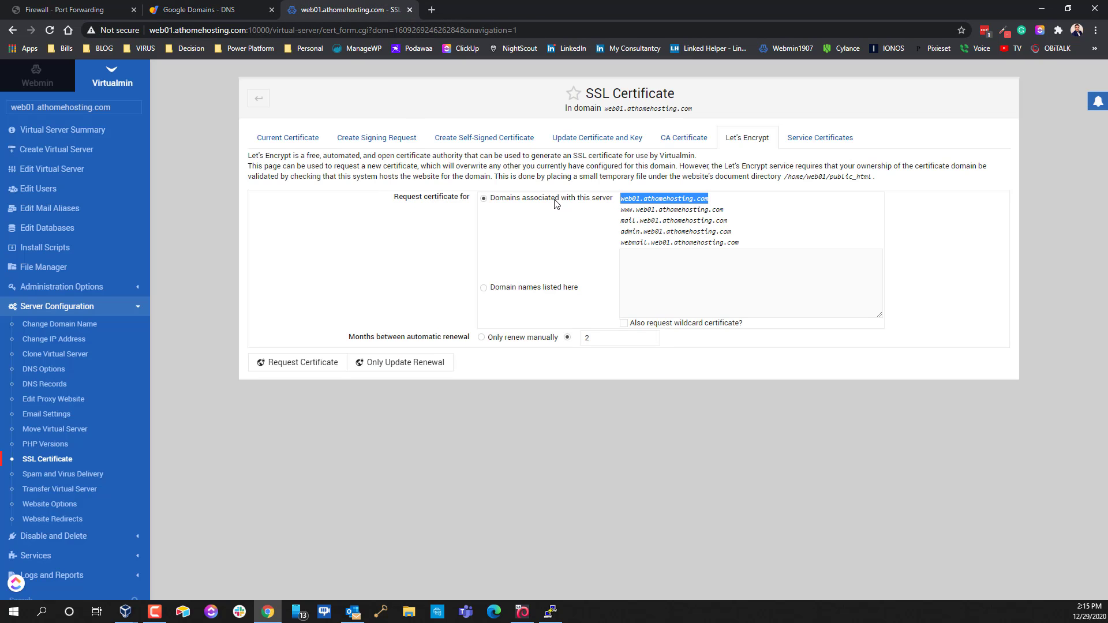
right_click(650, 200)
left_click(673, 214)
left_click(672, 275)
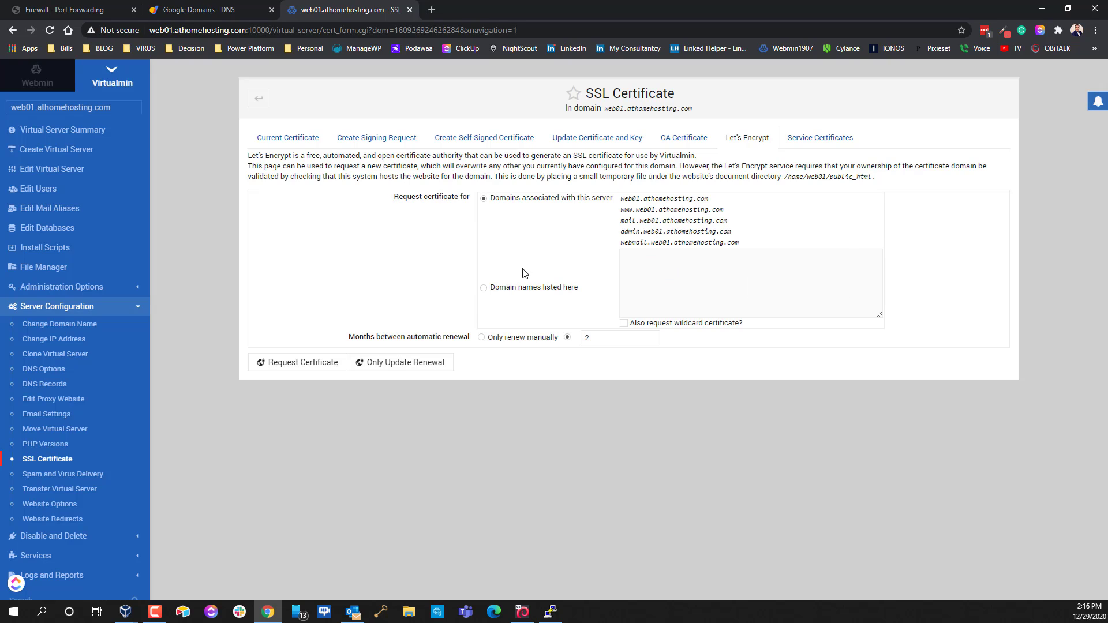
Request a Let's Encrypt certificate for only the listed domain web01.athomehosting.com
left_click(484, 288)
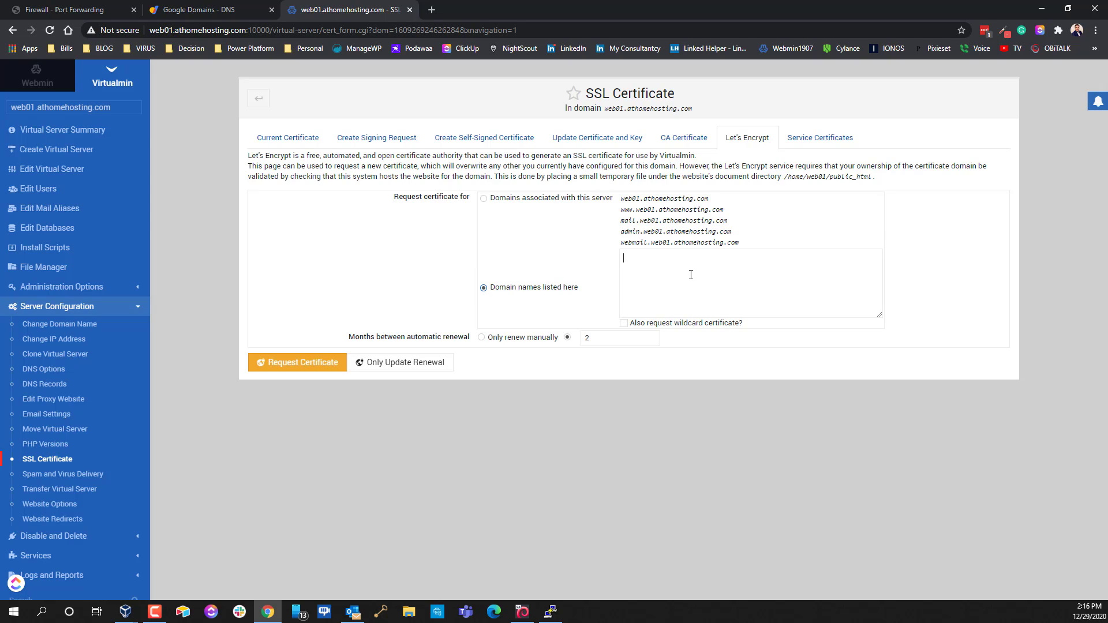
key("ctrl+v")
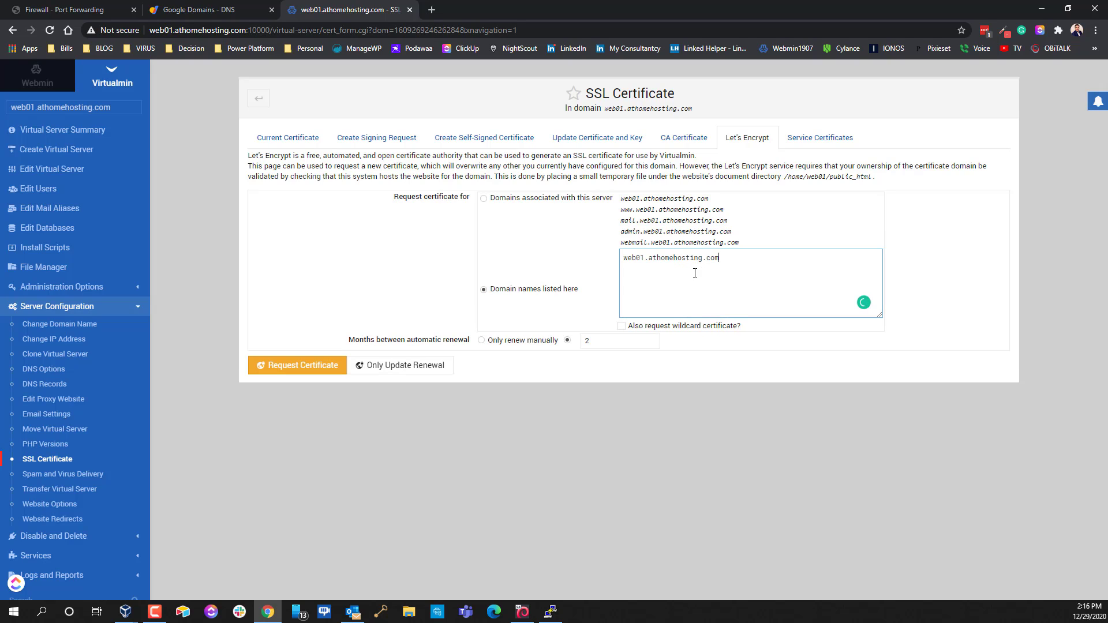
left_click(332, 365)
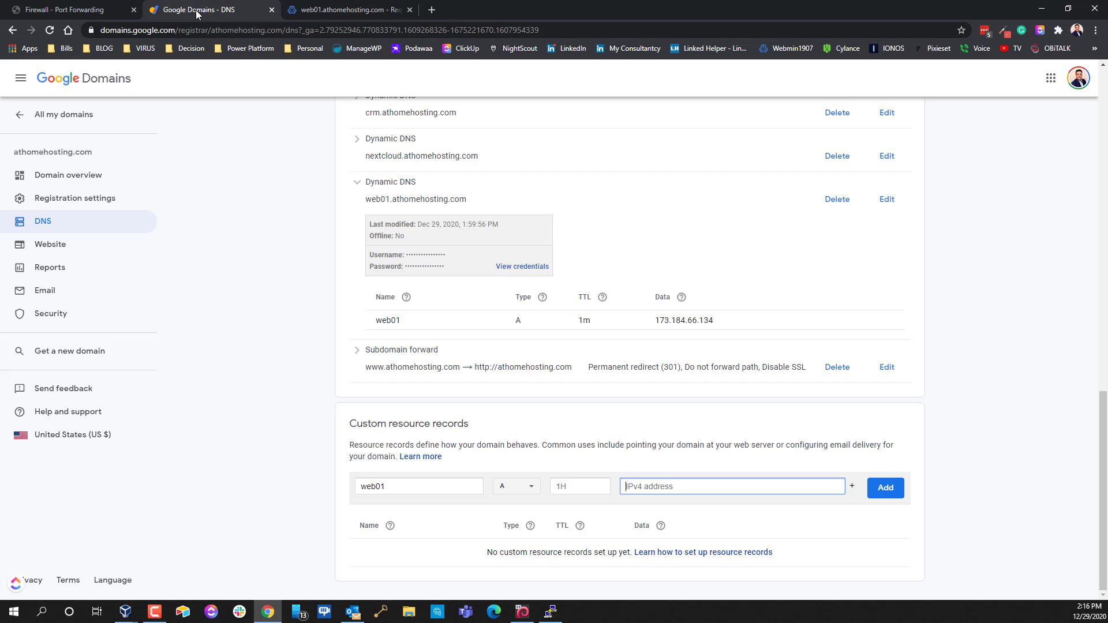
Check the certificate request results, dismiss the notification prompt, and go back to the virtual server details
left_click(197, 10)
left_click(316, 10)
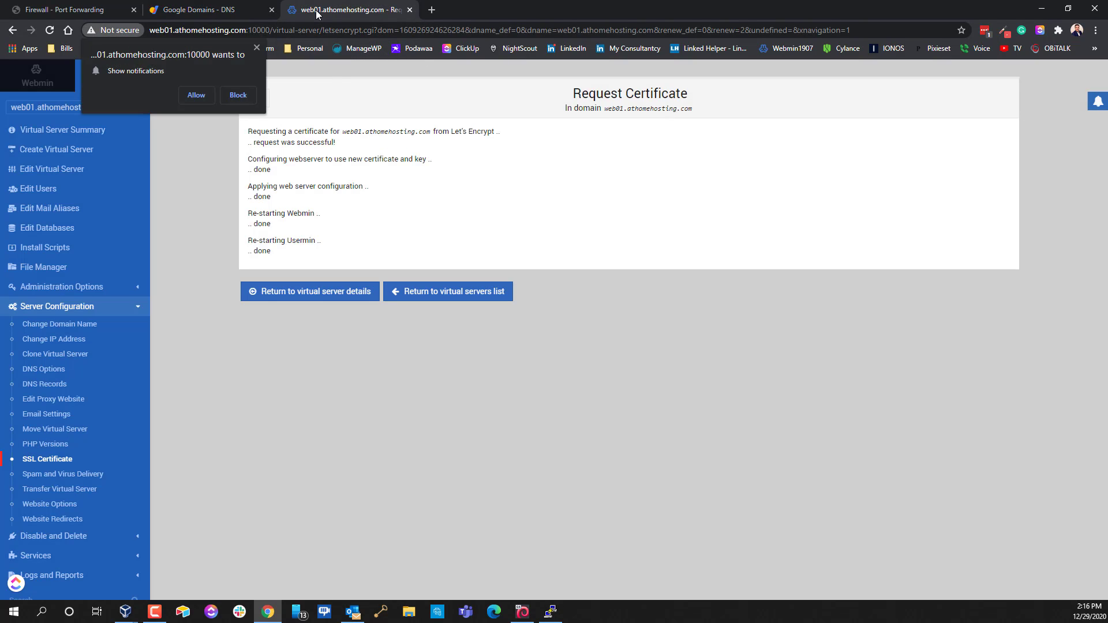
left_click(199, 10)
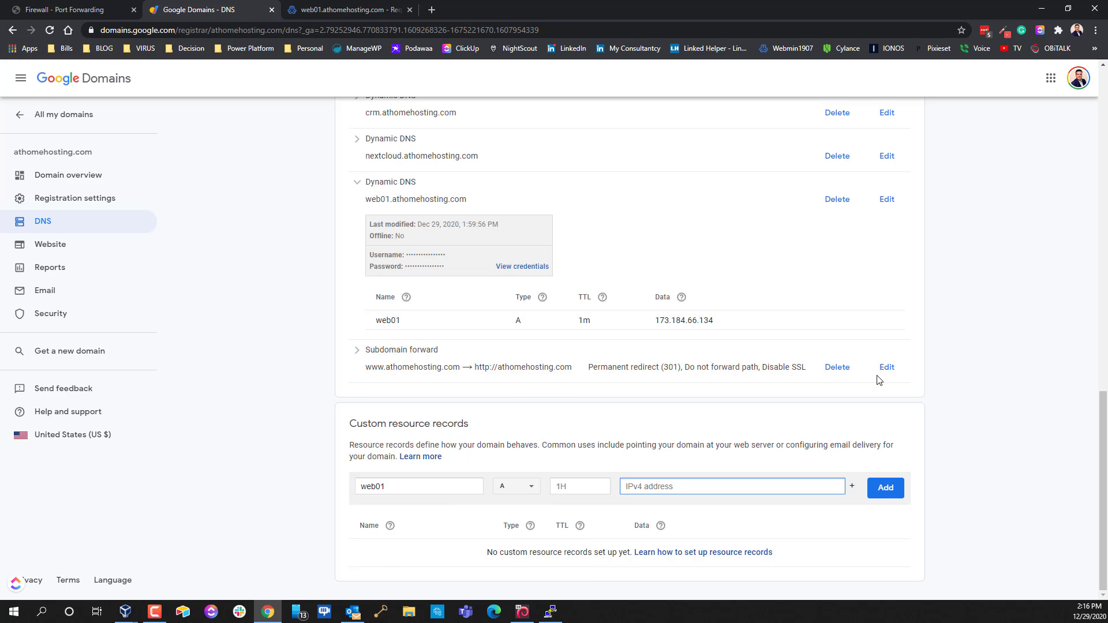
scroll(943, 343, "up", 1)
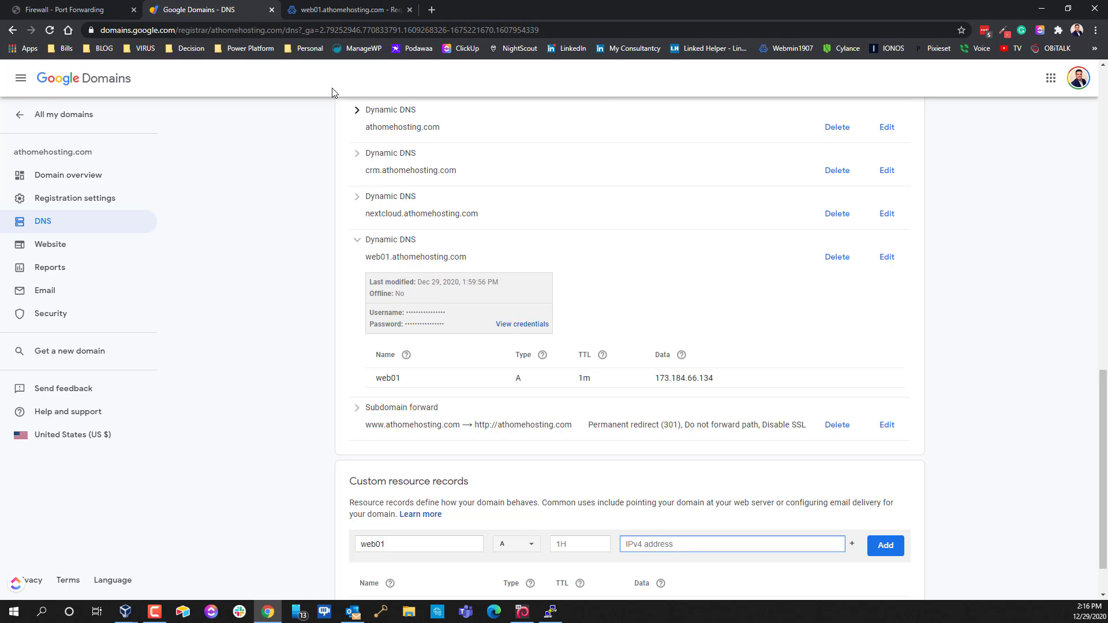
left_click(331, 18)
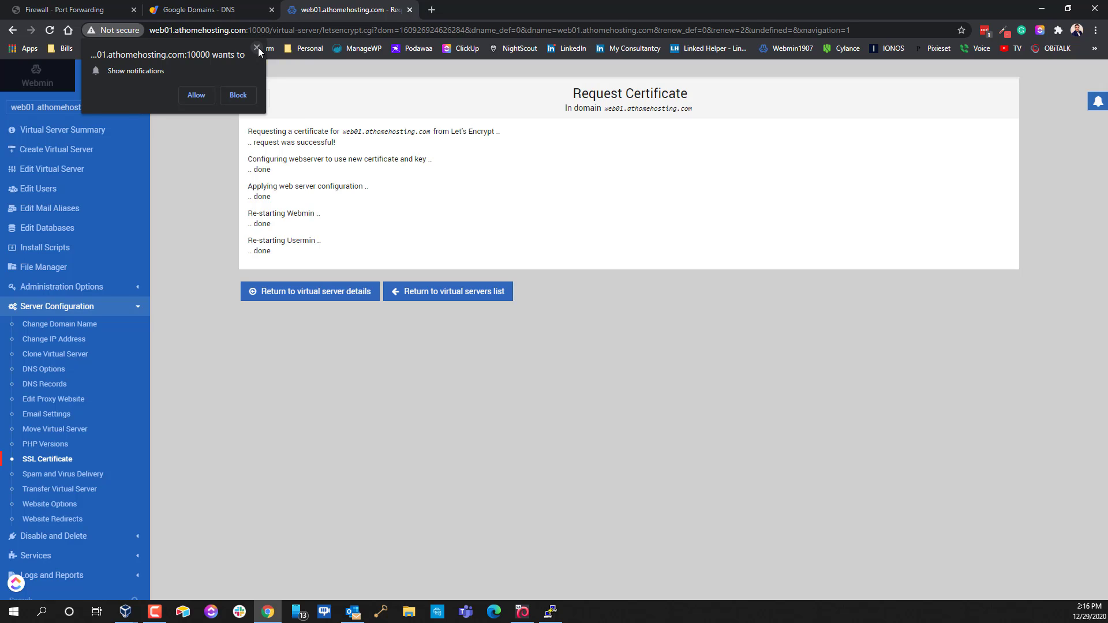
left_click(257, 47)
left_click(319, 292)
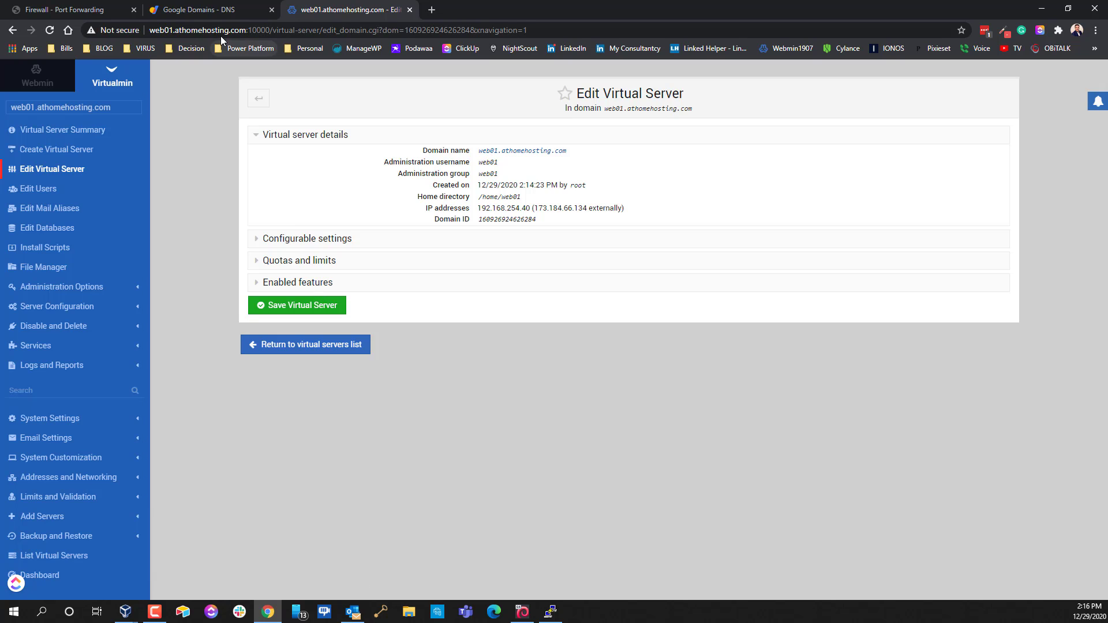
left_click_drag(247, 30, 915, 70)
key("BackSpace")
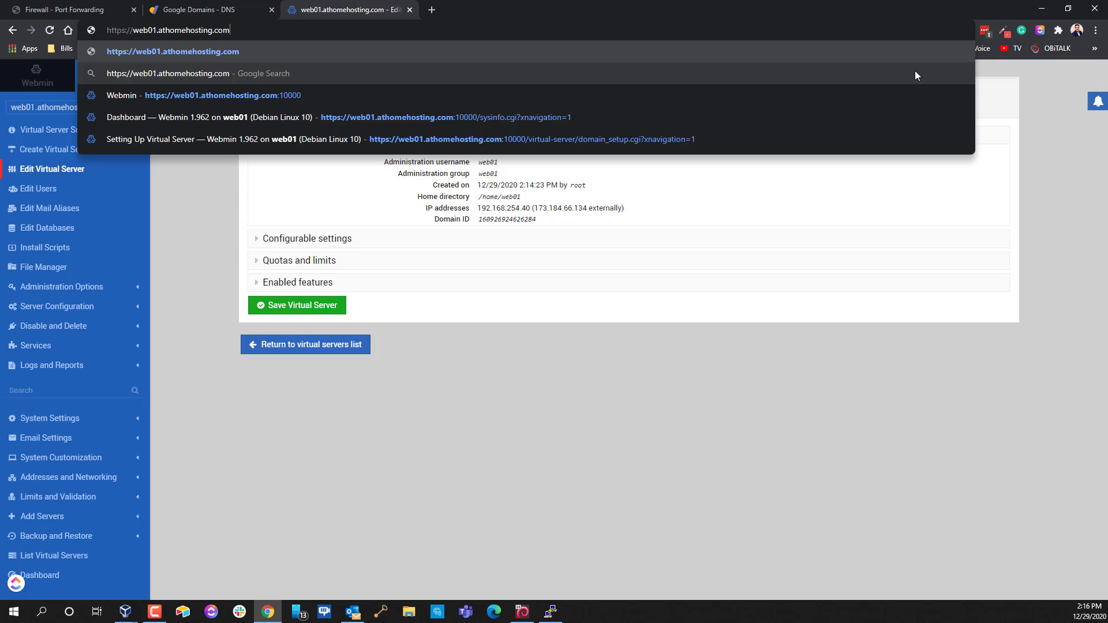
key("Return")
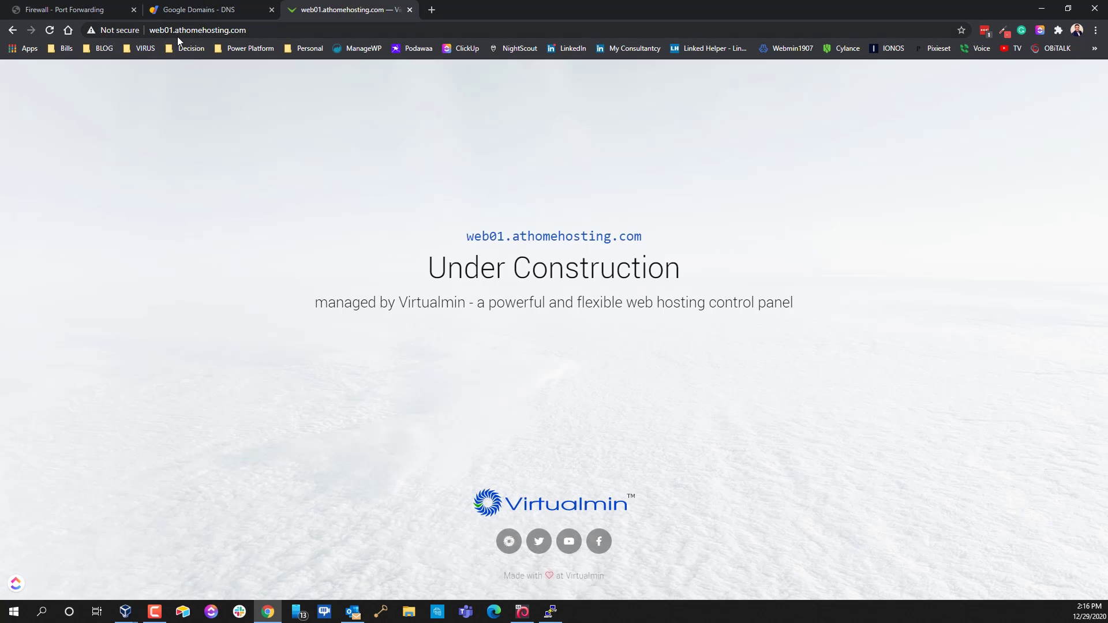
left_click(1042, 8)
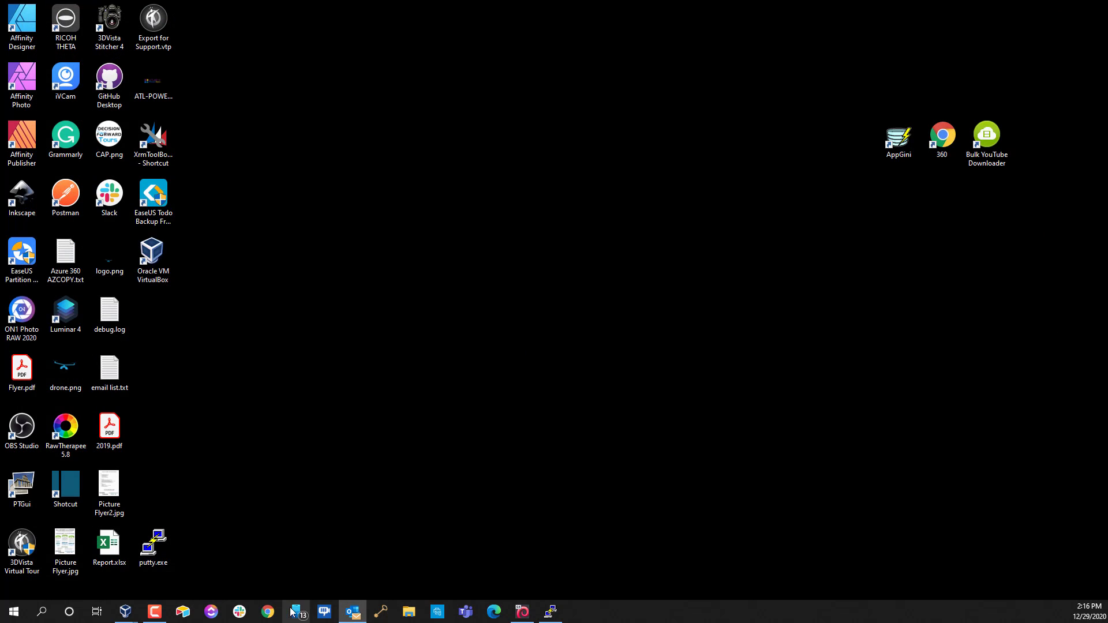
left_click(268, 612)
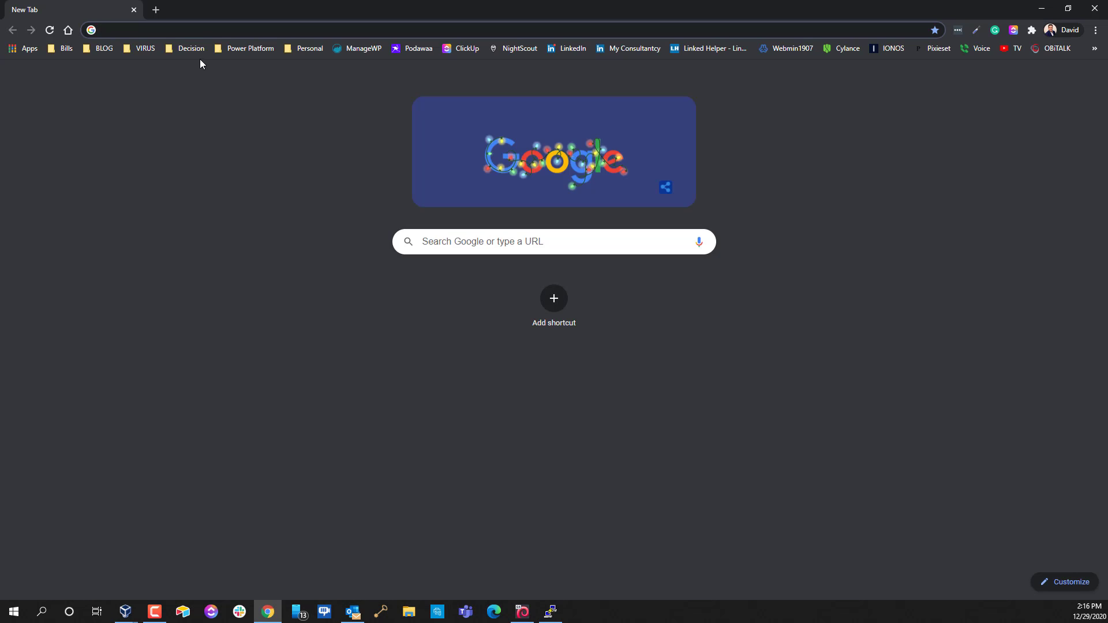
type("http")
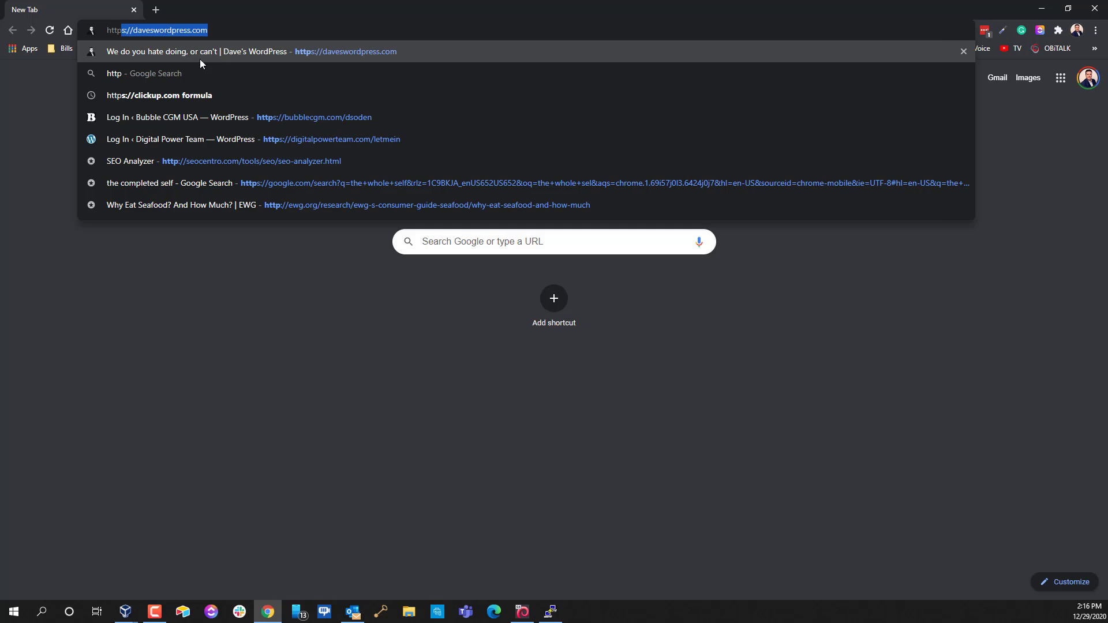
type("s://")
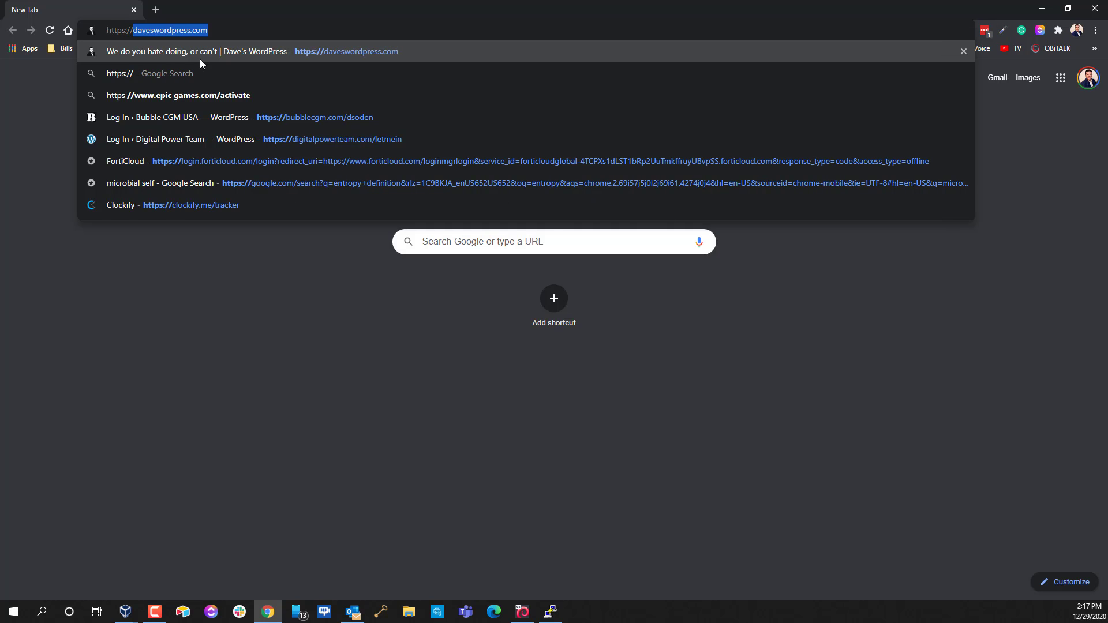
type("web1907.thewebsiteguru.com:10")
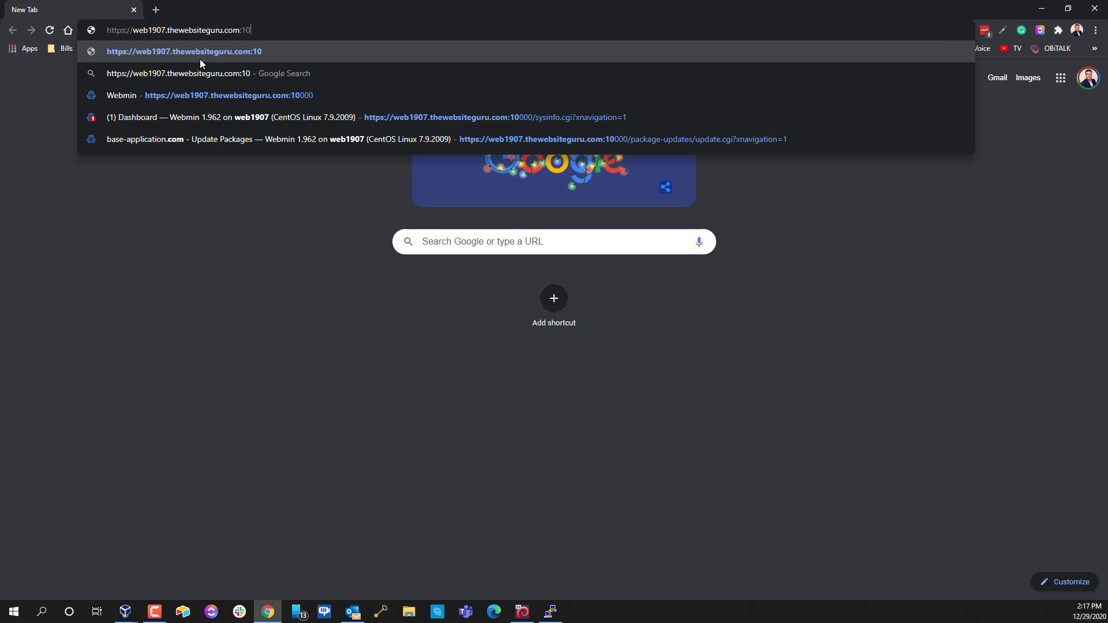
key("BackSpace")
key("BackSpace")
key("BackSpace")
key("BackSpace")
key("BackSpace")
key("BackSpace")
key("BackSpace")
key("BackSpace")
key("BackSpace")
key("BackSpace")
key("BackSpace")
key("BackSpace")
key("BackSpace")
key("BackSpace")
key("BackSpace")
key("BackSpace")
key("BackSpace")
key("BackSpace")
key("BackSpace")
key("BackSpace")
type("o")
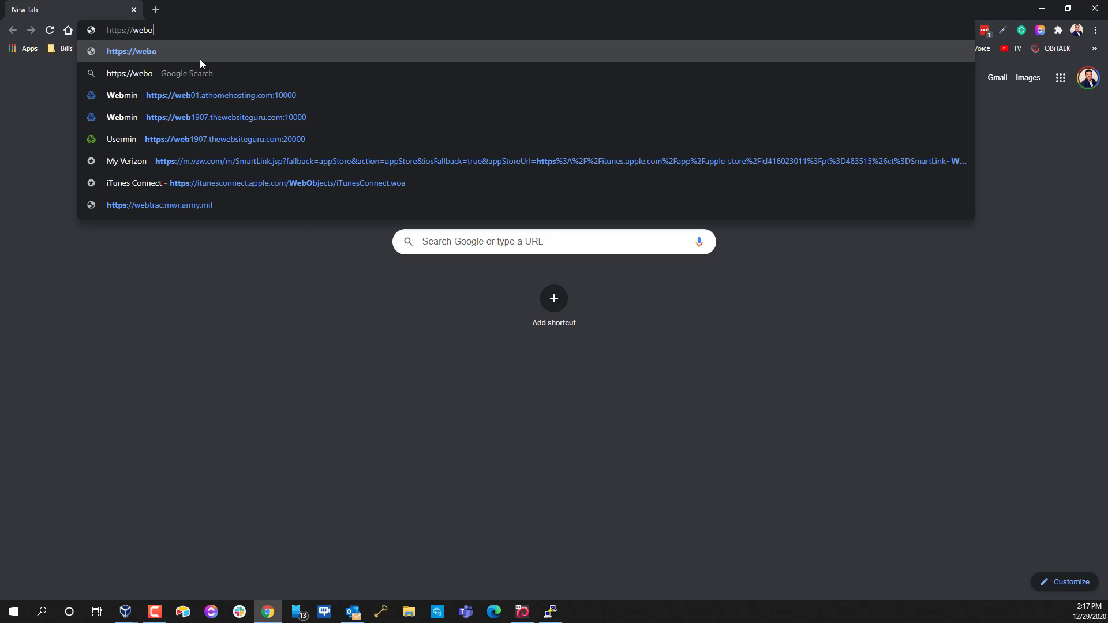
type("1")
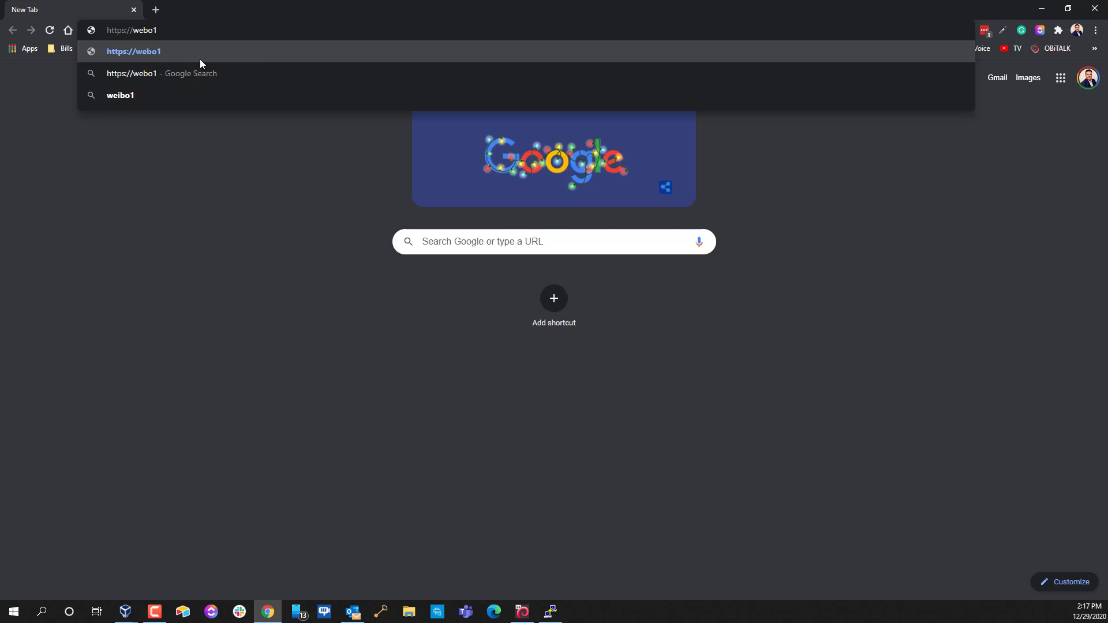
key("BackSpace")
key("BackSpace")
type("01.athomehosting.com:10000")
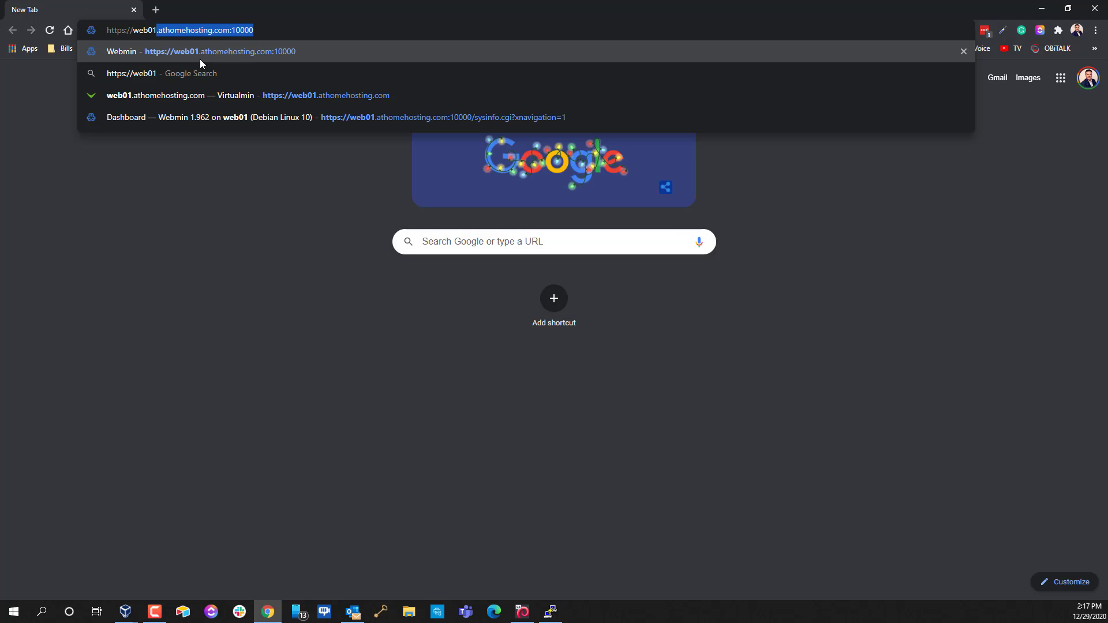
key("End")
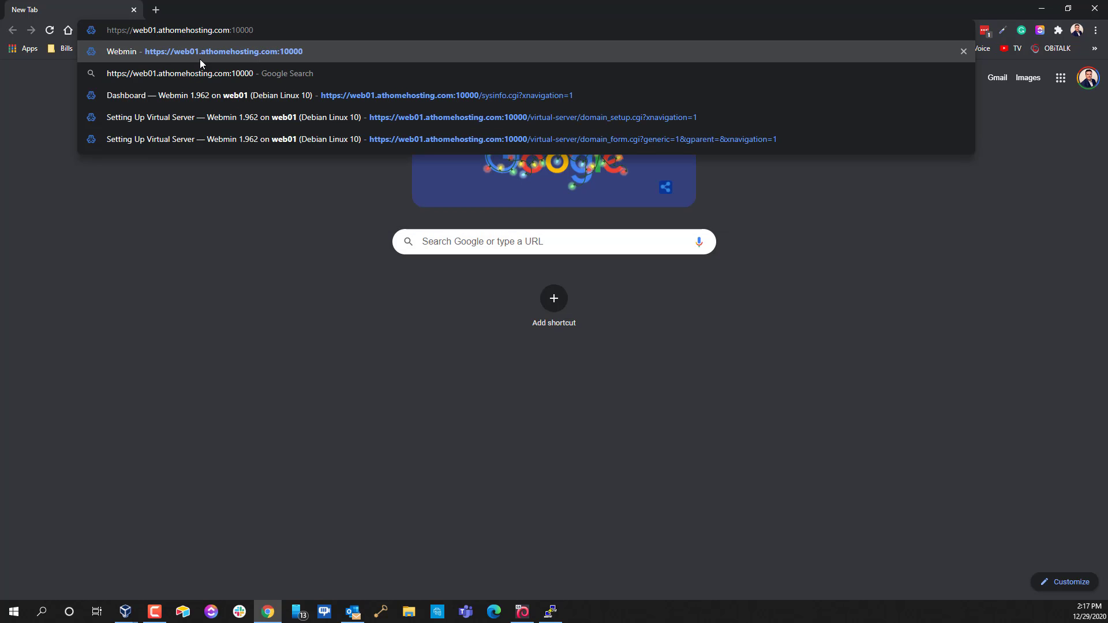
key("BackSpace")
key("BackSpace")
key("BackSpace")
key("BackSpace")
key("BackSpace")
key("BackSpace")
key("Return")
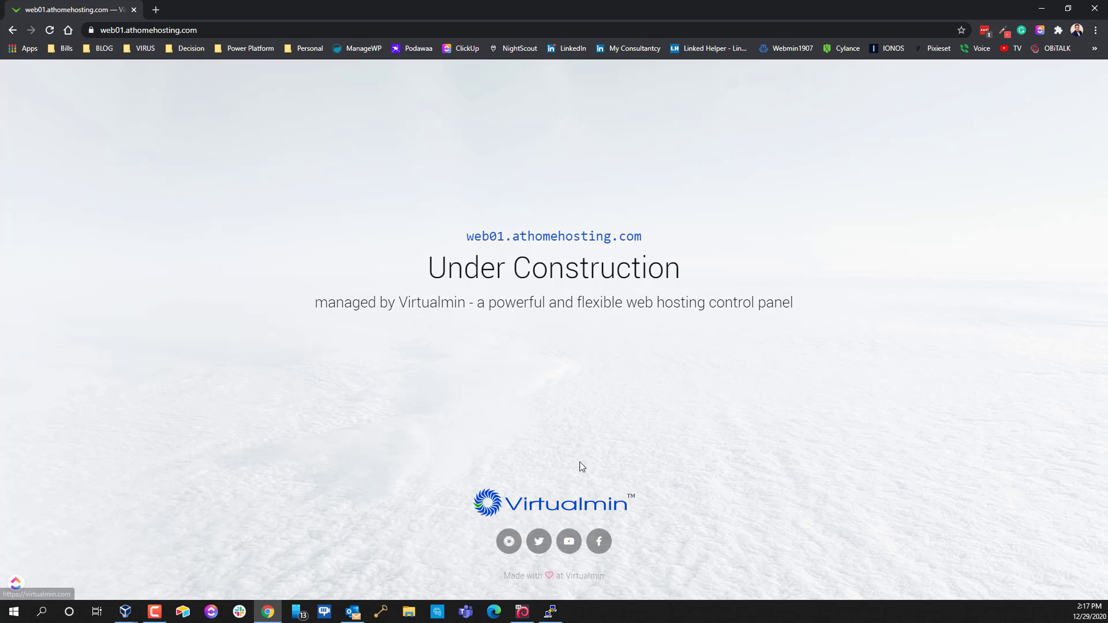
Check the connection security details, then reload the site over plain http
left_click(91, 30)
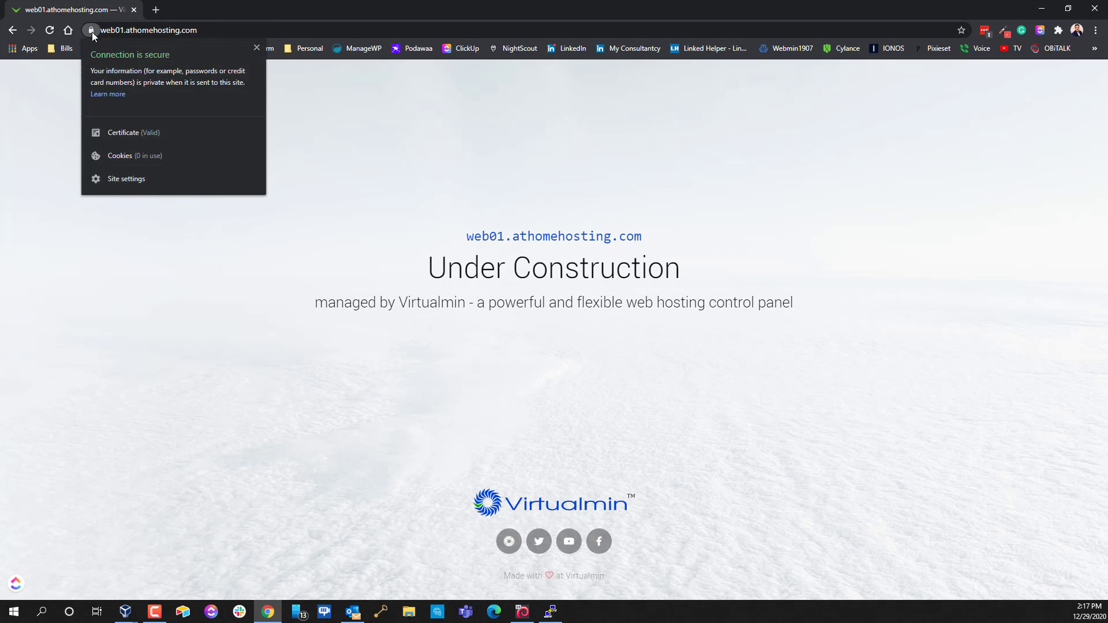
left_click(241, 35)
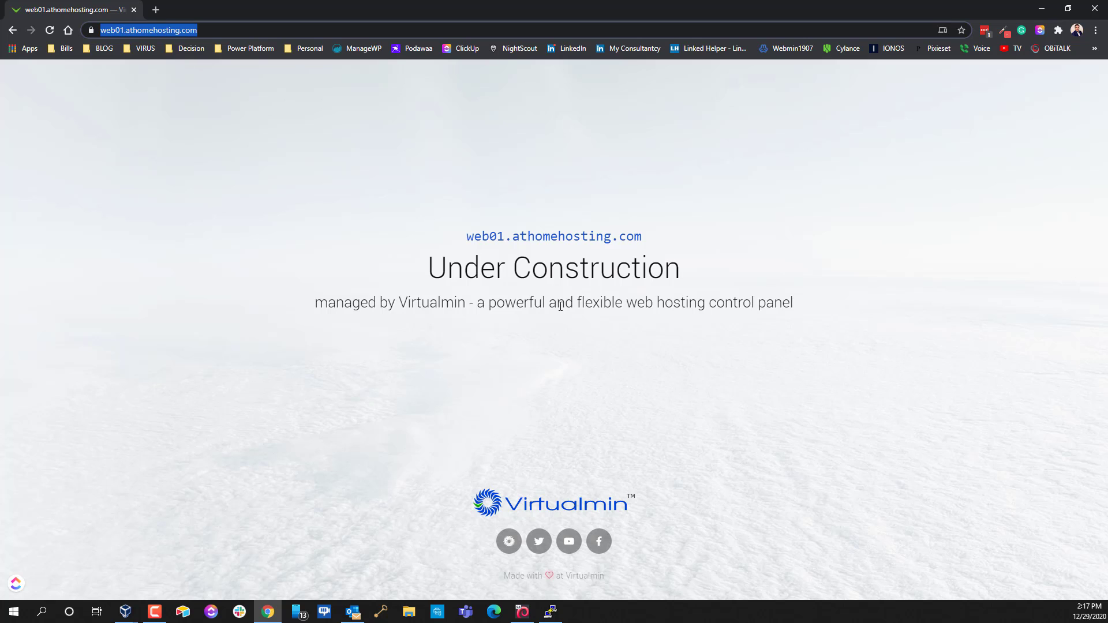
left_click(223, 31)
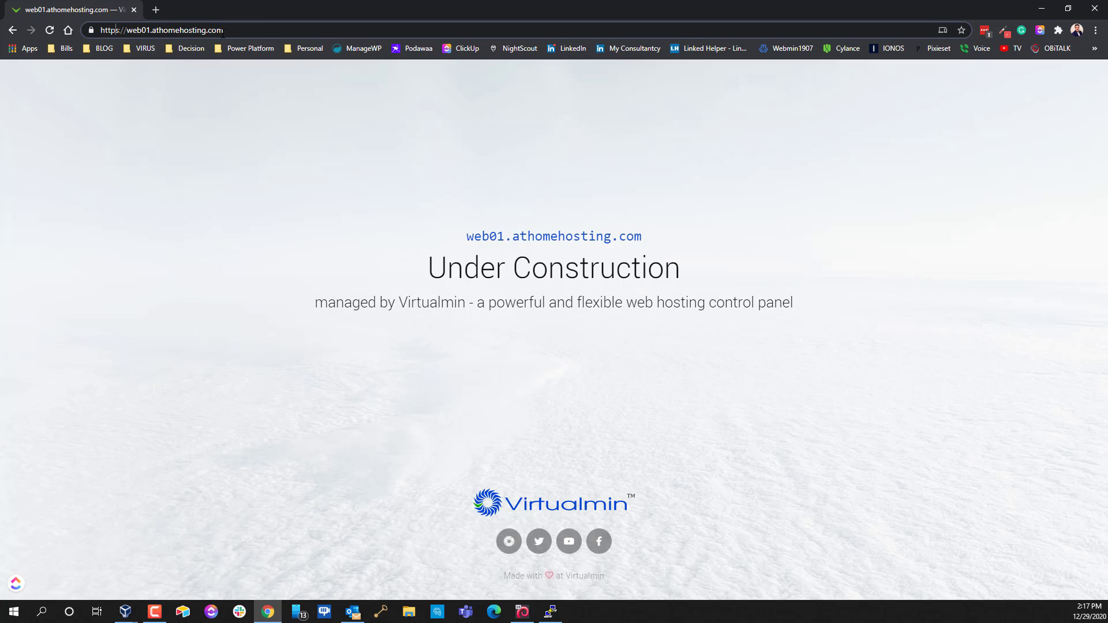
key("BackSpace")
key("Return")
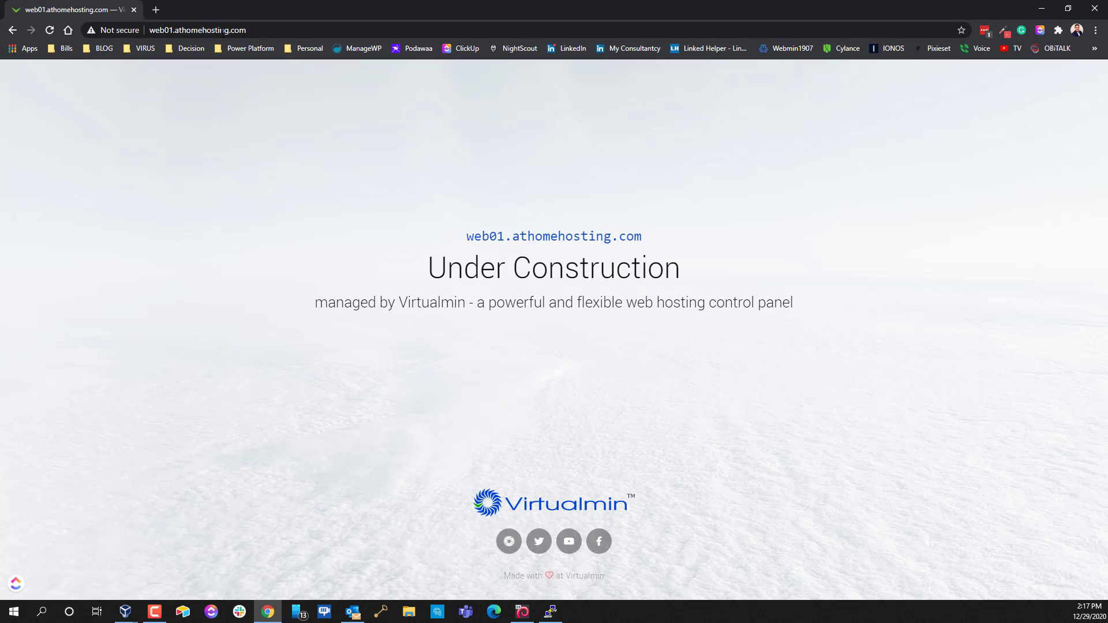
left_click_drag(658, 331, 671, 275)
left_click(269, 28)
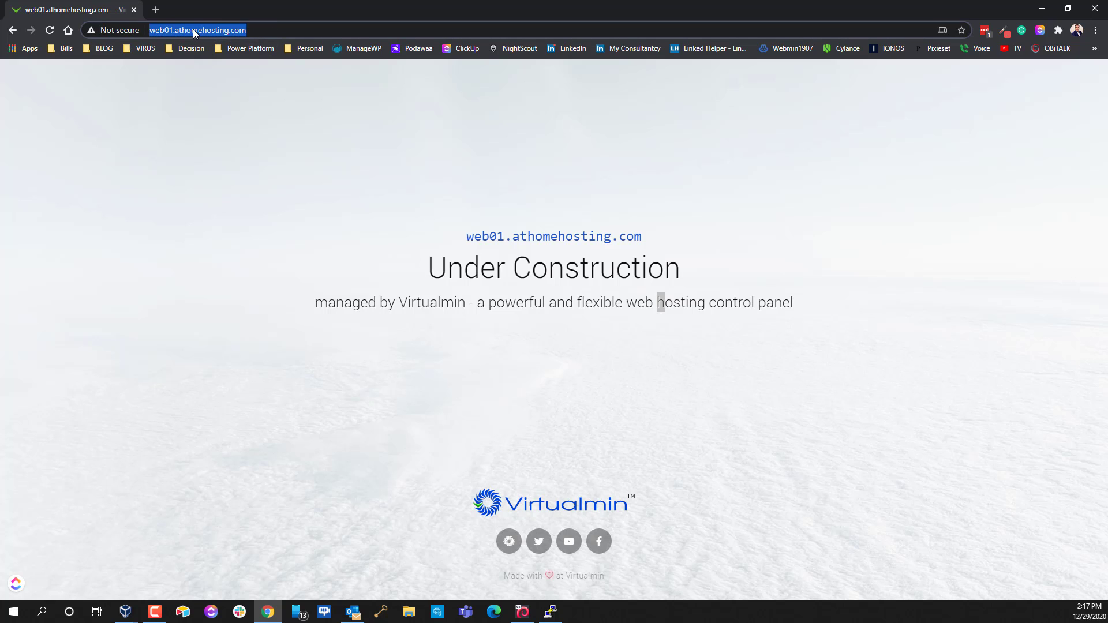
left_click(202, 58)
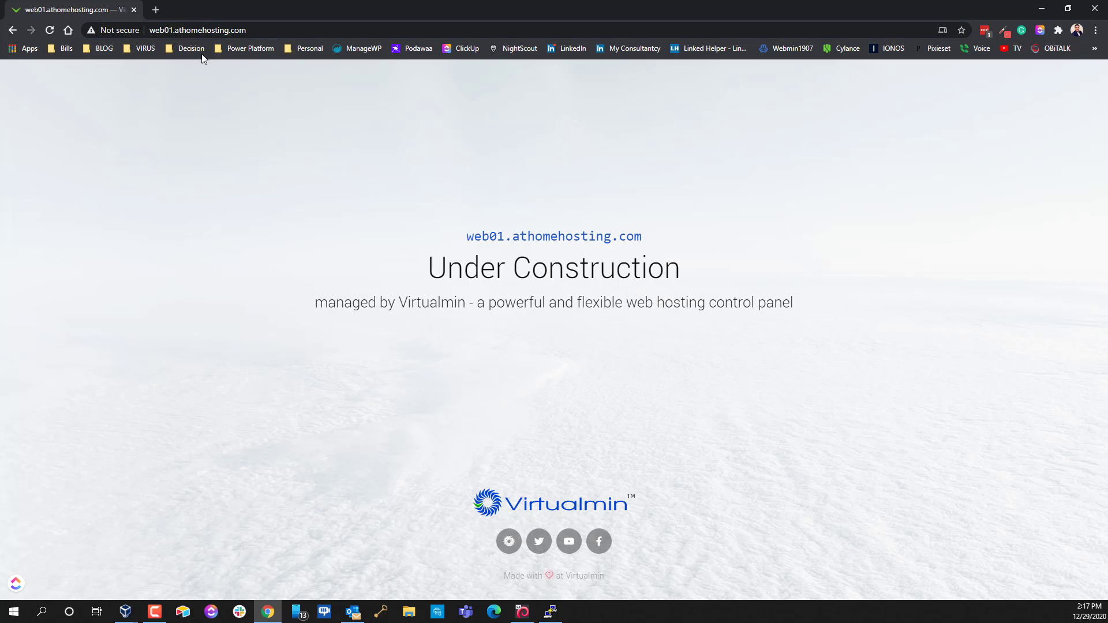
left_click(175, 34)
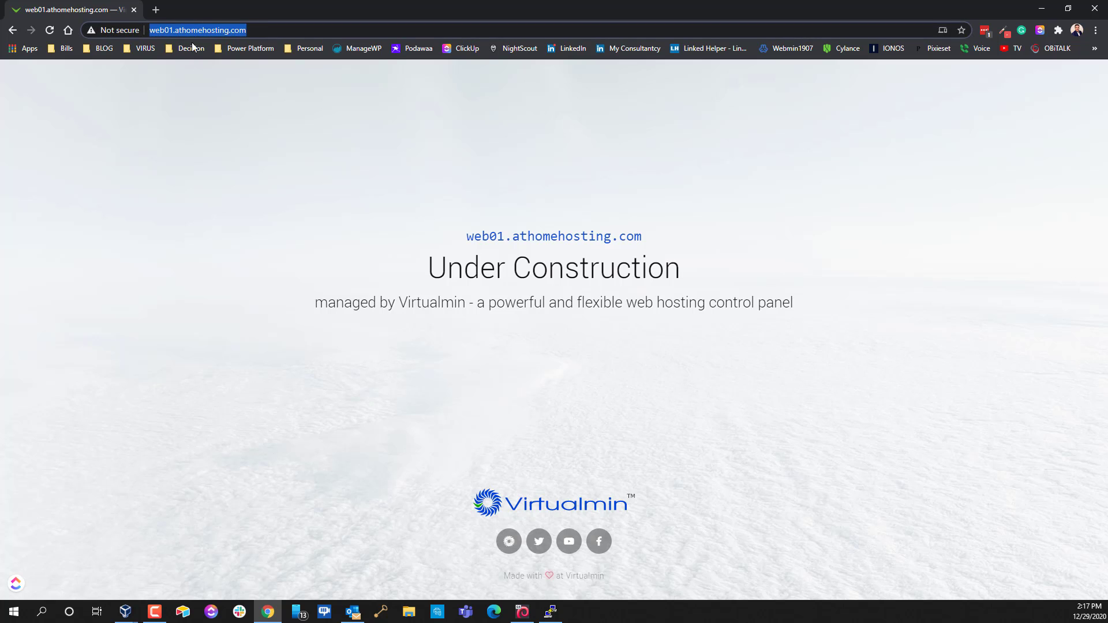
left_click(258, 29)
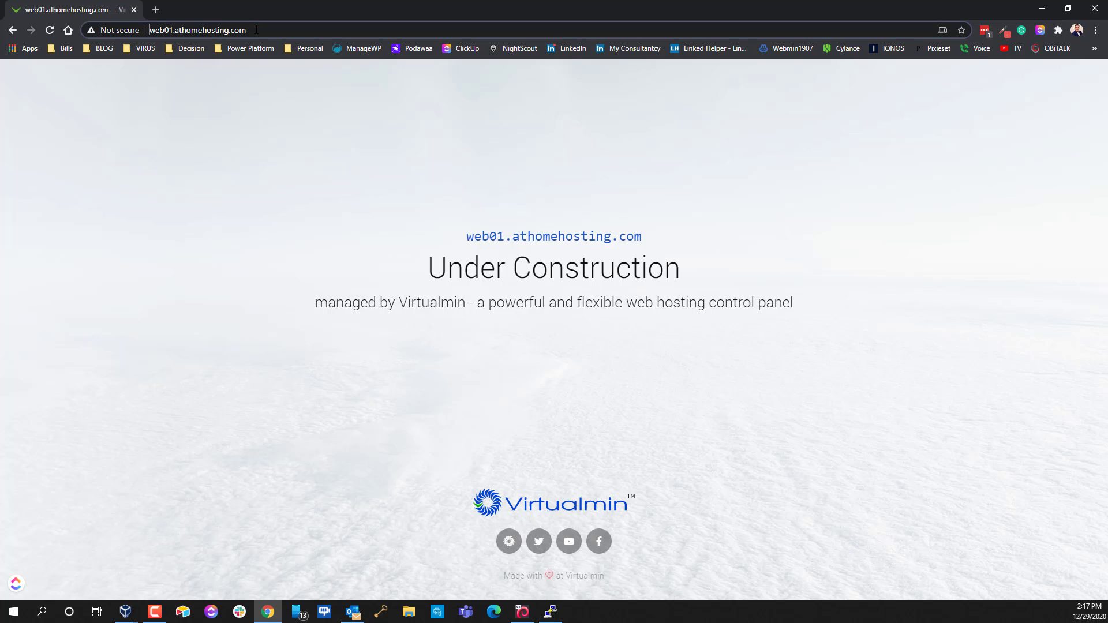
type("https")
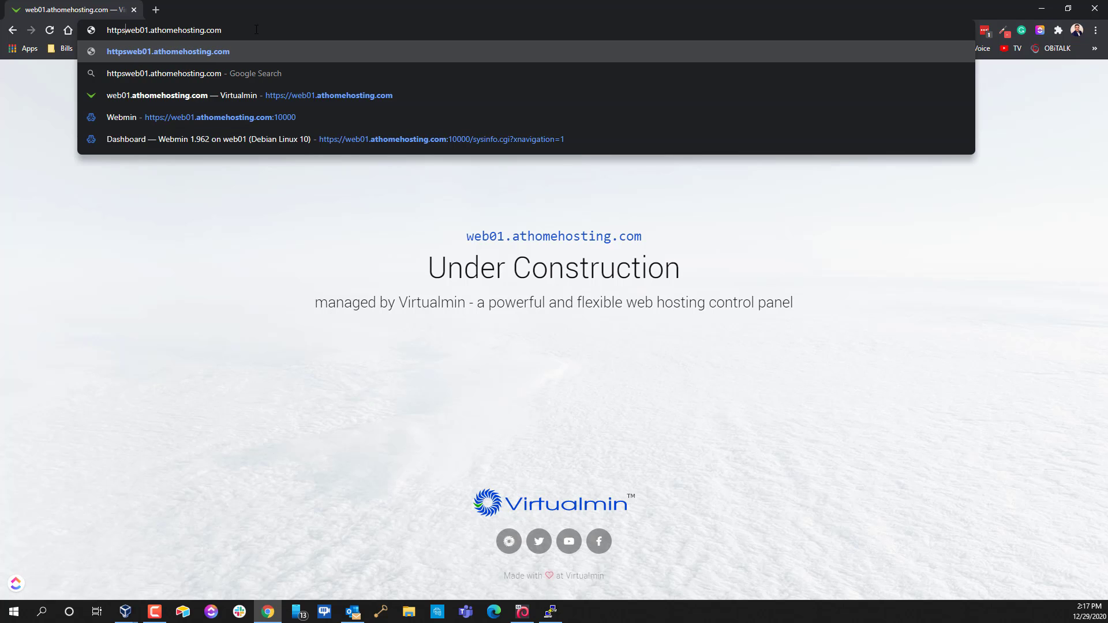
type("://")
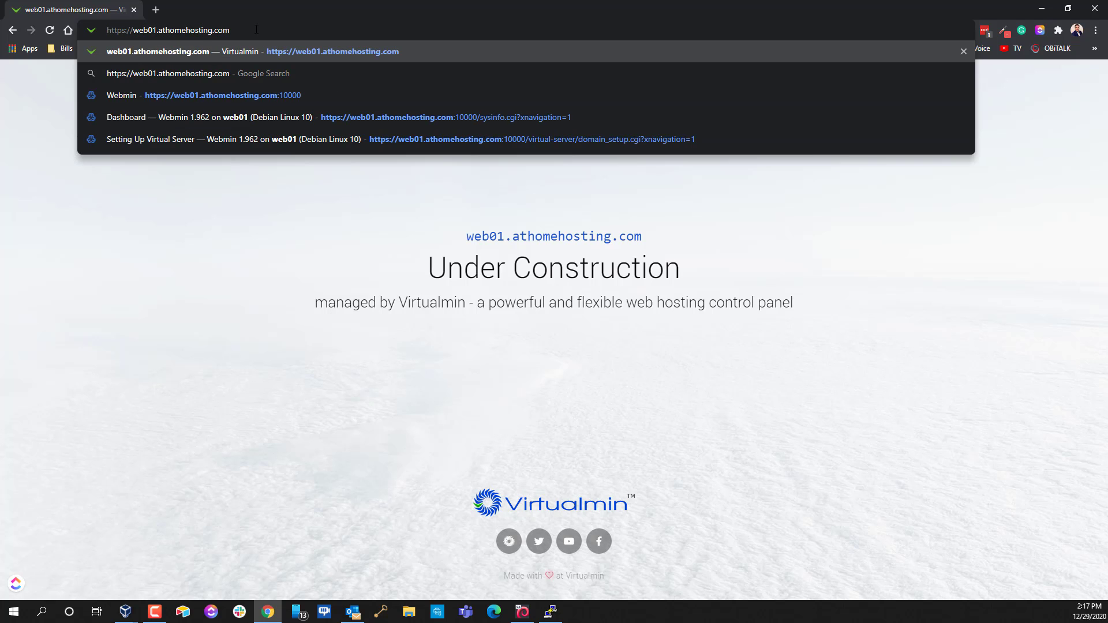
key("Return")
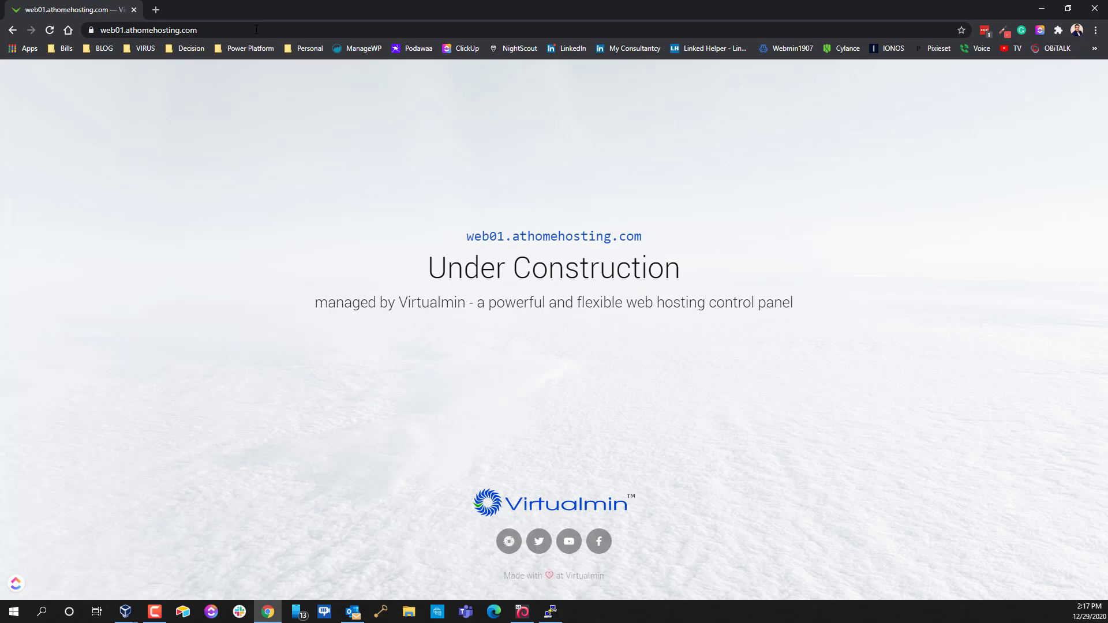
Append :10000 to the address to reach the Webmin login
left_click(260, 29)
type(":")
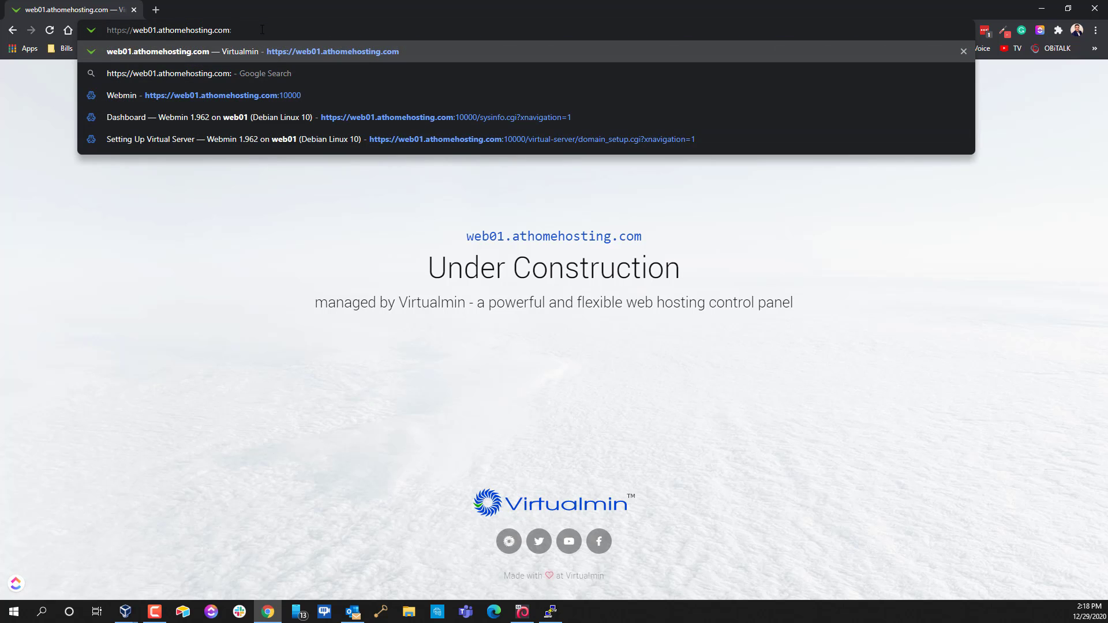
type("10000")
key("Return")
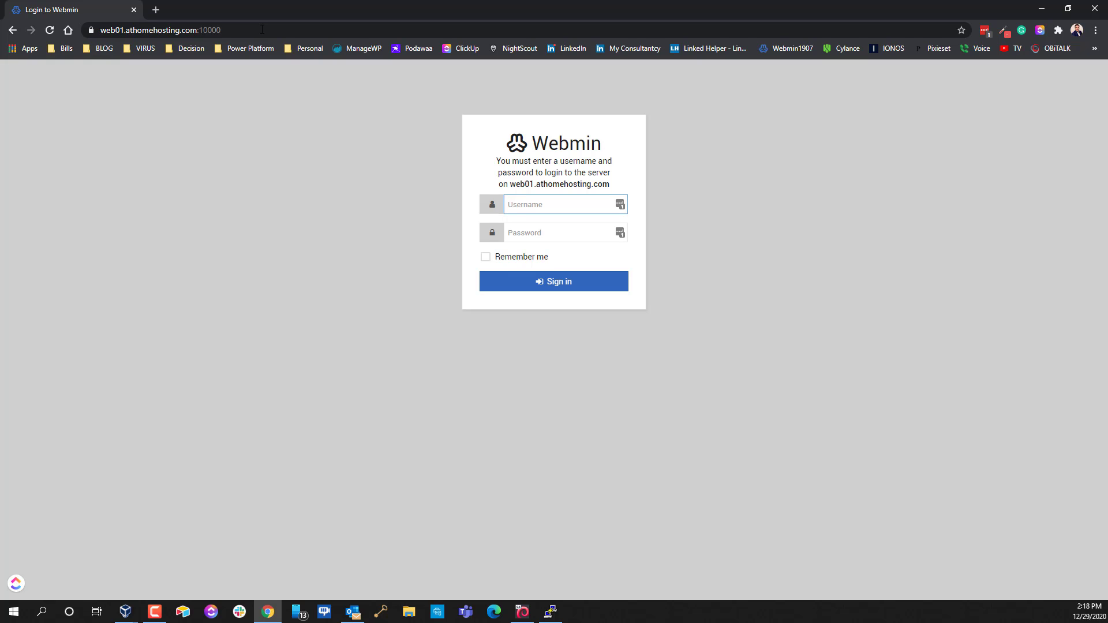
Log in as the web01 domain owner with its password
type("web01")
key("Tab")
type("***")
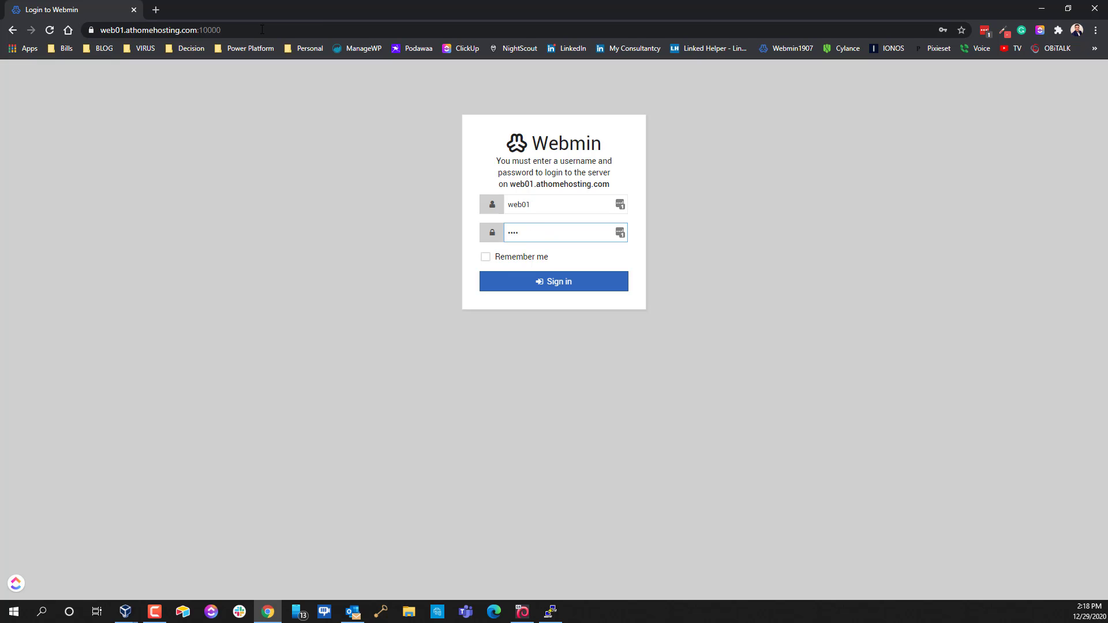
key("Return")
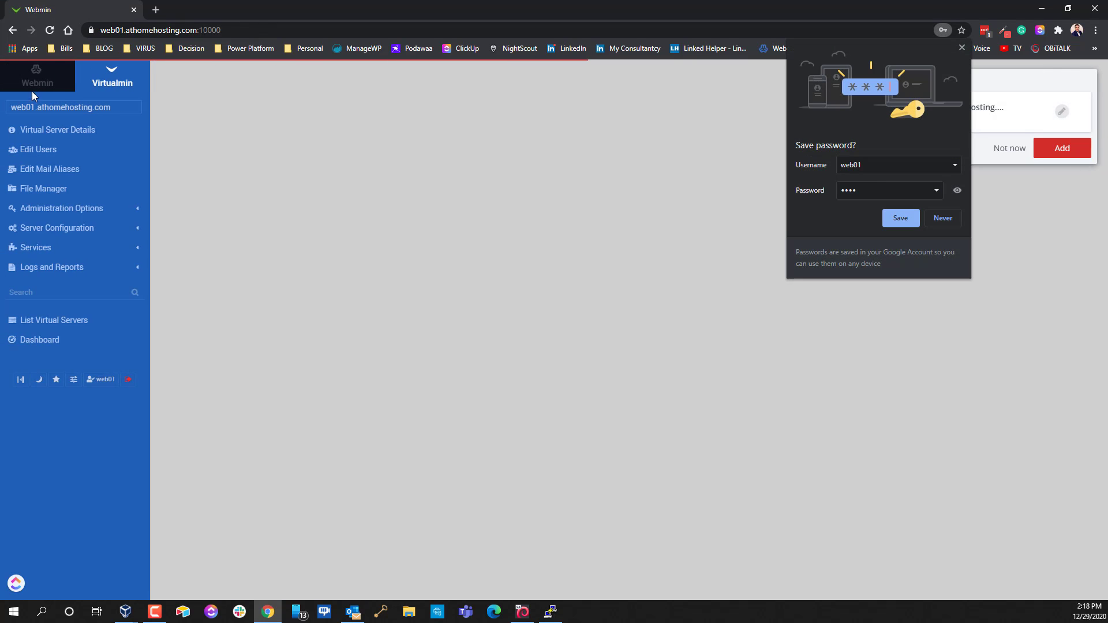
Toggle the Webmin/Virtualmin menus, expand Webmin, System, Servers and Tools, and view PHP Configuration
left_click(31, 81)
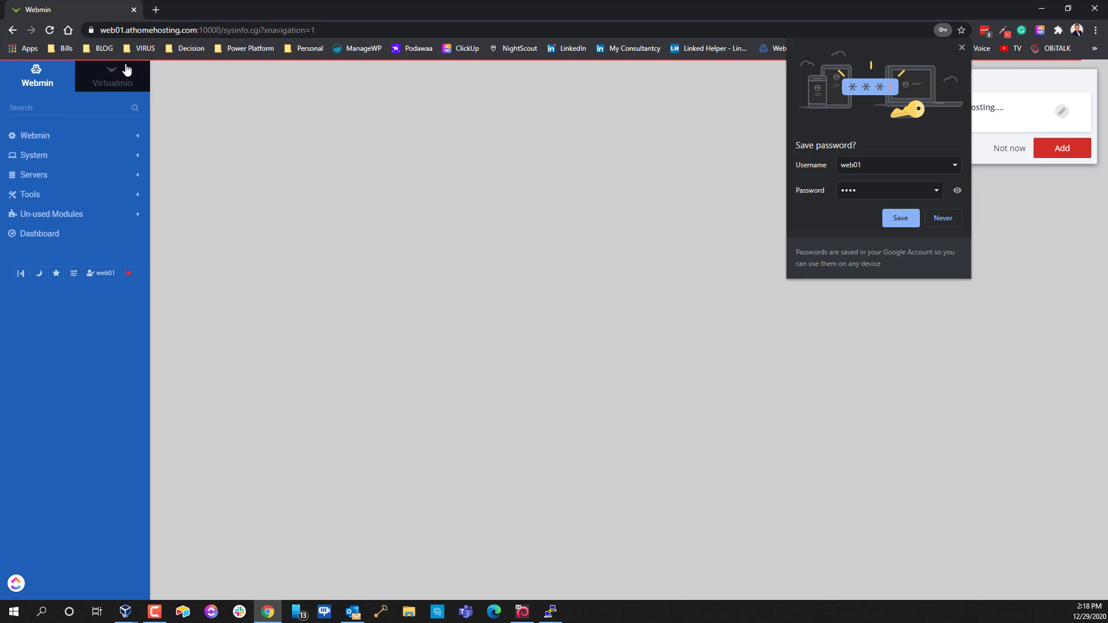
left_click(124, 84)
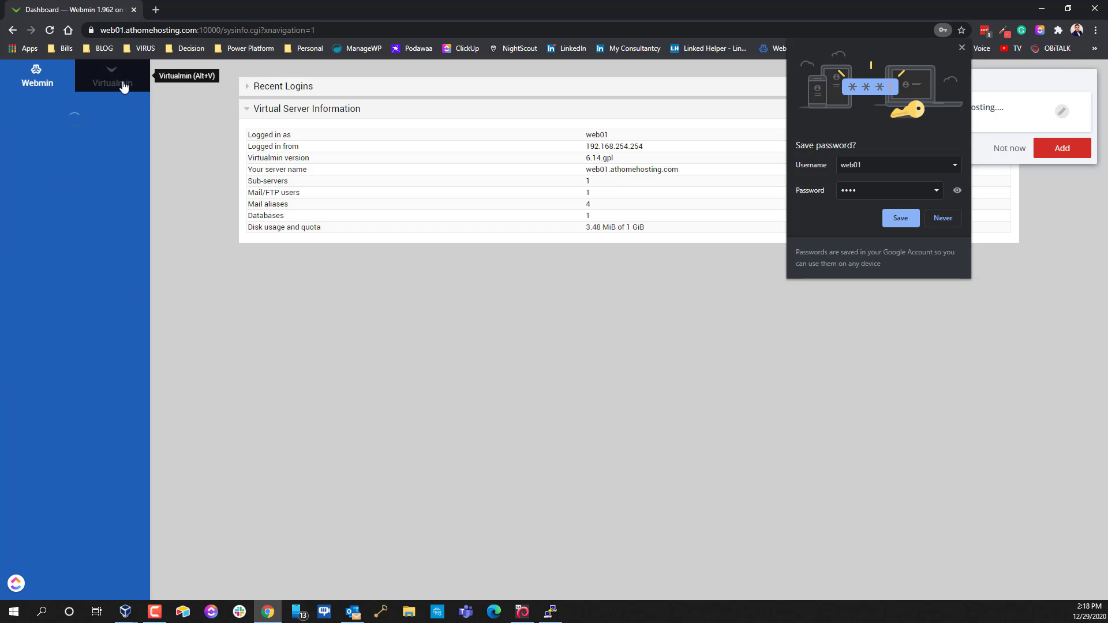
left_click(47, 85)
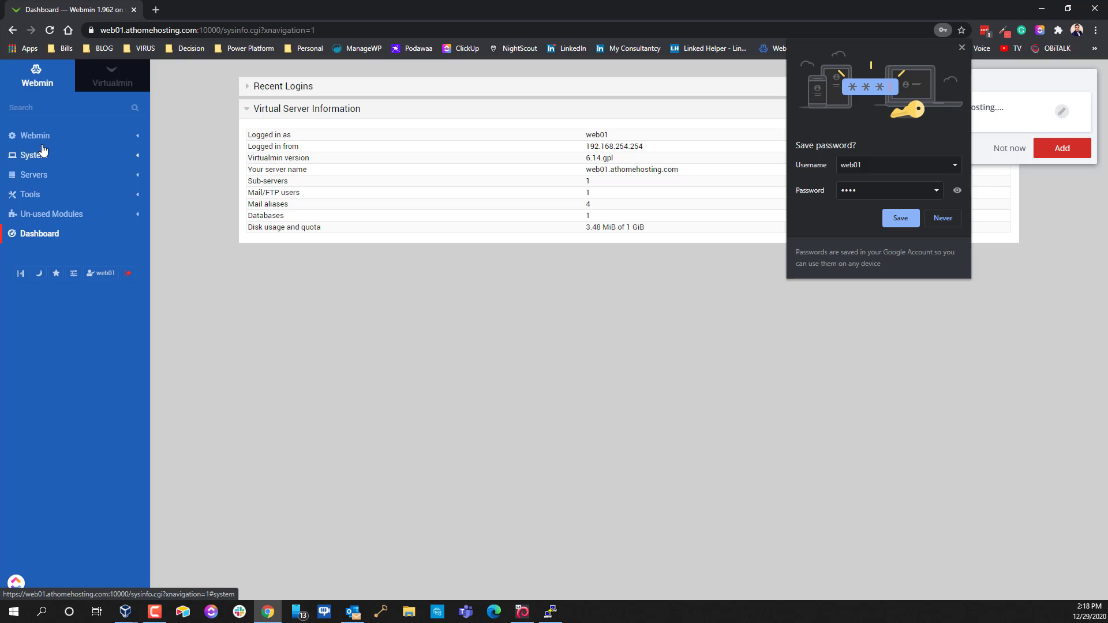
left_click(35, 136)
left_click(27, 170)
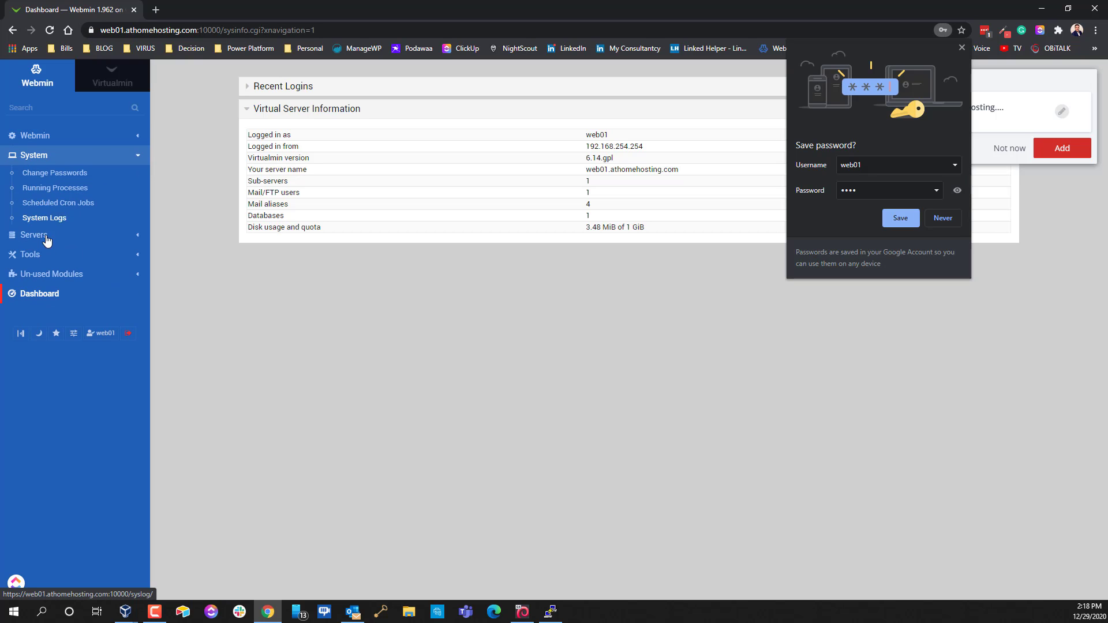
left_click(47, 239)
left_click(38, 319)
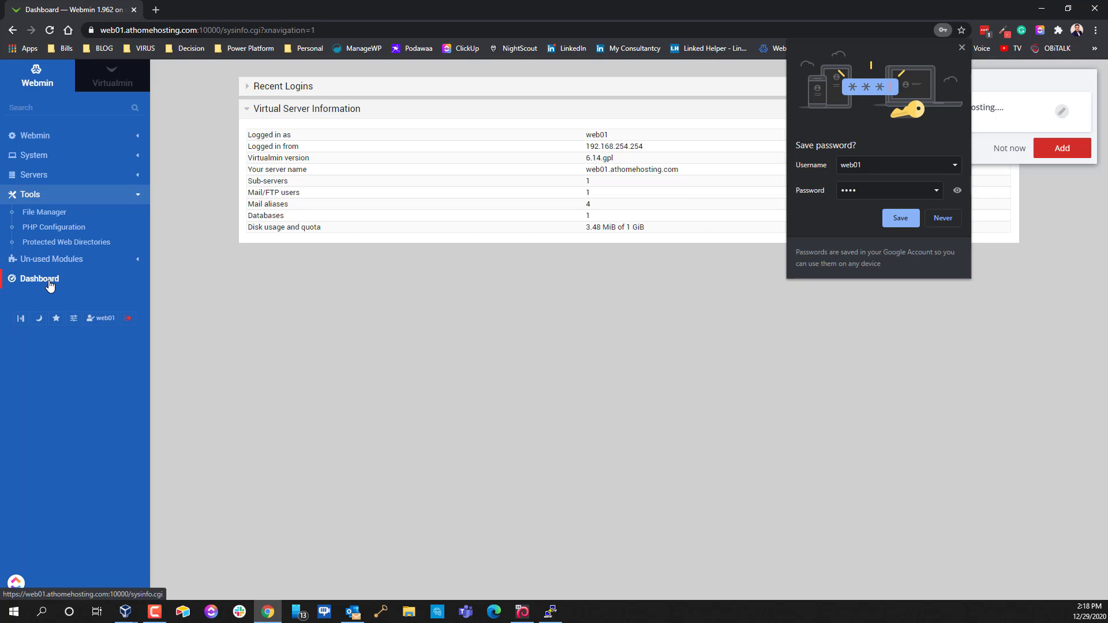
left_click(47, 234)
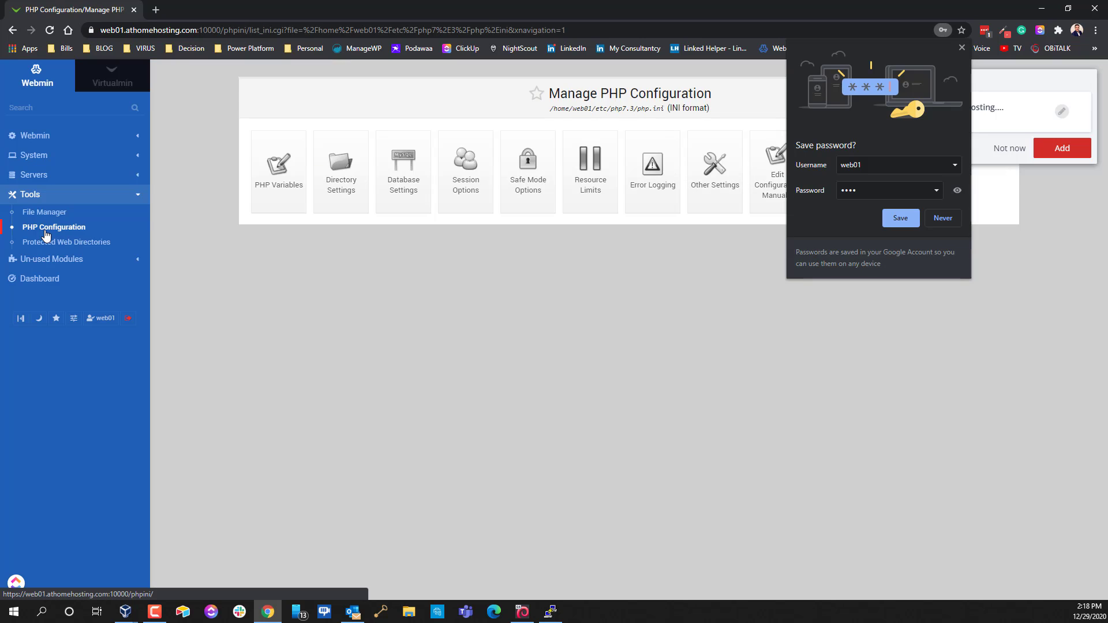
Expand Server Configuration and Administration Options, dismiss the password-saving prompts, and sign out
left_click(96, 80)
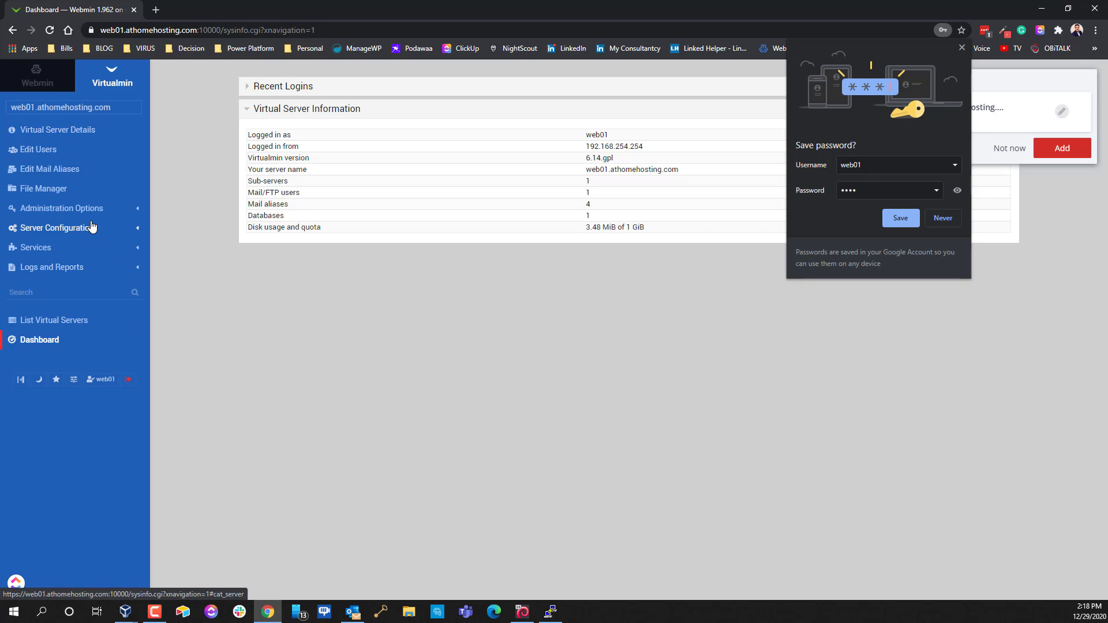
left_click(65, 230)
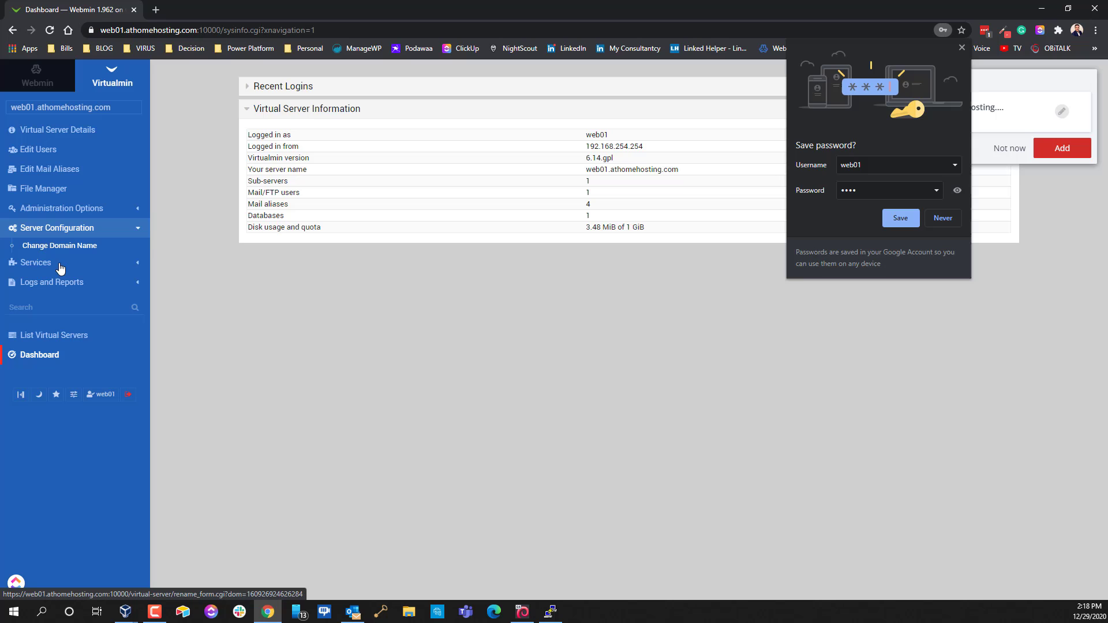
left_click(57, 208)
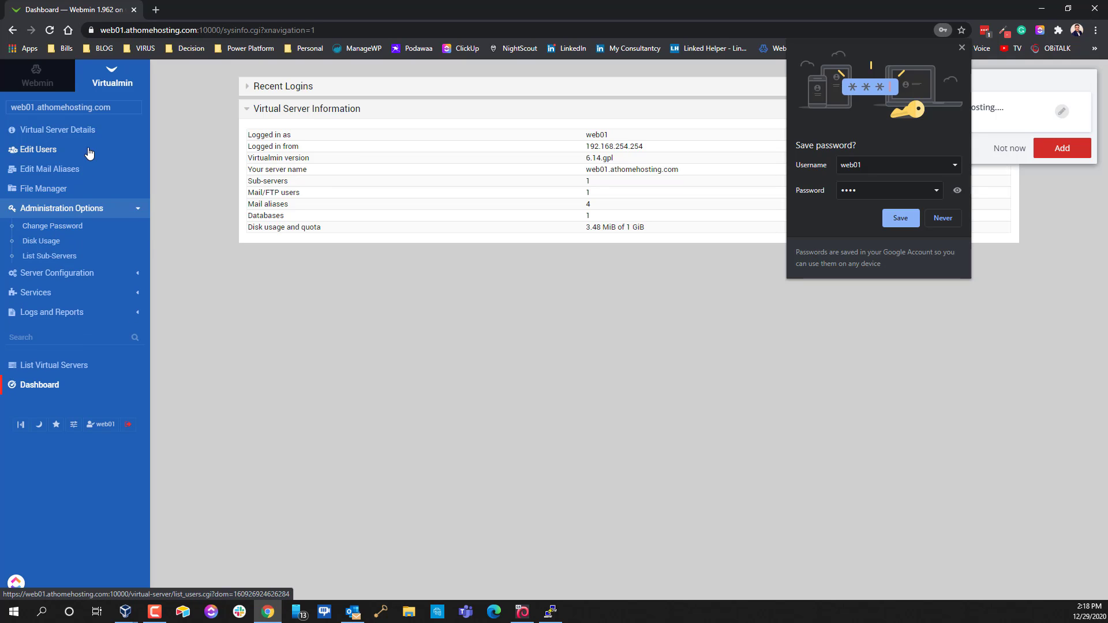
left_click(963, 48)
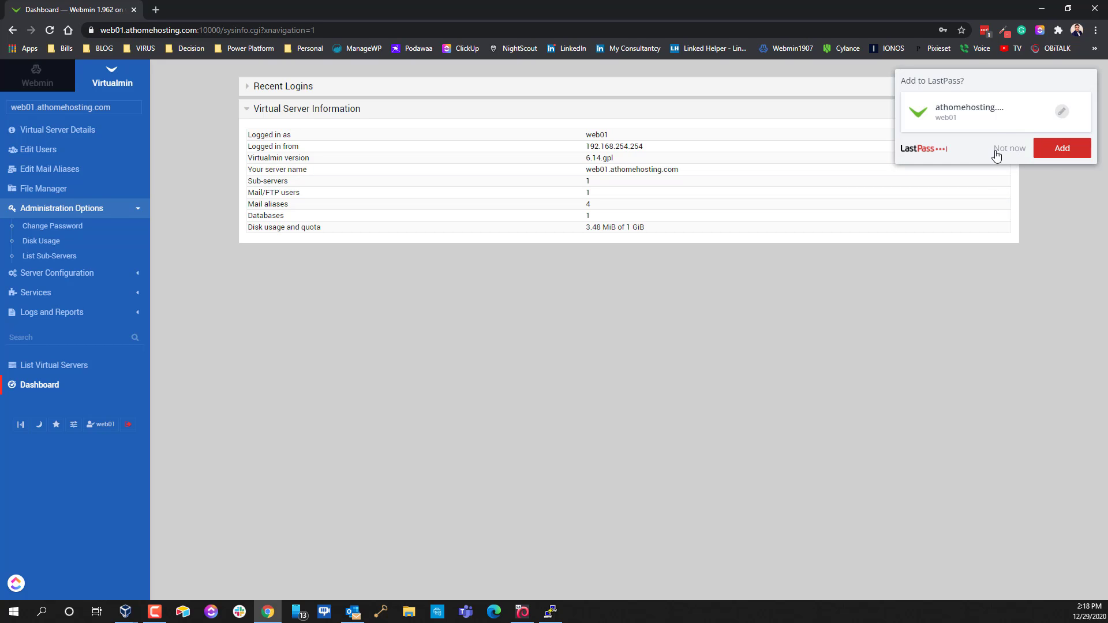
left_click(1004, 150)
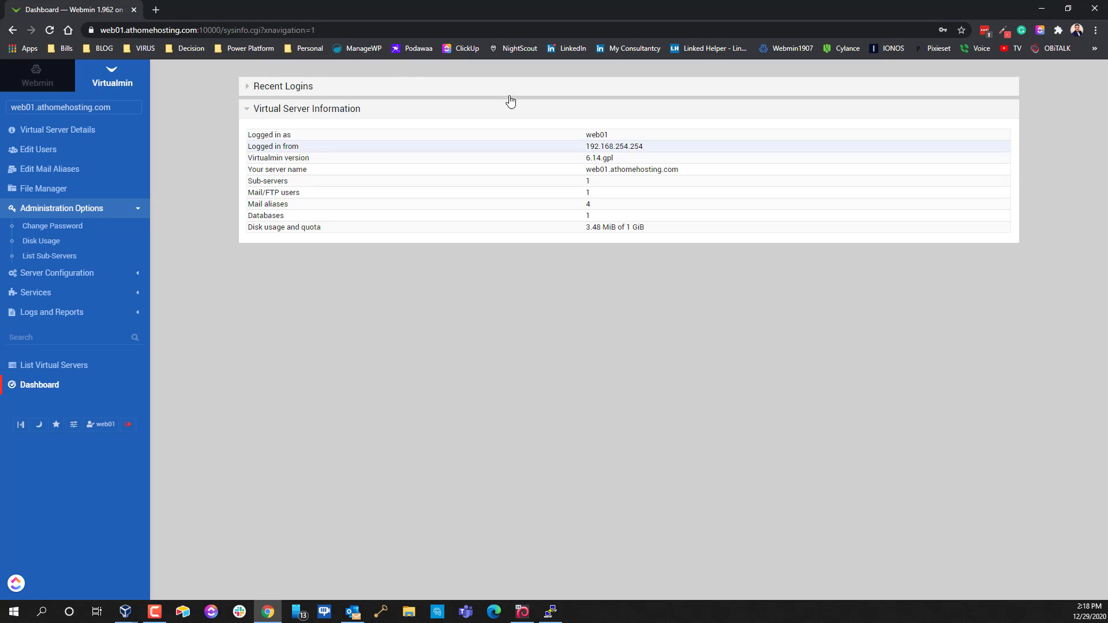
left_click(128, 430)
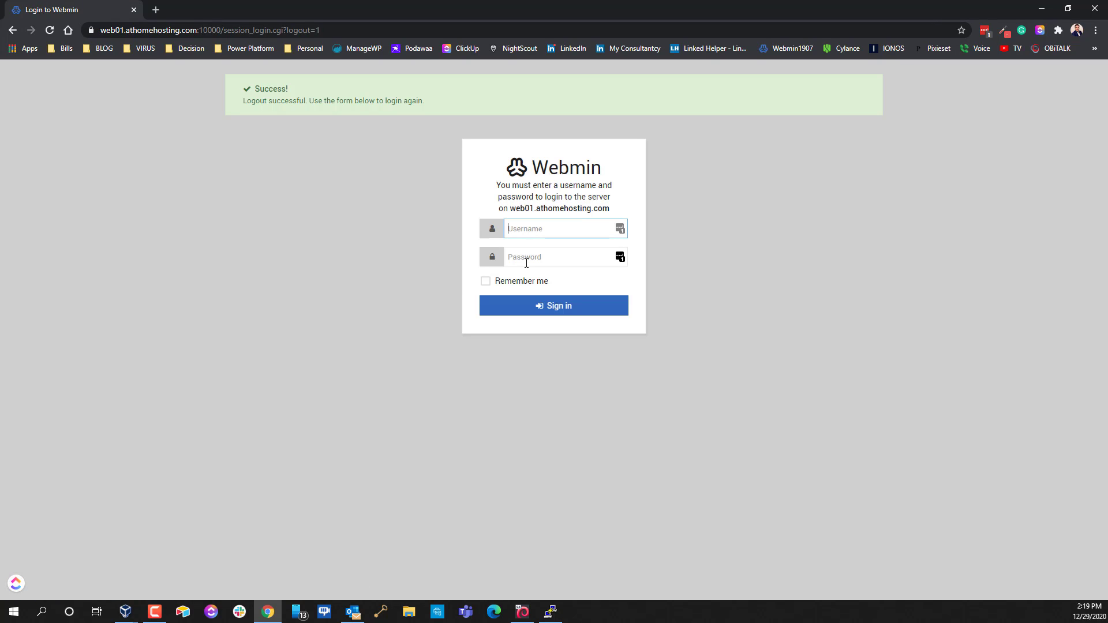
Sign back into Webmin as root using the root account password
type("root")
key("Tab")
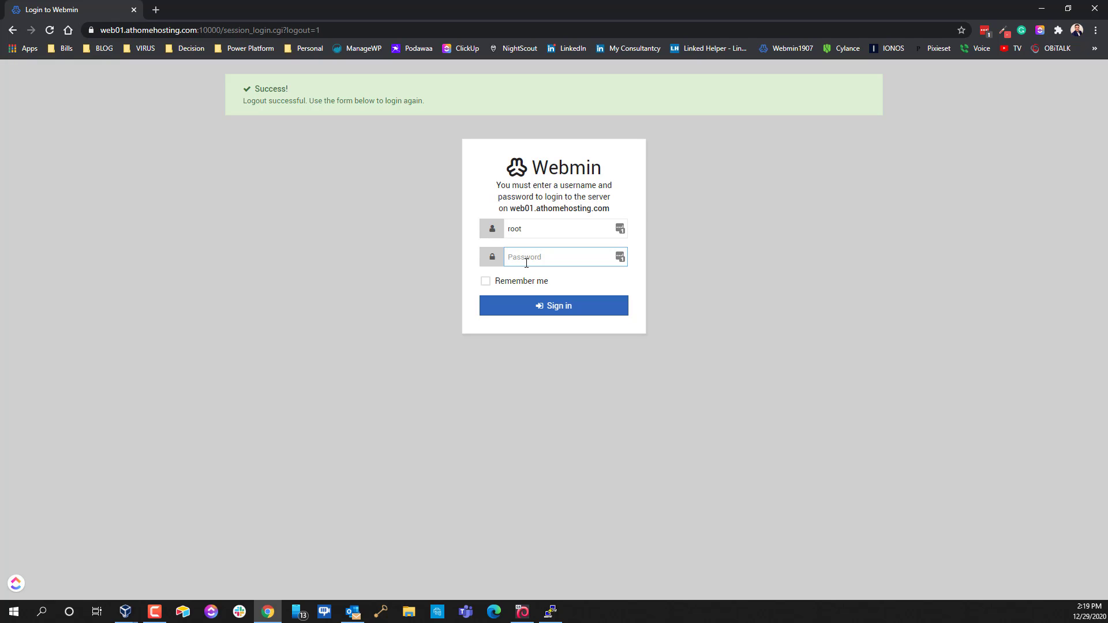
type("****")
key("Return")
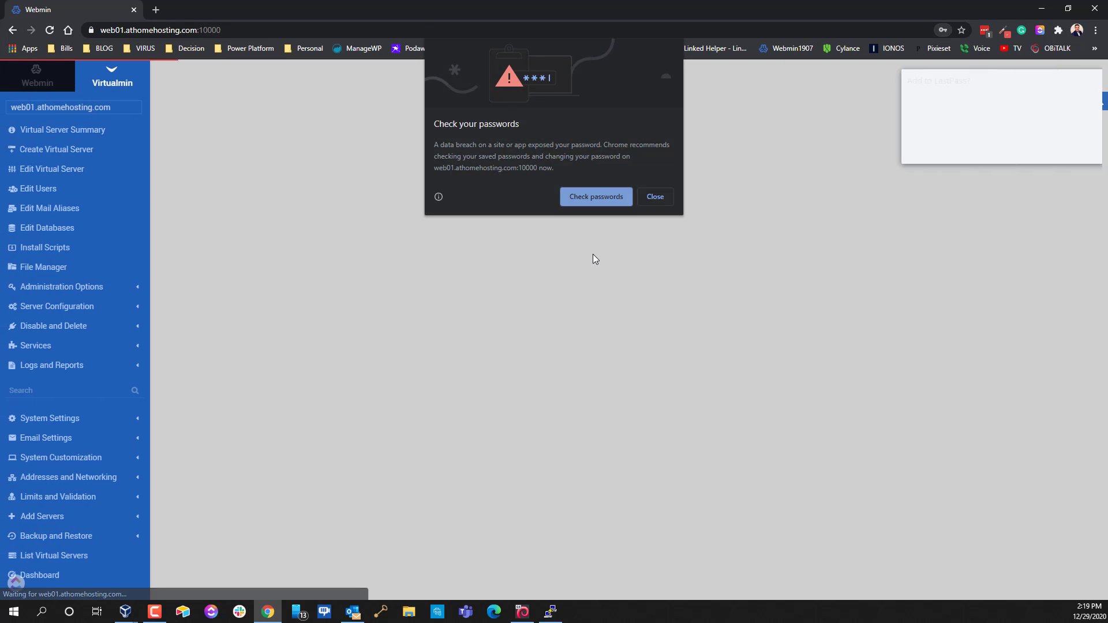
Dismiss the Chrome and LastPass password prompts, then review the Dashboard's System Information and Stats History graphs
left_click(653, 198)
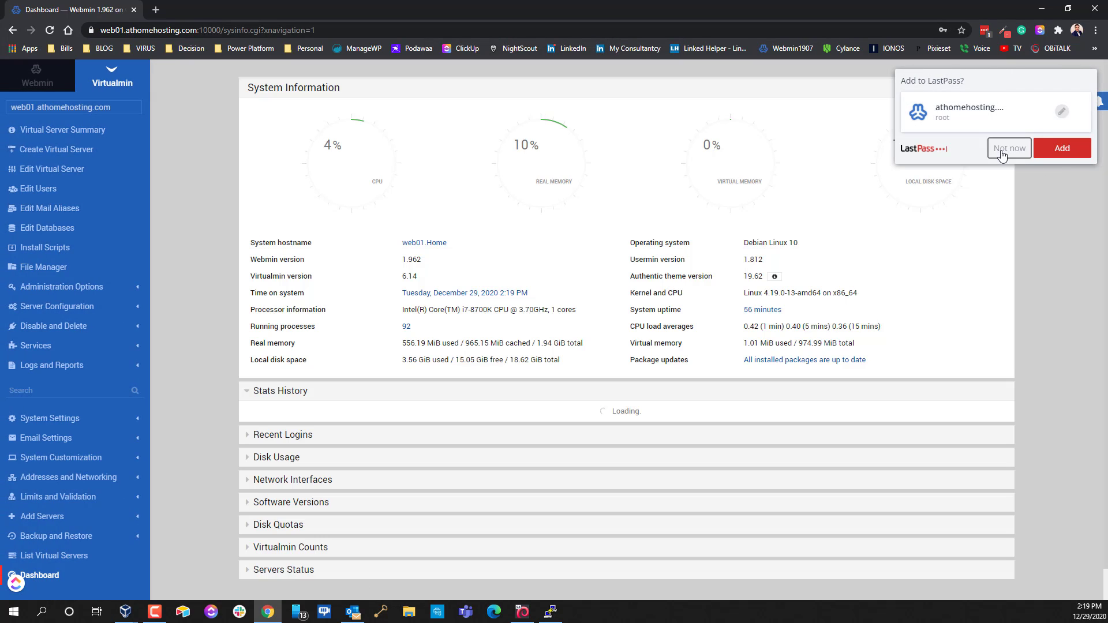
left_click(1001, 151)
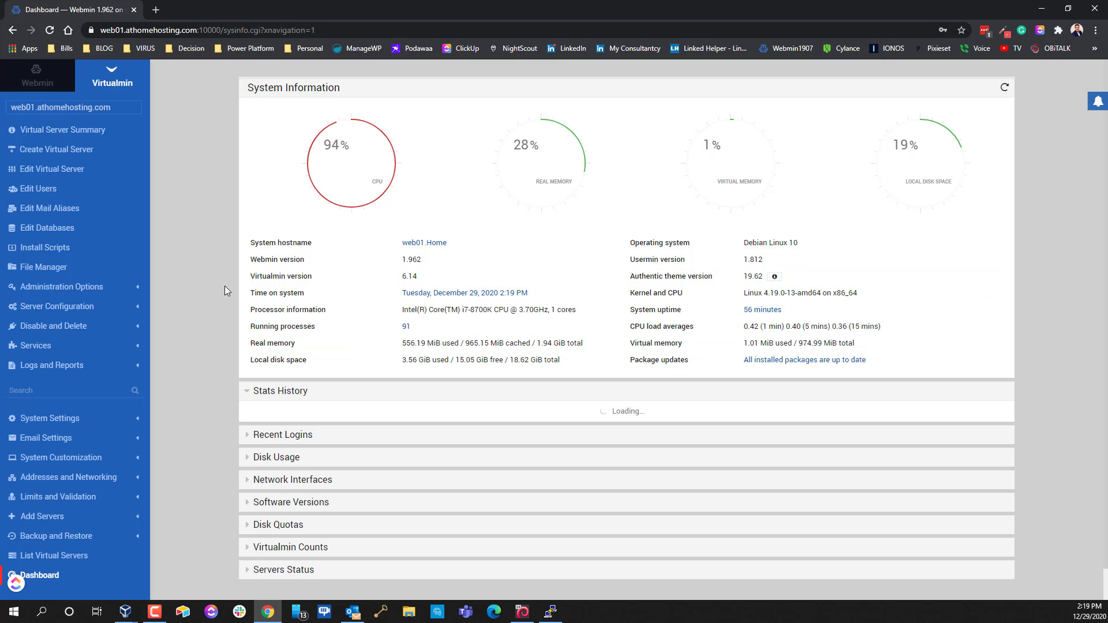
scroll(224, 285, "down", 2)
scroll(223, 285, "down", 3)
scroll(51, 432, "down", 1)
scroll(57, 456, "up", 1)
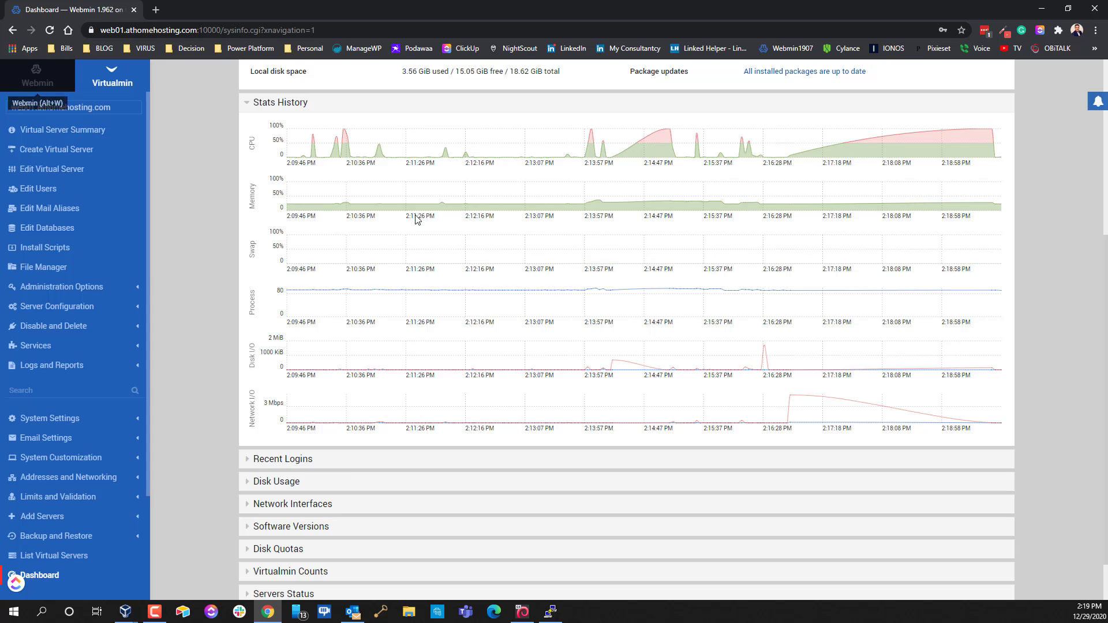
scroll(623, 288, "up", 3)
scroll(745, 276, "up", 2)
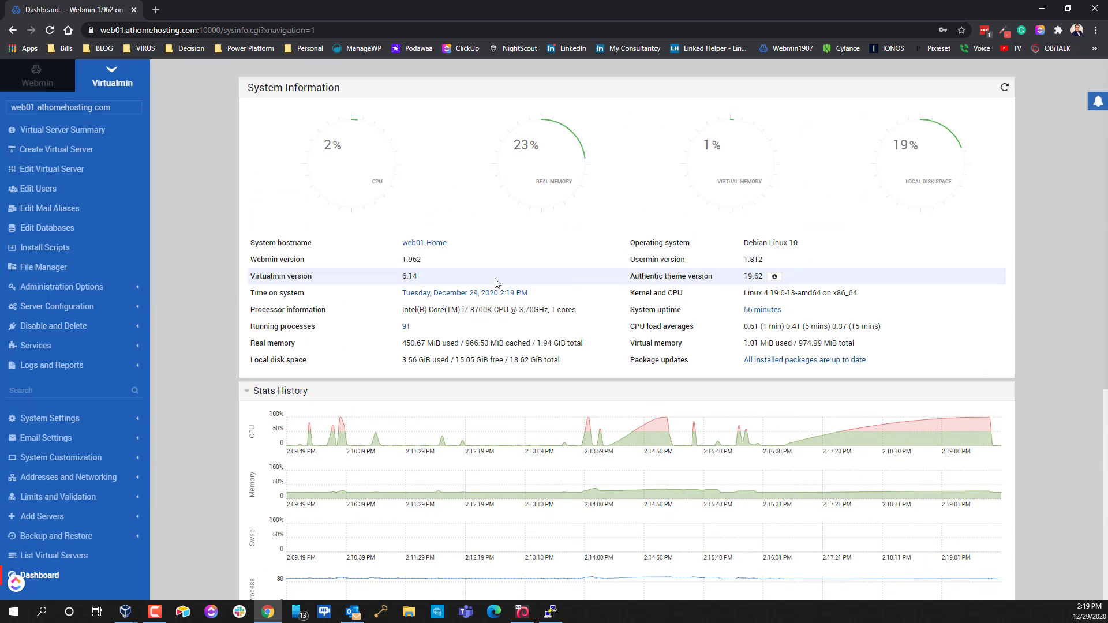